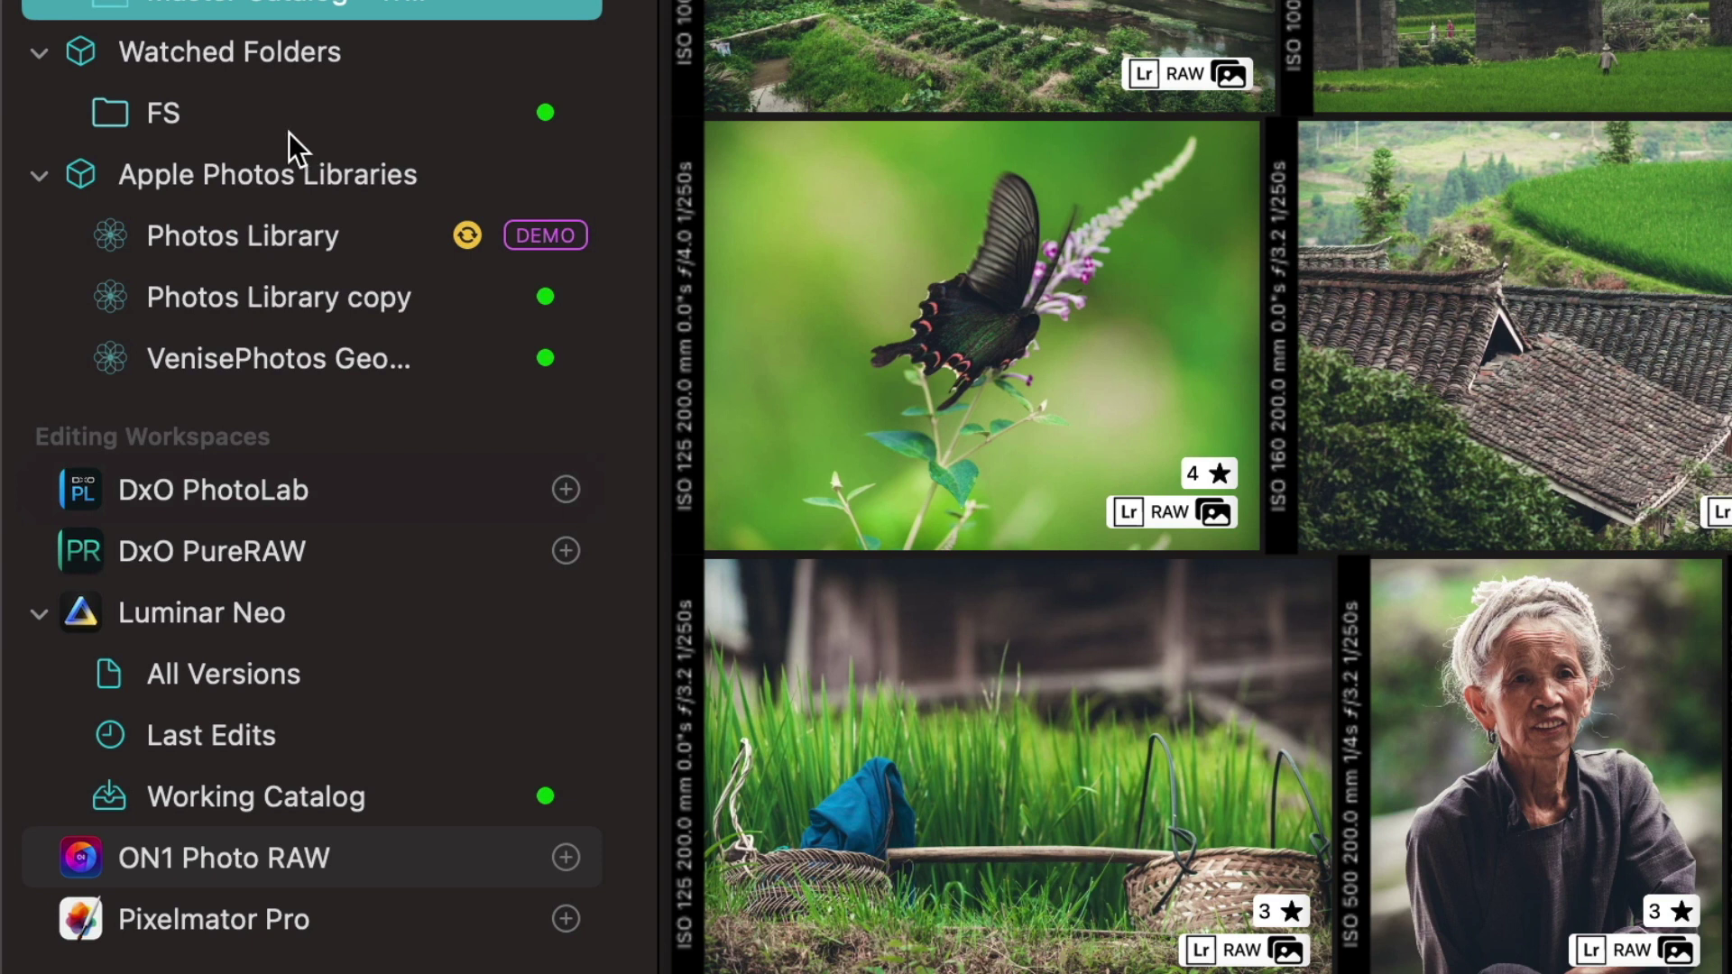
# - Add ON1 Photo RAW under Editing Workspaces and accept the detected integration
pyautogui.click(566, 857)
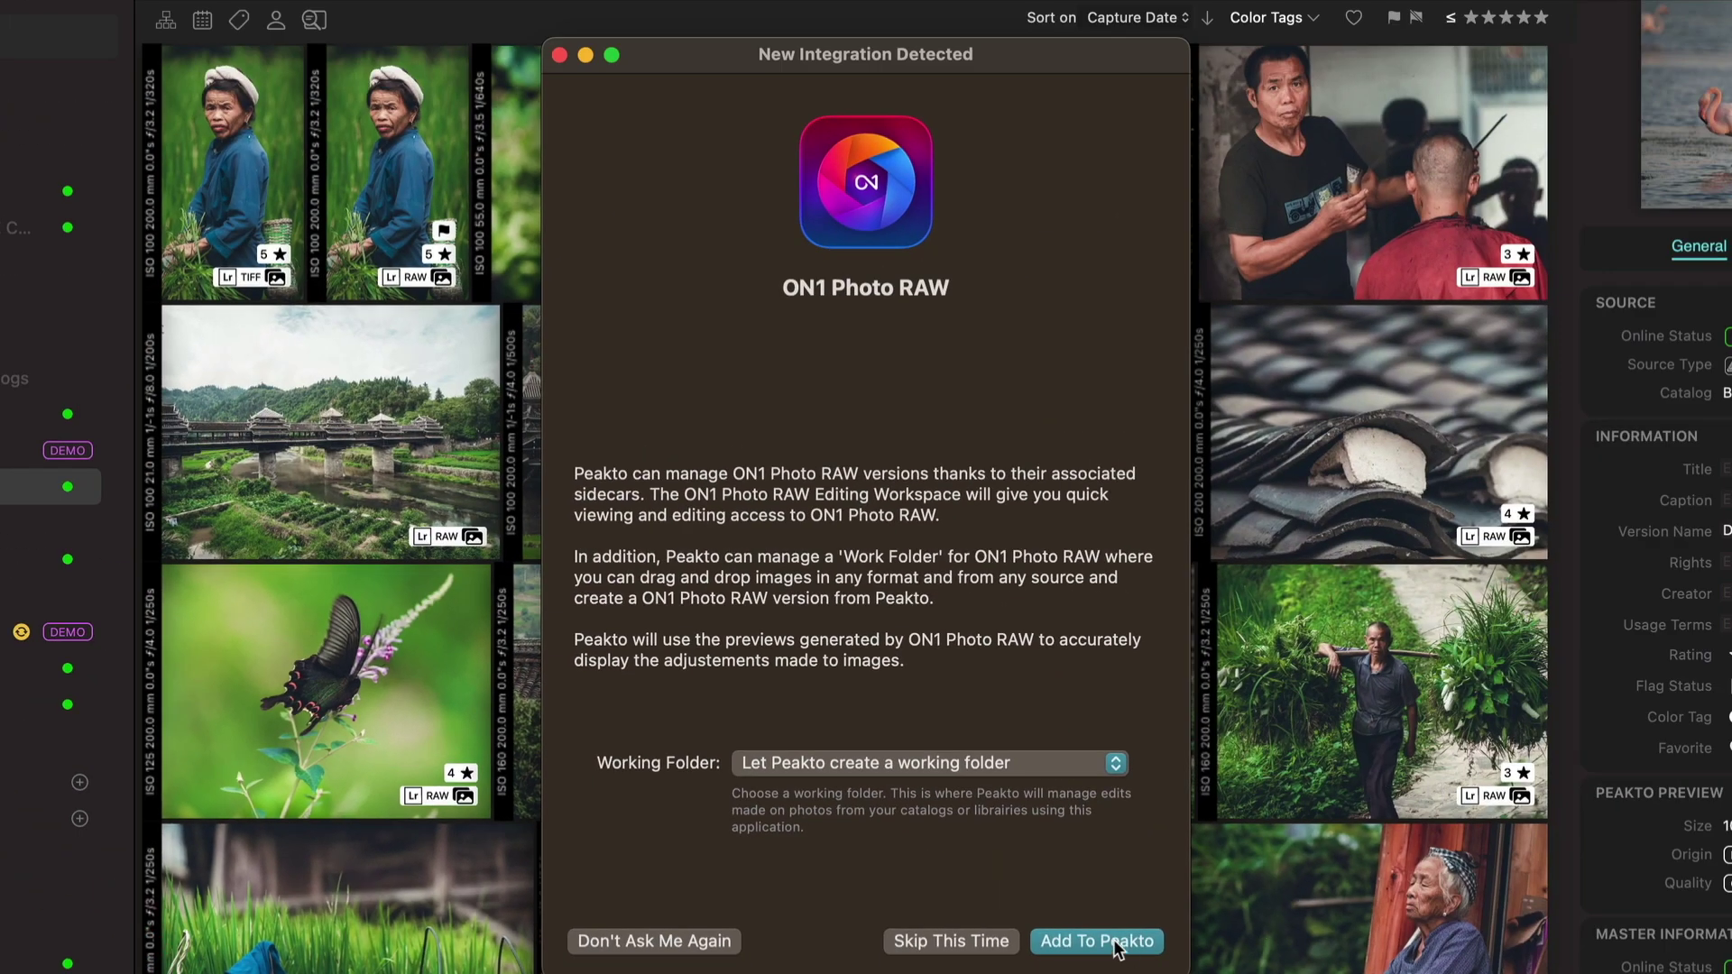
pyautogui.click(1118, 944)
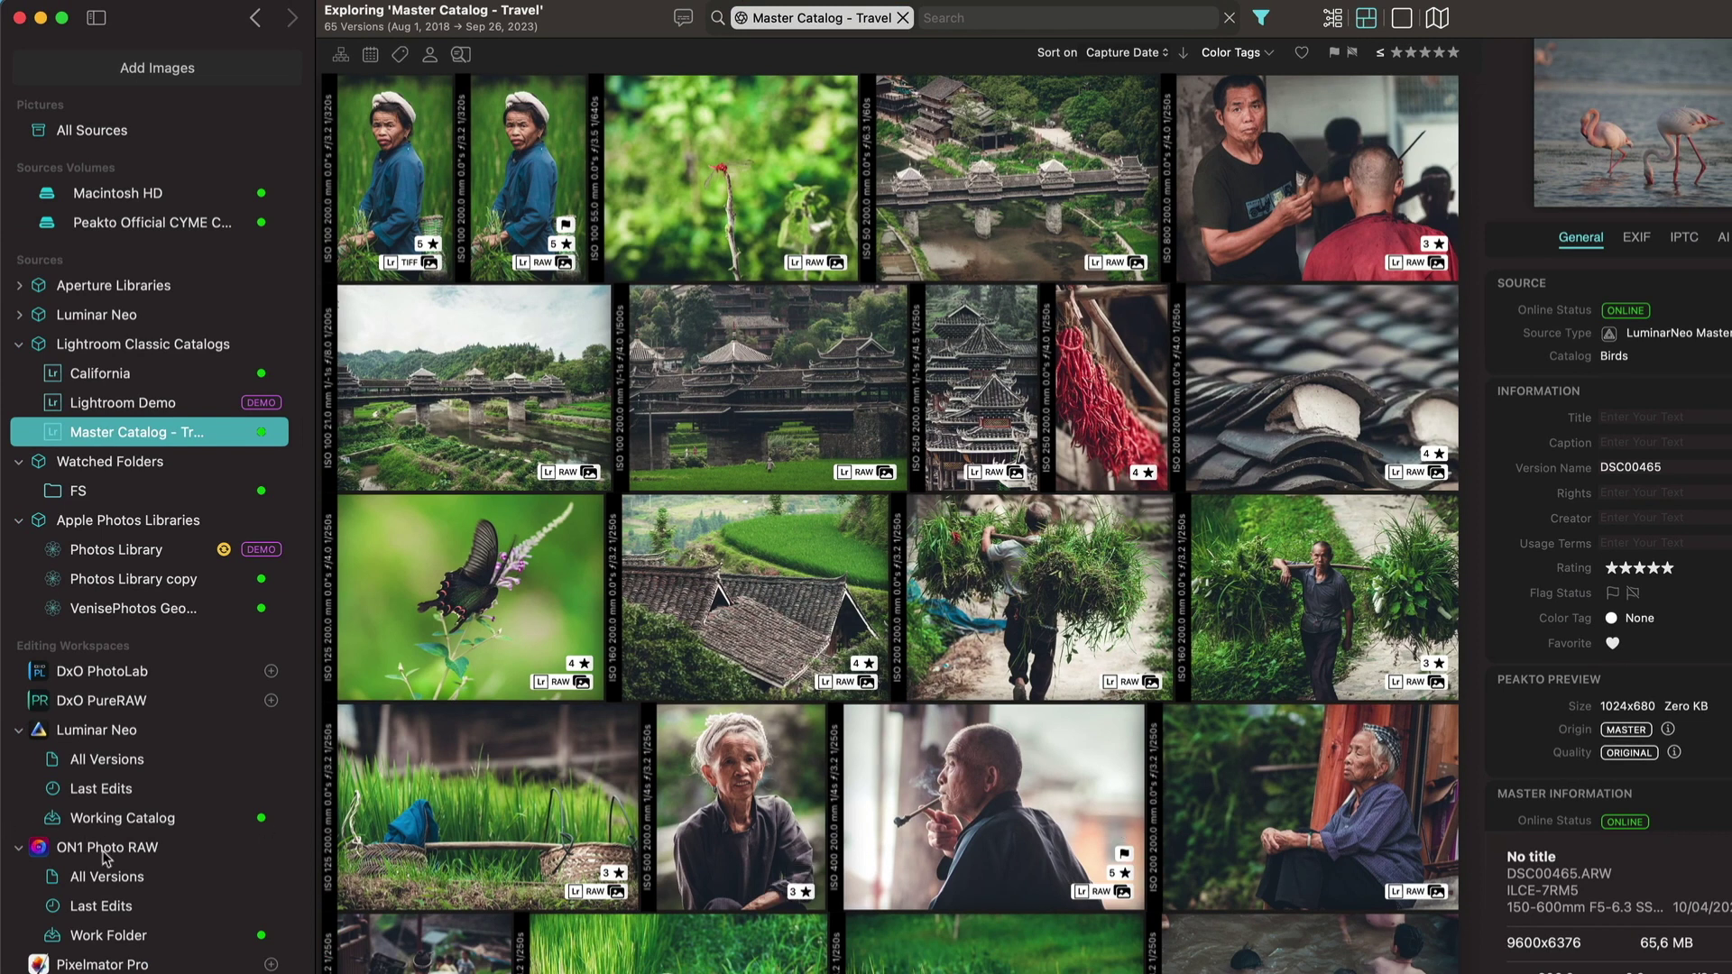
# - Open ON1 Photo RAW's All Versions collection, listing its 13 RAW and JPEG versions
pyautogui.click(106, 852)
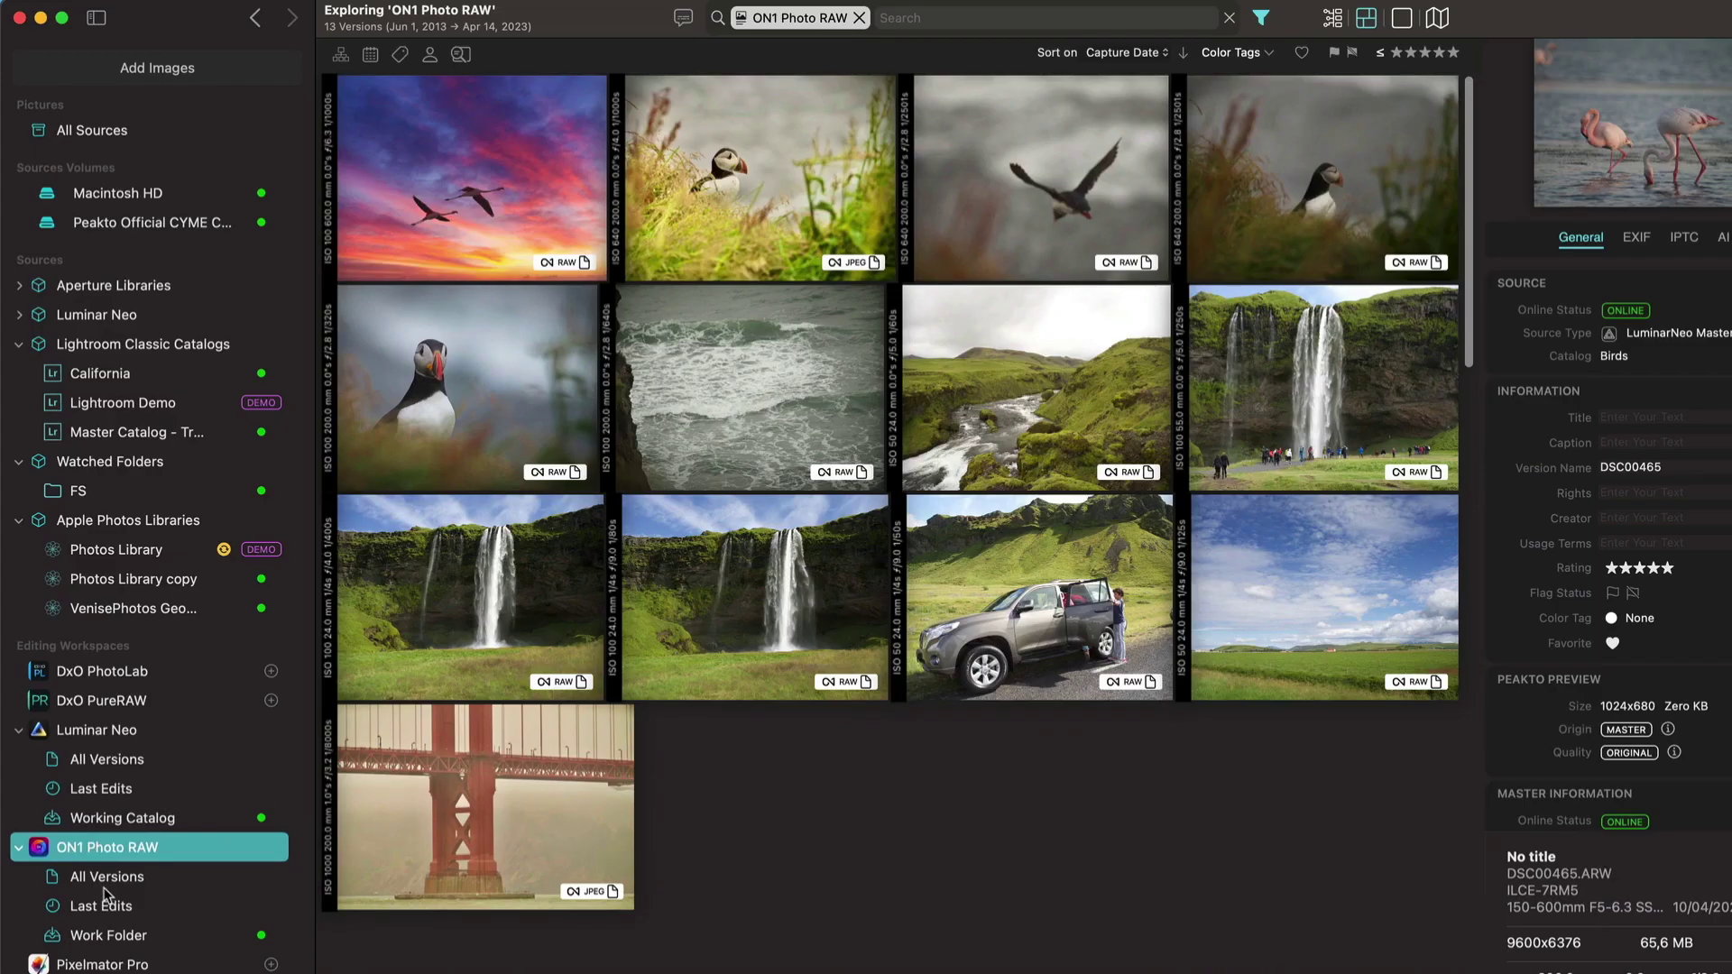
pyautogui.click(105, 878)
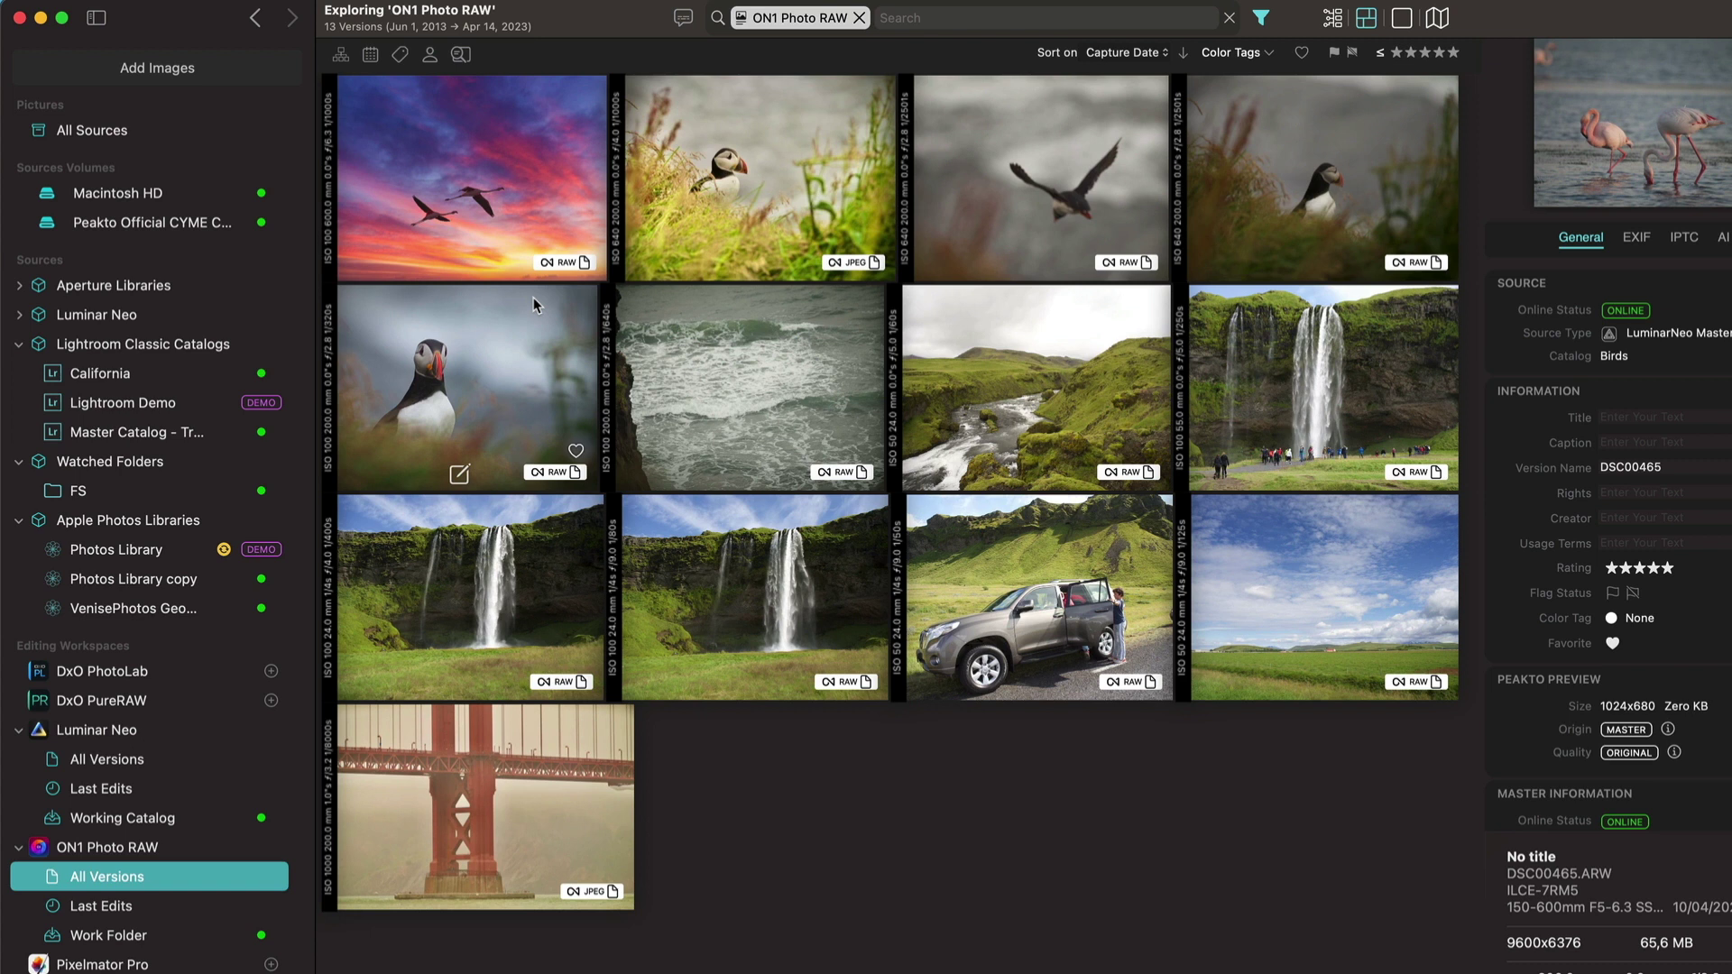
# - Reveal the sunset photo's master DSC00674.ARW in Finder and point out its .xmp and .on1 sidecars
pyautogui.rightClick(503, 177)
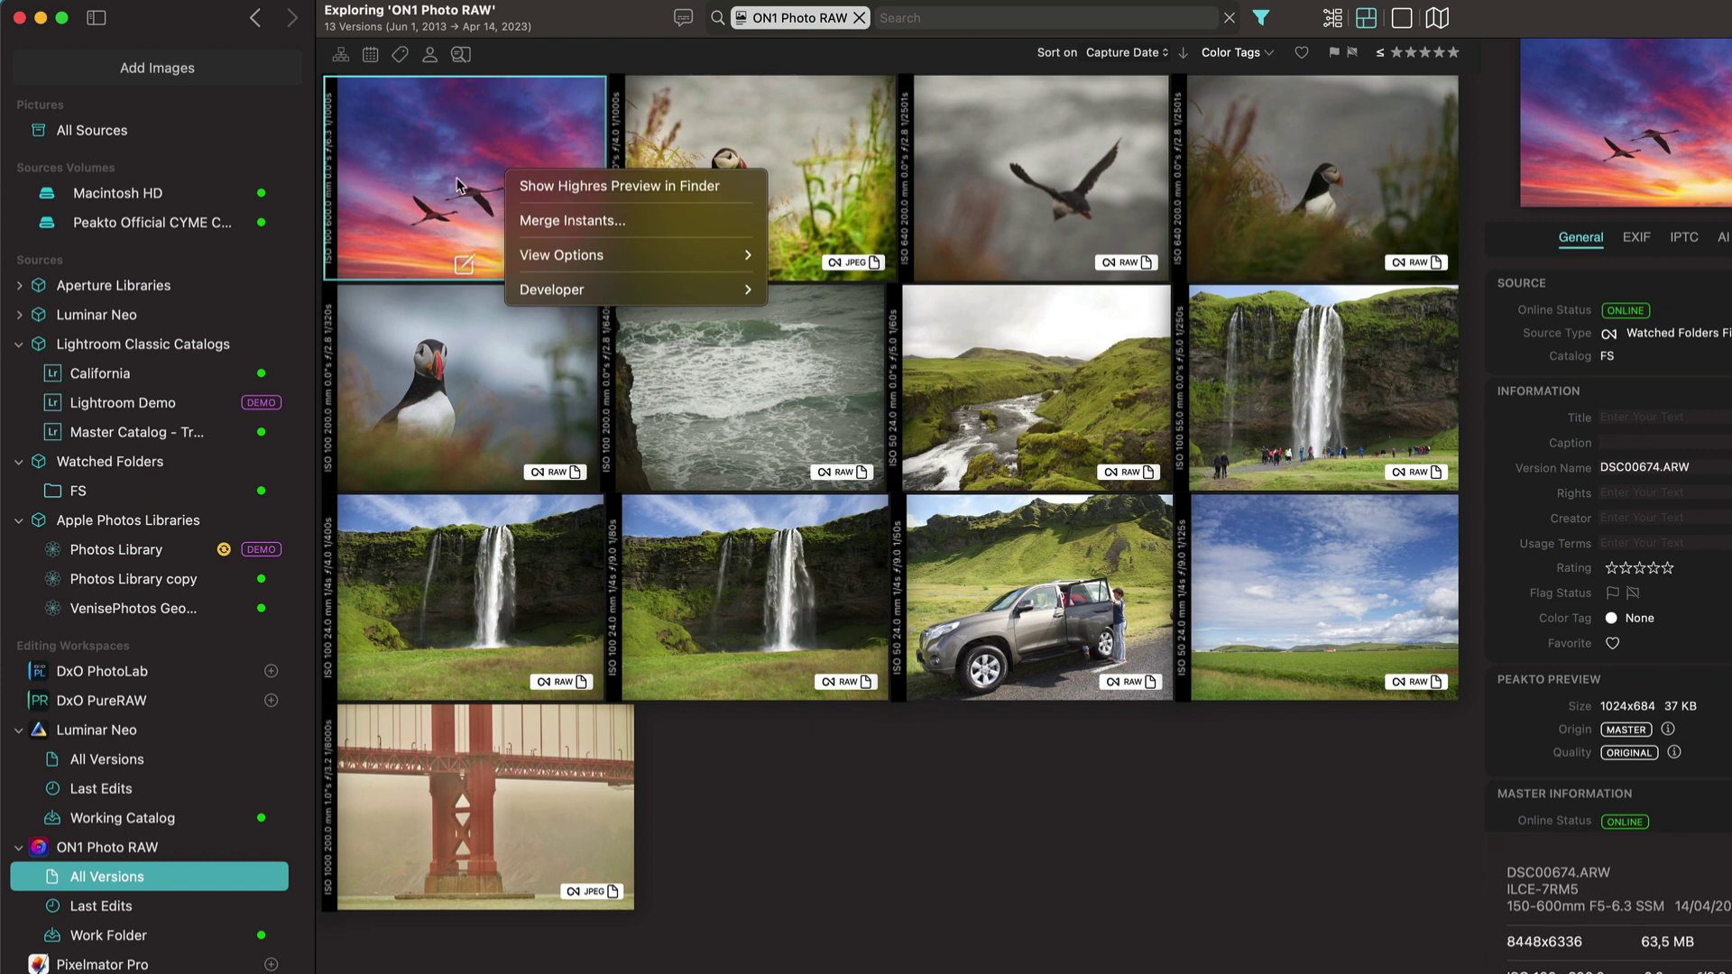
pyautogui.rightClick(460, 179)
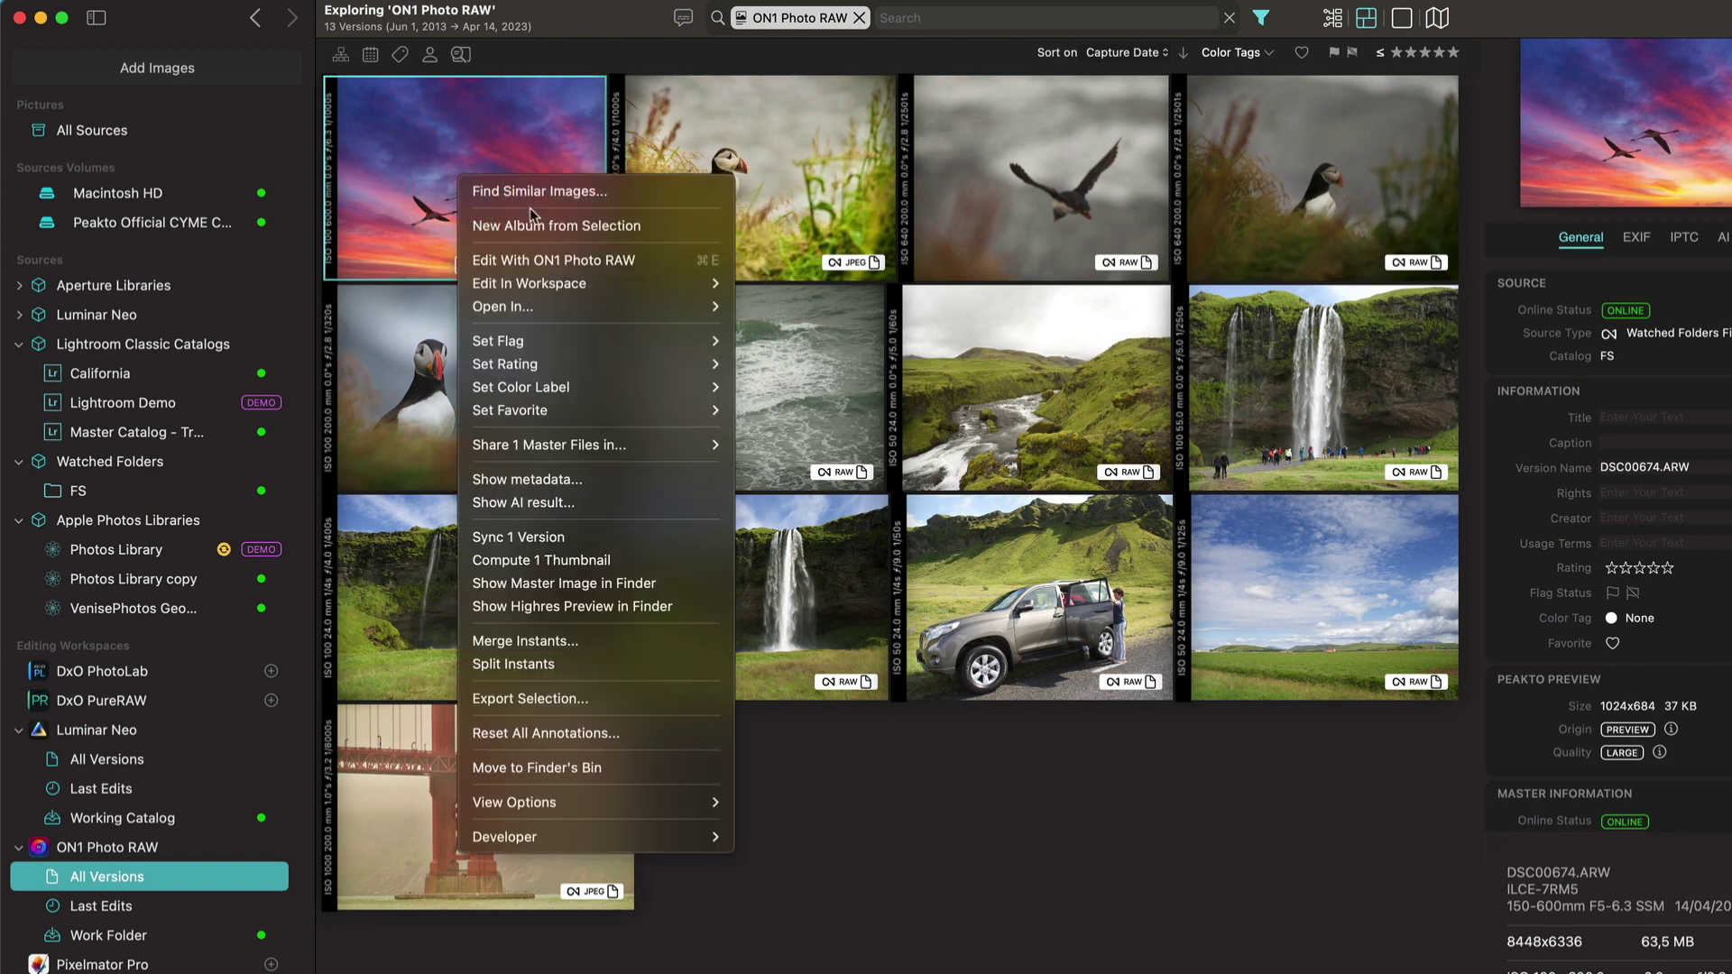
pyautogui.click(556, 586)
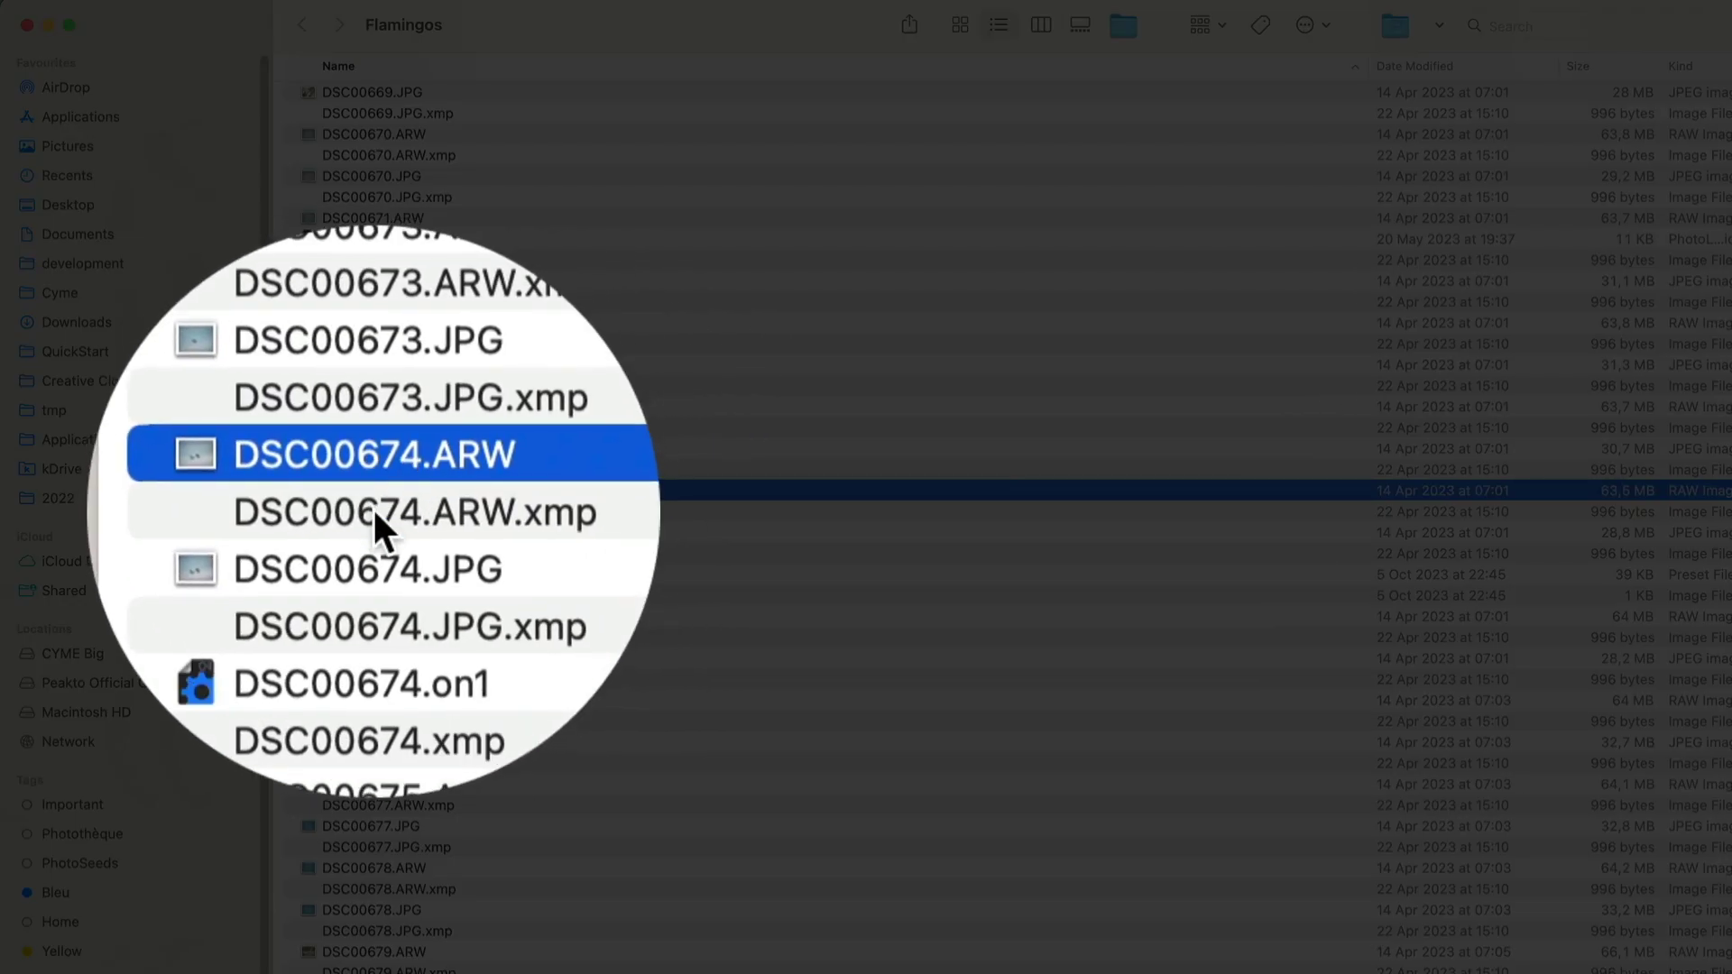
pyautogui.click(372, 511)
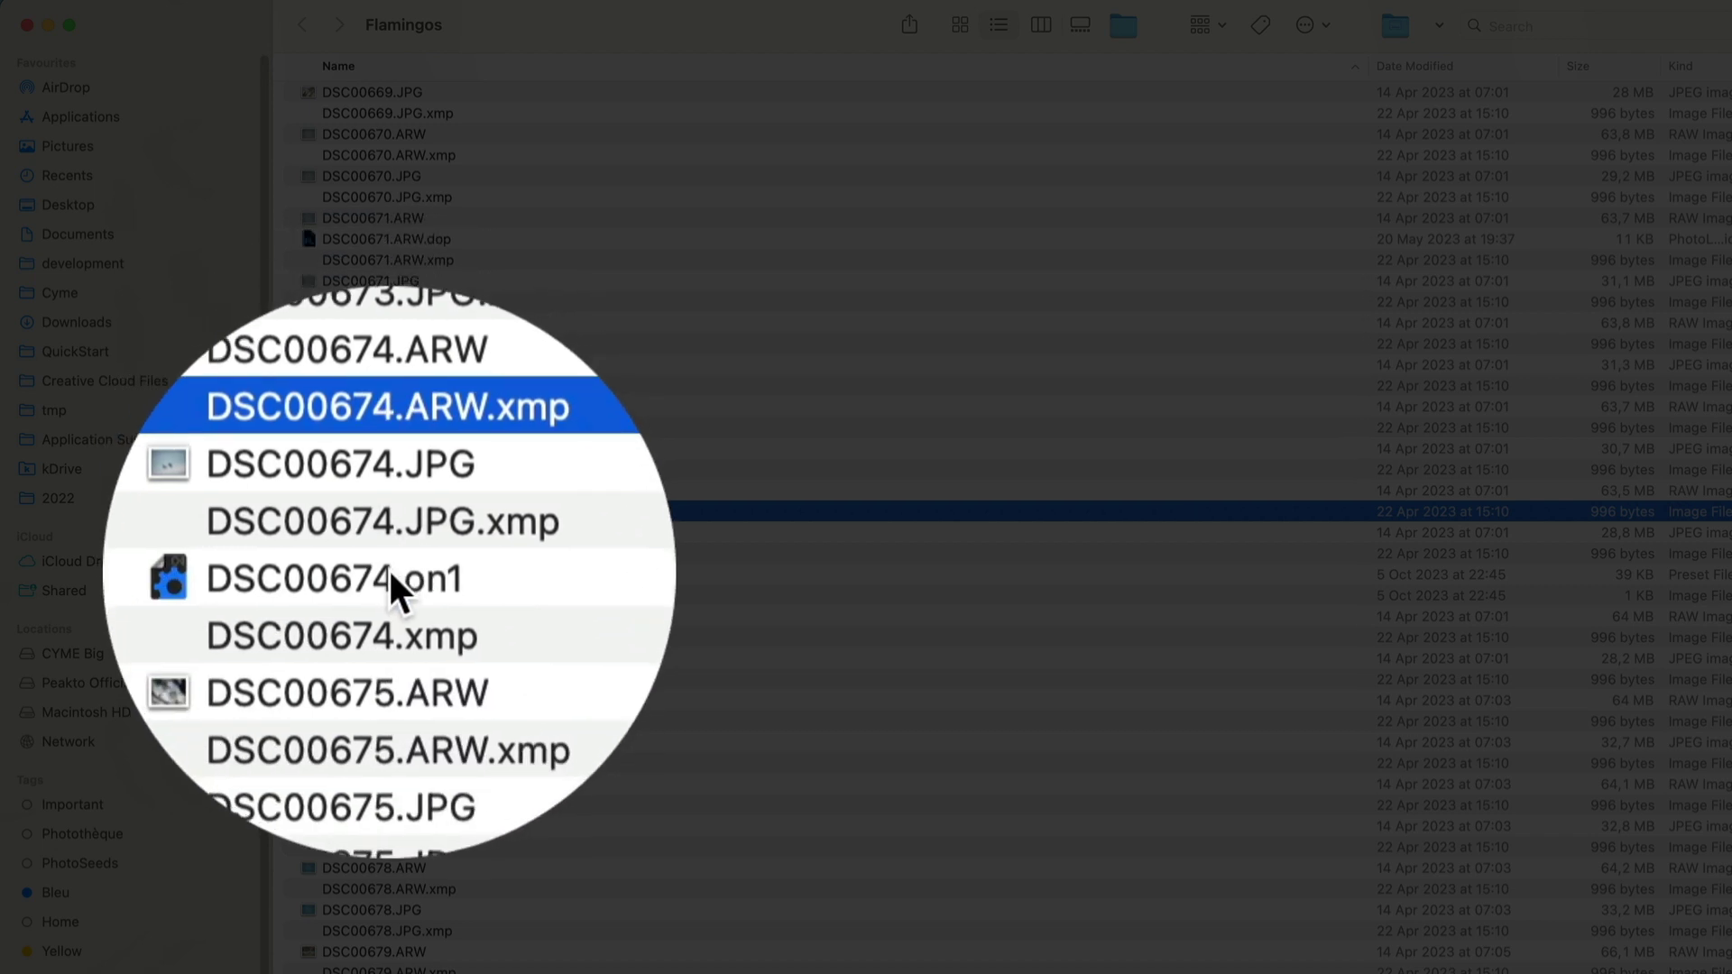
pyautogui.click(389, 575)
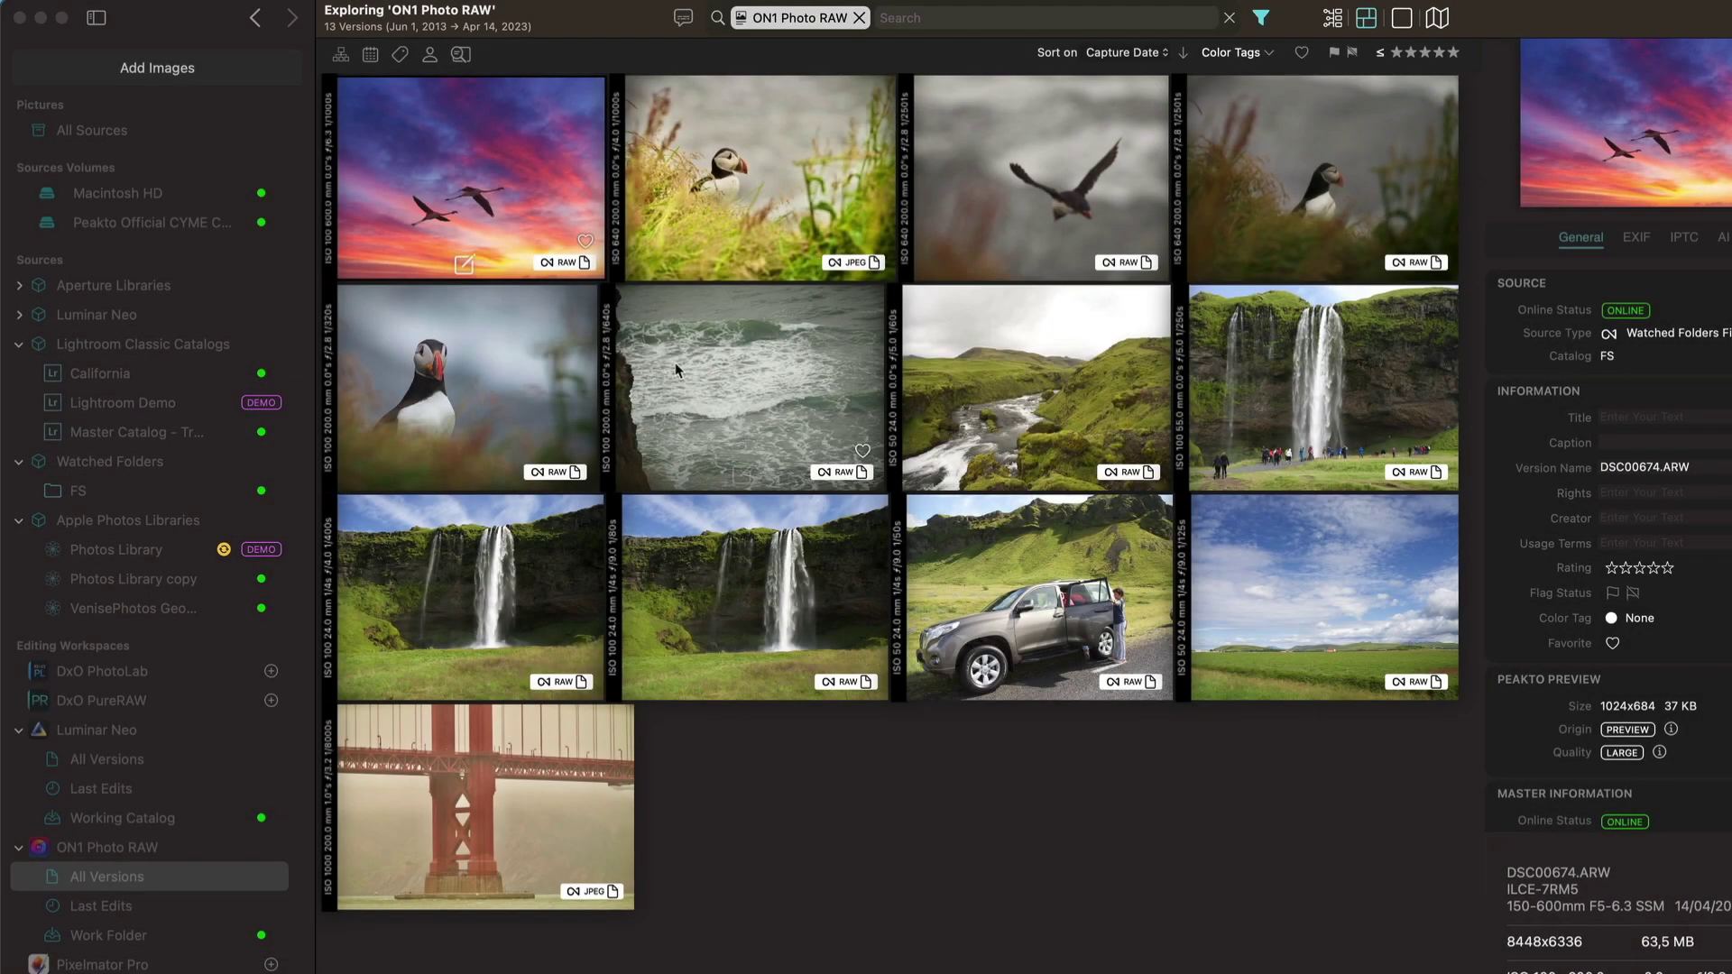
# - Check ON1 Photo RAW's Last Edits and its empty Work Folder in Peakto
pyautogui.click(803, 777)
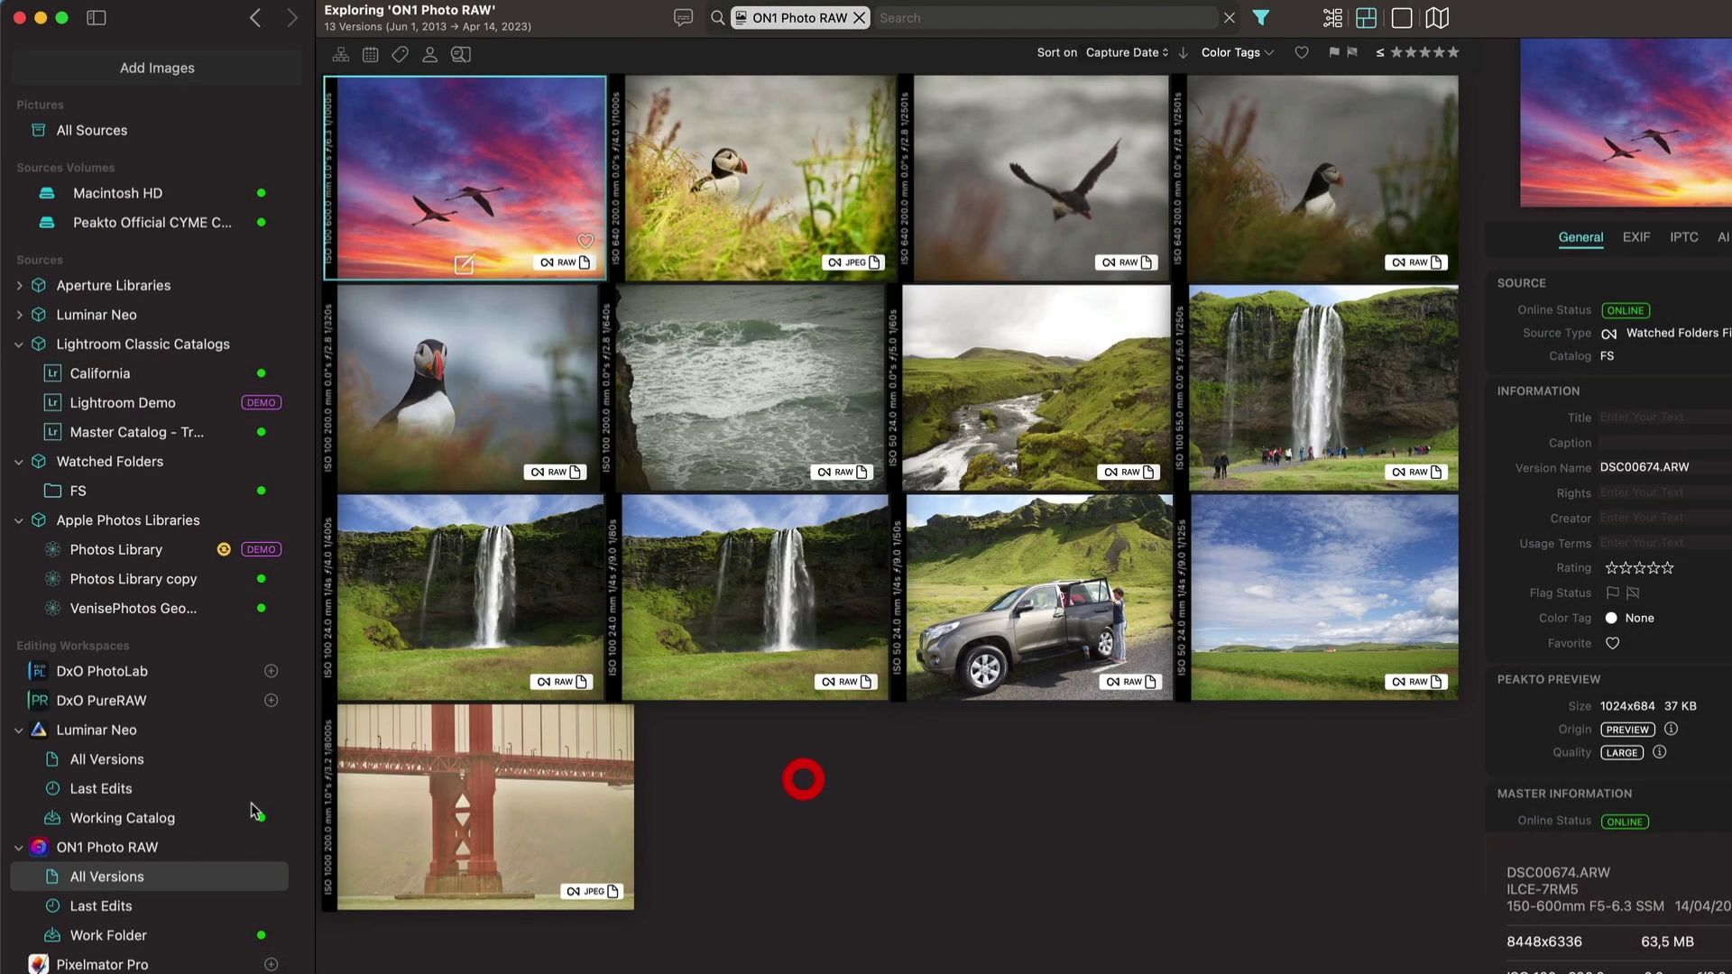
pyautogui.click(114, 907)
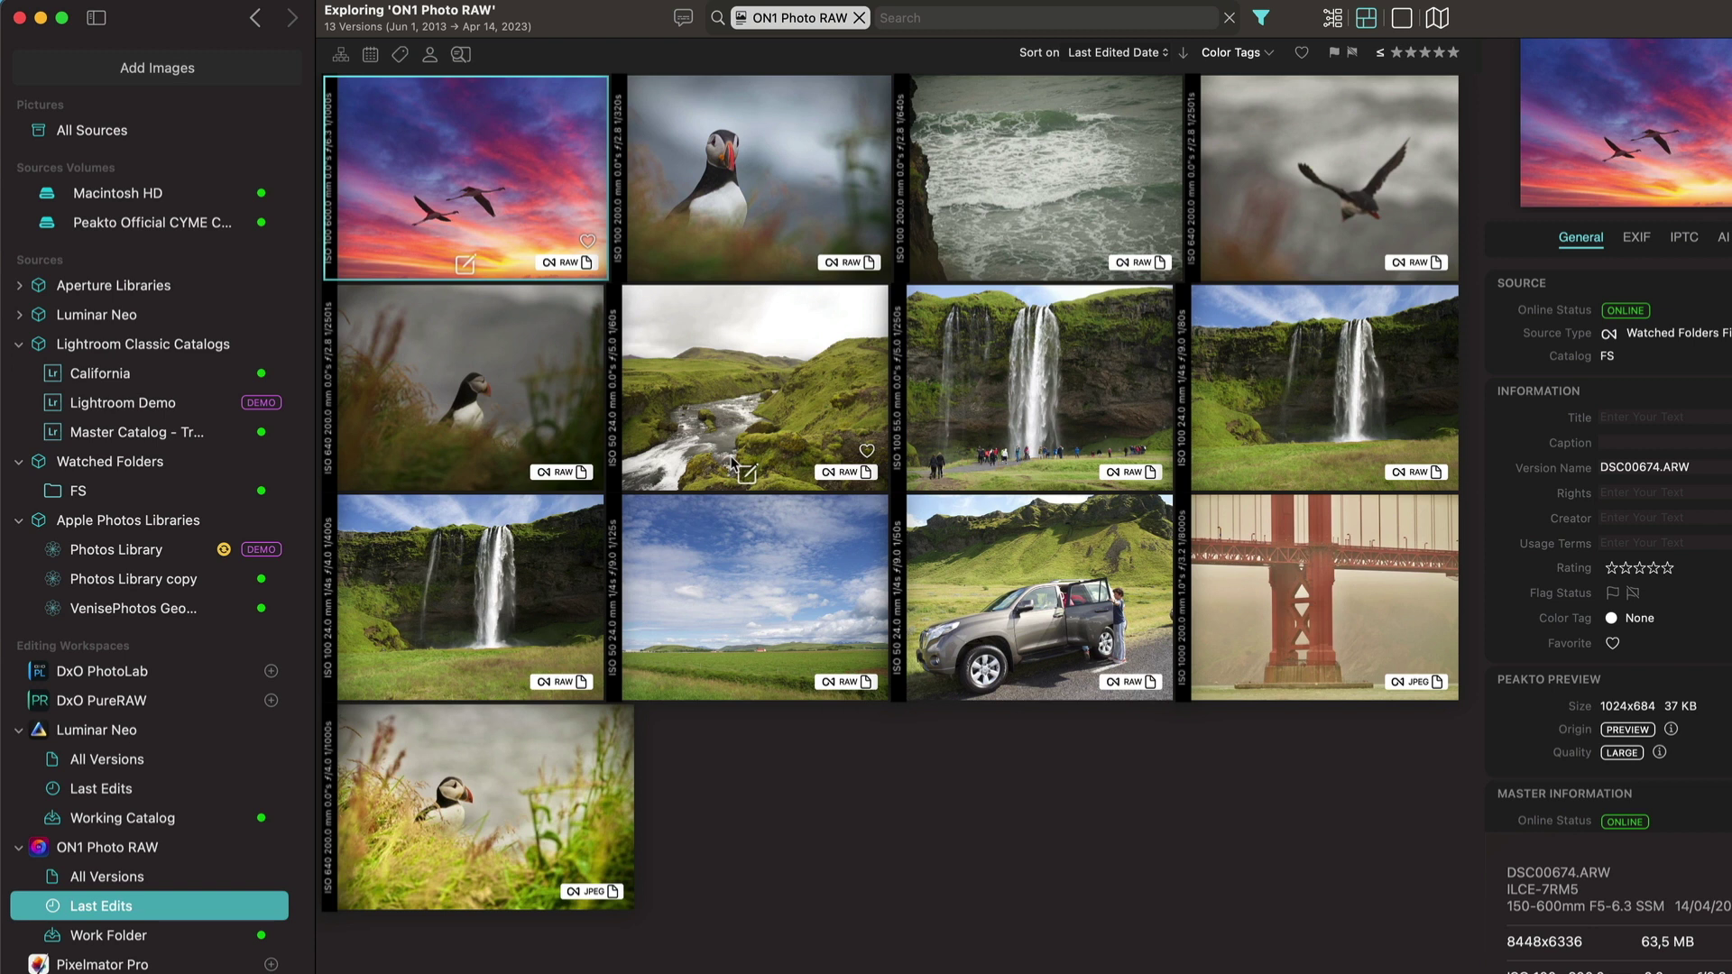
pyautogui.click(109, 936)
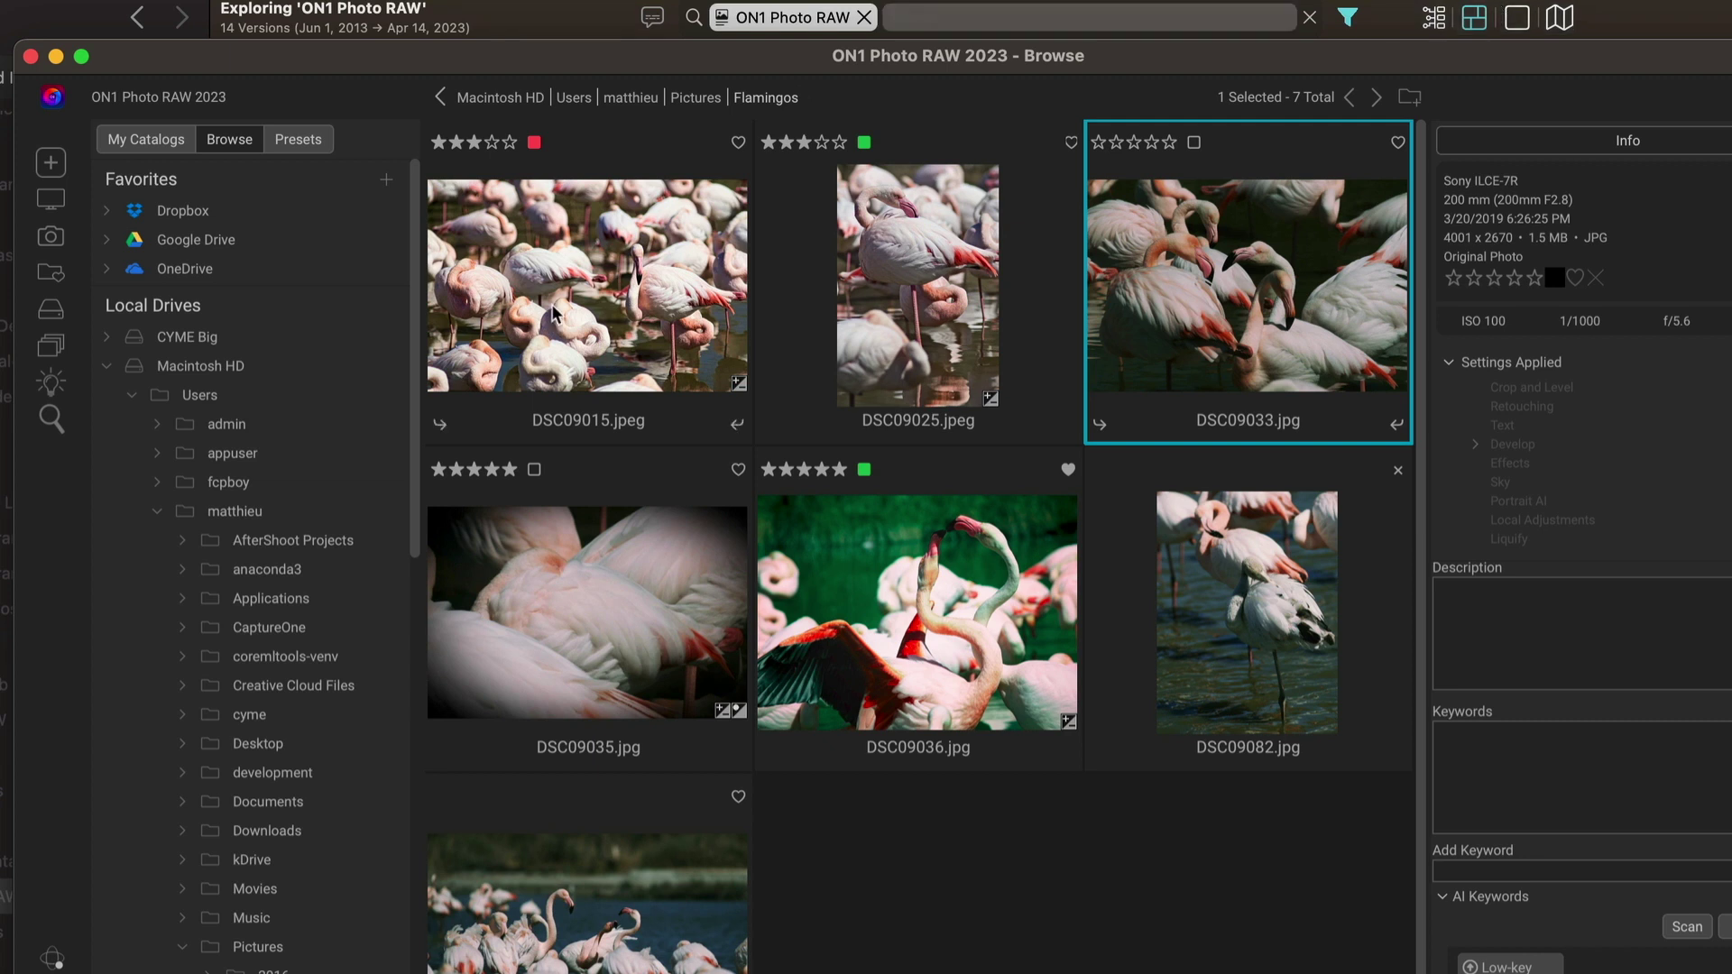
# - Go to Pictures > Flamingos in ON1's folder panel and reveal it in Finder
pyautogui.moveTo(418, 473); pyautogui.dragTo(390, 789)
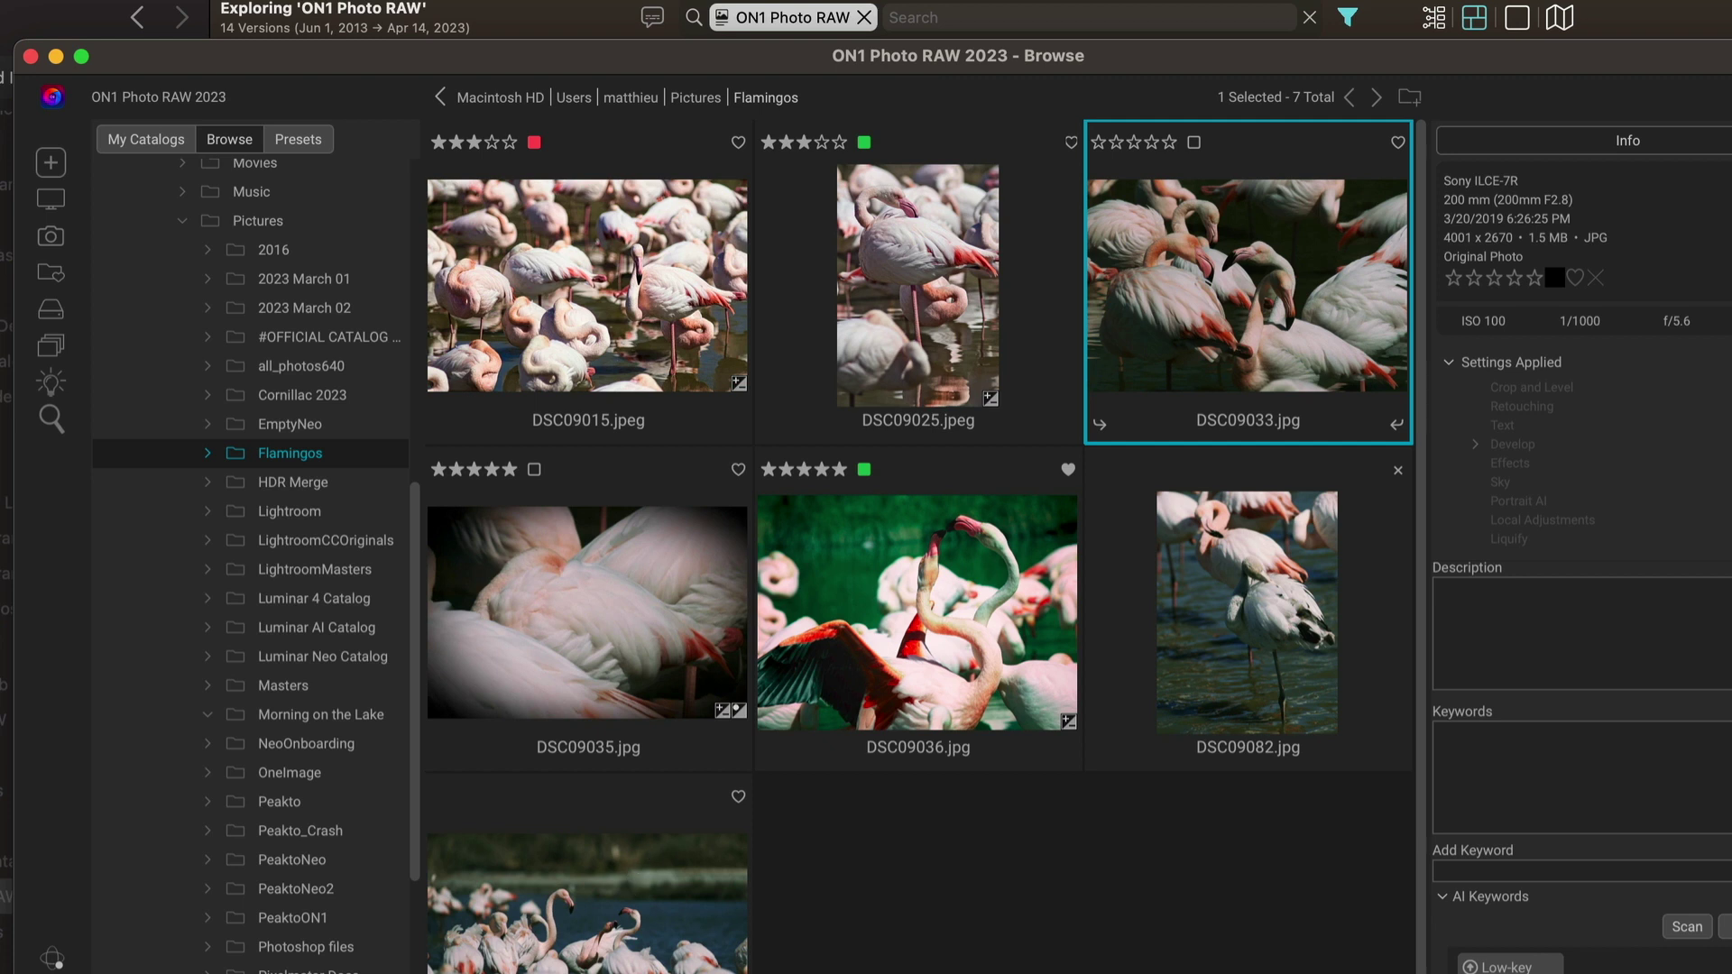
pyautogui.press('super+shift+r')
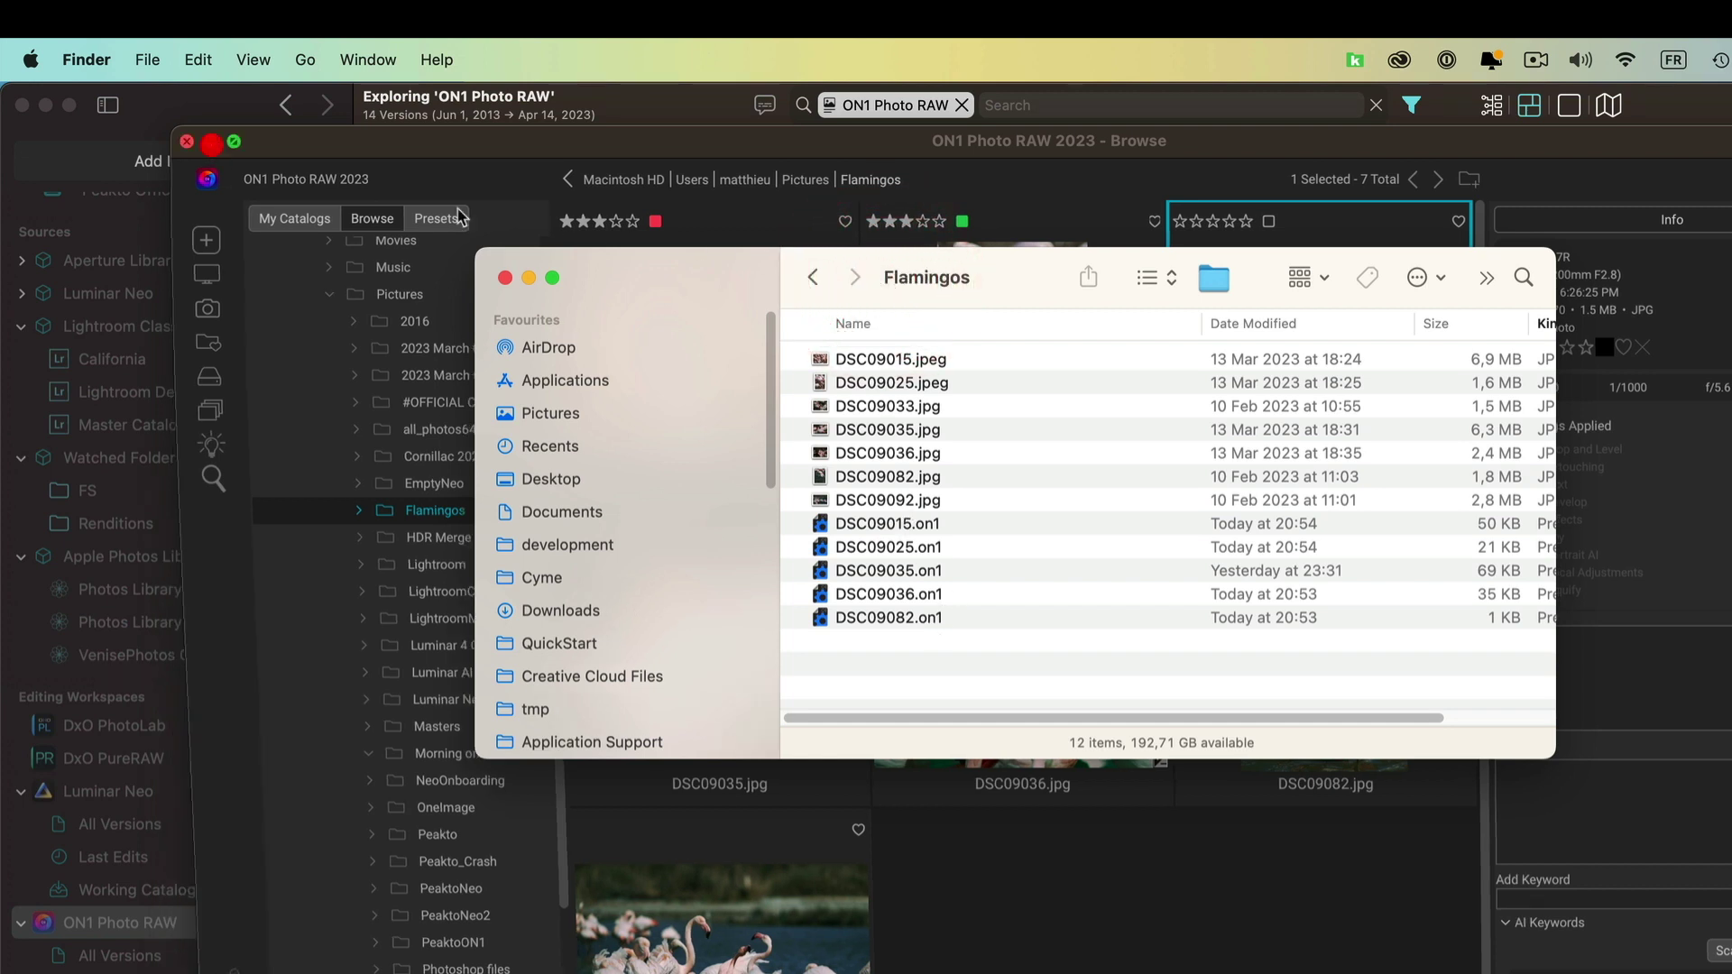
# - Minimise ON1 and drag the Flamingos folder from Finder onto Peakto's grid
pyautogui.click(211, 143)
pyautogui.click(932, 278)
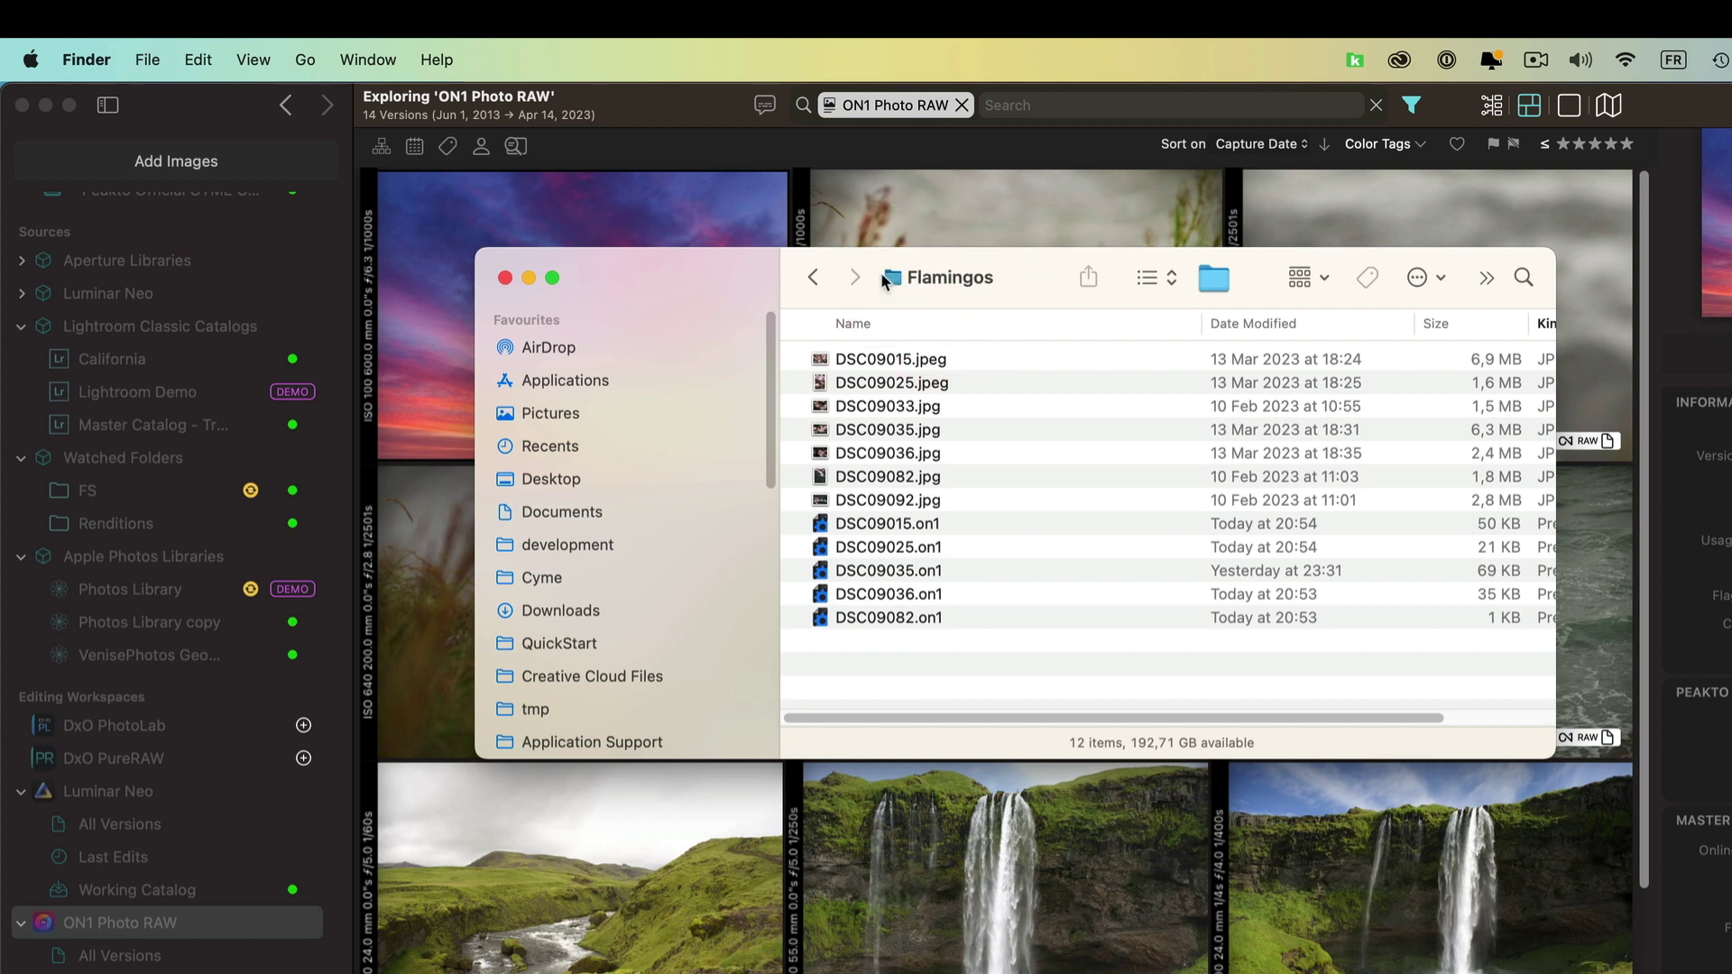
pyautogui.moveTo(884, 282); pyautogui.dragTo(554, 202)
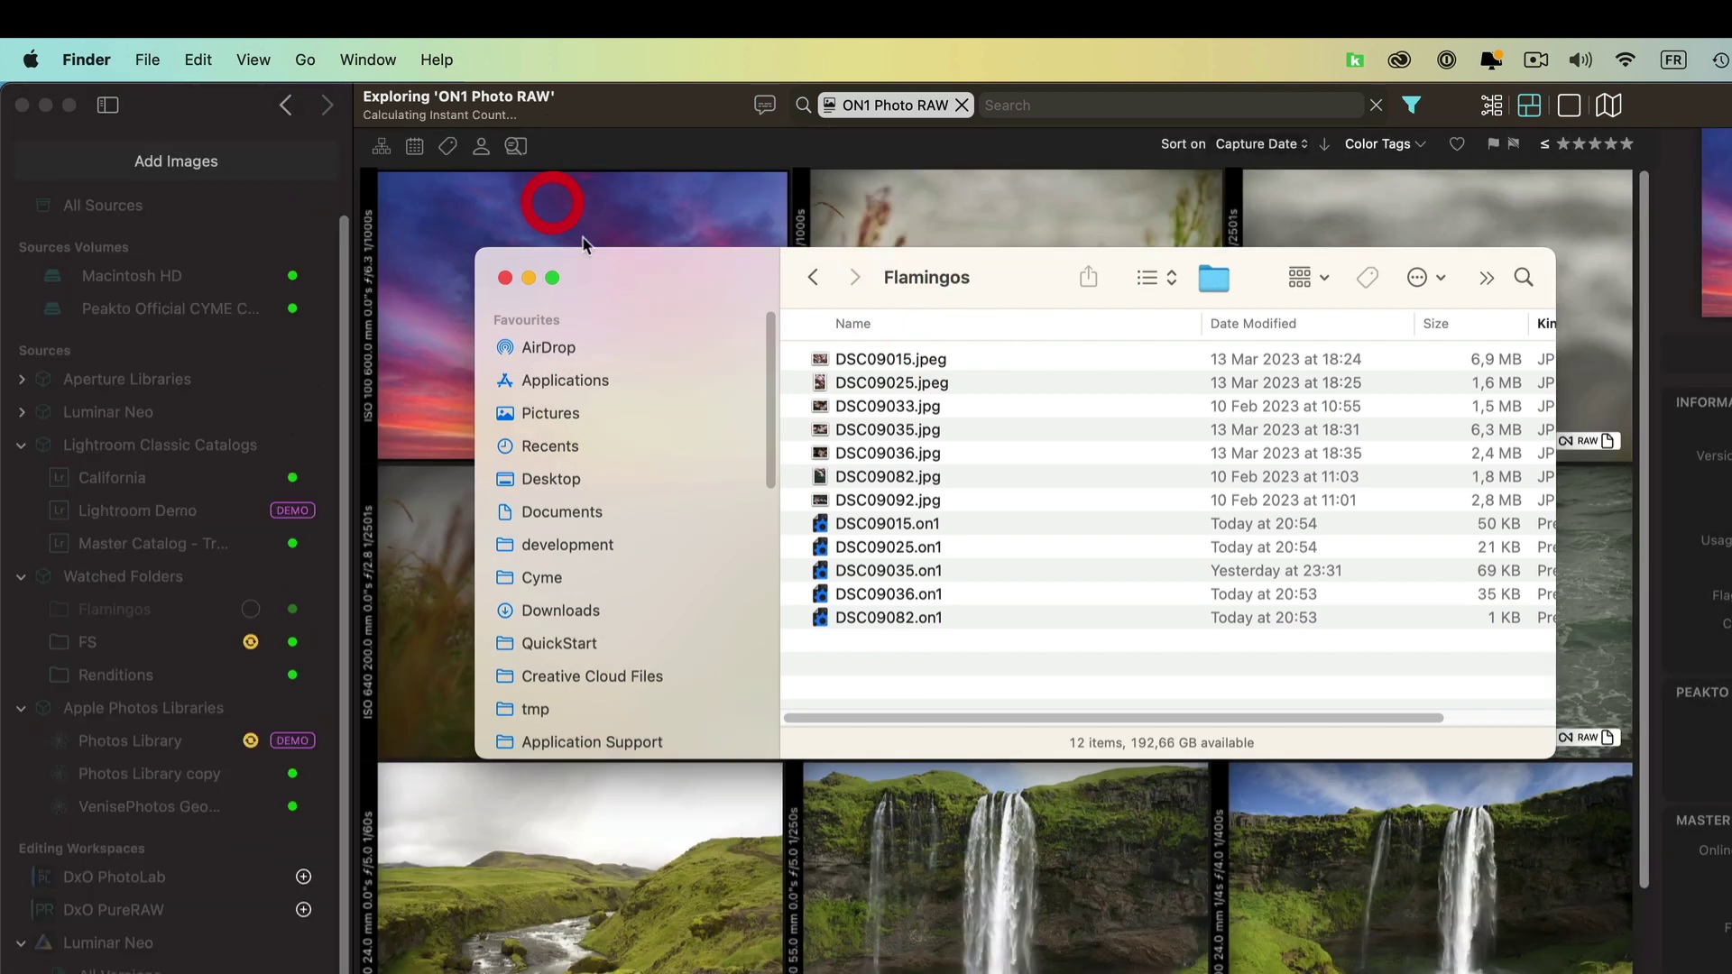
# - Browse the Flamingos watched folder's 7 versions with their ON1 ratings and colour labels
pyautogui.click(619, 108)
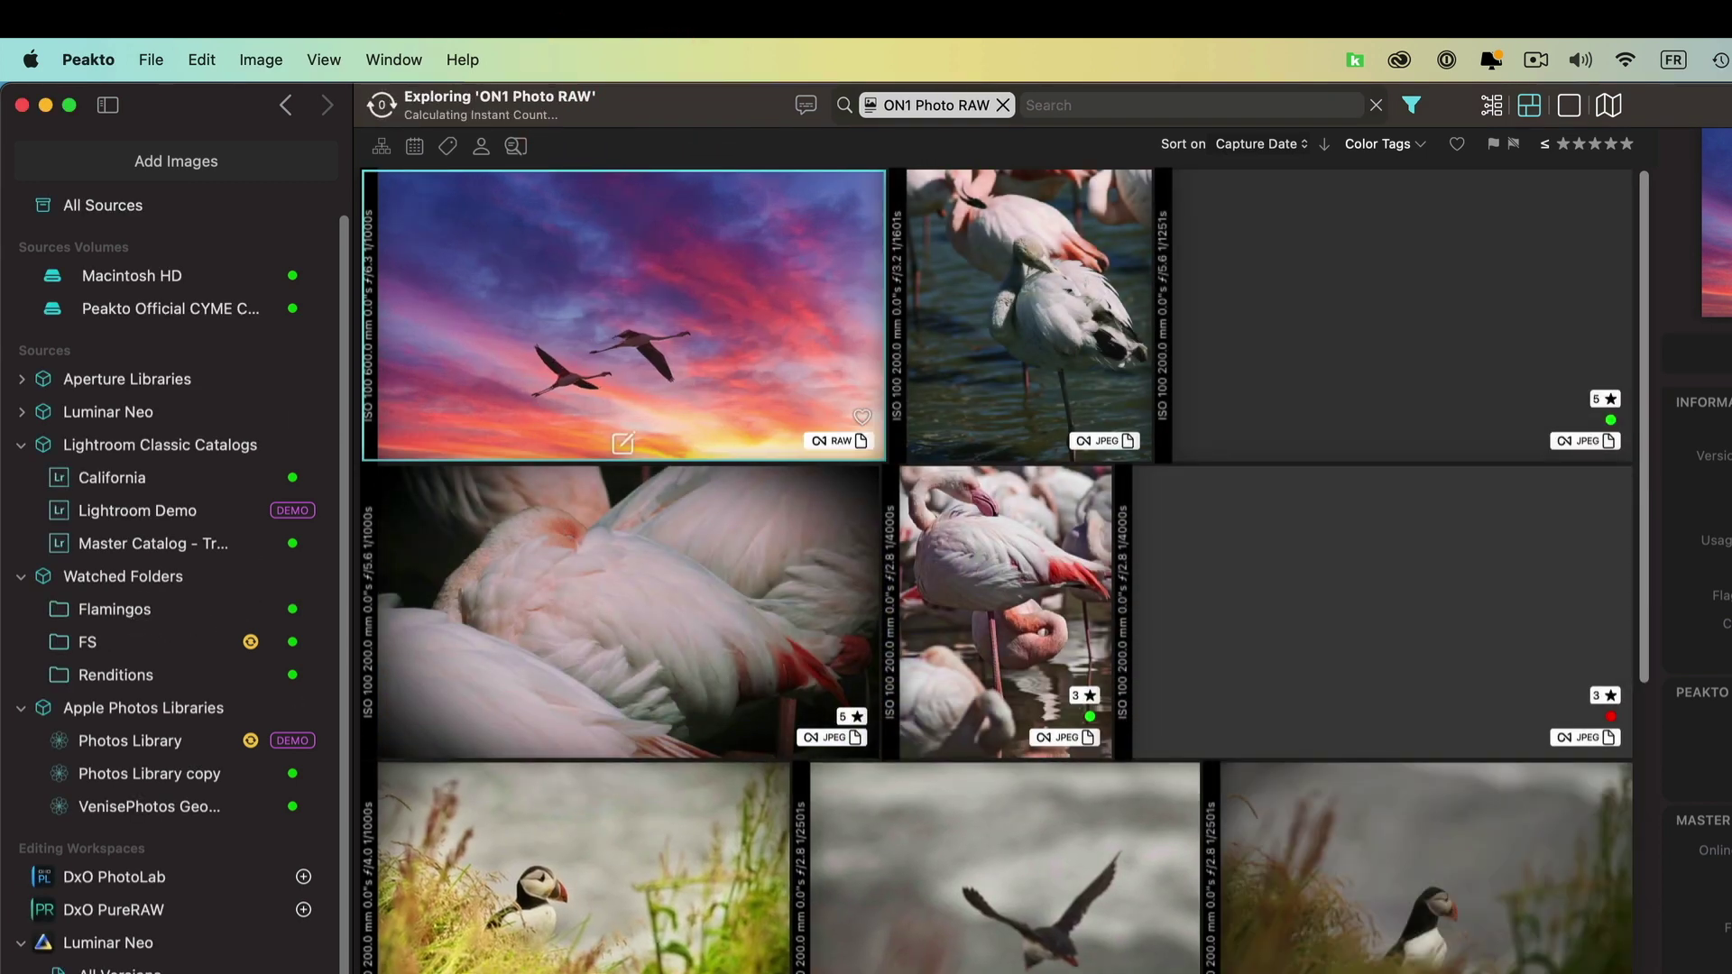
pyautogui.click(136, 610)
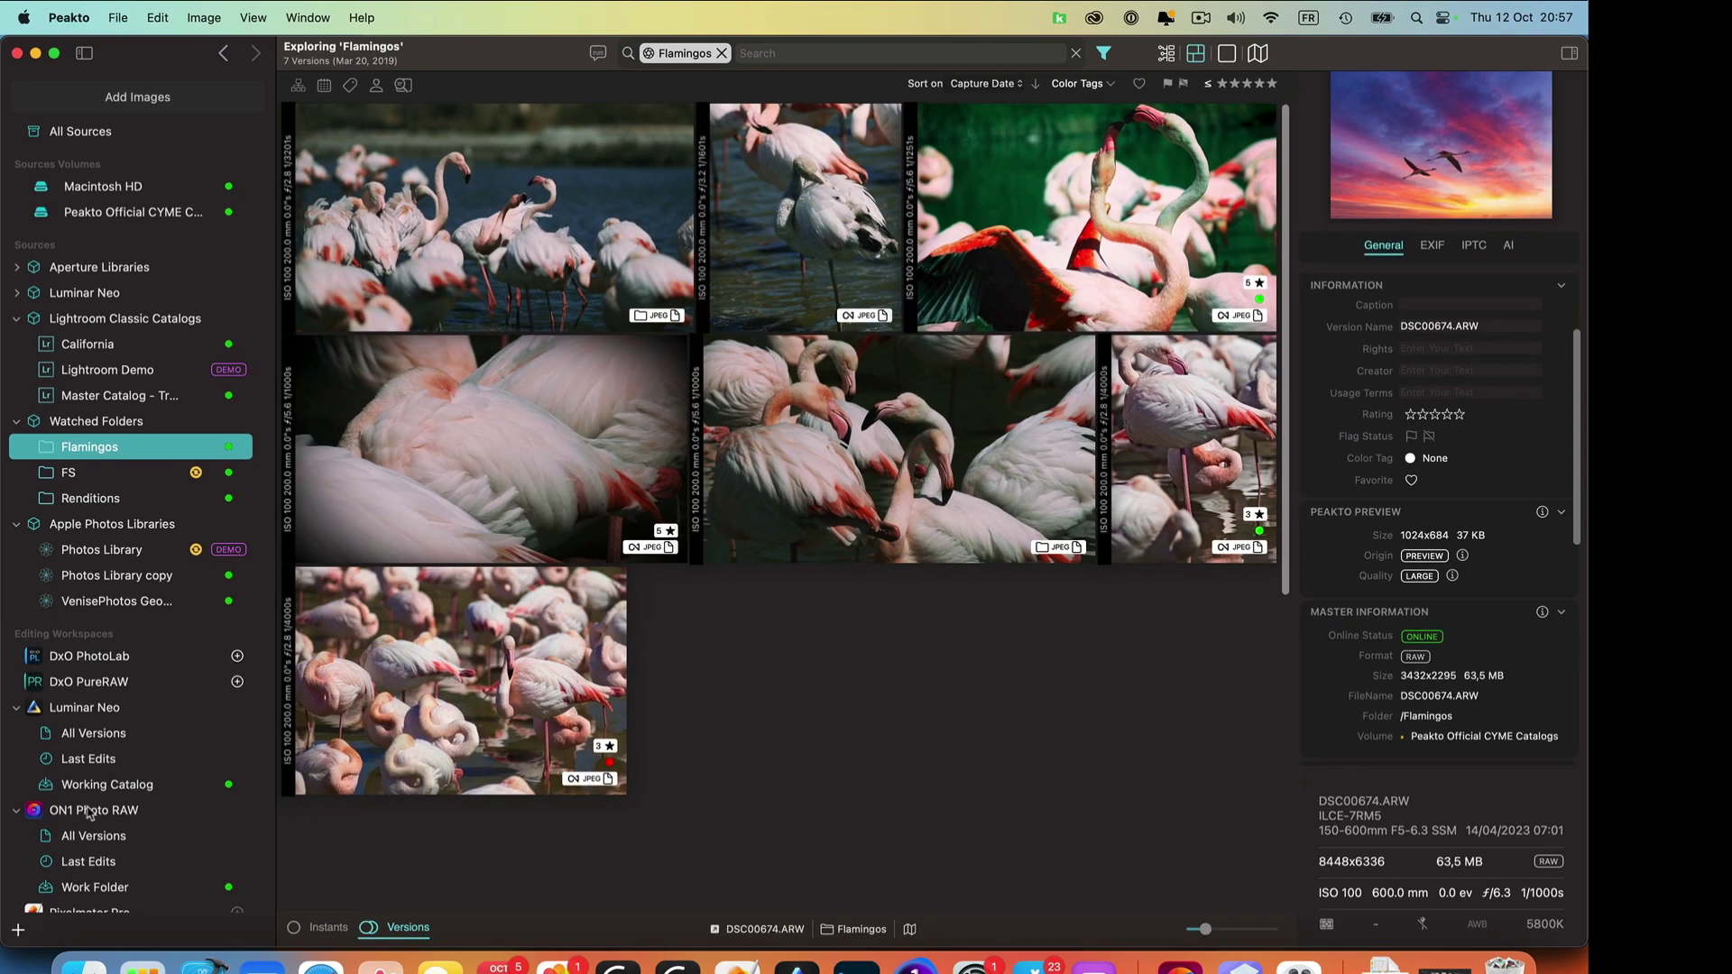
# - Check ON1 Photo RAW's Last Edits, then All Versions, now counting 19 versions
pyautogui.click(88, 812)
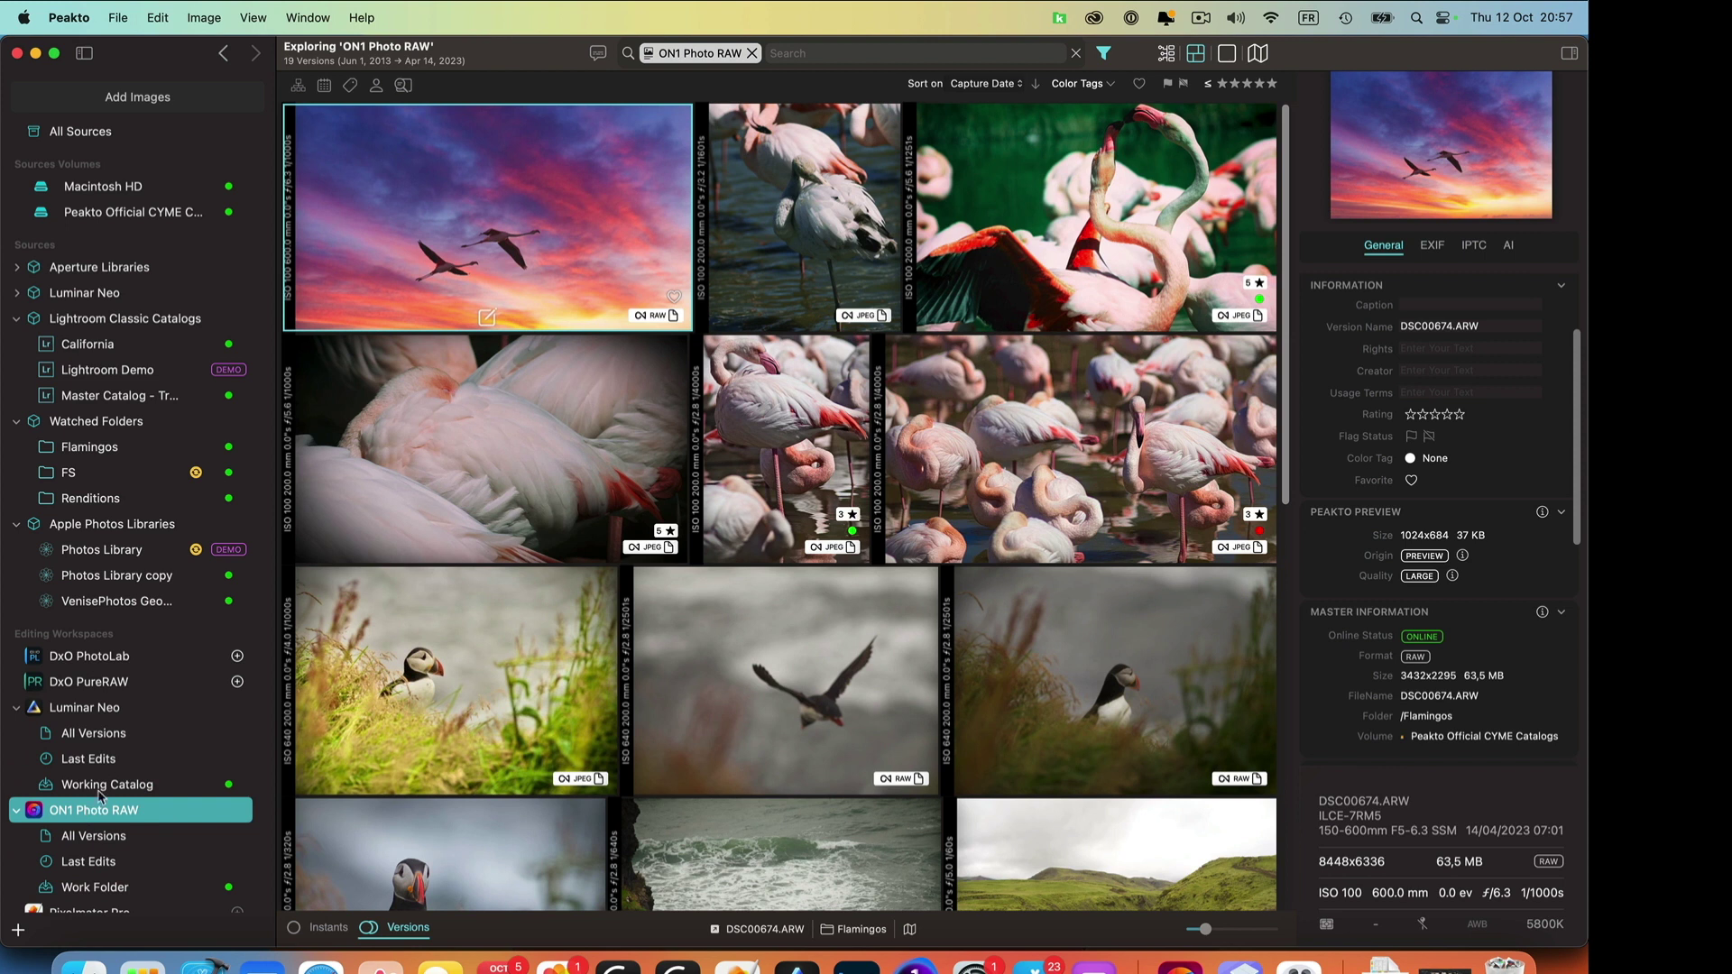
pyautogui.click(79, 863)
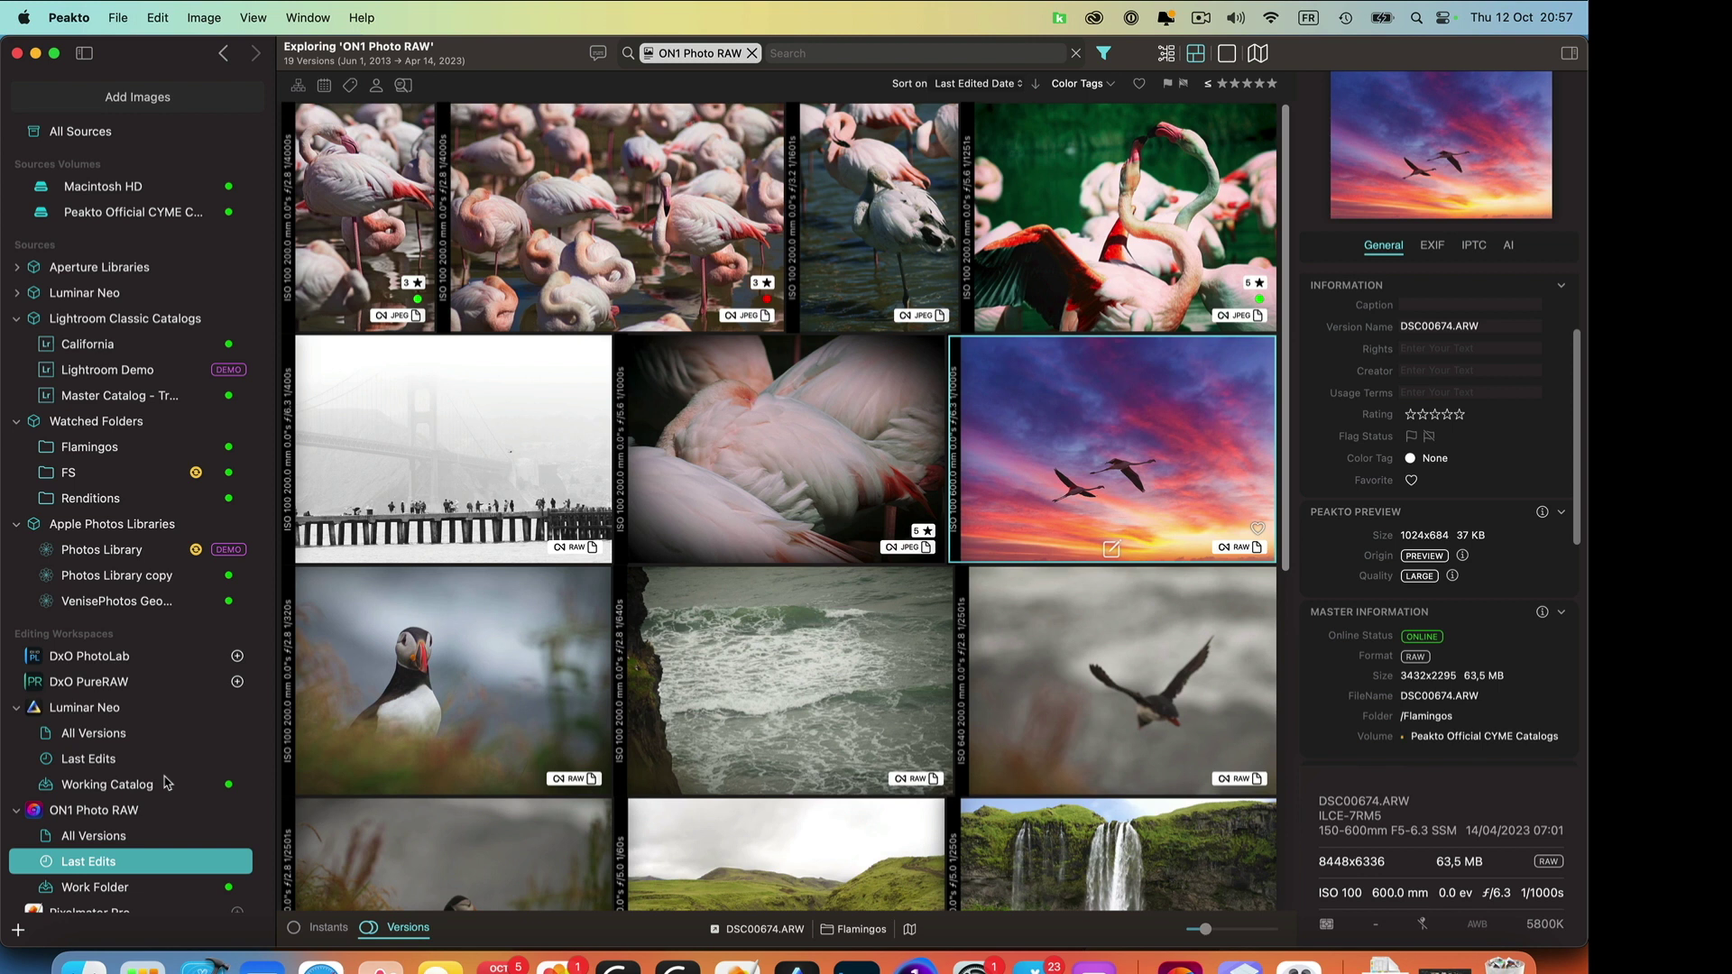
pyautogui.click(93, 837)
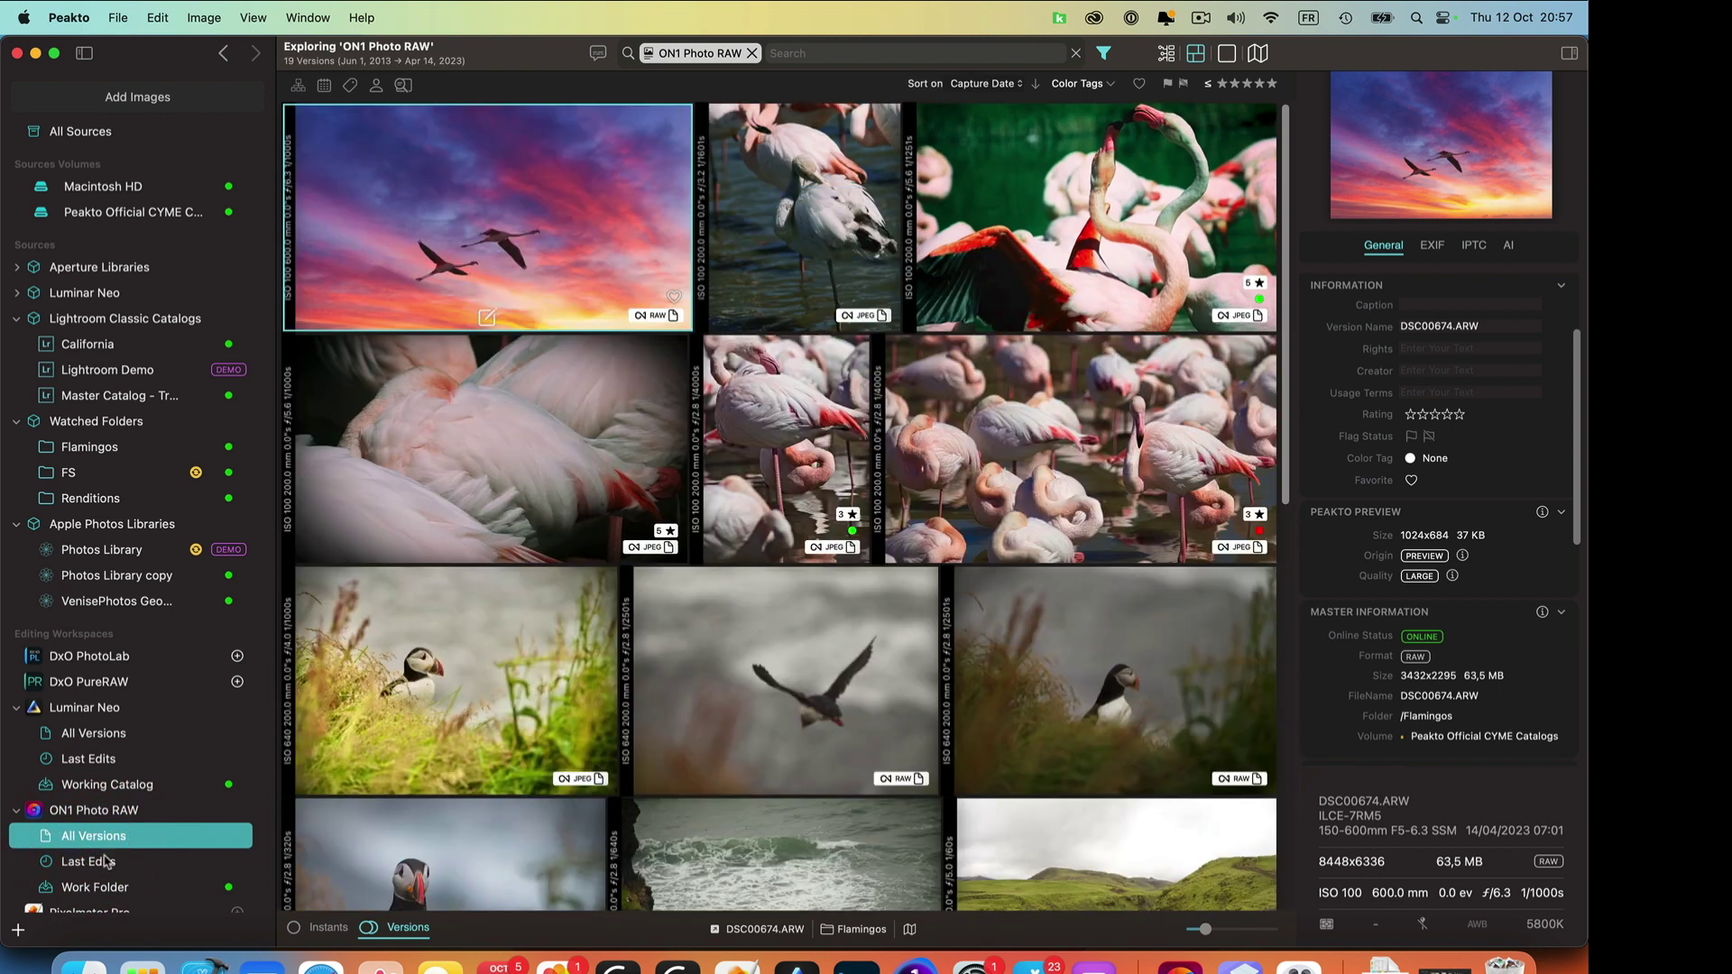
# - Browse the Morning on the Lake folder, then launch ON1 Photo RAW 2023 from Spotlight
pyautogui.click(106, 861)
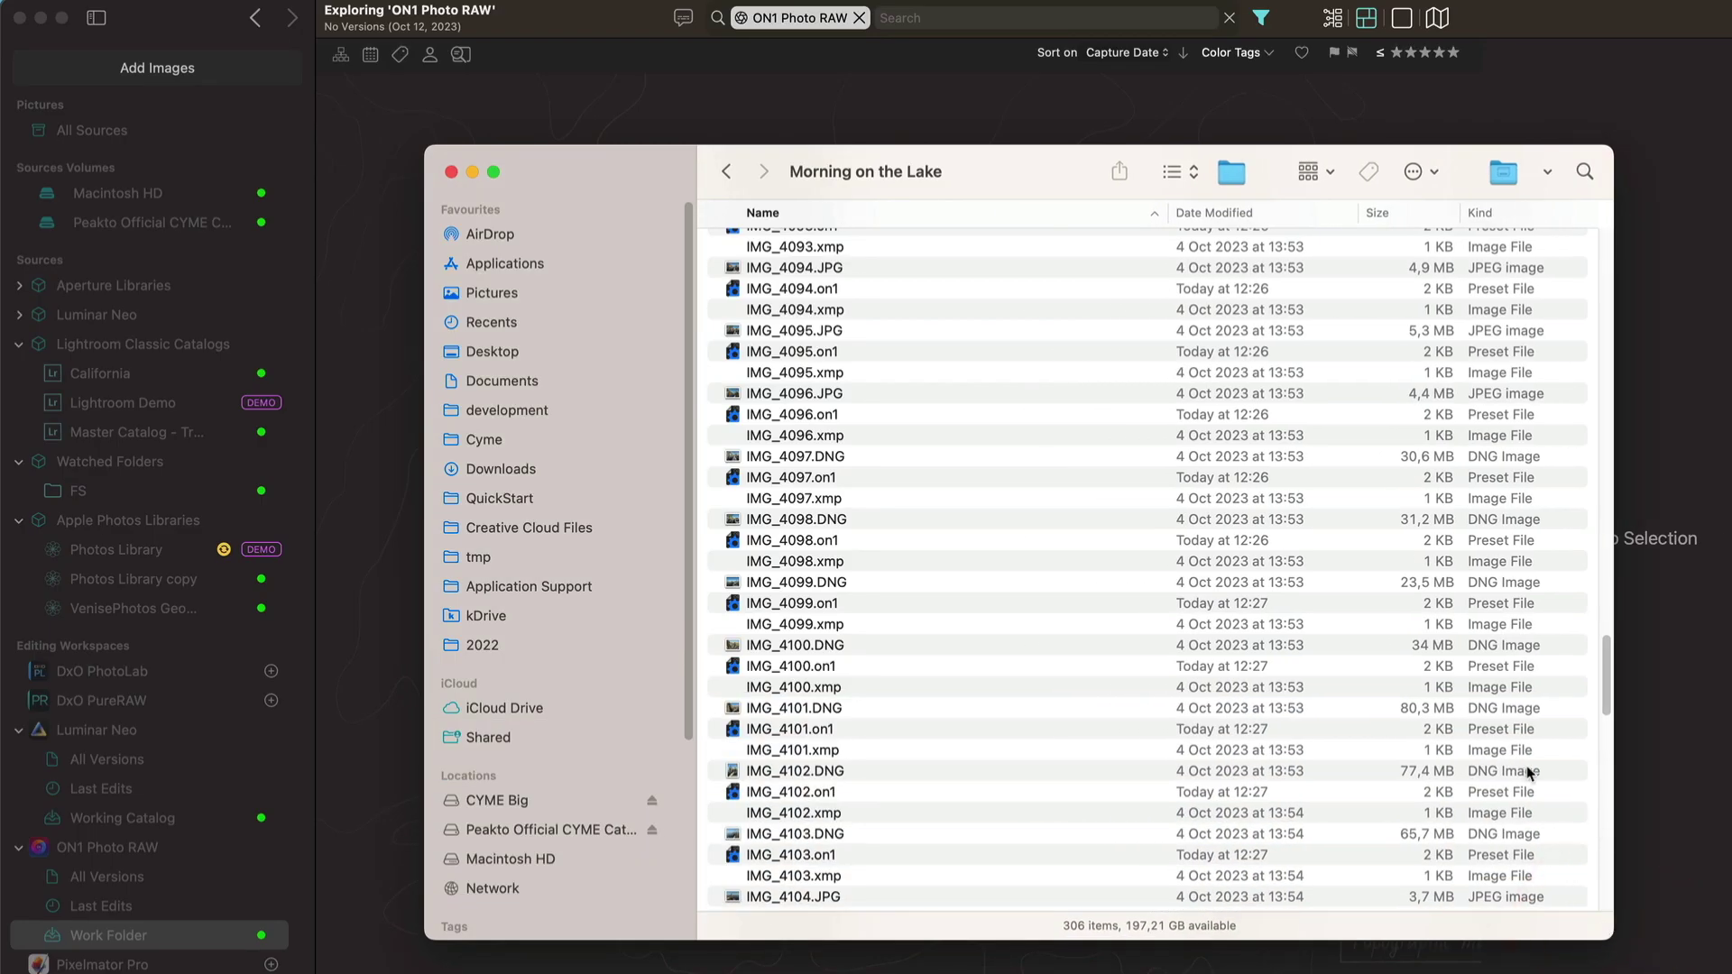
pyautogui.press('super+space')
pyautogui.write('on')
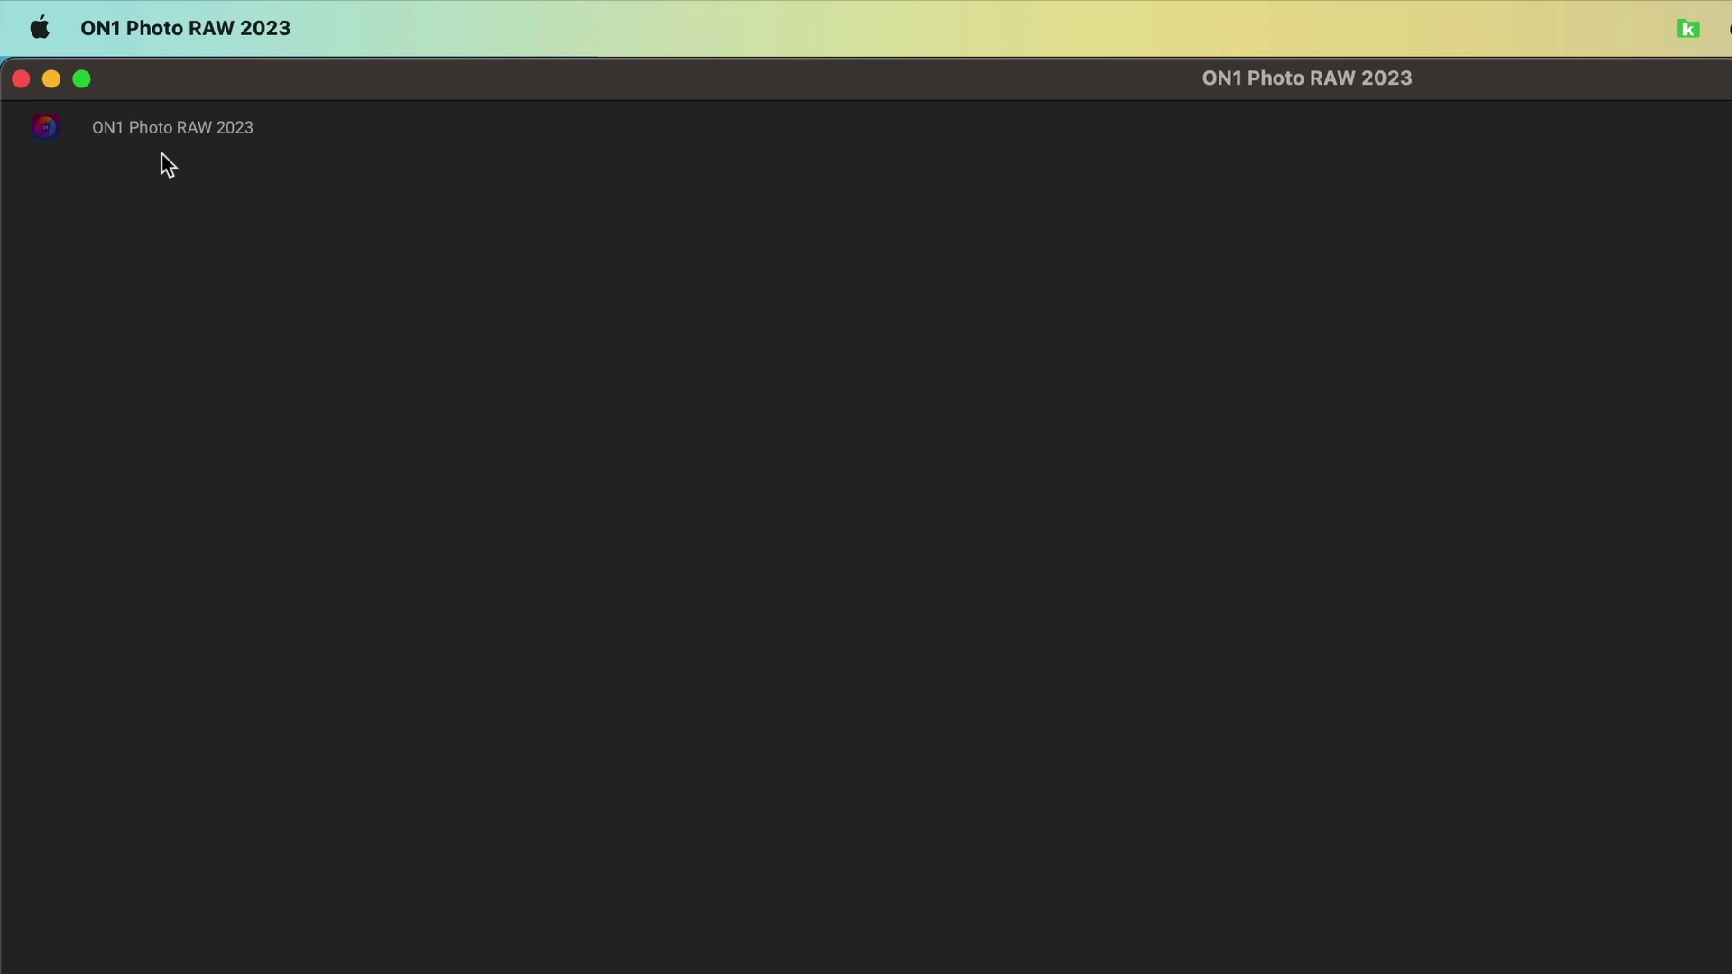
# - Review Morning on the Lake under My Catalogs, quit ON1 Photo RAW, and return Finder to Pictures
pyautogui.click(135, 176)
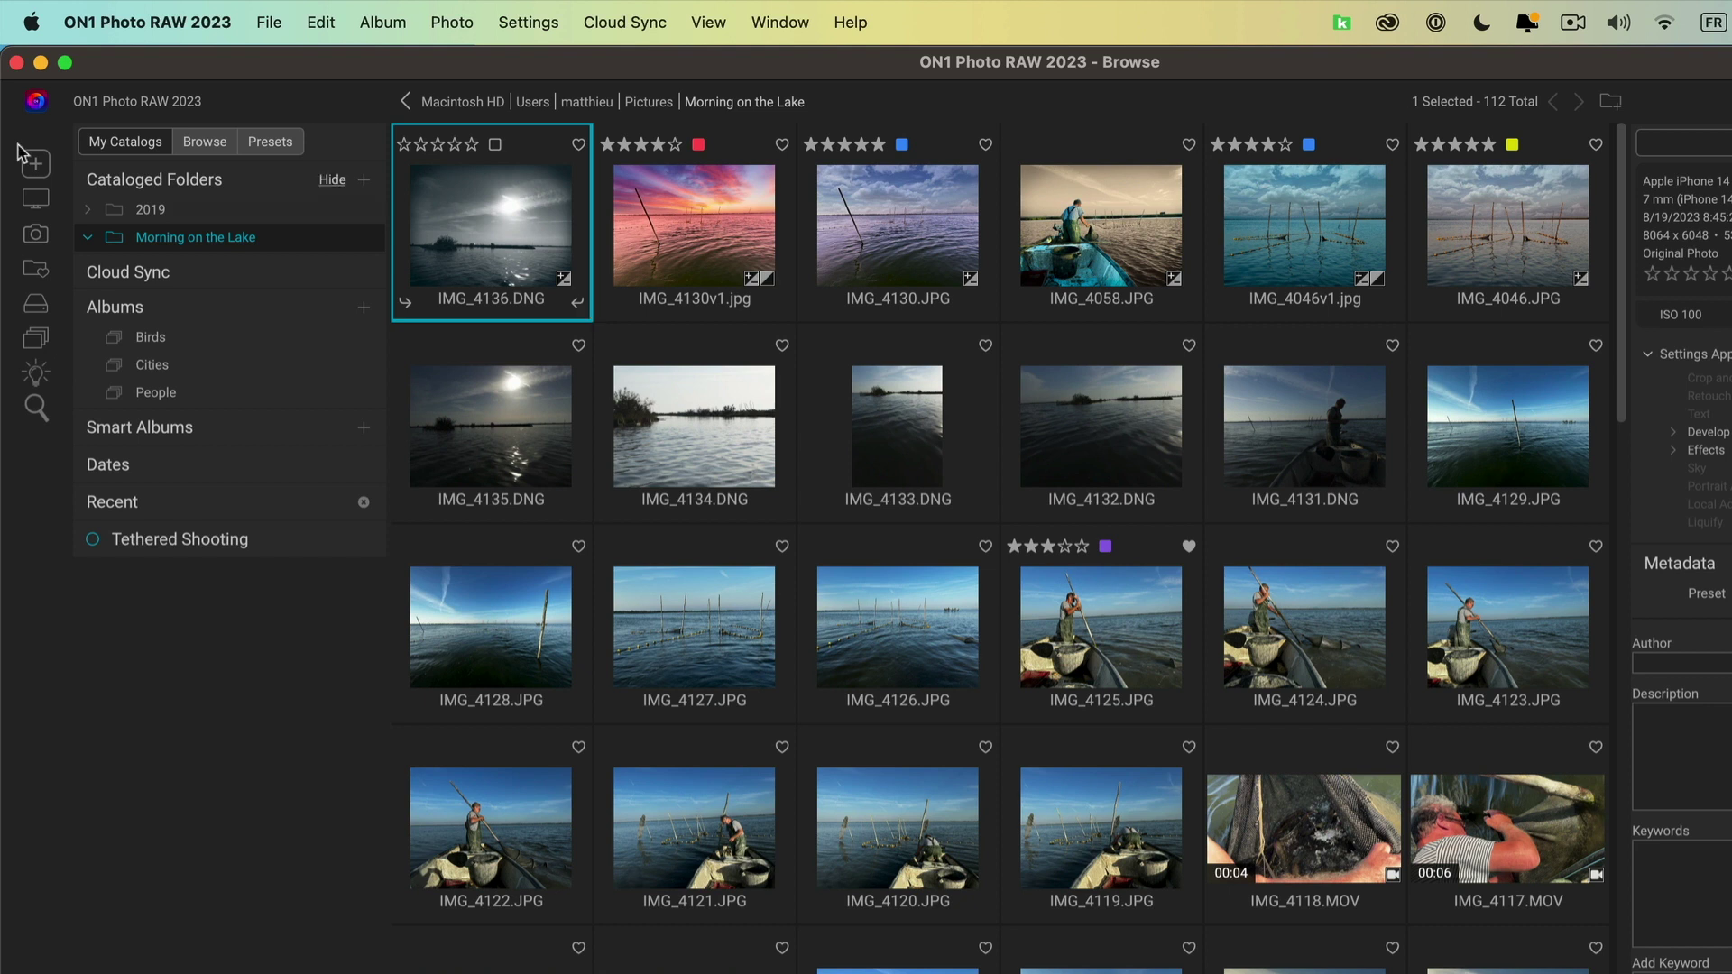
pyautogui.click(155, 18)
pyautogui.click(129, 277)
pyautogui.click(829, 245)
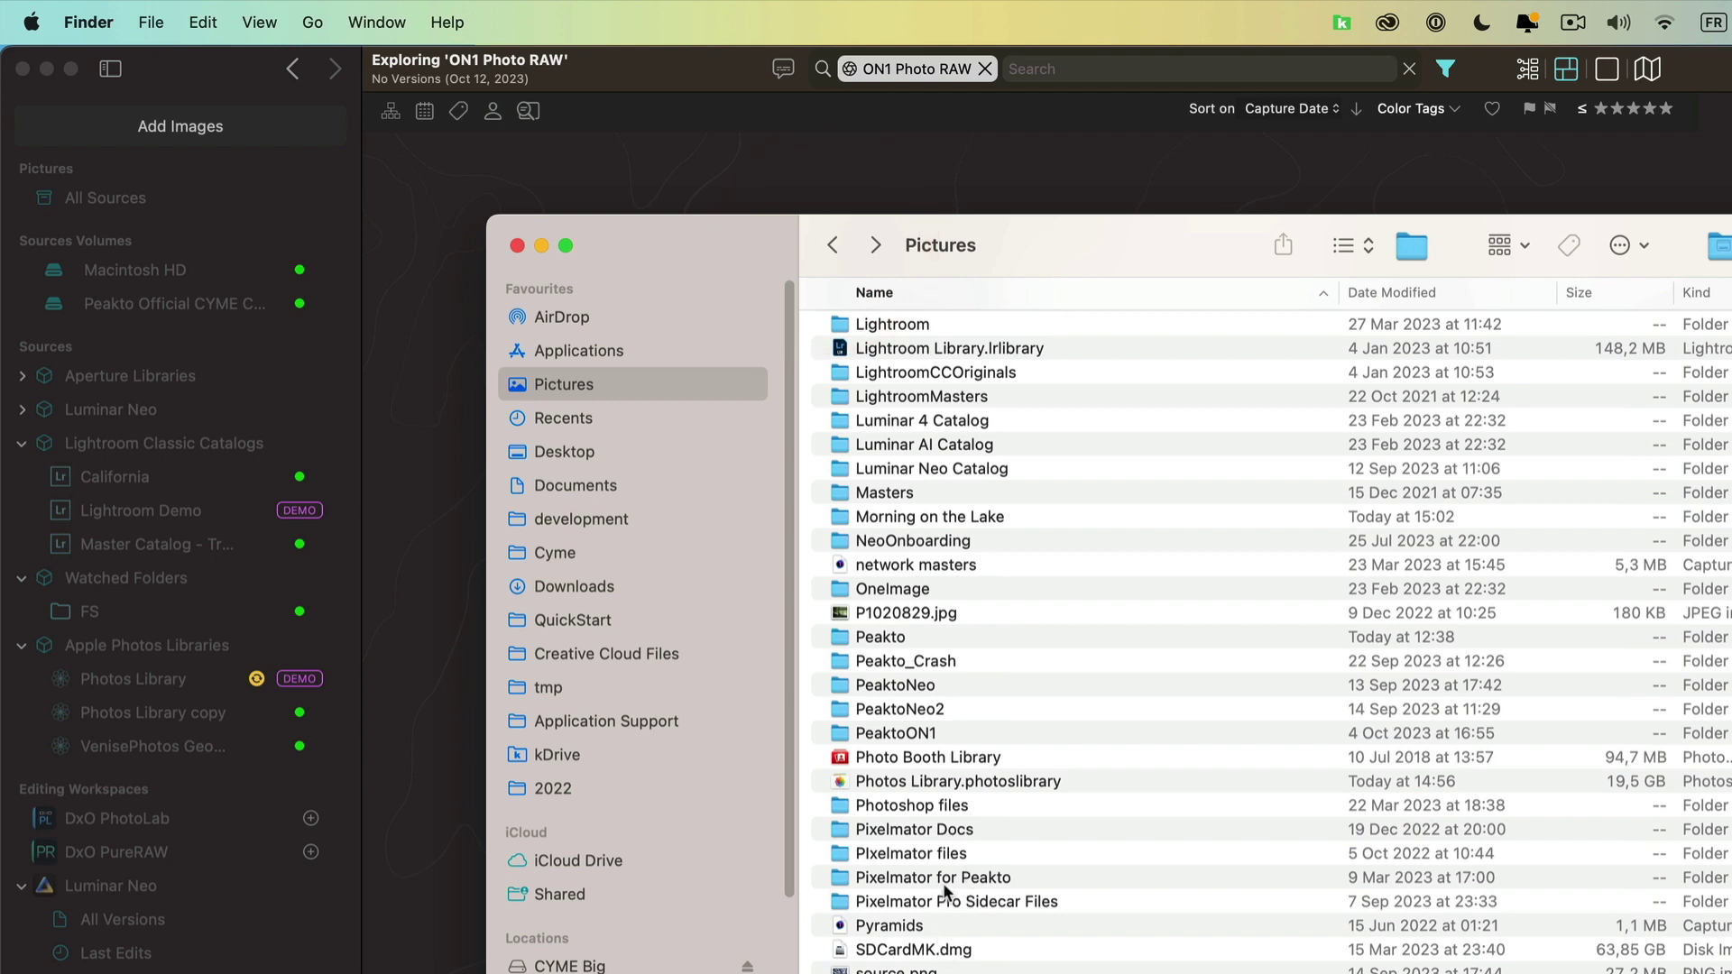
# - Drag the Morning on the Lake folder from Finder into Peakto's Watched Folders
pyautogui.moveTo(929, 516); pyautogui.dragTo(408, 420)
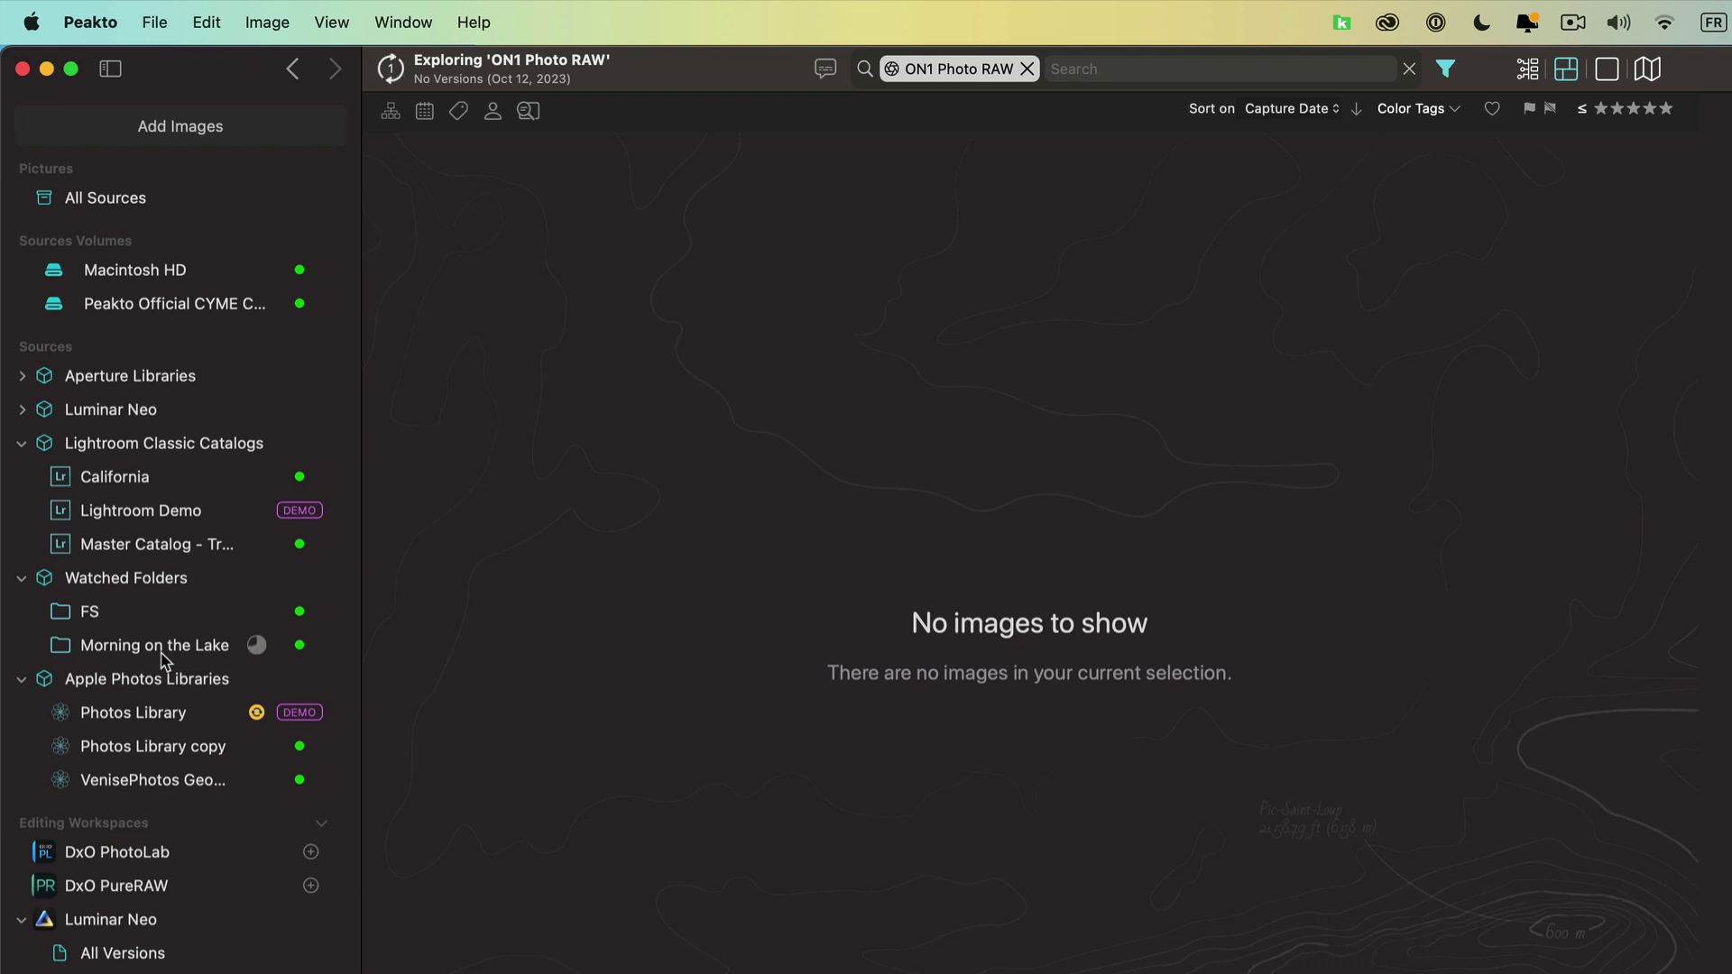
# - Open the Morning on the Lake watched folder to browse its 94 lake photo versions
pyautogui.click(162, 647)
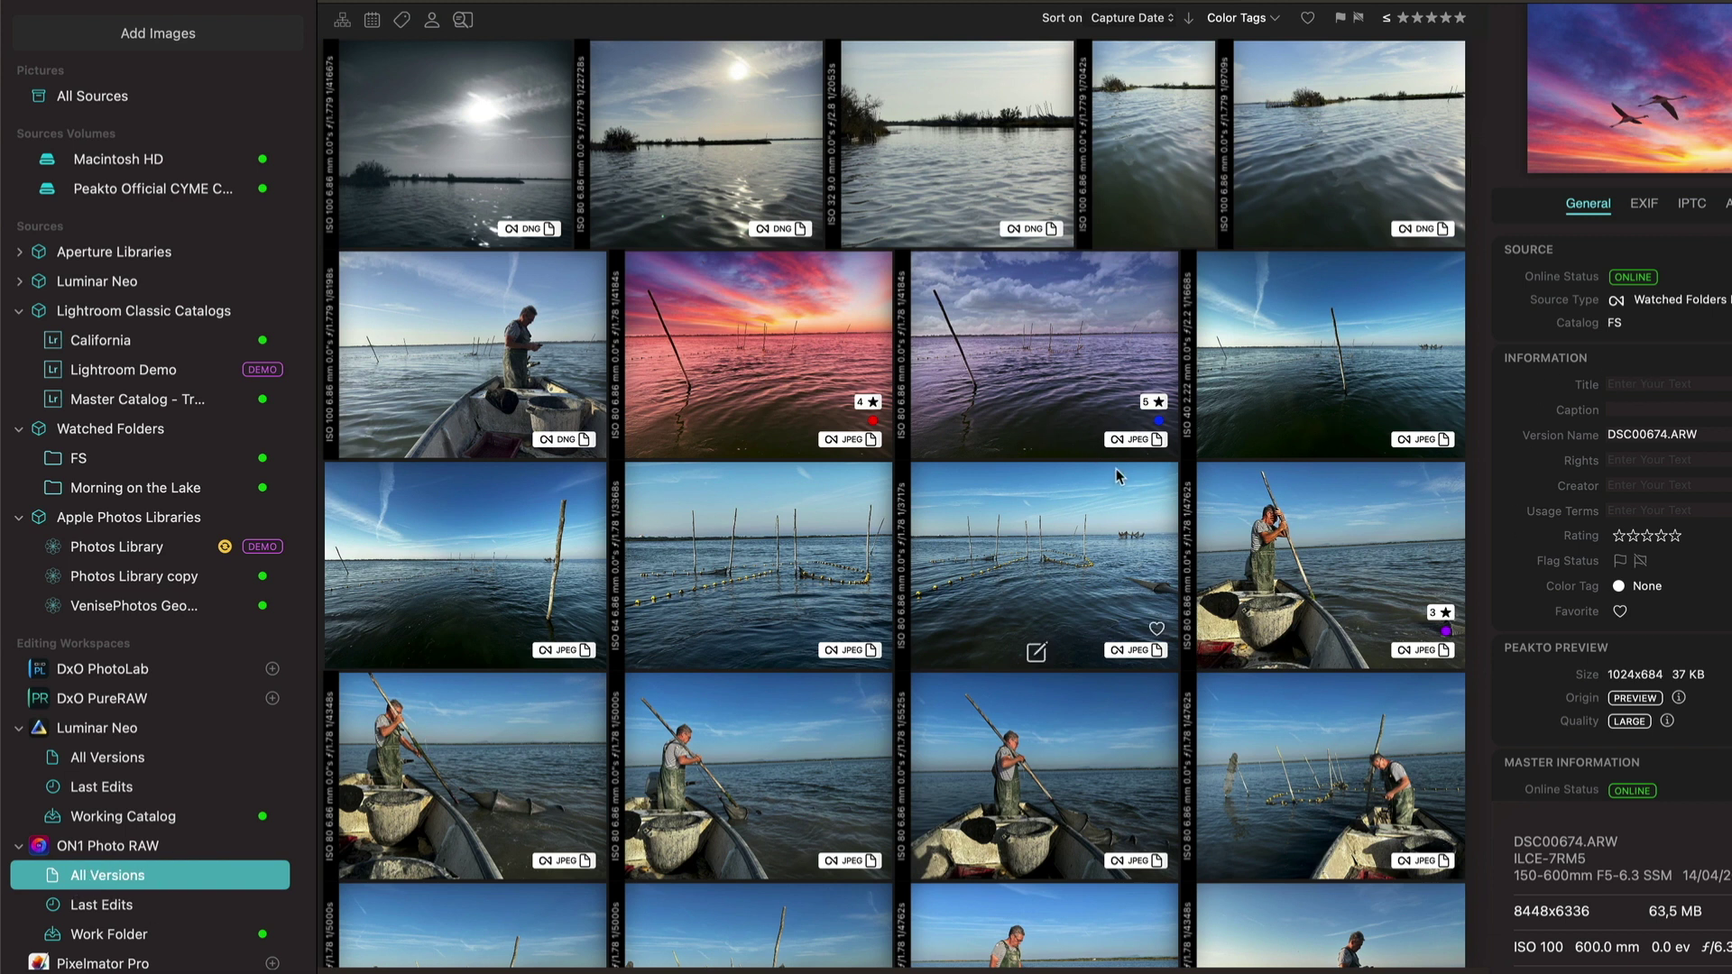
# - Look through ON1 Photo RAW All Versions, then show the Last Edits collection sorted by edit date
pyautogui.scroll(-15, 1127, 491)
pyautogui.scroll(-20, 1111, 510)
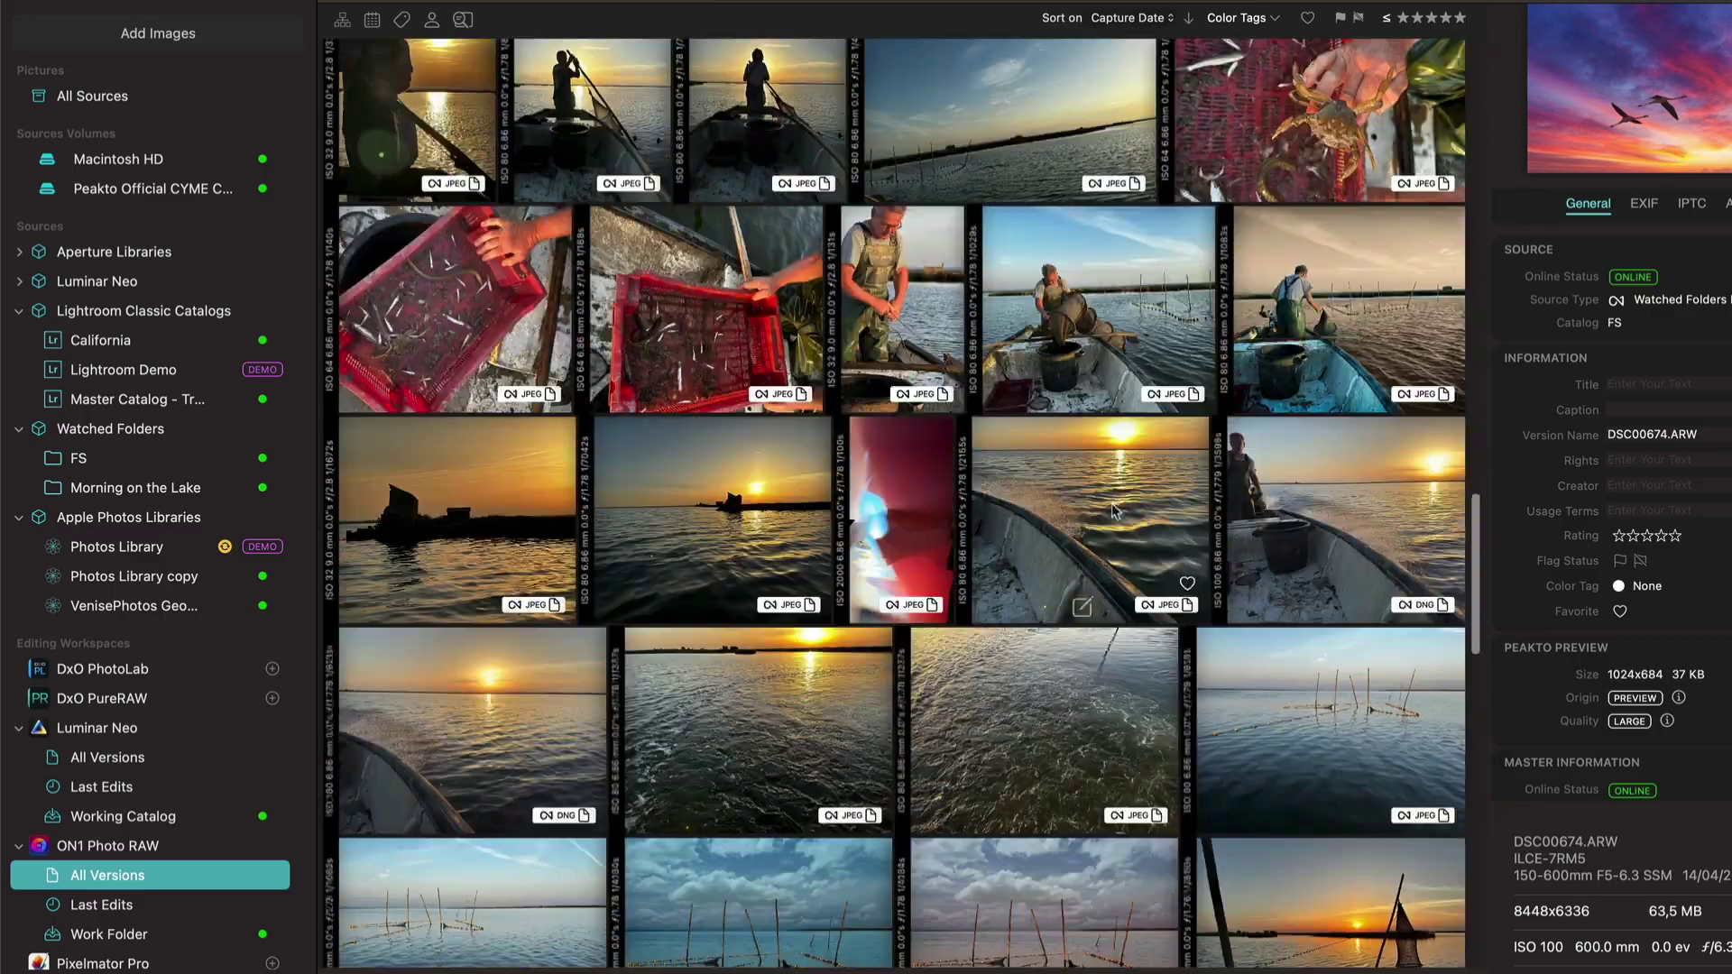
pyautogui.scroll(8, 1111, 521)
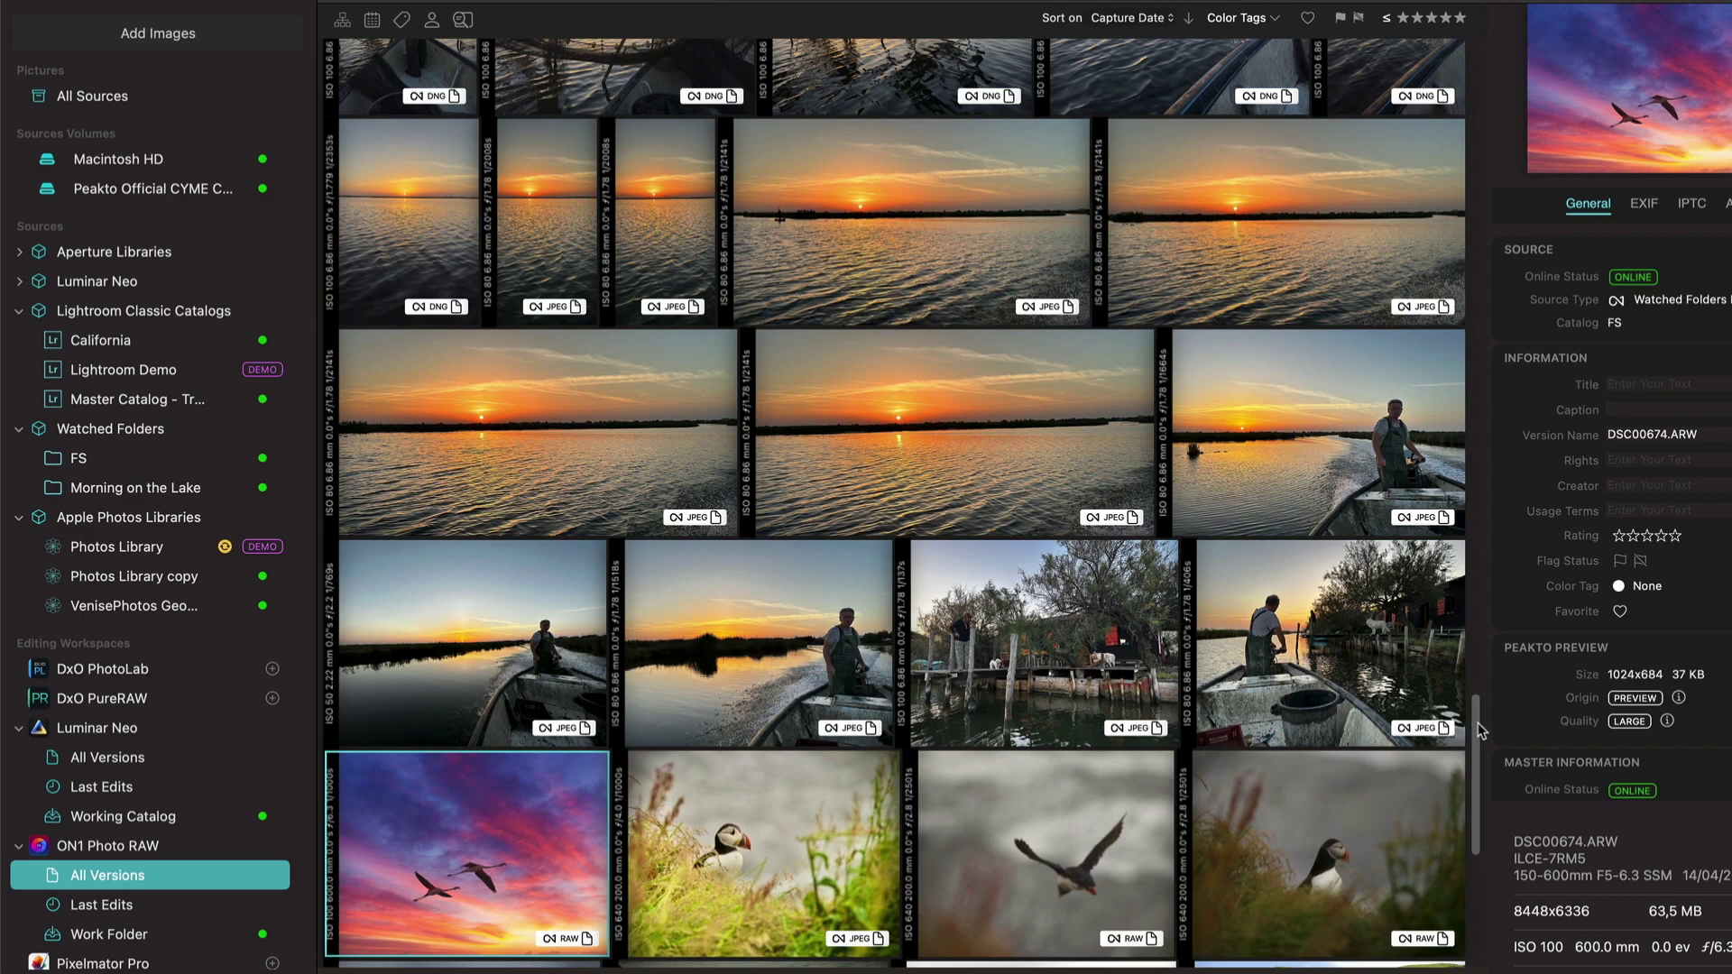
pyautogui.scroll(1, 1479, 717)
pyautogui.moveTo(1480, 717); pyautogui.dragTo(1534, 20)
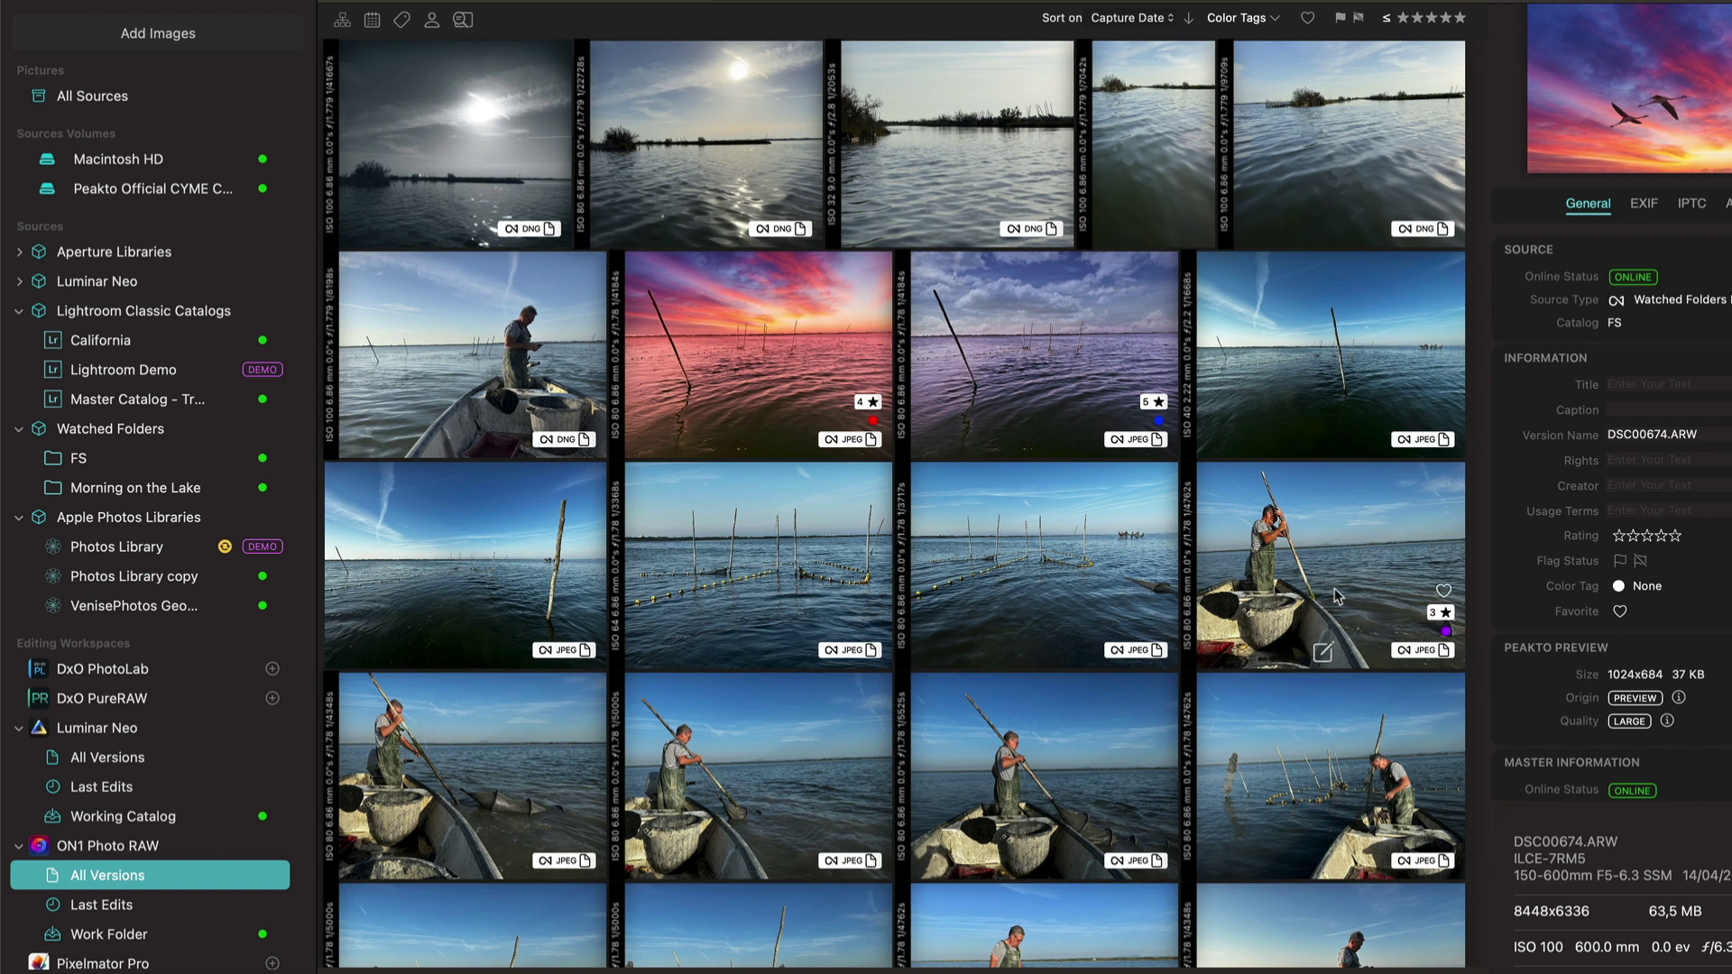
pyautogui.scroll(-4, 577, 631)
pyautogui.scroll(-4, 575, 621)
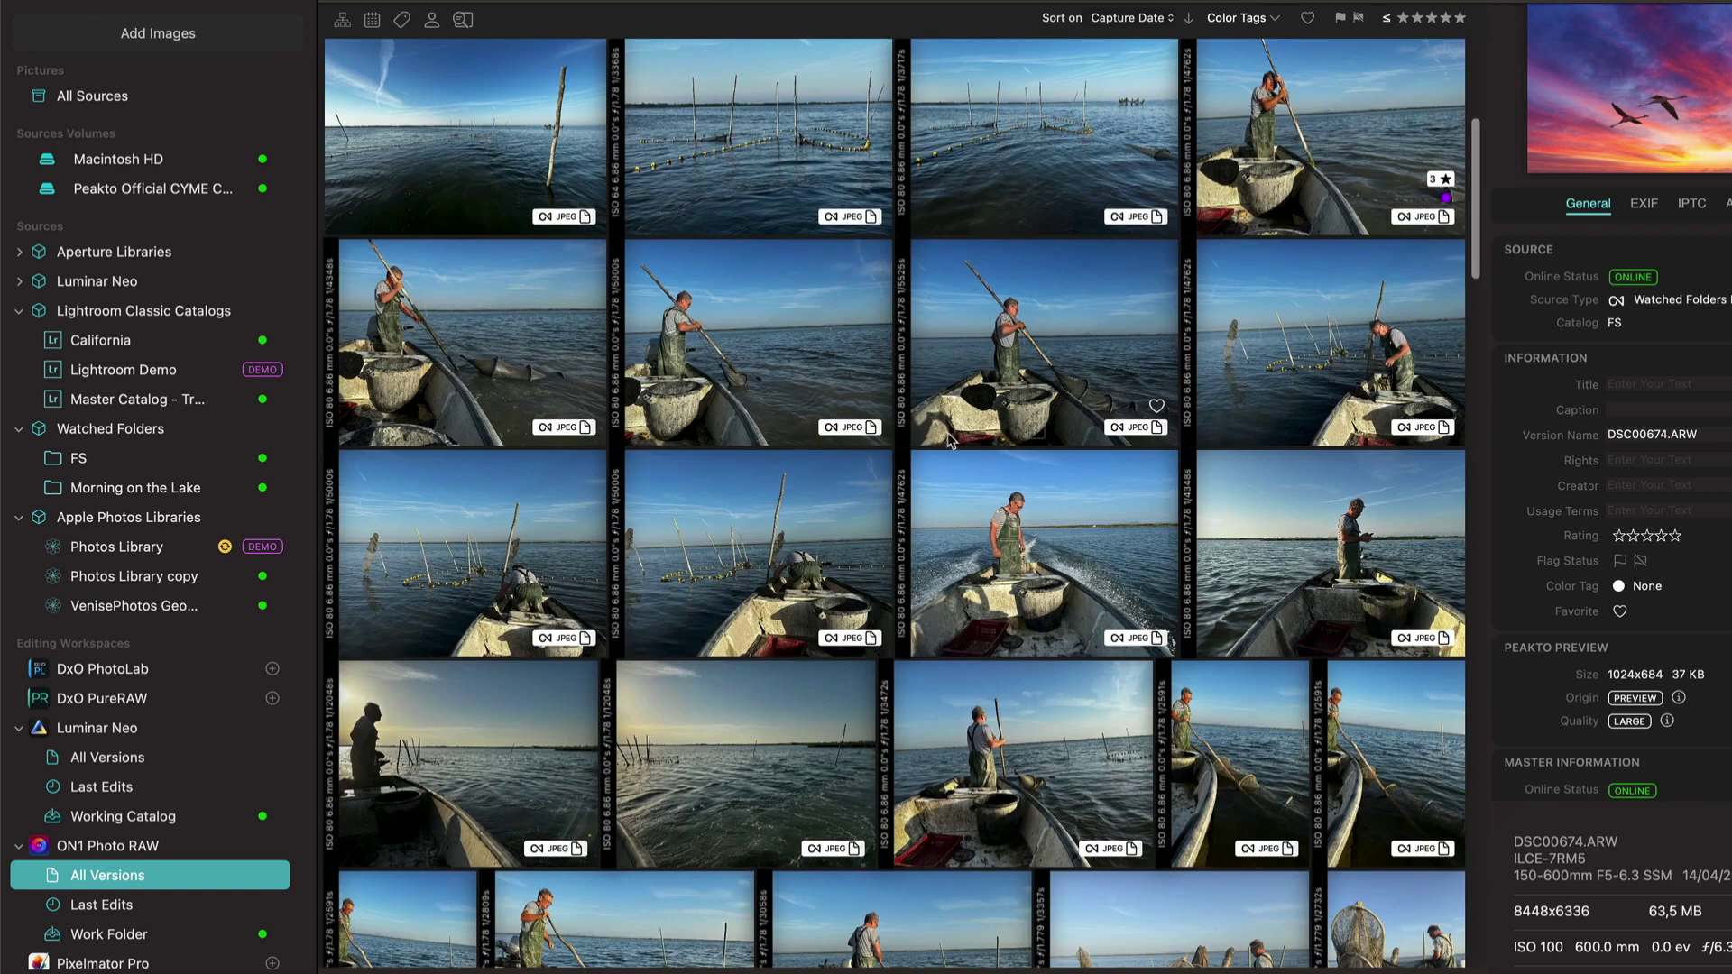
pyautogui.scroll(8, 830, 431)
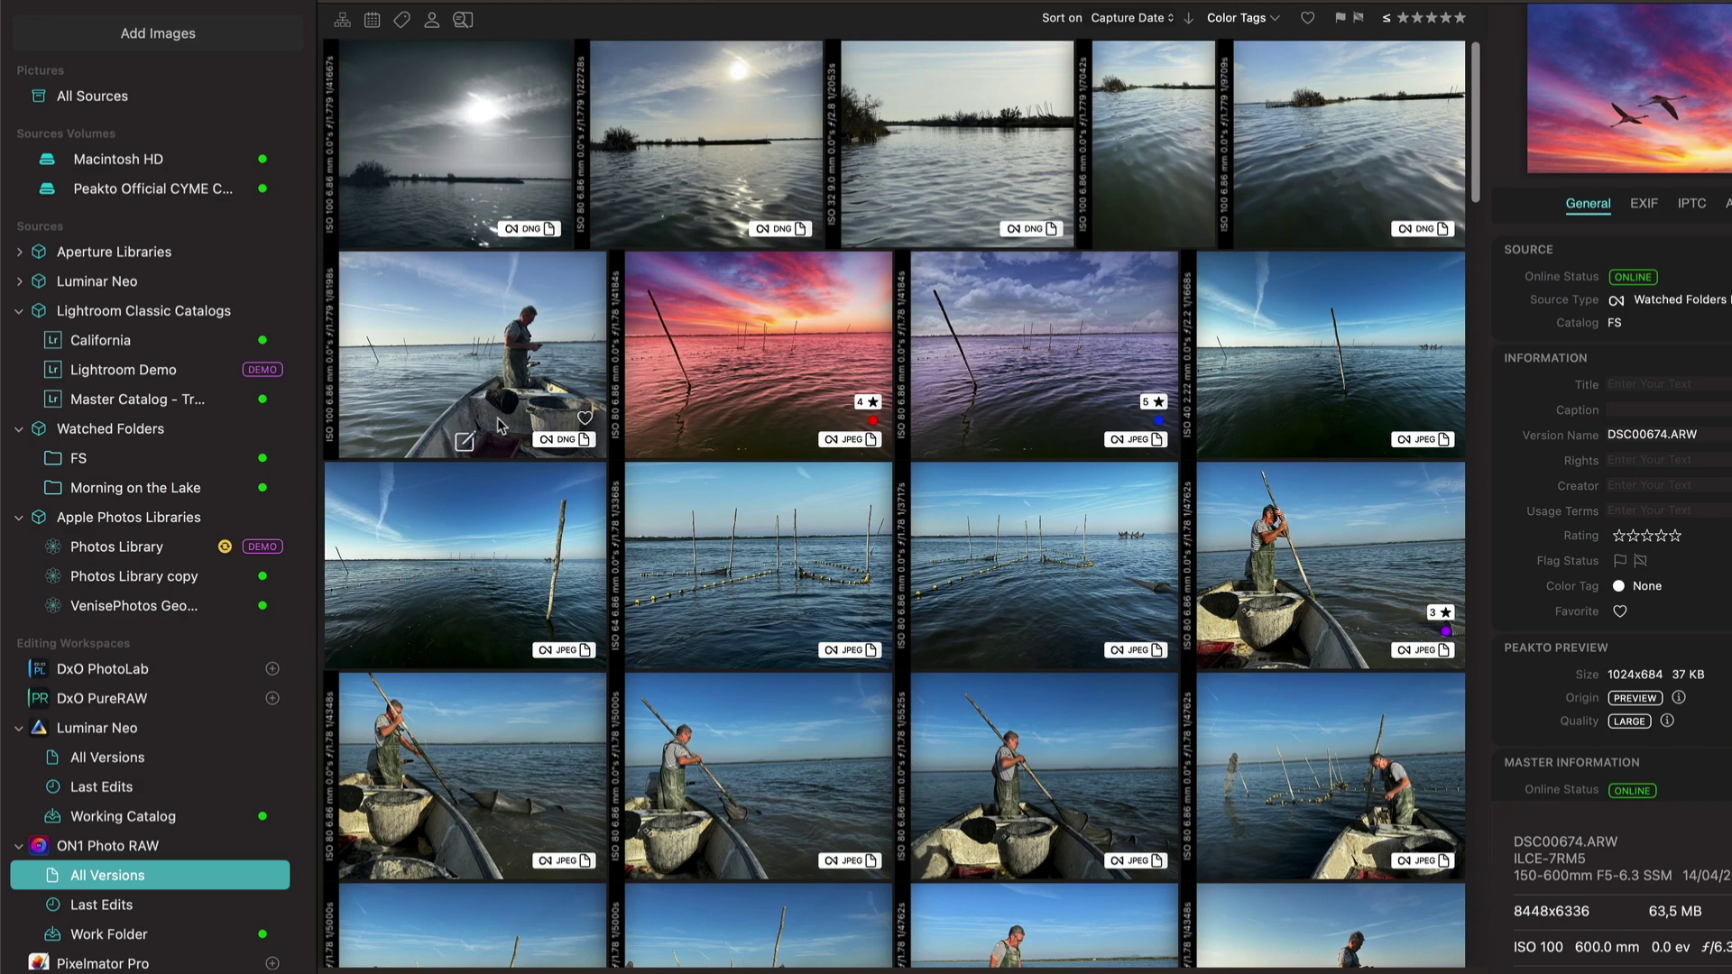
pyautogui.click(108, 905)
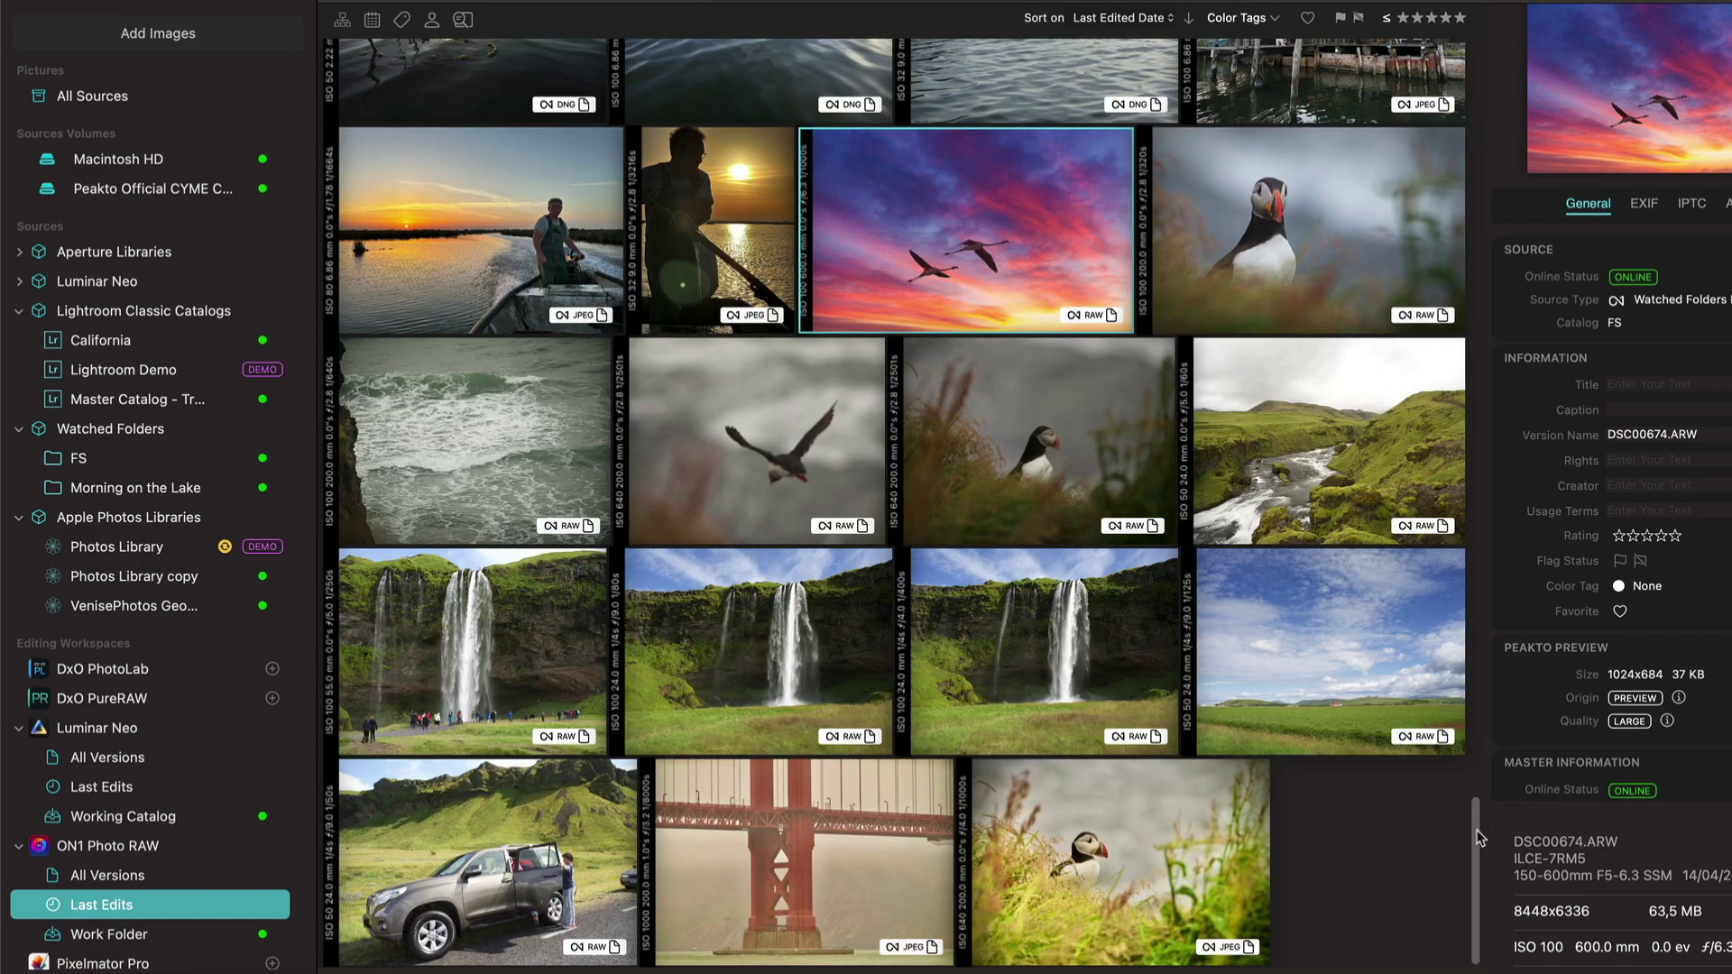
# - Send the grey lake photo IMG_4136.DNG to Edit With ON1 Photo RAW
pyautogui.moveTo(1479, 837); pyautogui.dragTo(1544, 10)
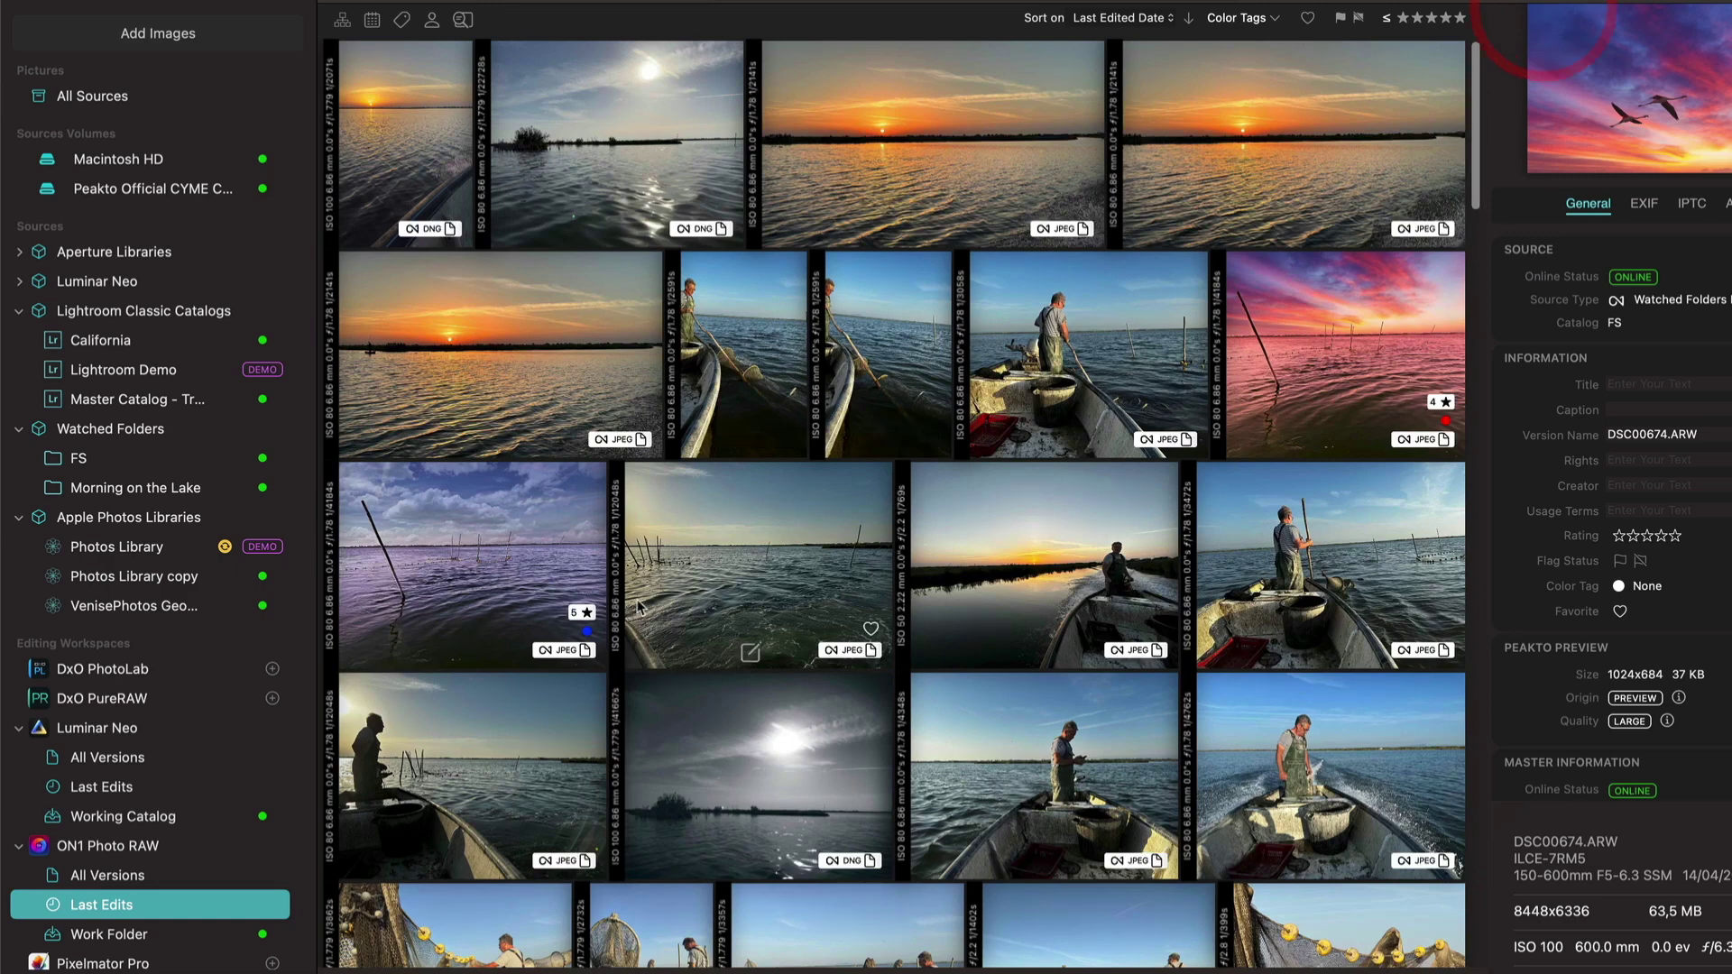
pyautogui.scroll(-15, 646, 594)
pyautogui.scroll(15, 646, 609)
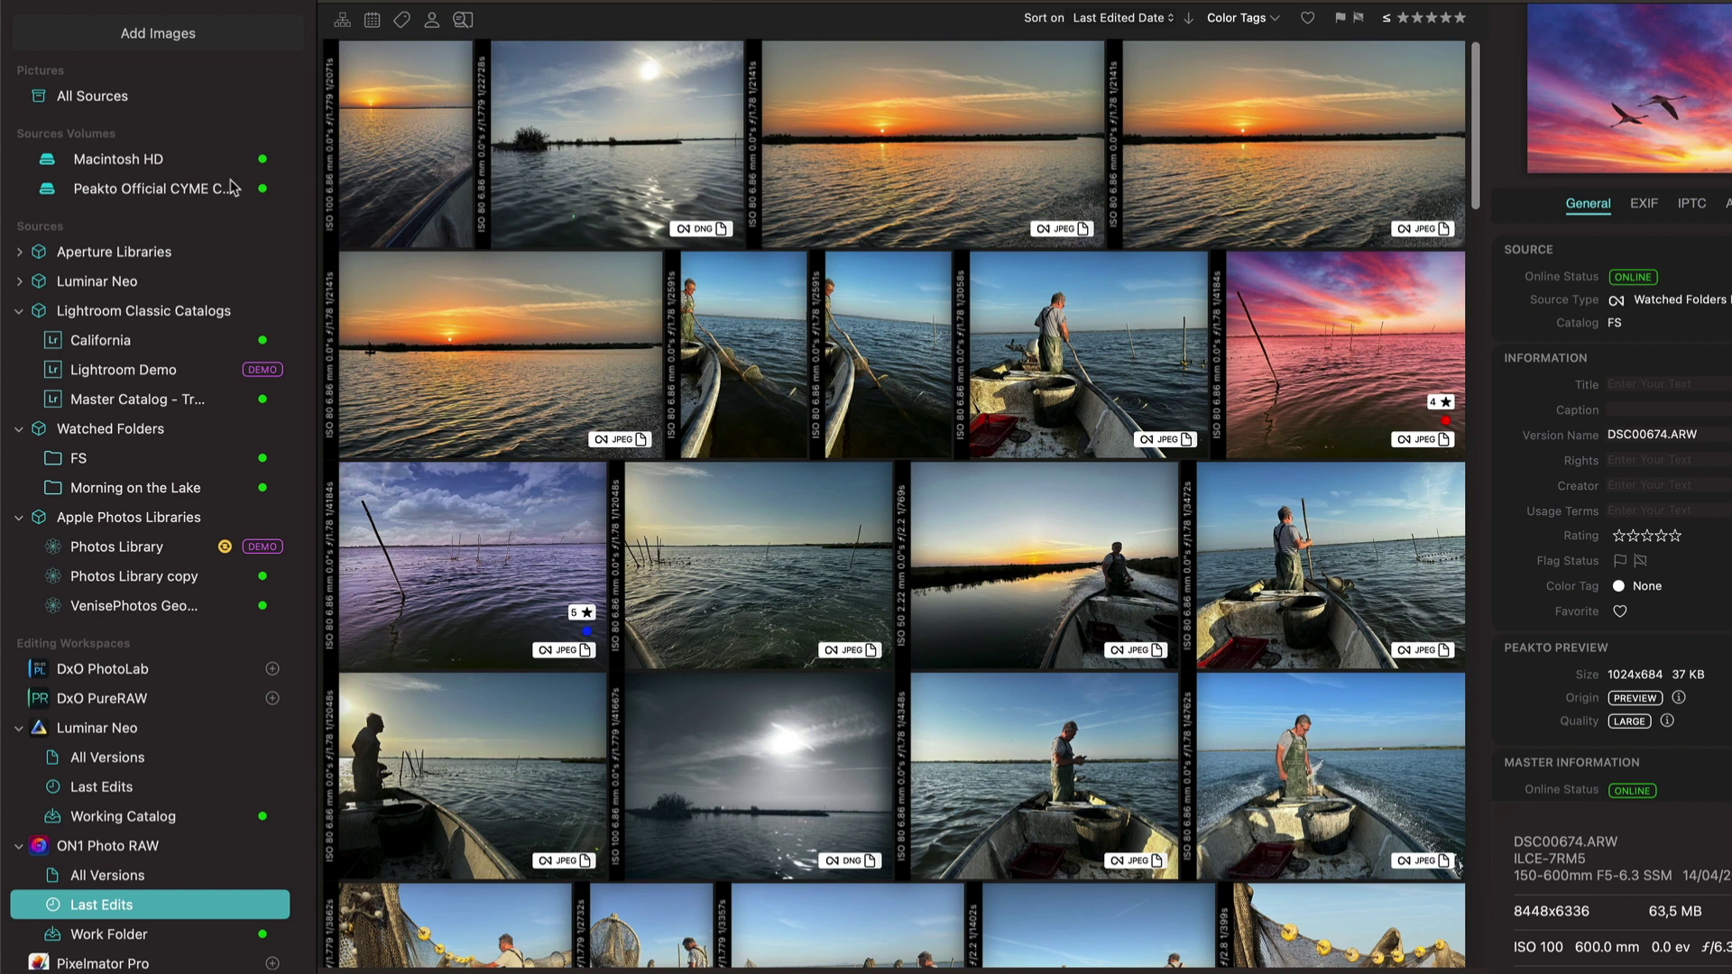
pyautogui.click(390, 124)
pyautogui.rightClick(390, 124)
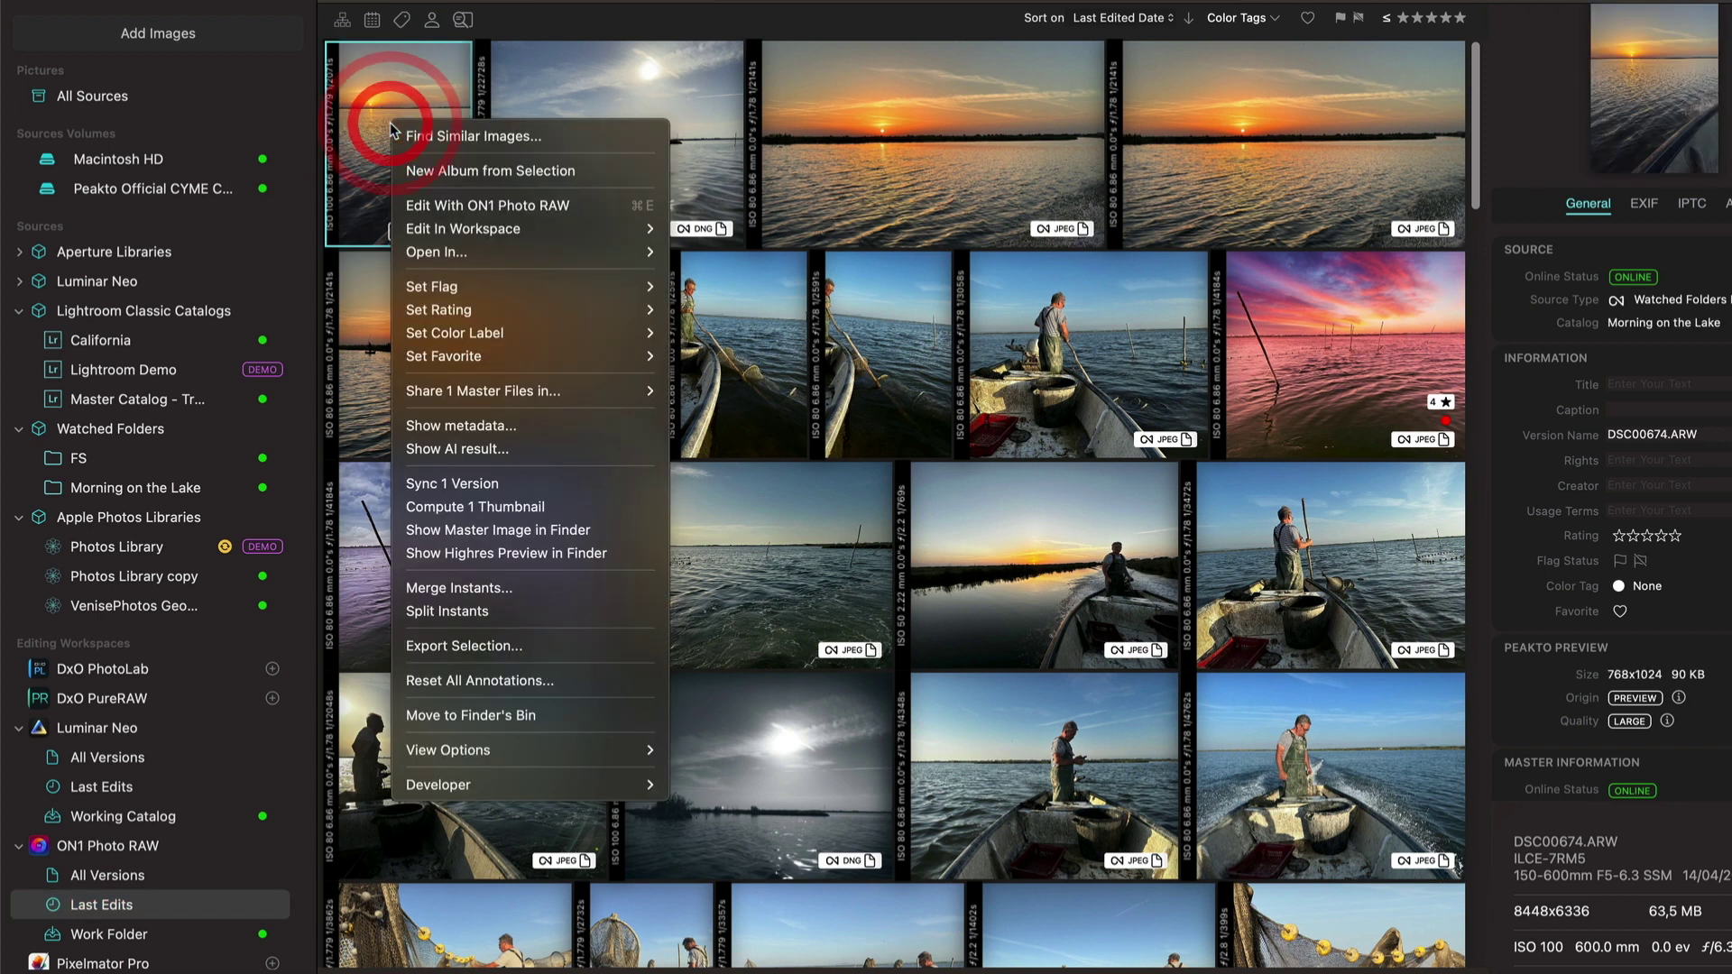
pyautogui.click(822, 732)
pyautogui.scroll(-2, 822, 732)
pyautogui.rightClick(726, 568)
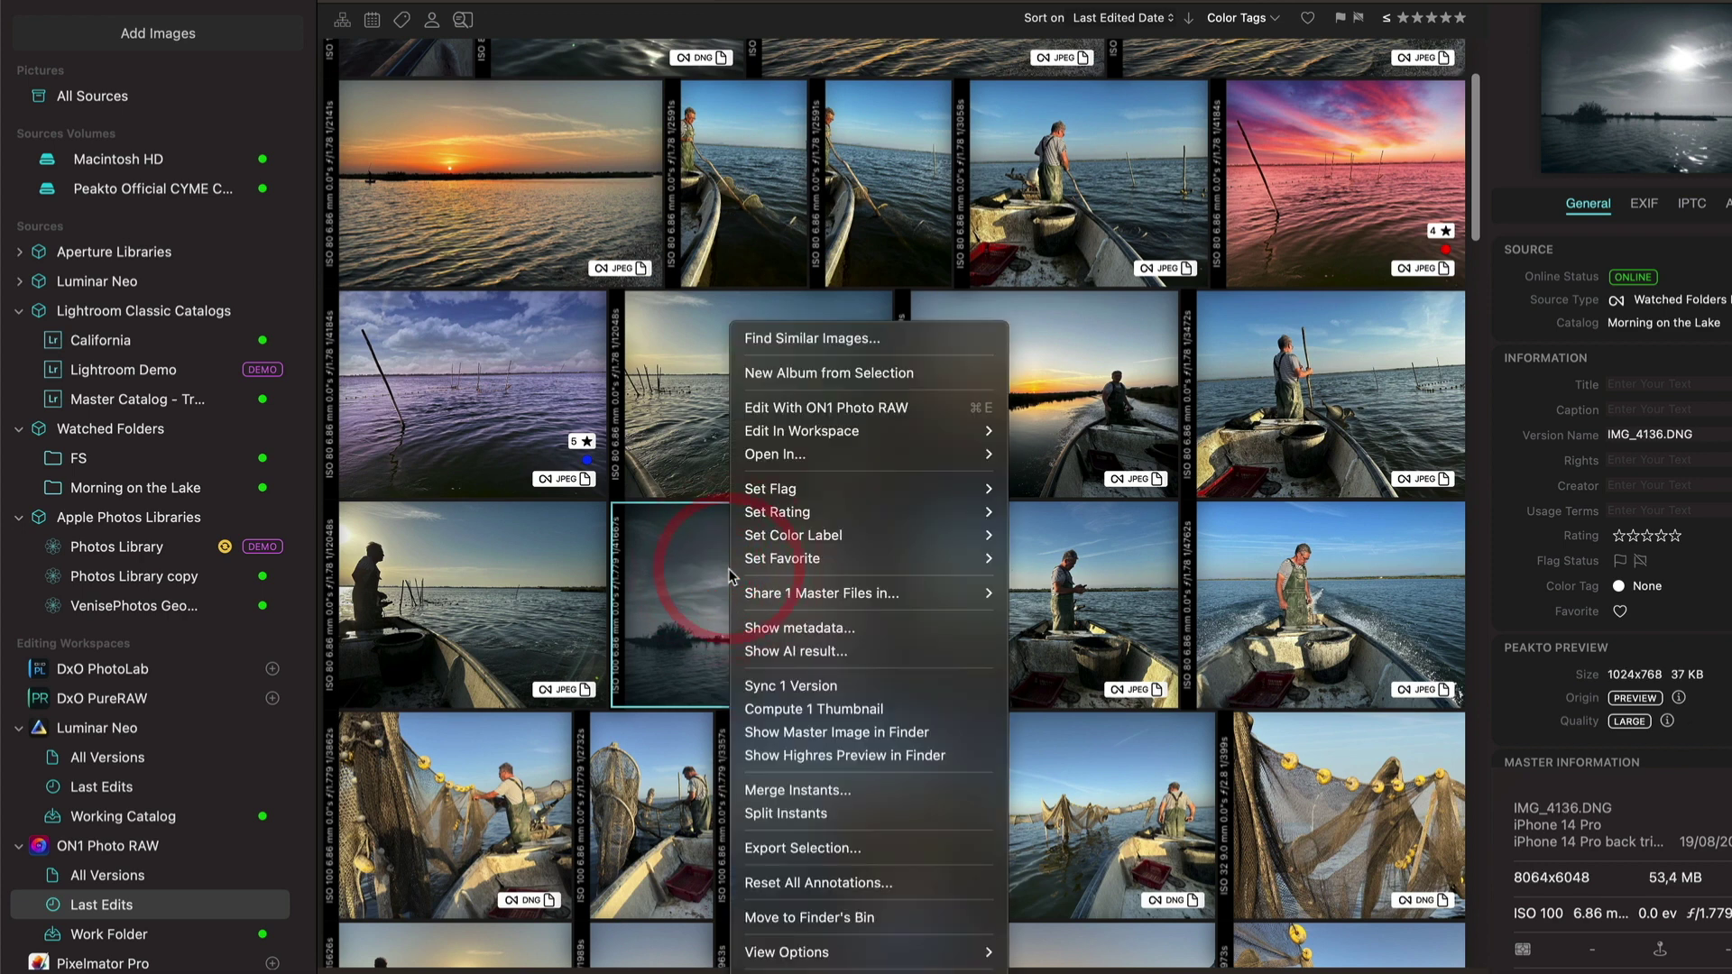
pyautogui.click(823, 407)
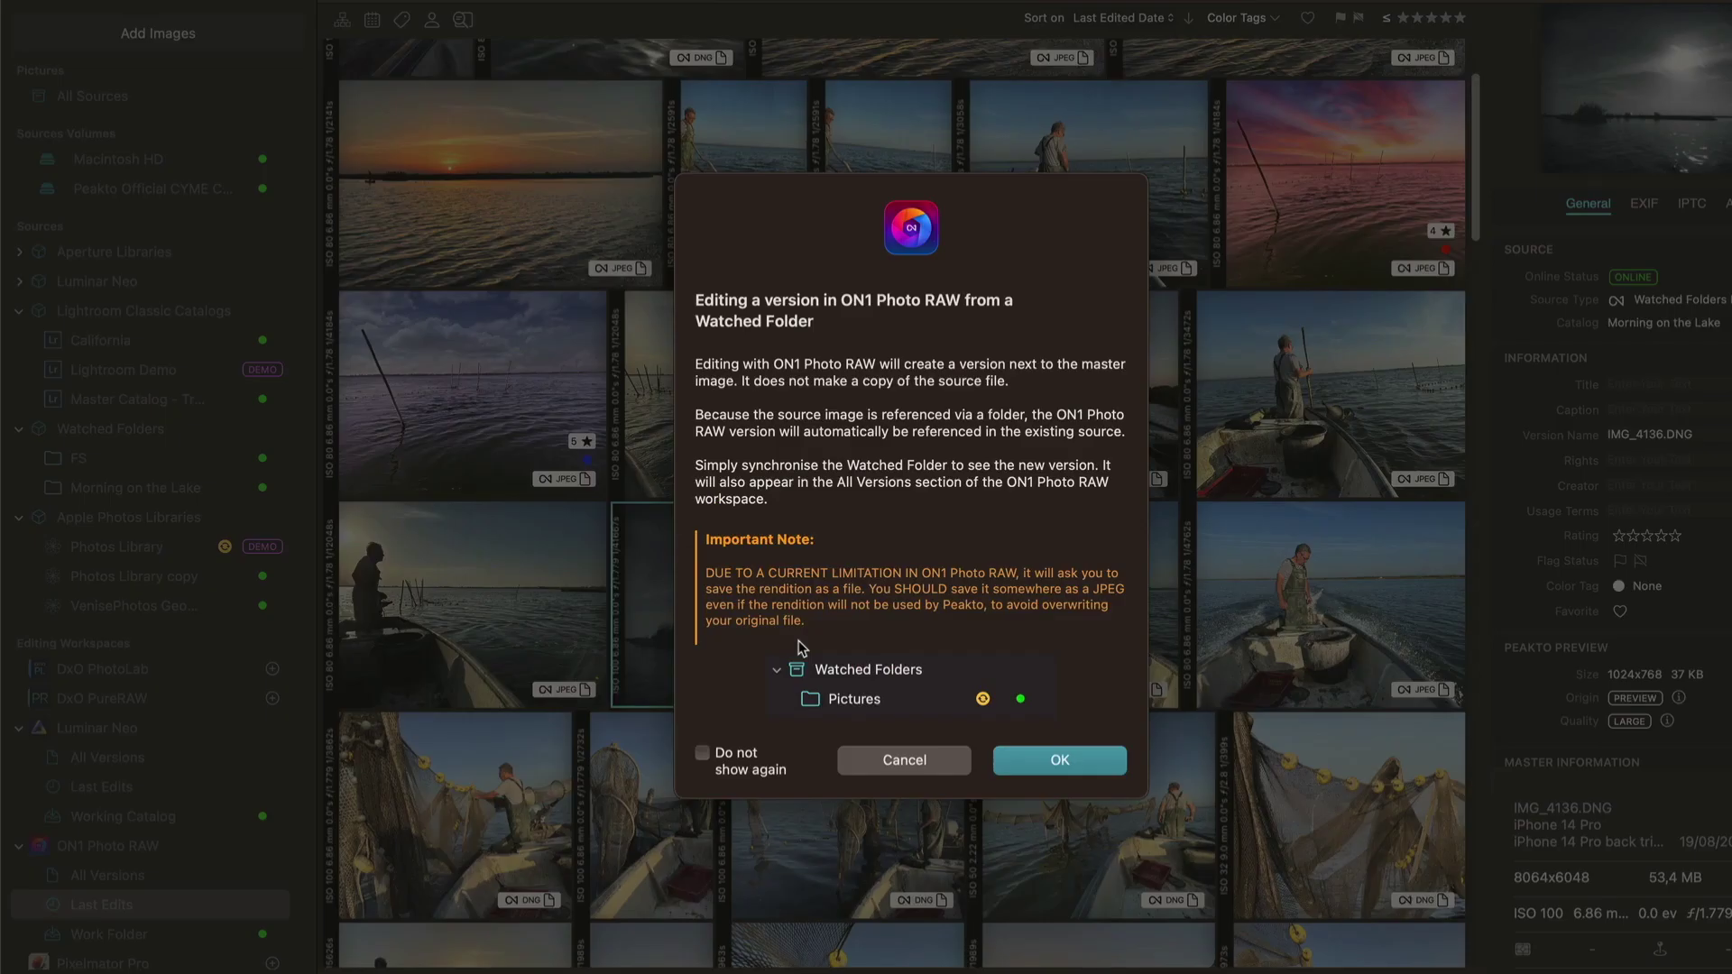
# - Accept the notice, then crop IMG_4136 in ON1's editor to a wide 8064 × 3288 panorama
pyautogui.click(1039, 758)
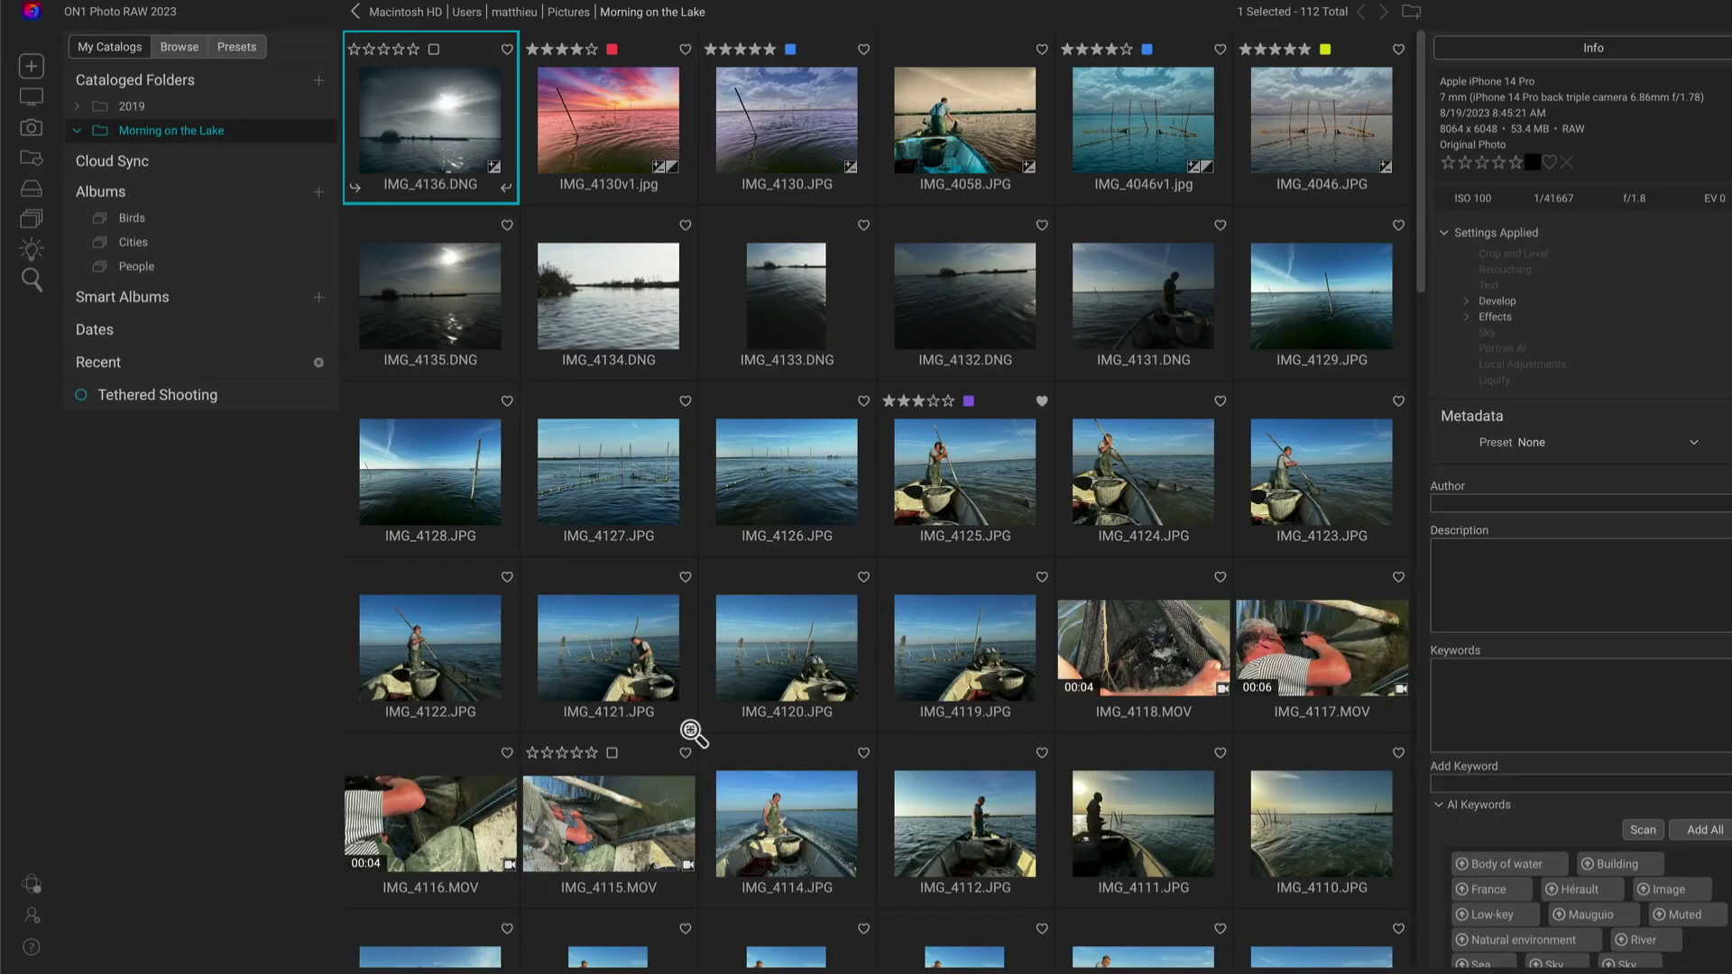
pyautogui.press('super+2')
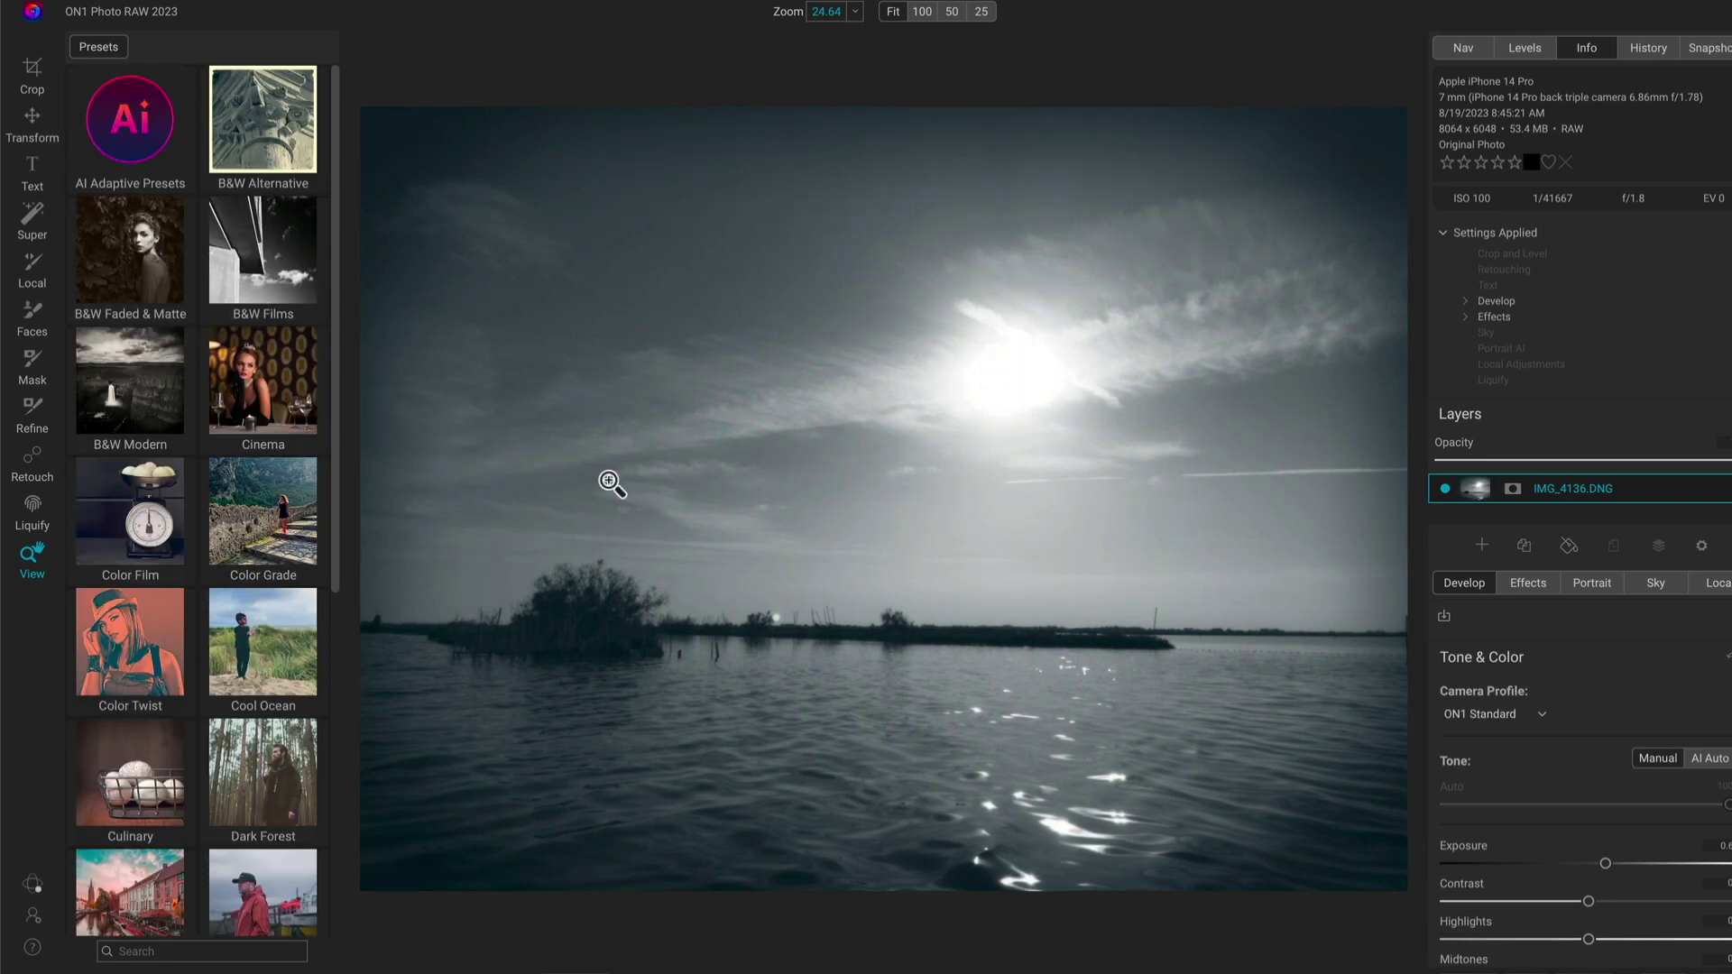
pyautogui.click(33, 74)
pyautogui.moveTo(883, 109); pyautogui.dragTo(858, 691)
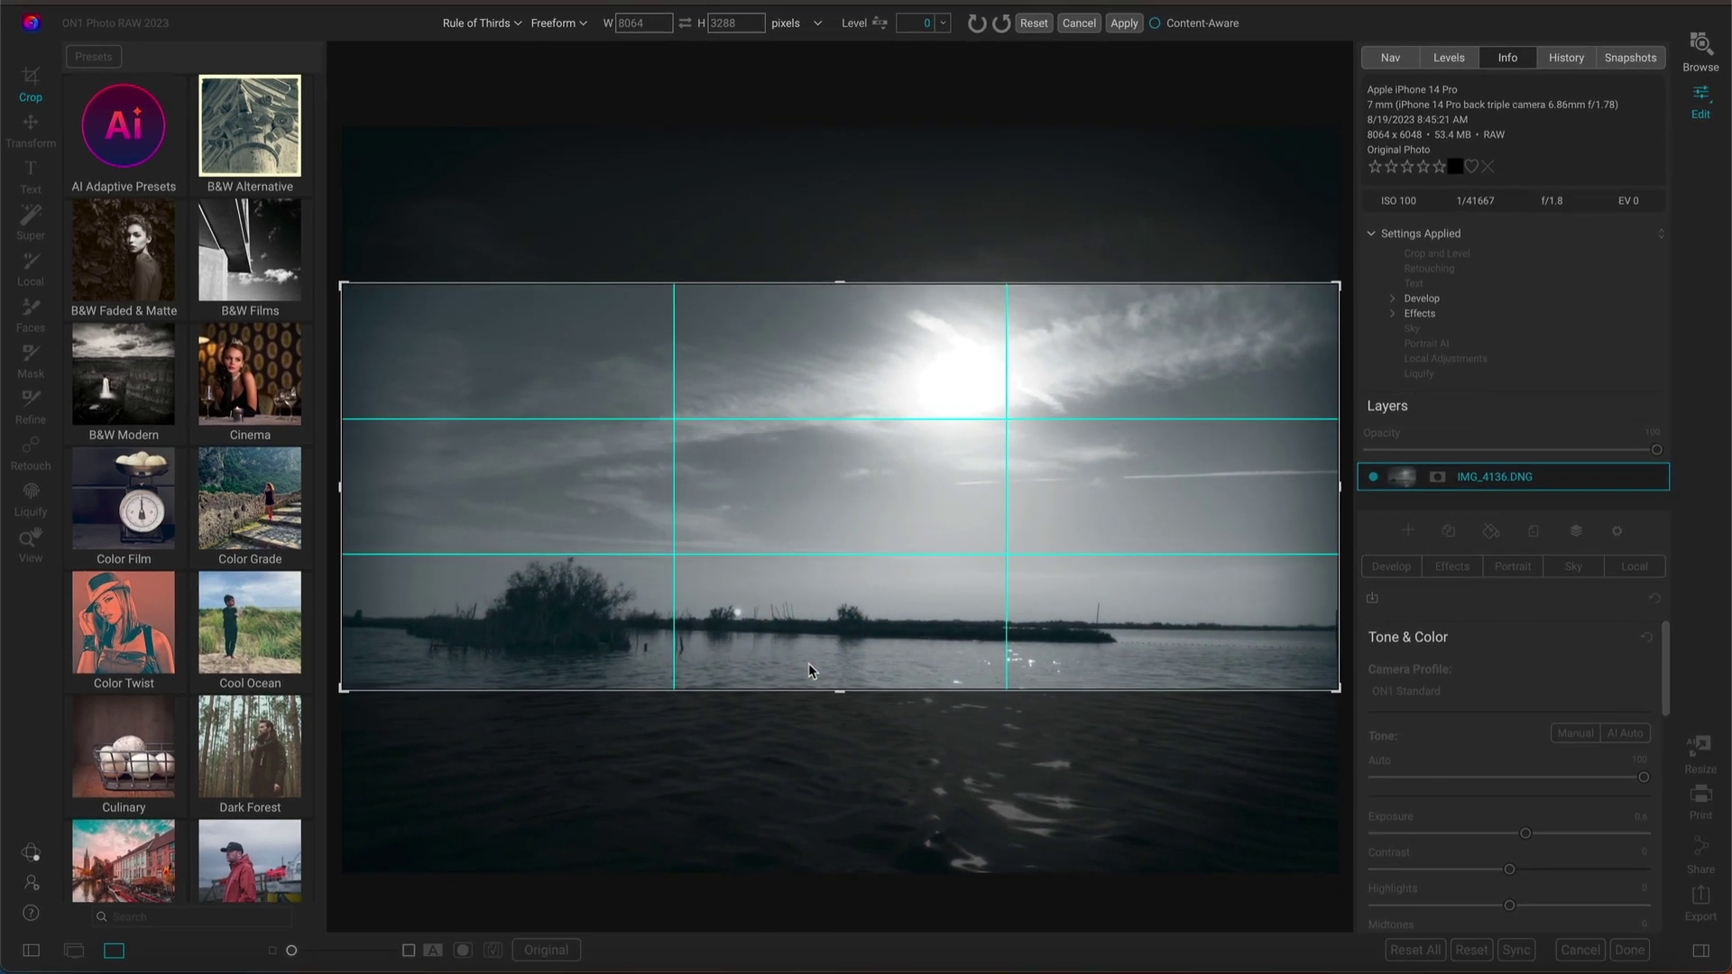
pyautogui.click(1124, 23)
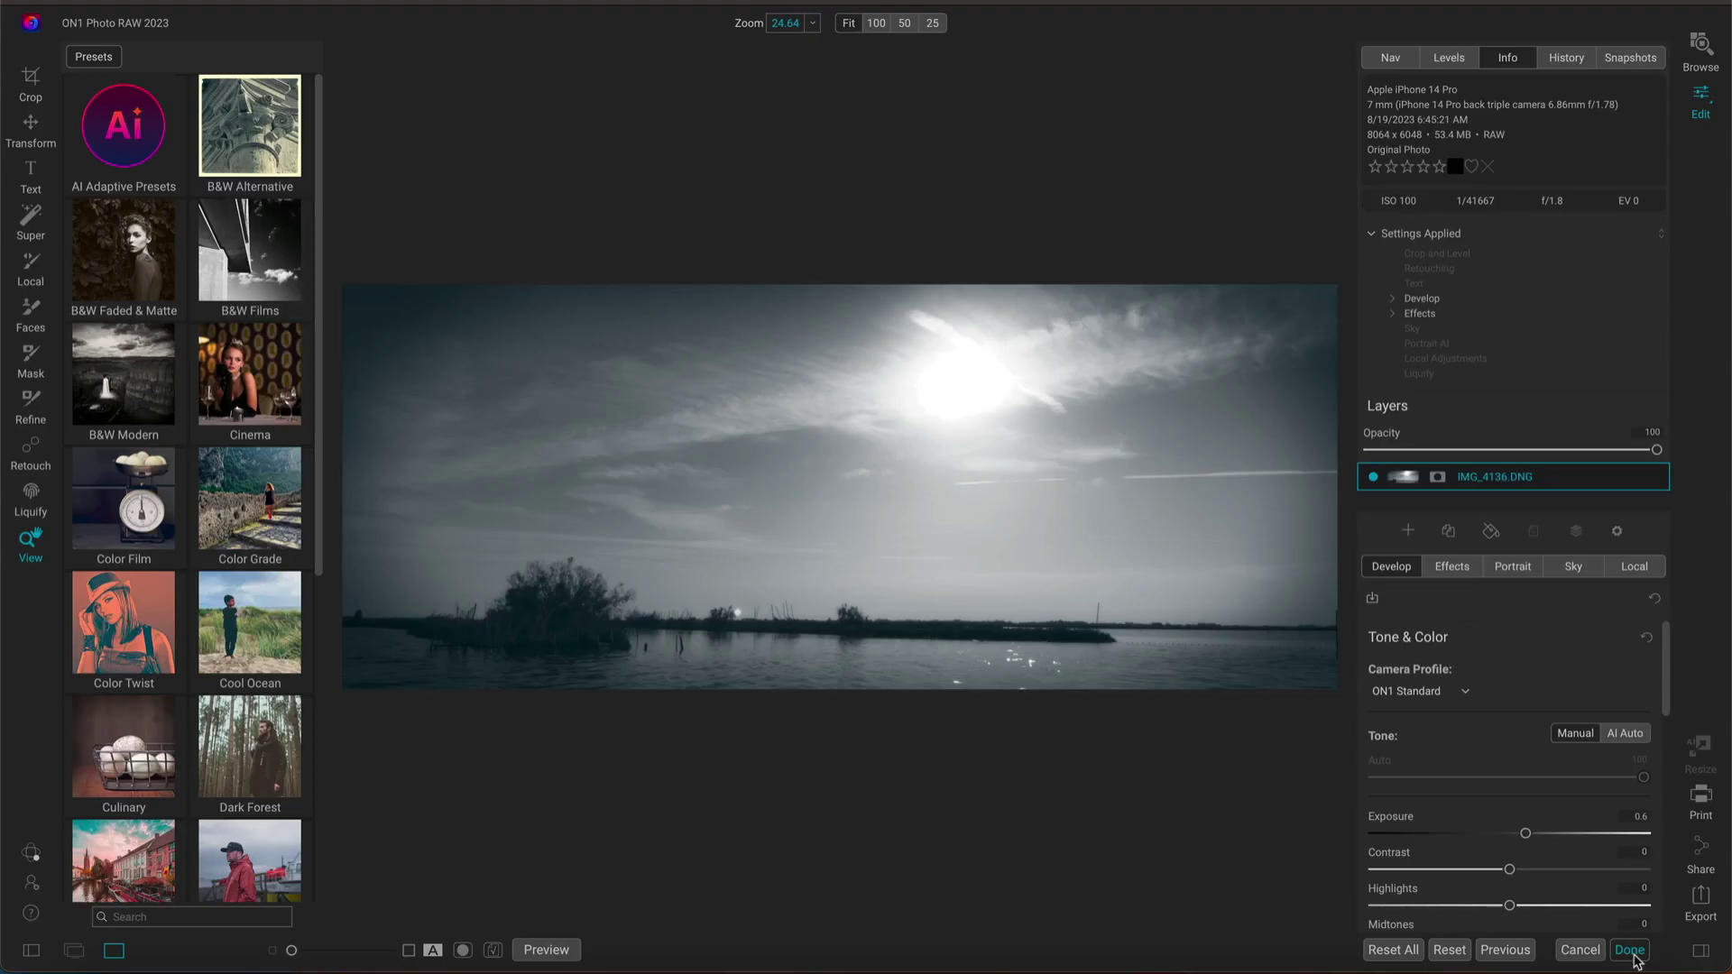
# - Save the cropped IMG_4136 as a quality-80 JPEG in the tmp folder
pyautogui.click(1629, 950)
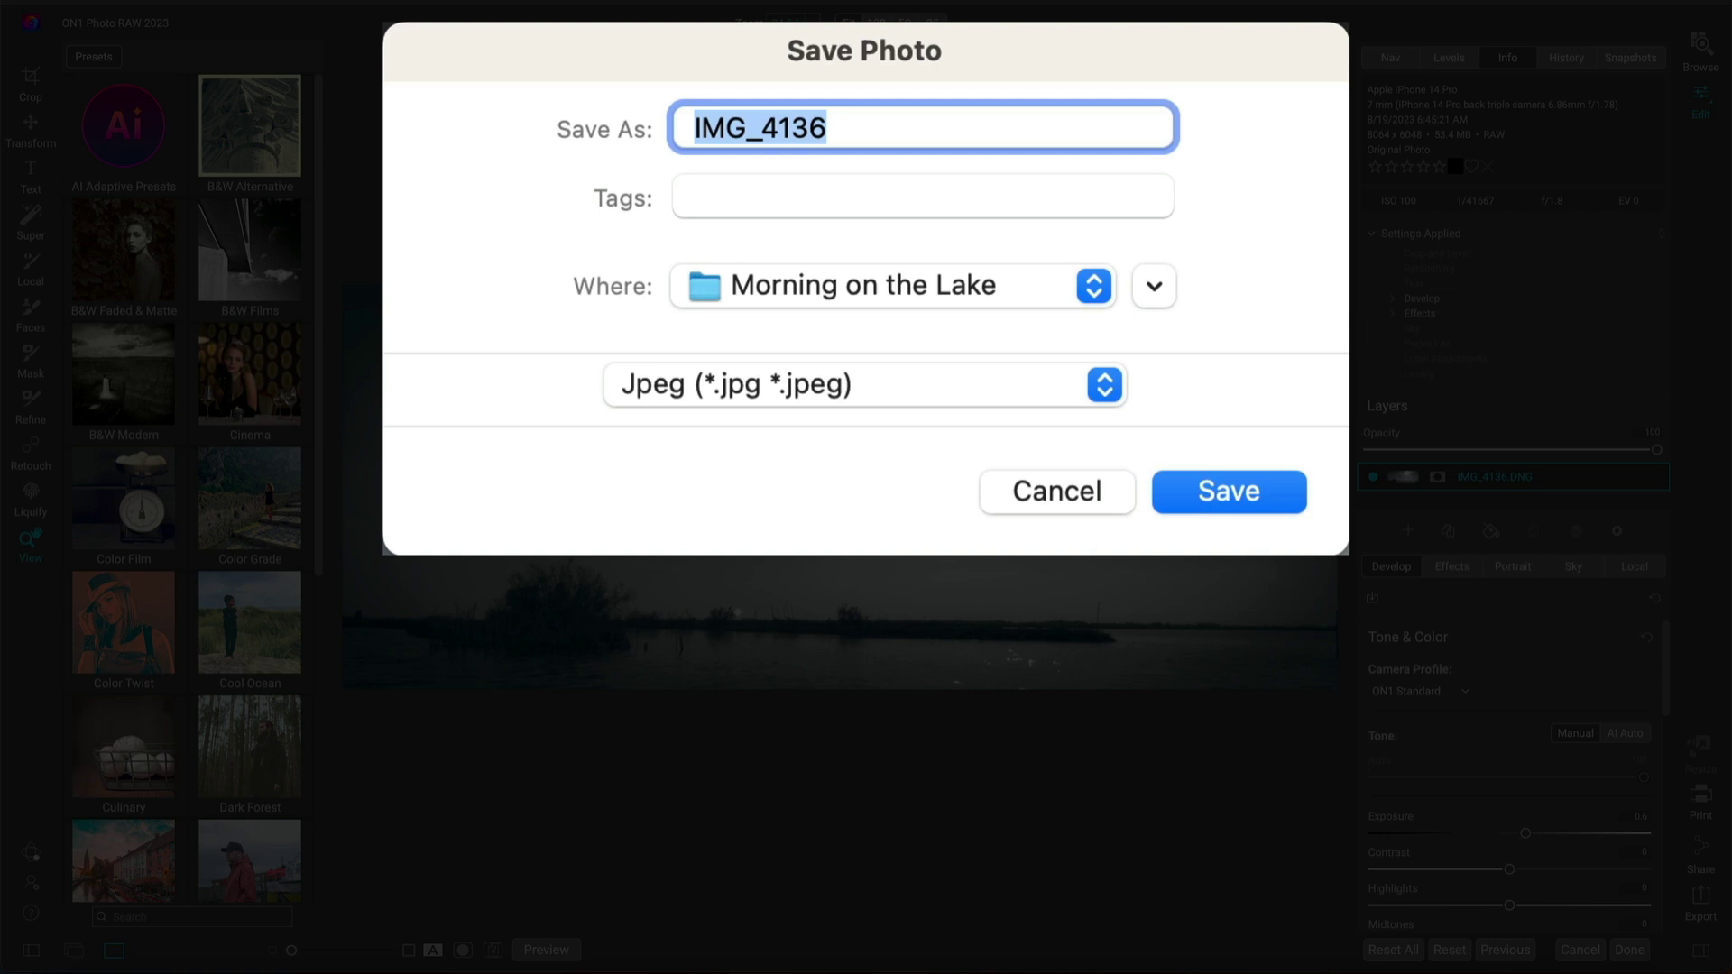
pyautogui.click(1093, 287)
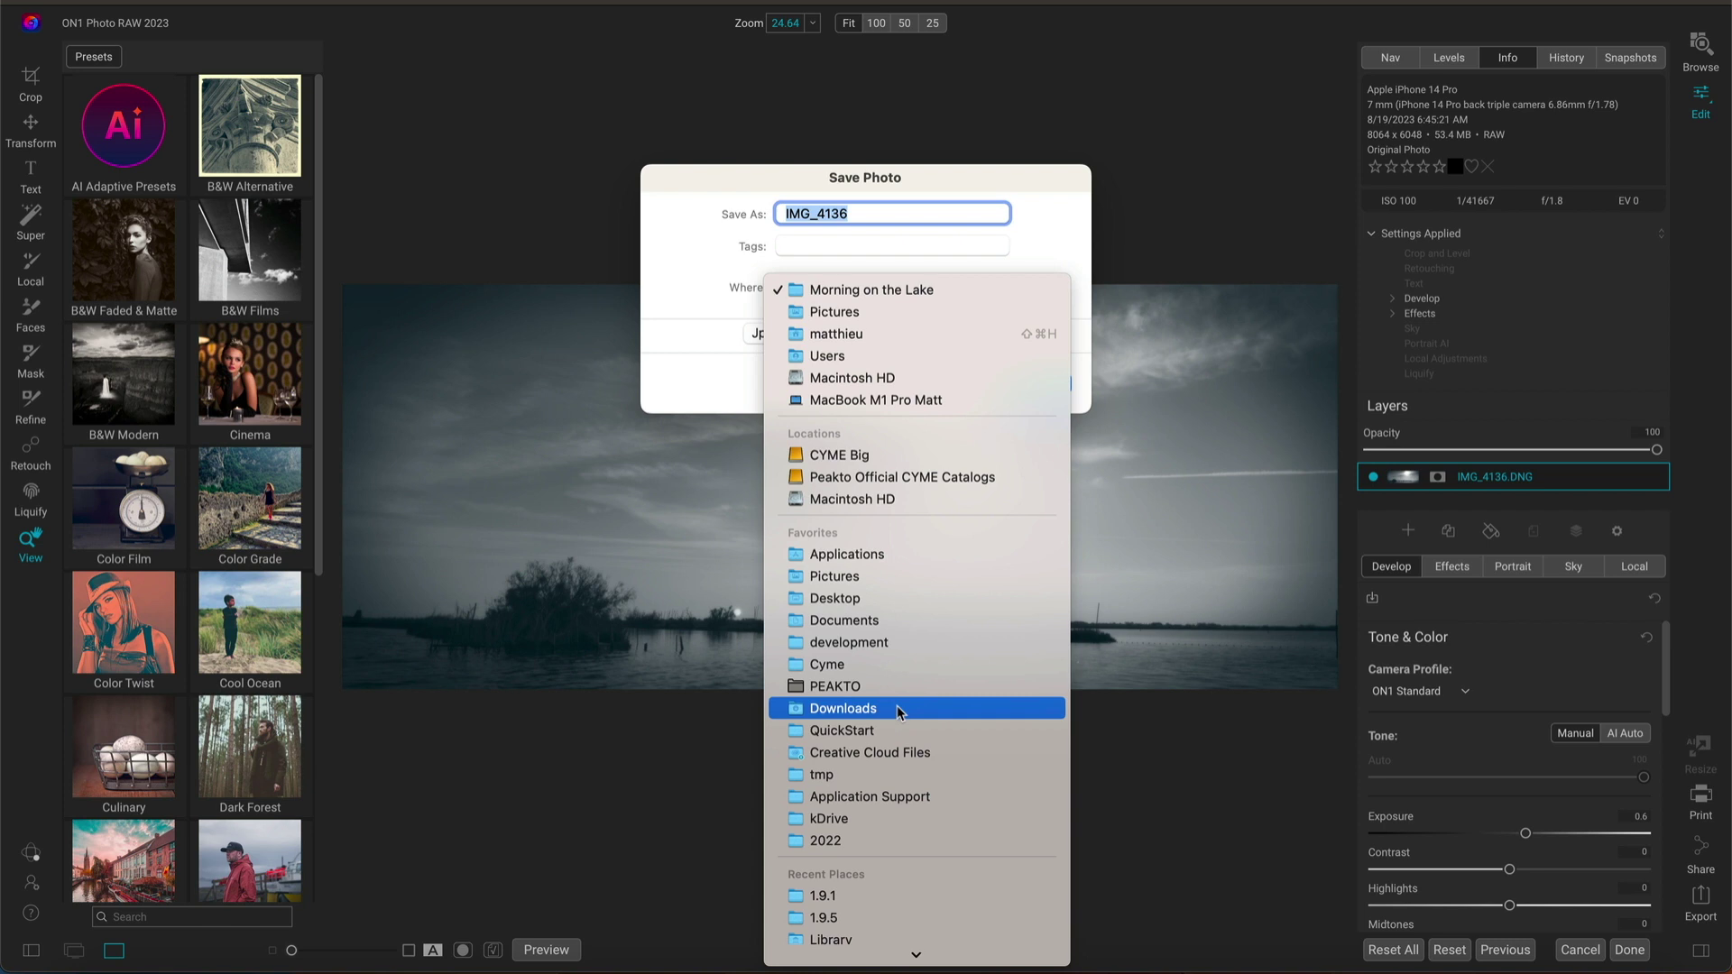
pyautogui.click(846, 776)
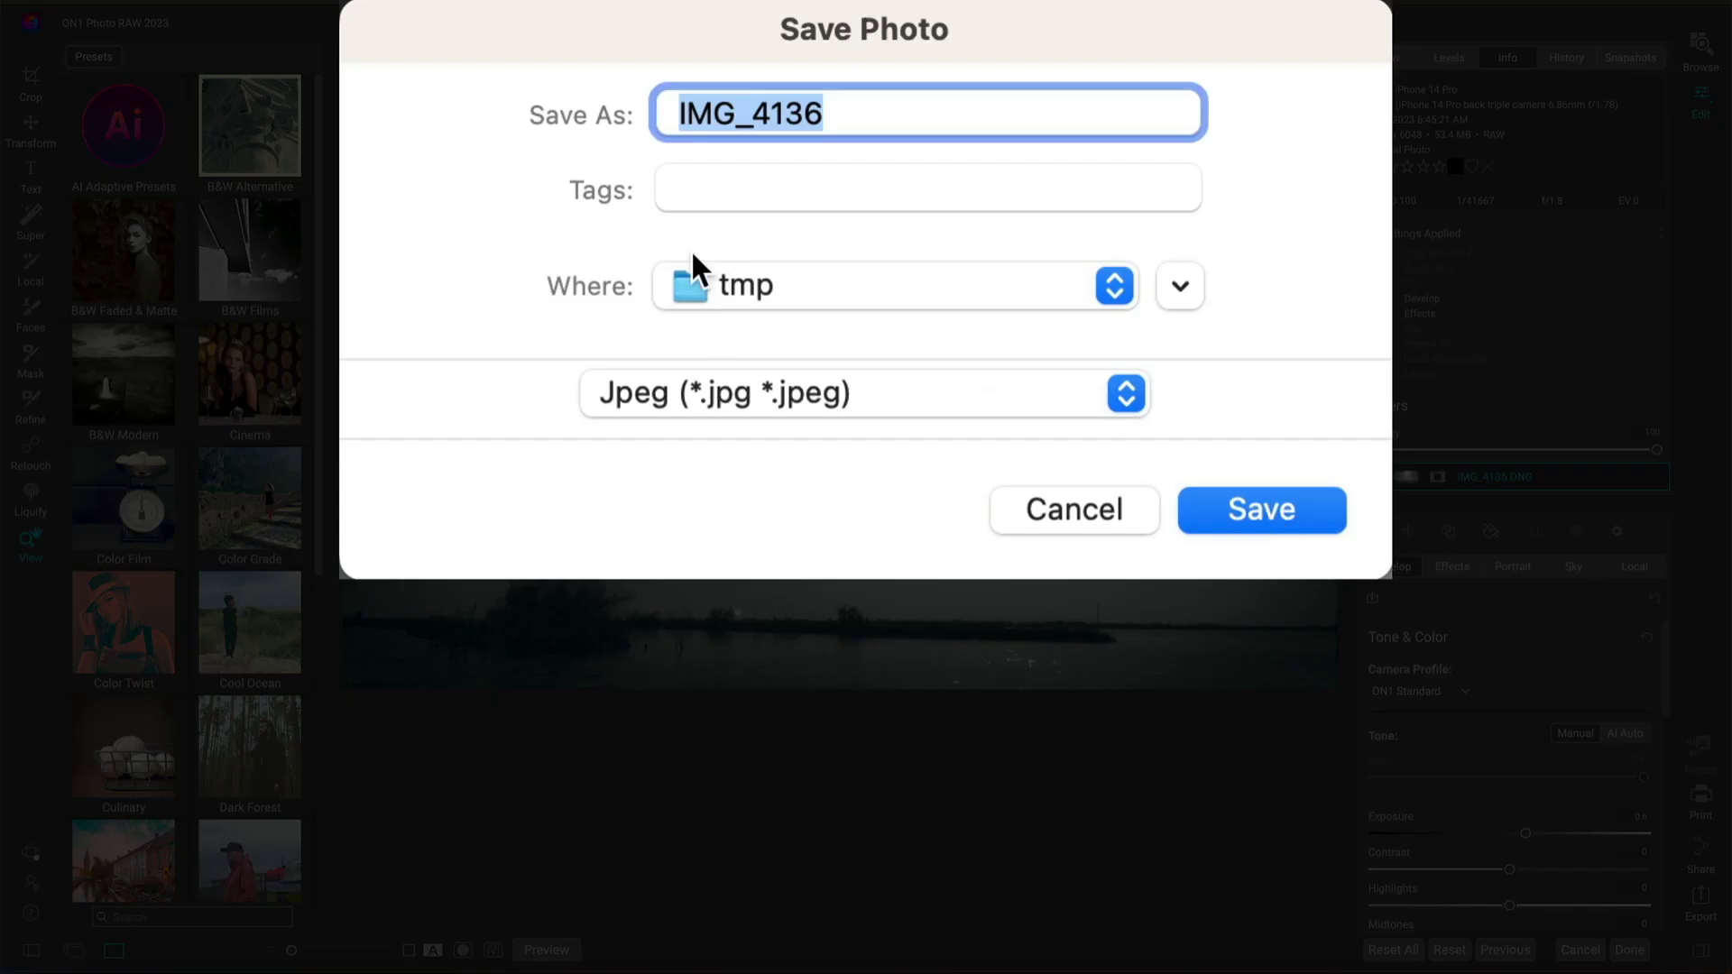
pyautogui.click(1284, 502)
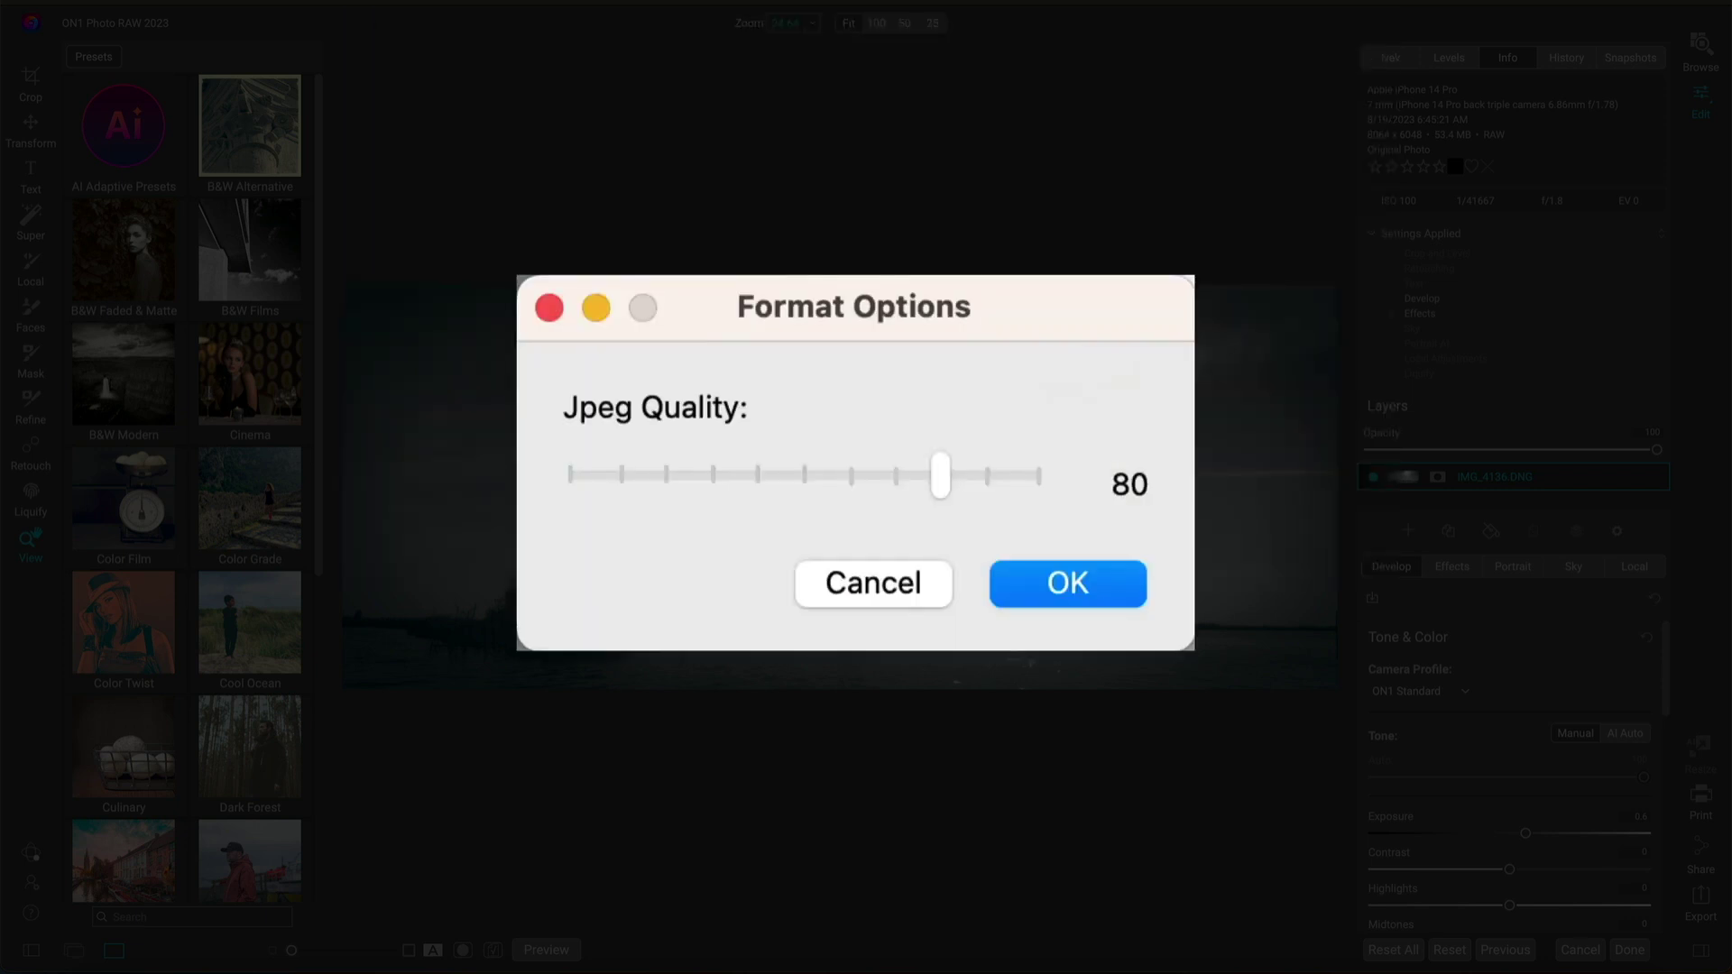
pyautogui.click(1070, 579)
pyautogui.click(939, 505)
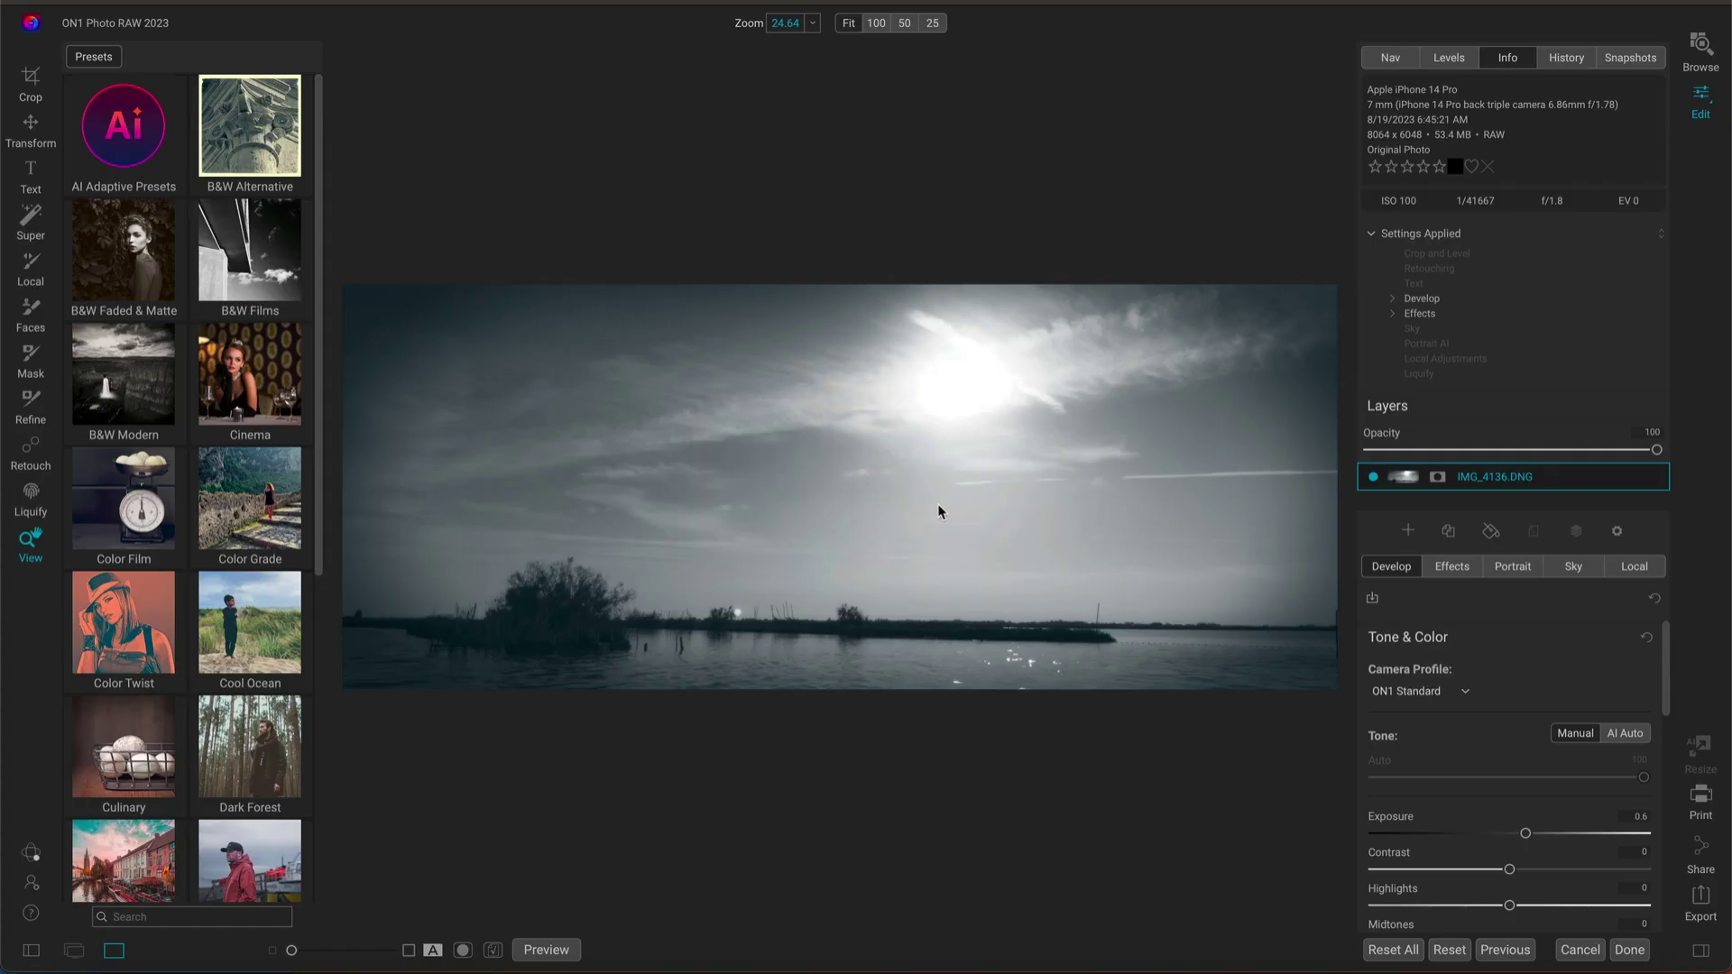
# - Sync Morning on the Lake's 19 modified images into Peakto and view ON1 Photo RAW Last Edits
pyautogui.press('g')
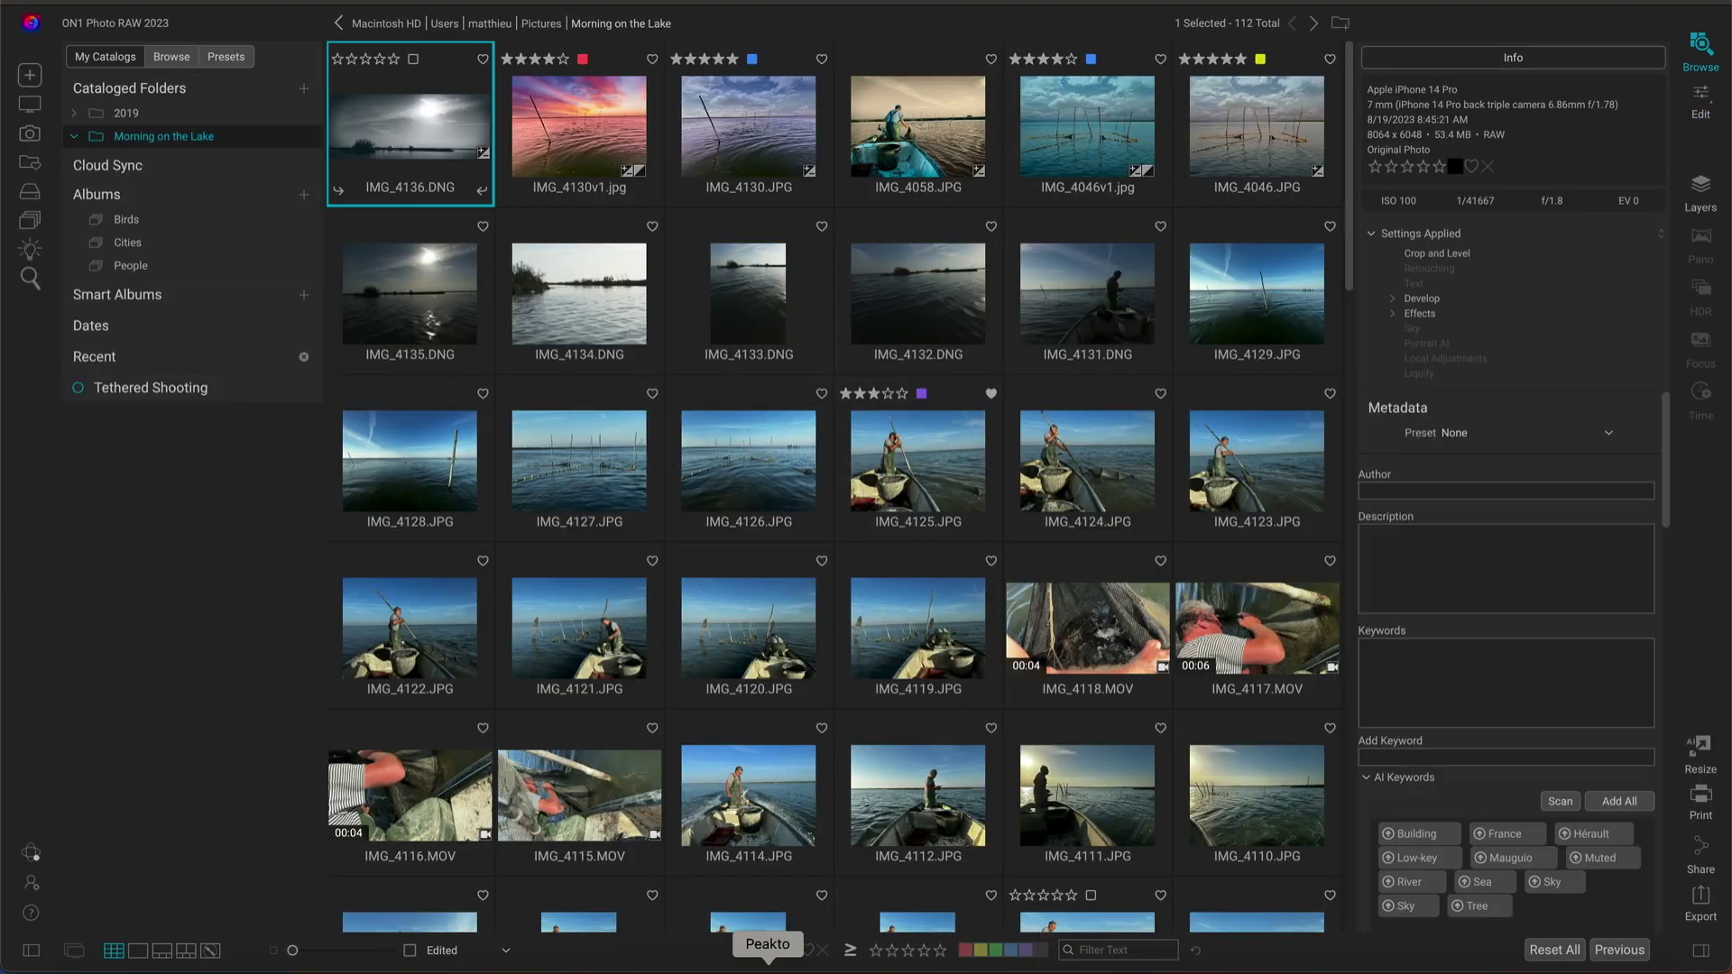
pyautogui.click(767, 967)
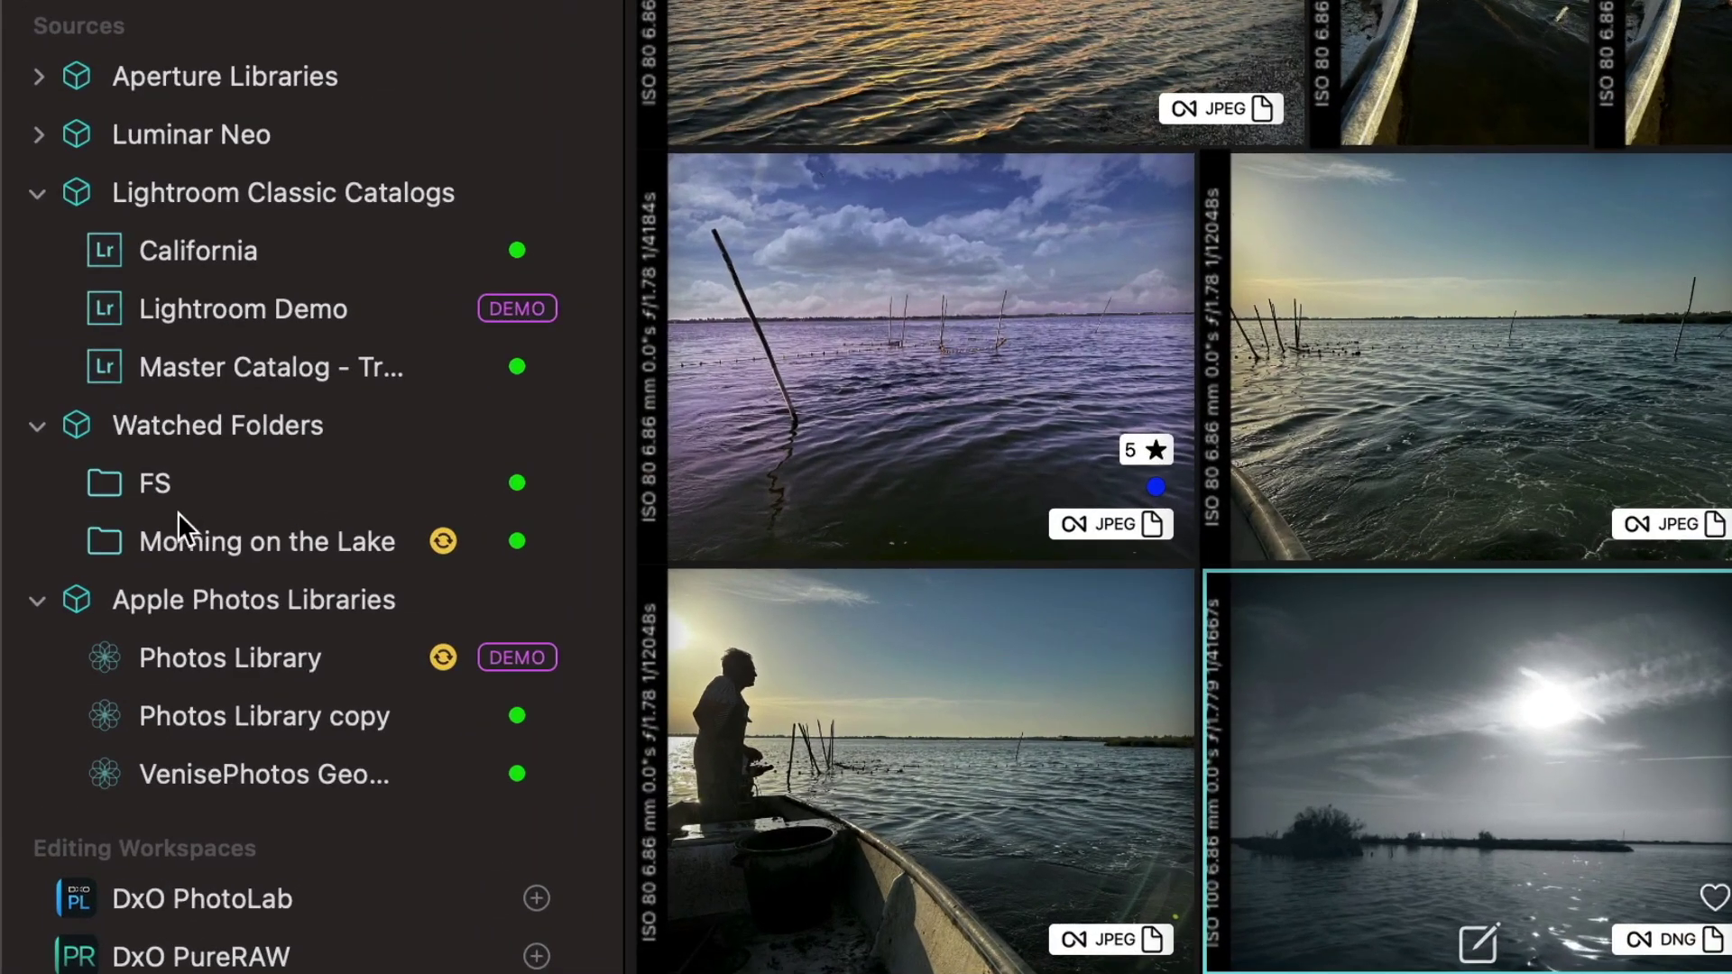
pyautogui.click(186, 543)
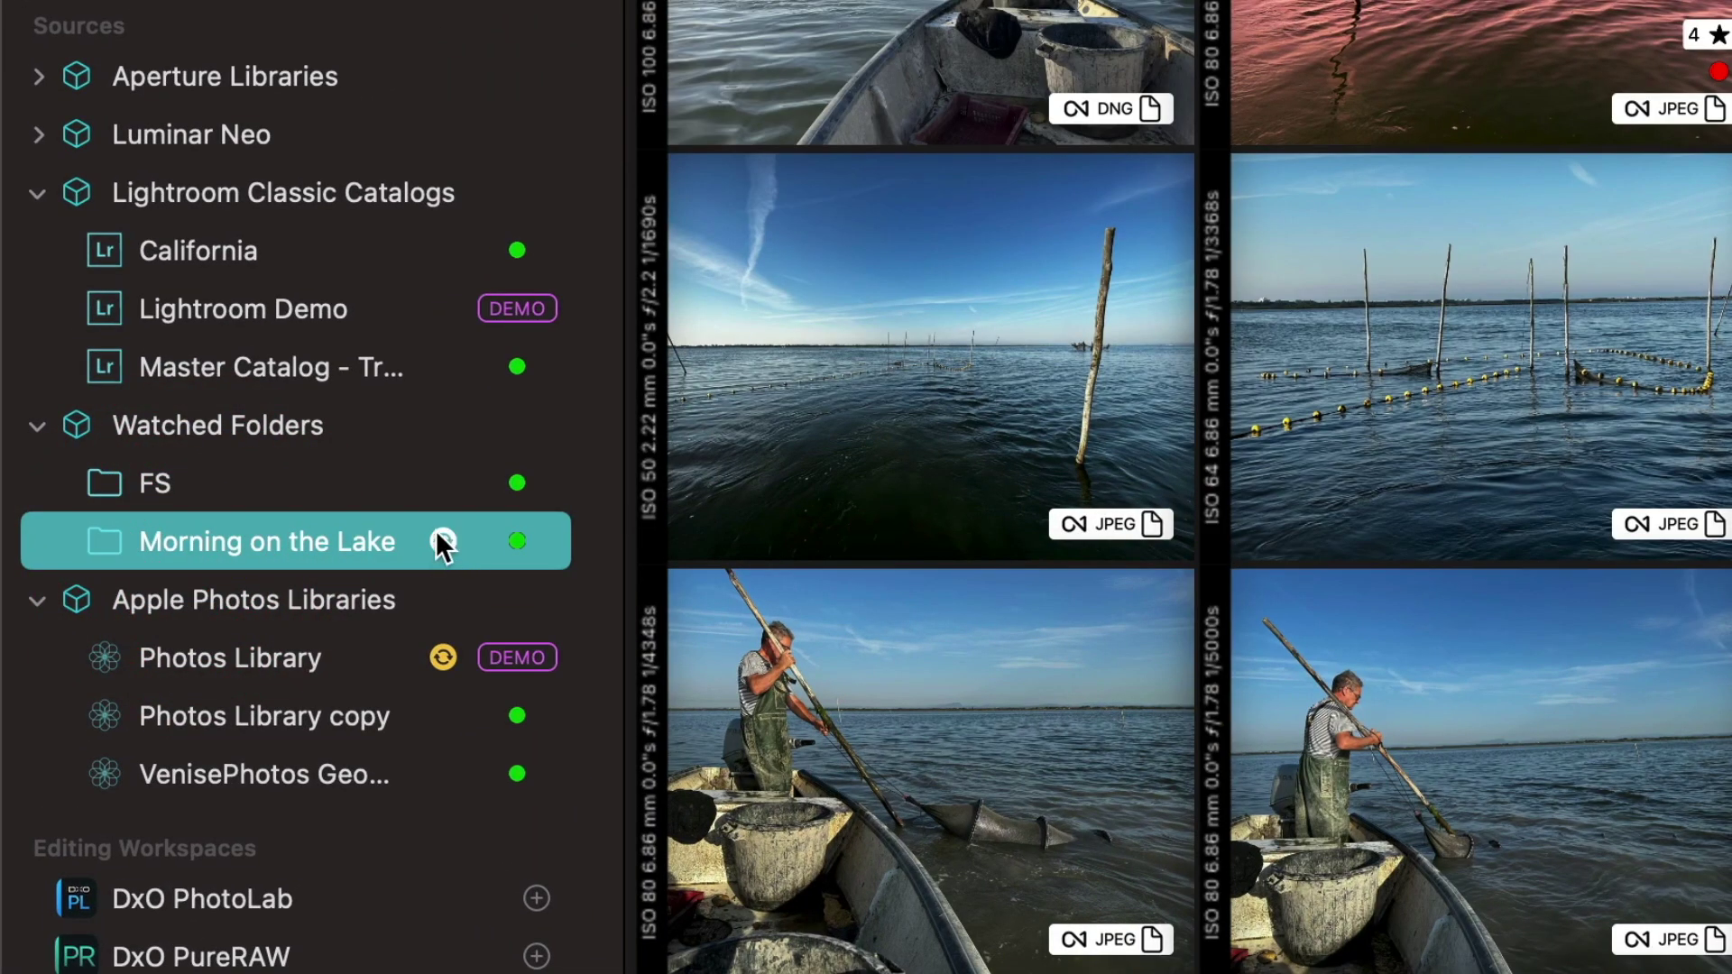
pyautogui.click(444, 540)
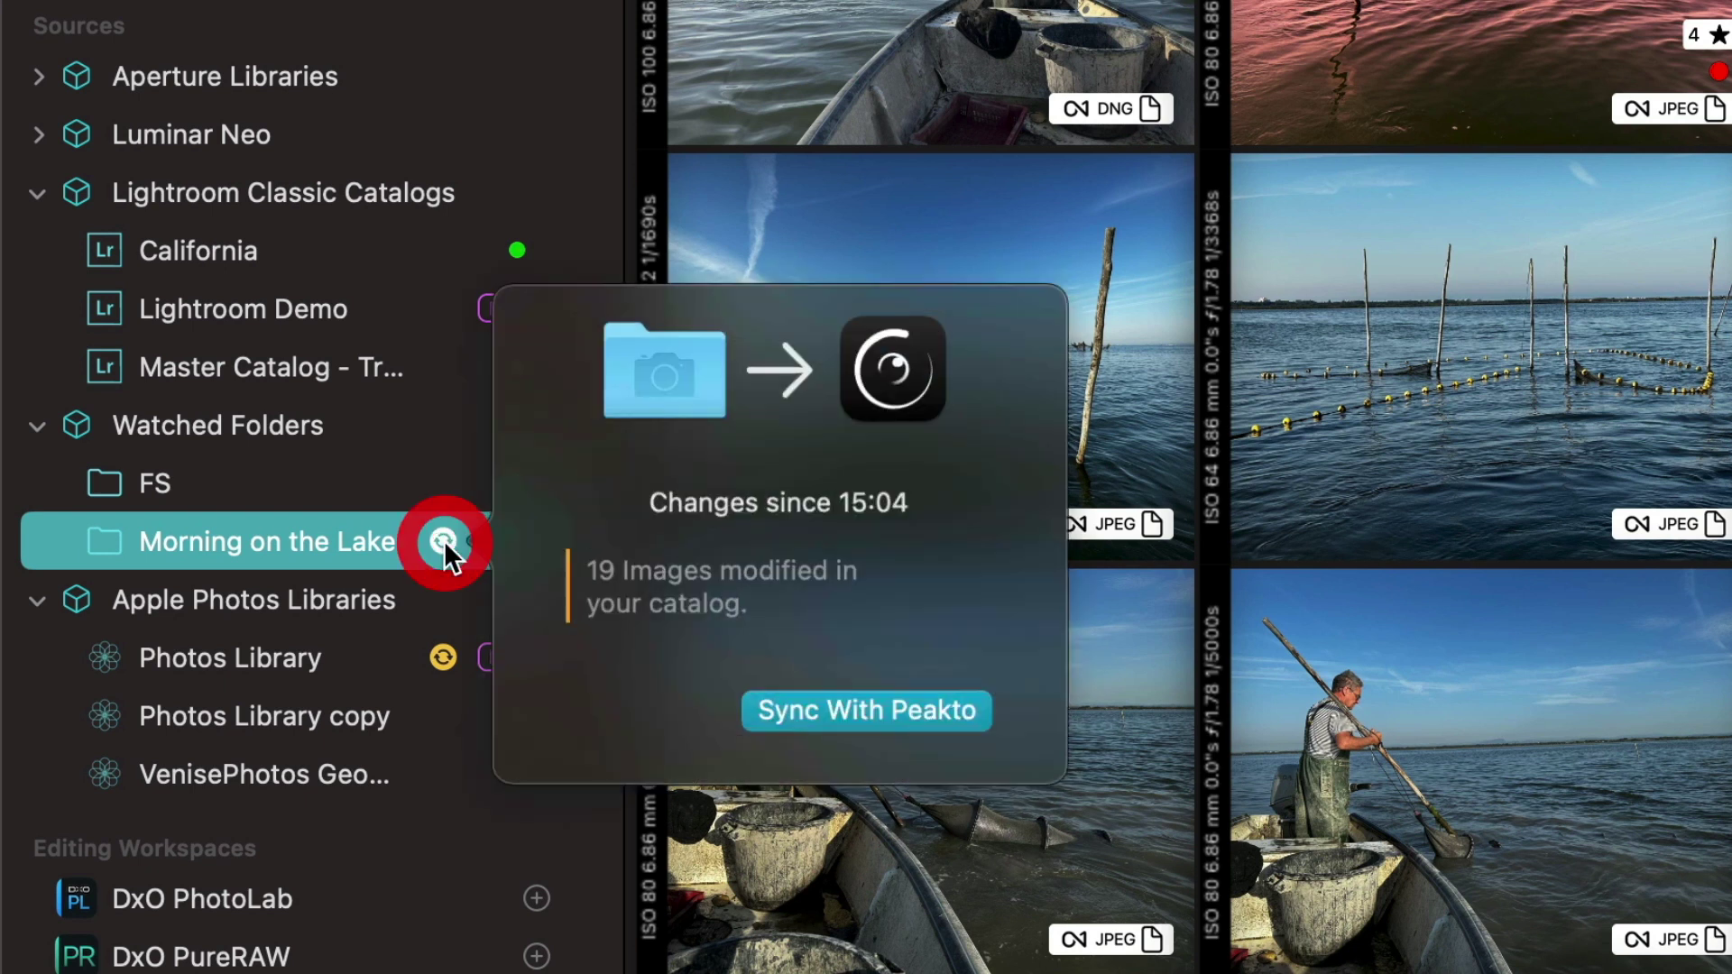
pyautogui.click(863, 710)
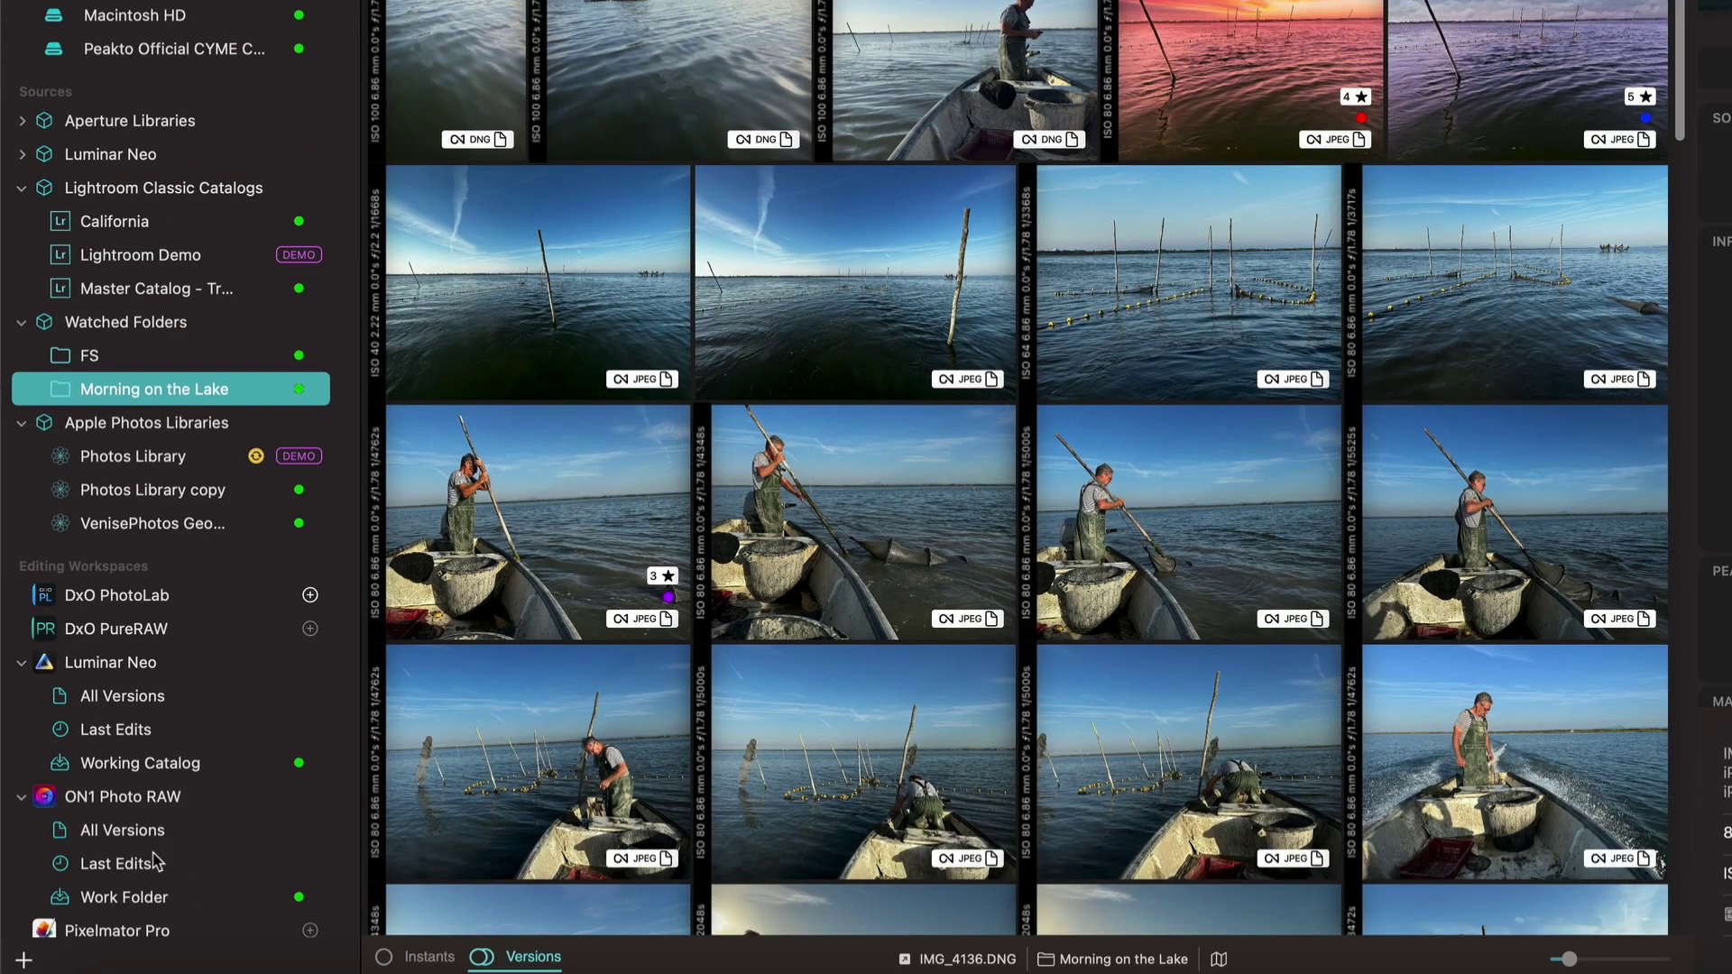
pyautogui.click(115, 863)
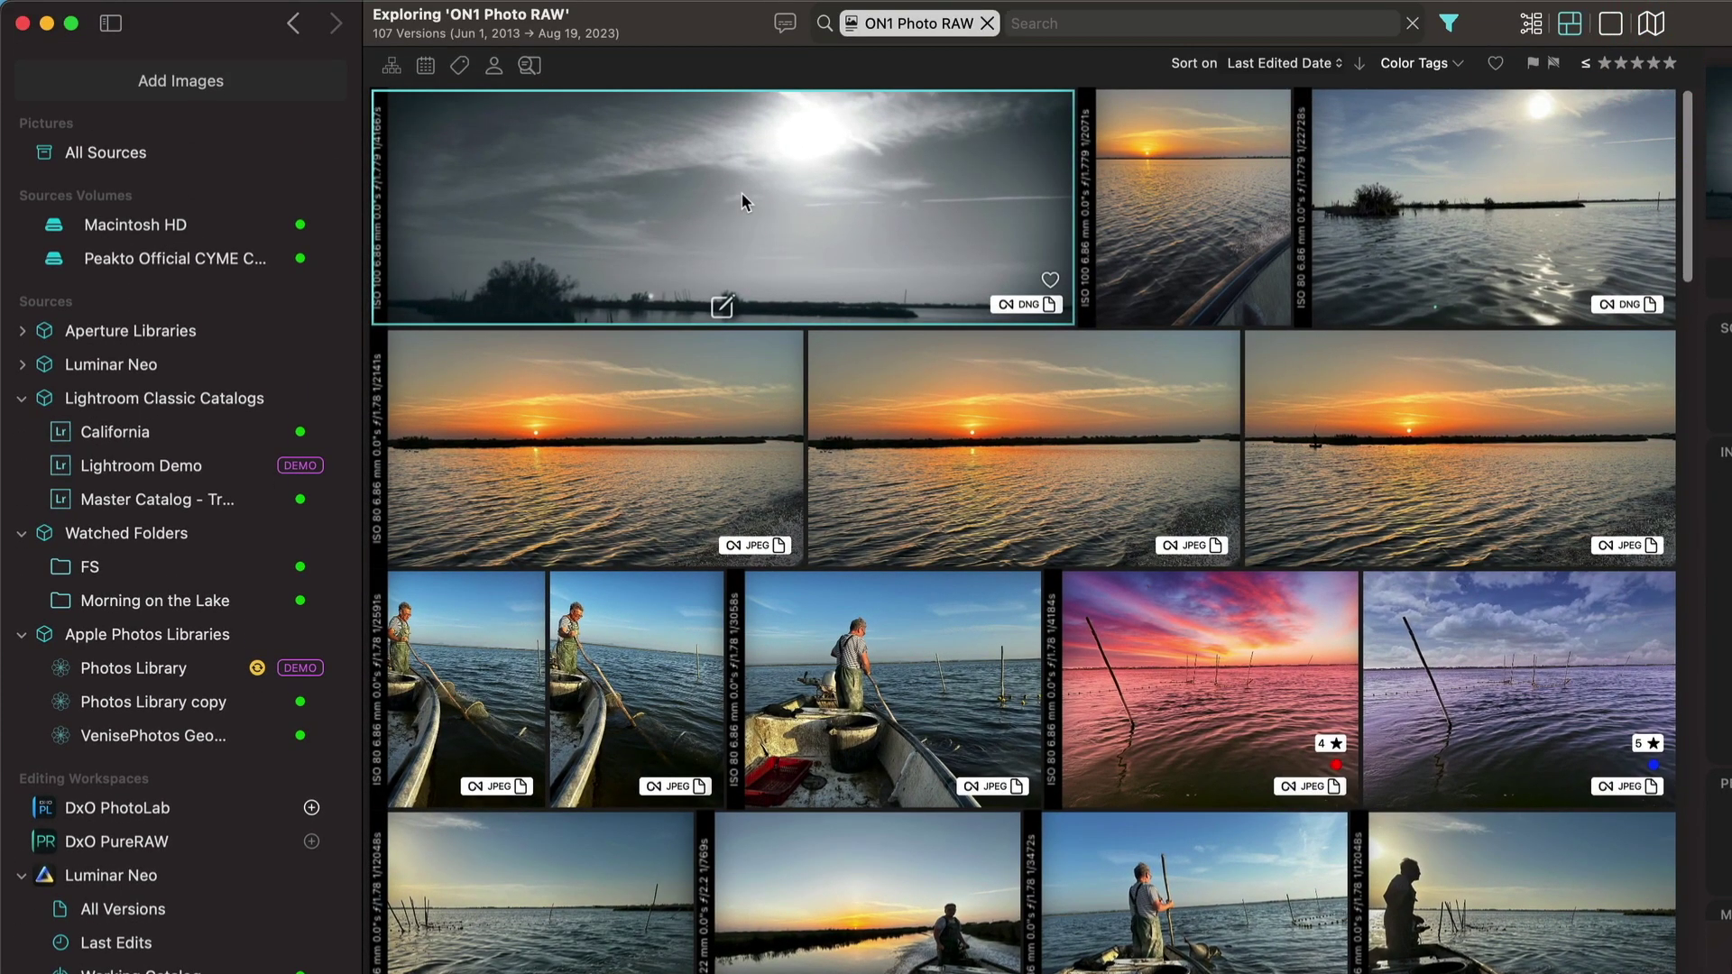
# - View the cropped panorama large, then return to Morning on the Lake's 94-version thumbnail grid
pyautogui.doubleClick(741, 56)
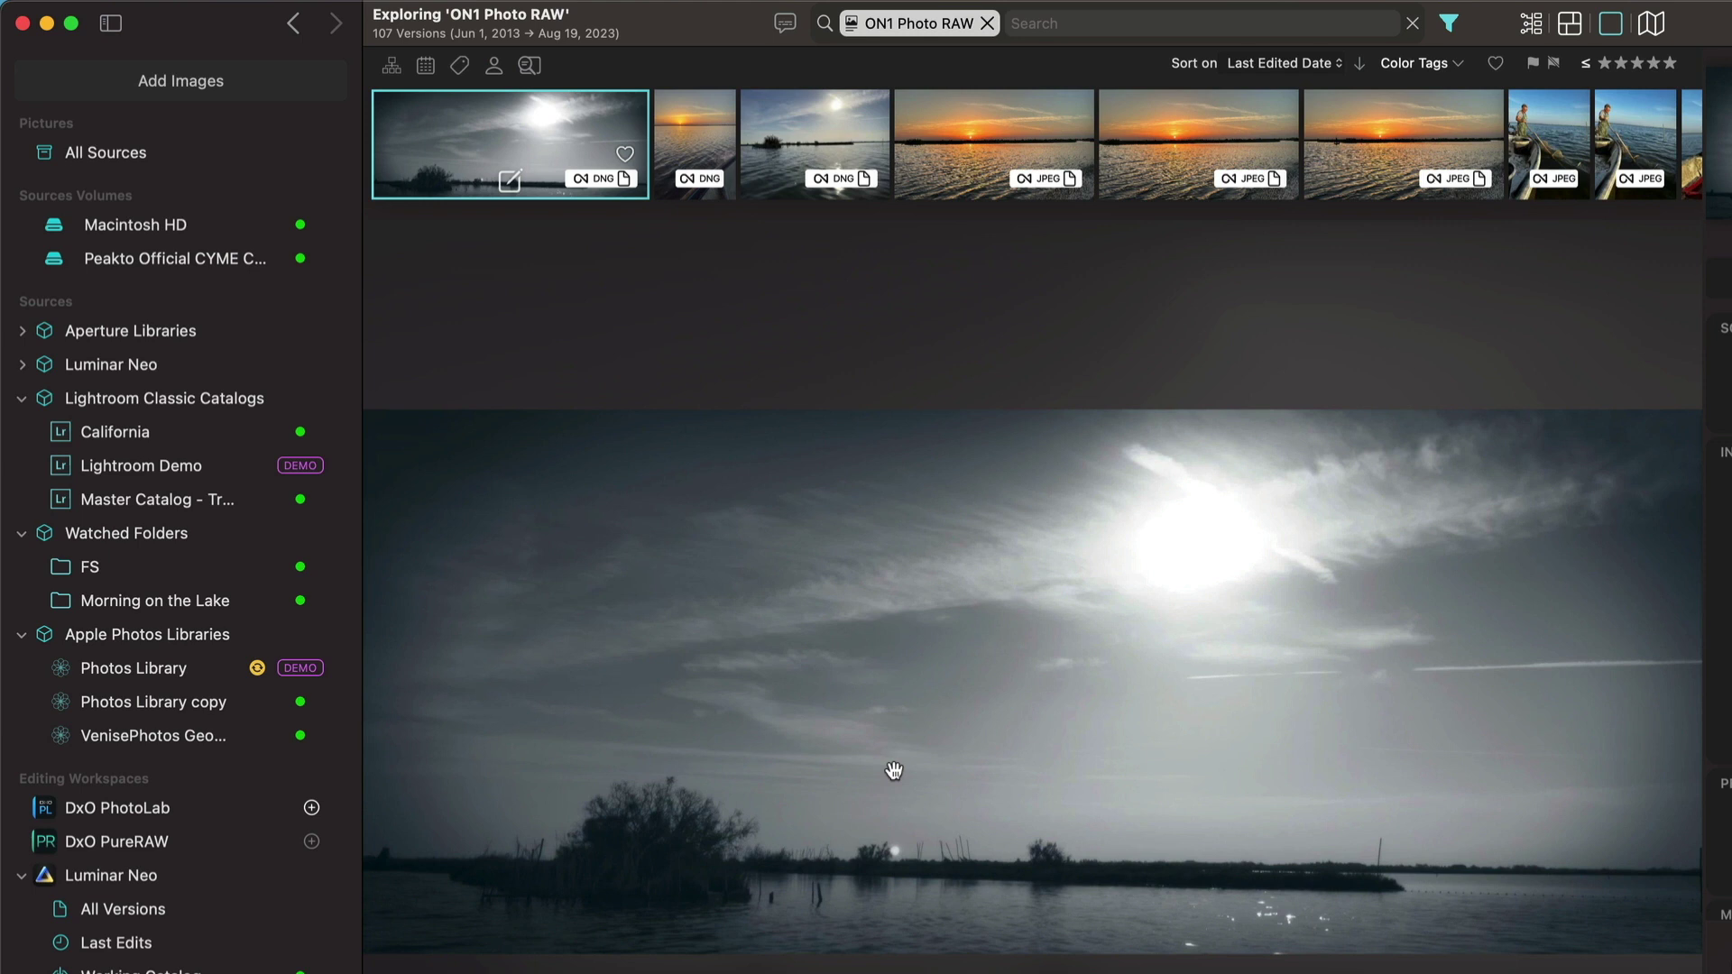
pyautogui.click(138, 604)
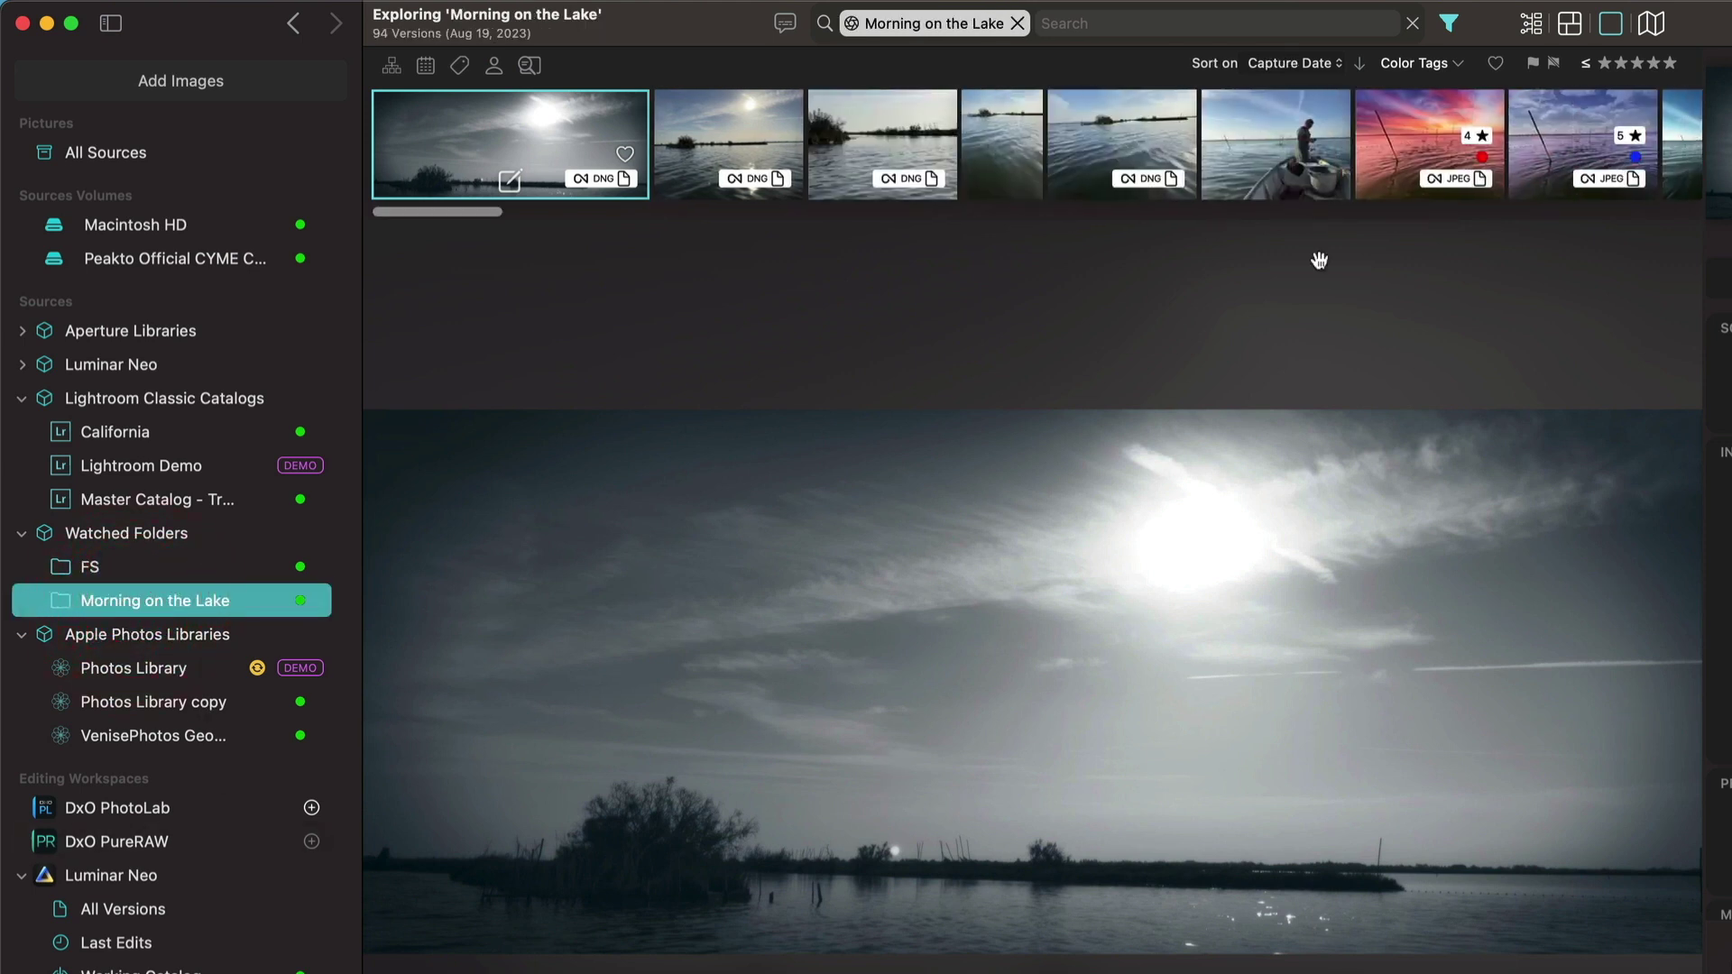
pyautogui.click(1569, 24)
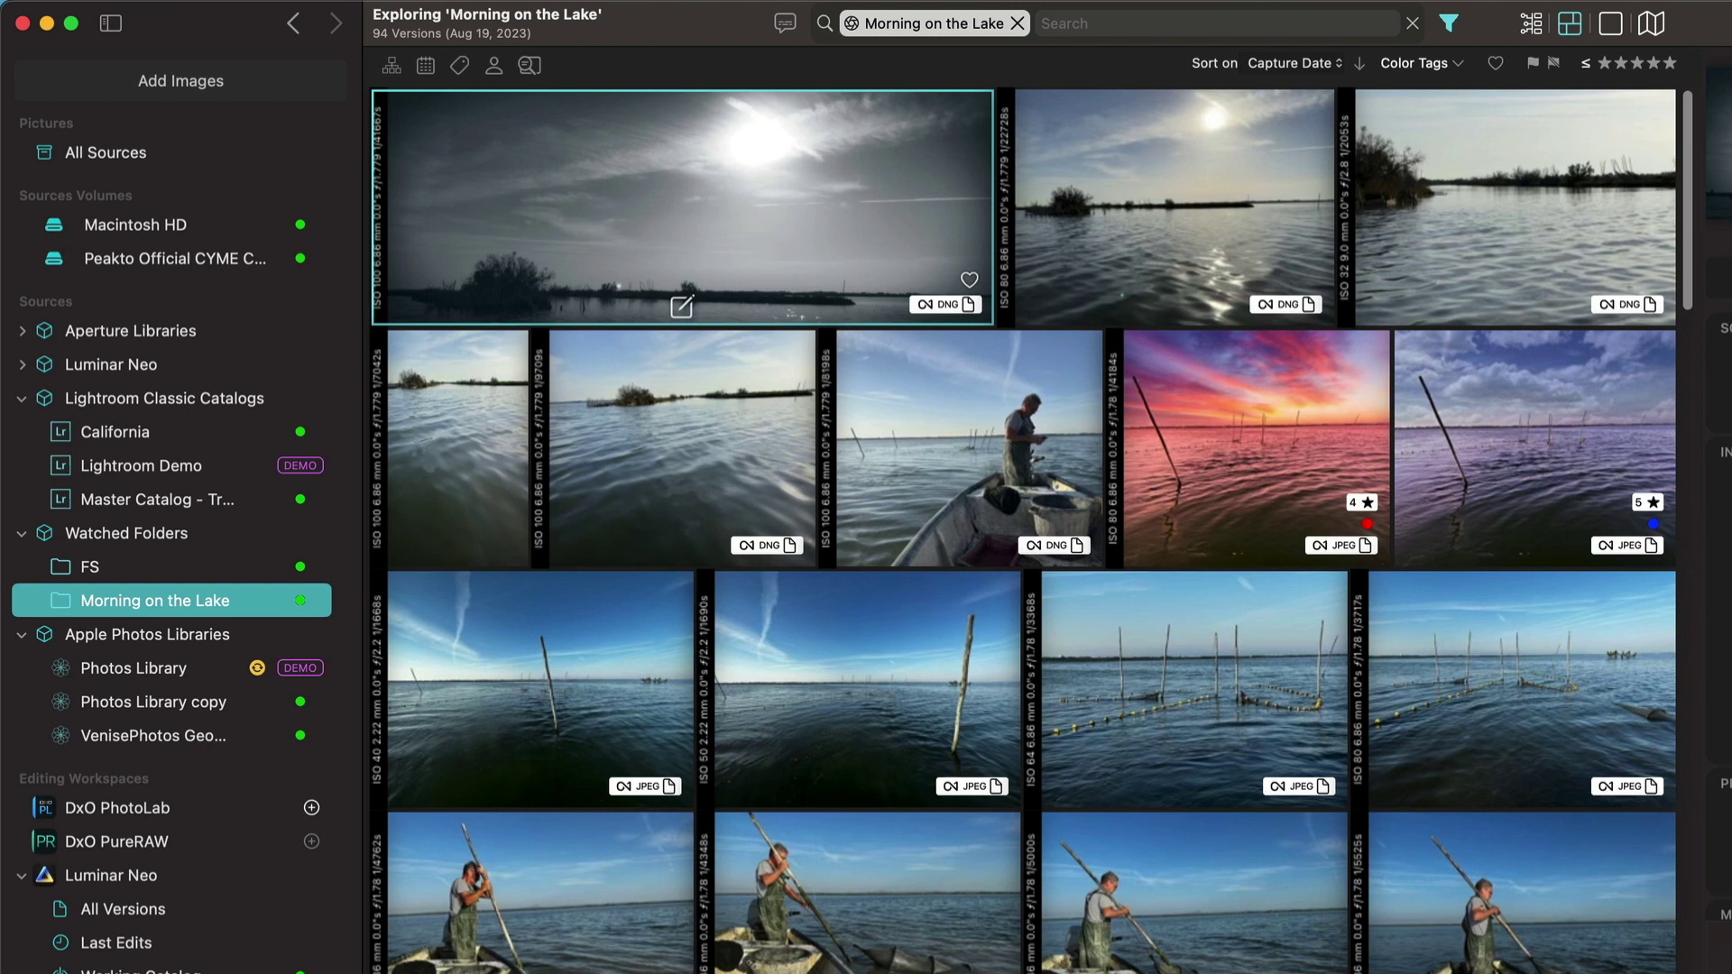
# - Create a Renditions folder in Pictures, add it to Peakto's Watched Folders, then reselect Morning on the Lake
pyautogui.press('super+Tab')
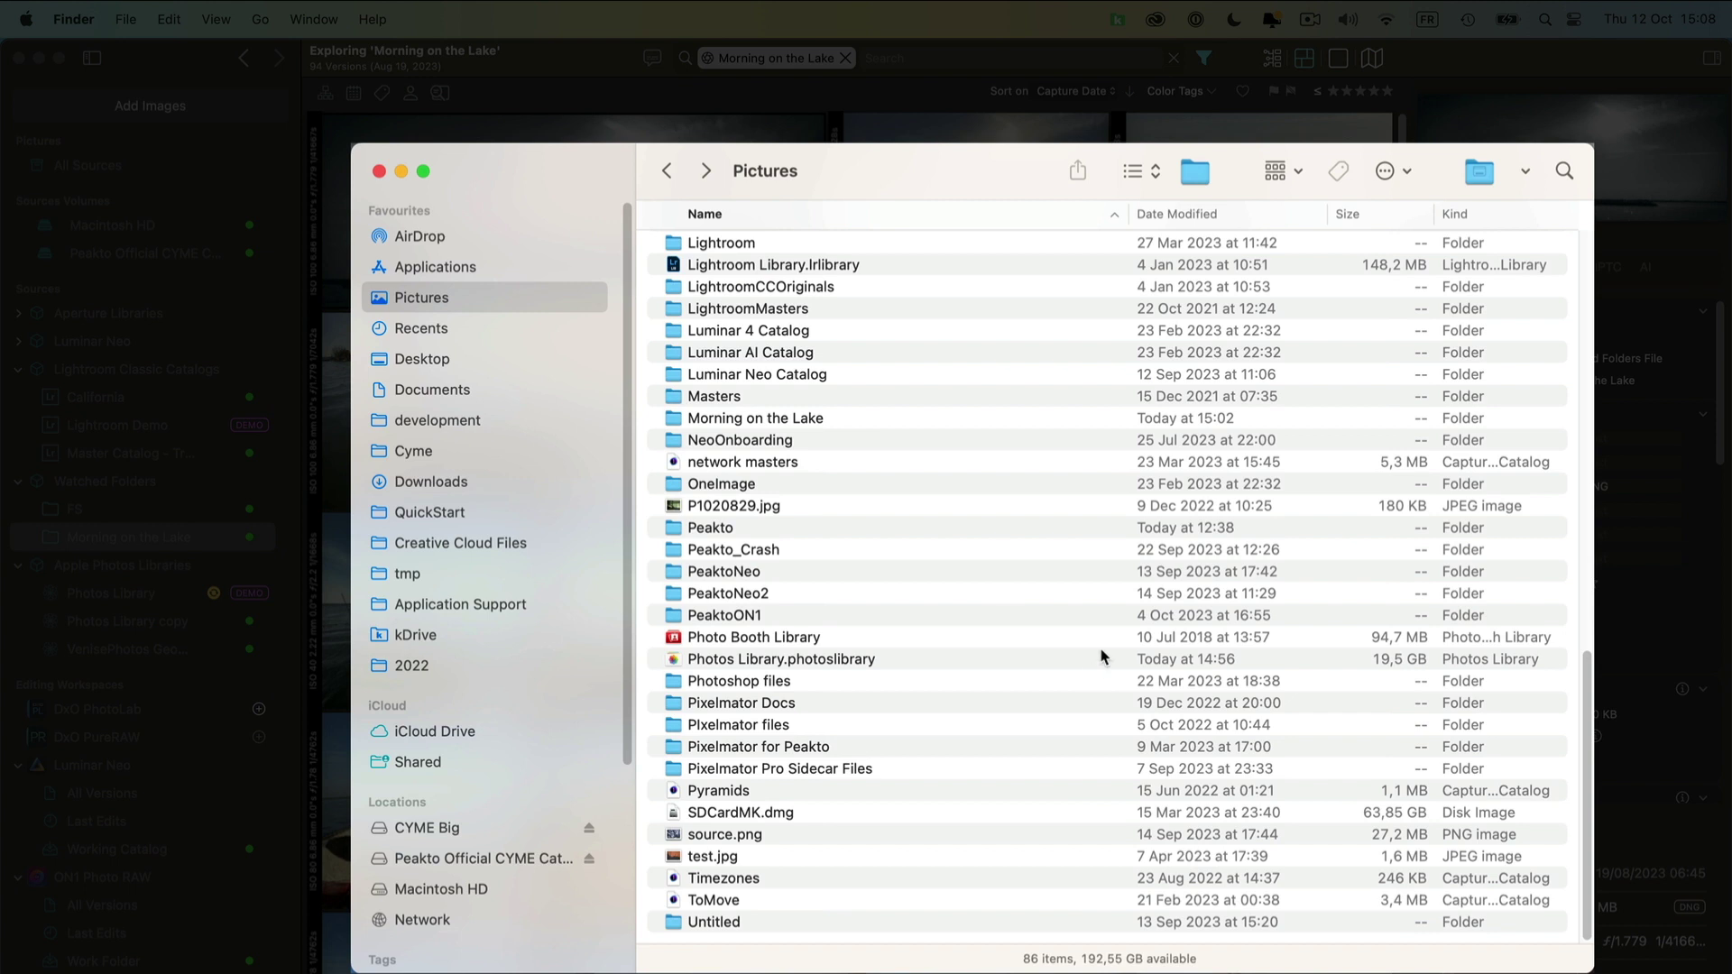
pyautogui.press('shift+super+n')
pyautogui.write('Rend')
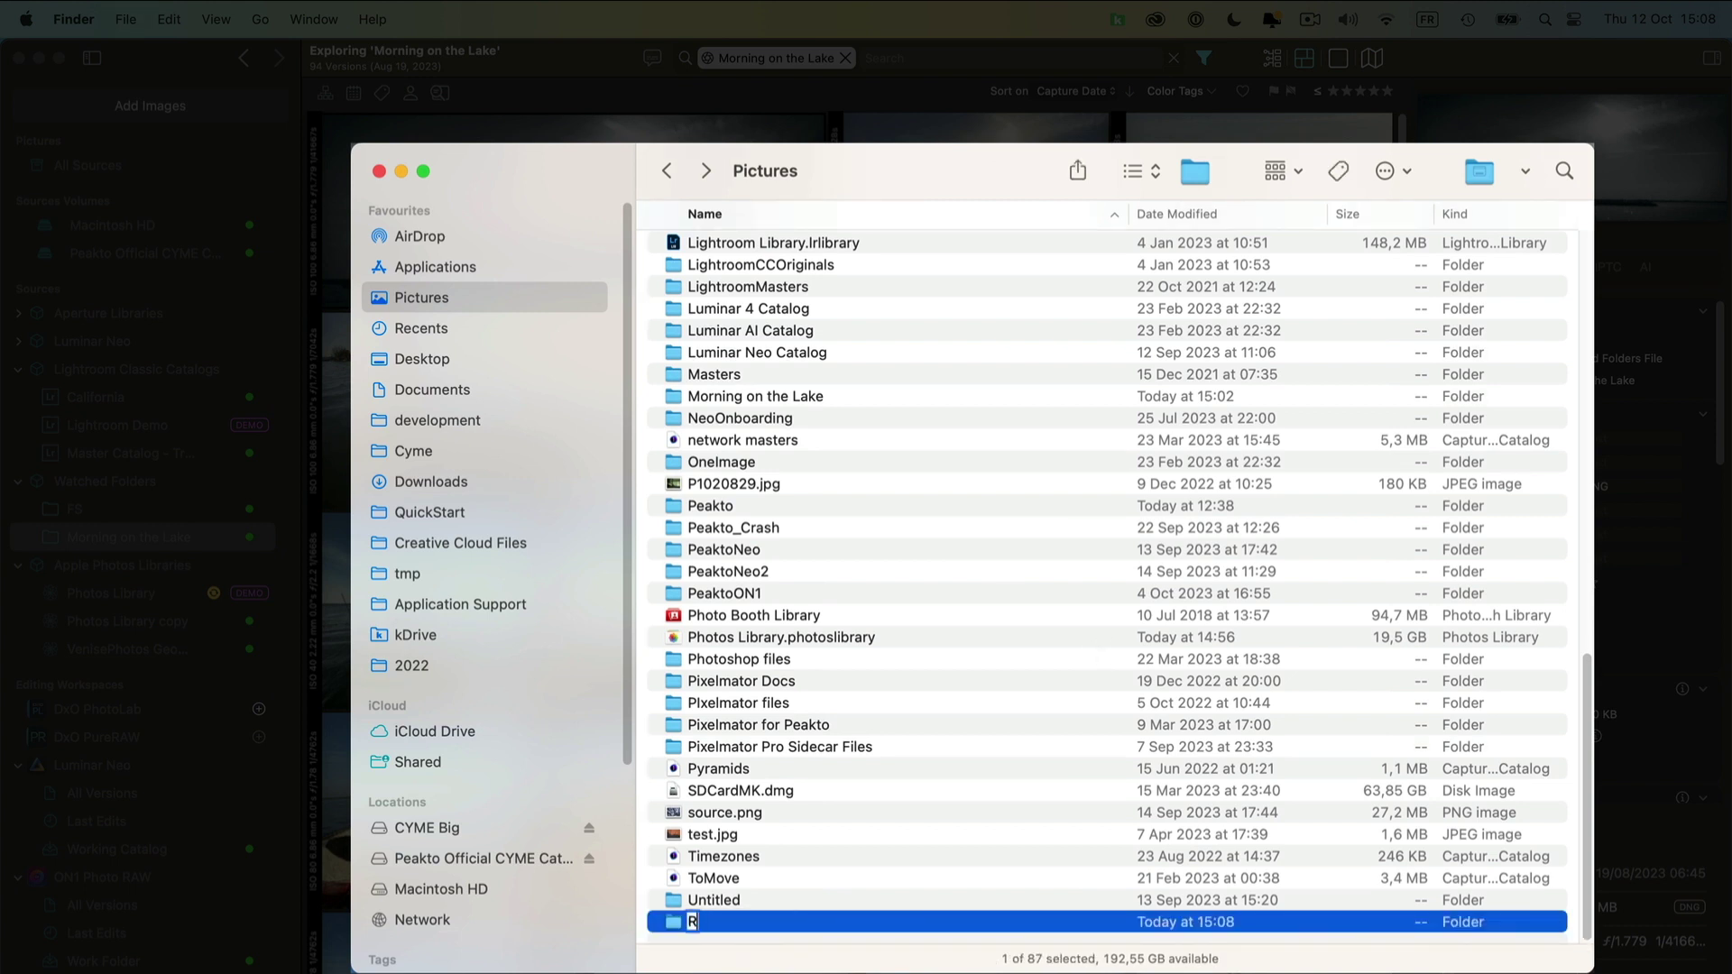
pyautogui.write('itions')
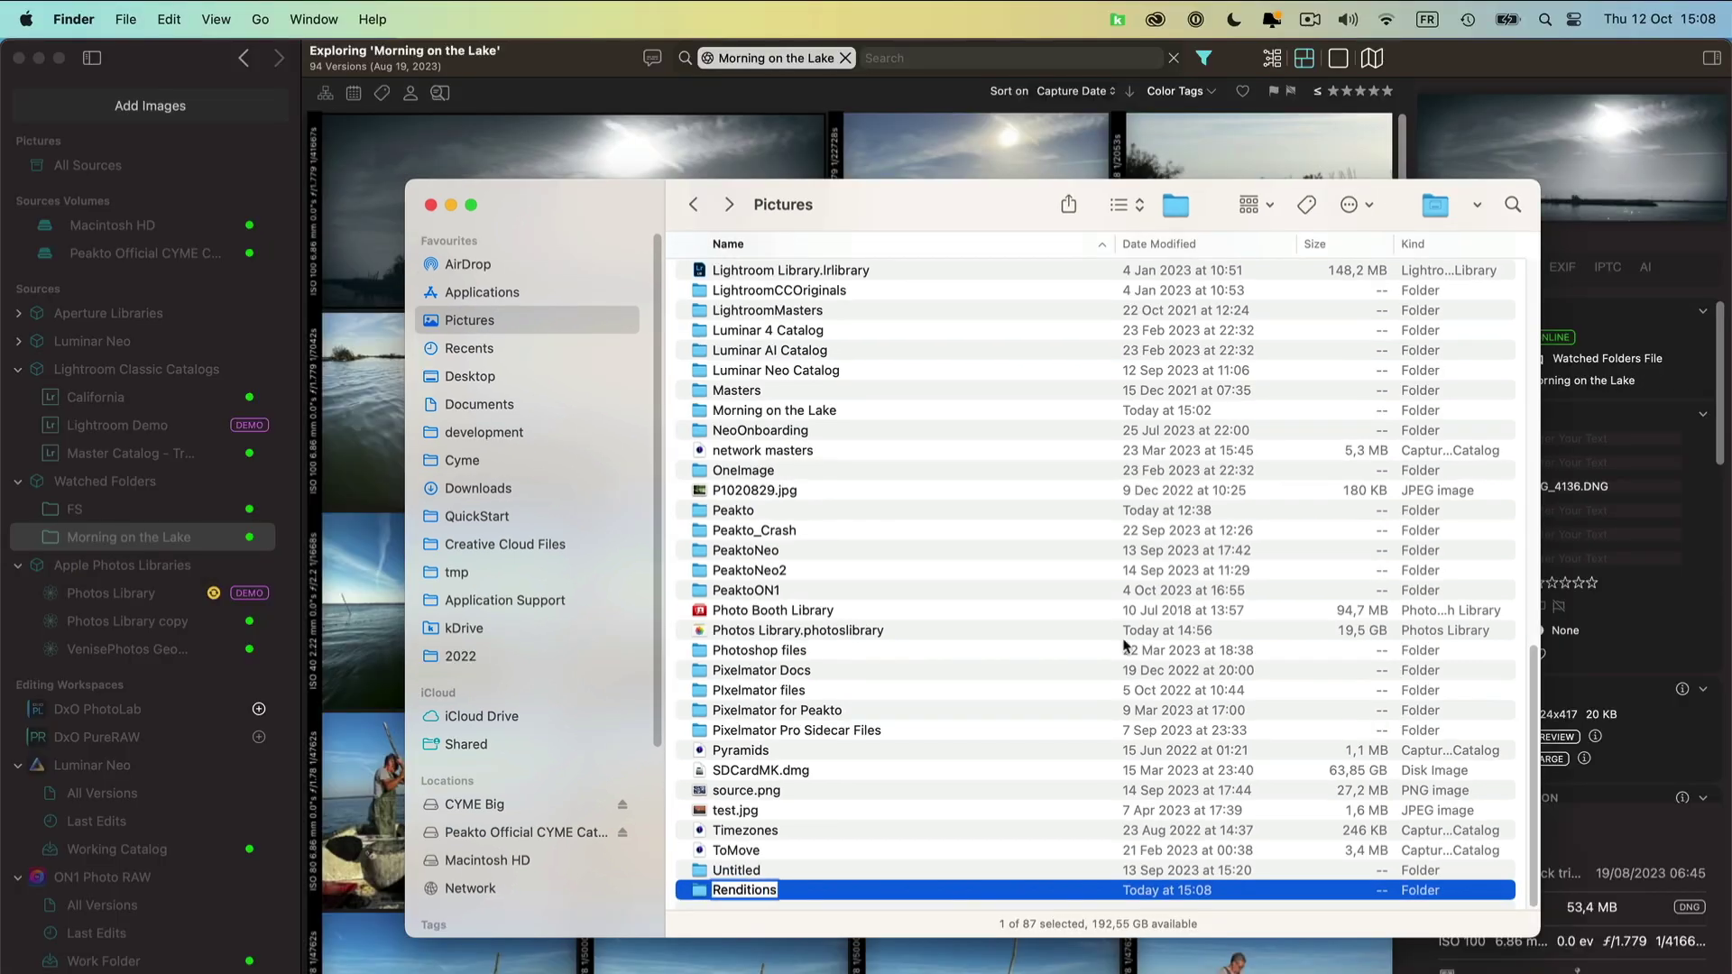
pyautogui.click(1090, 672)
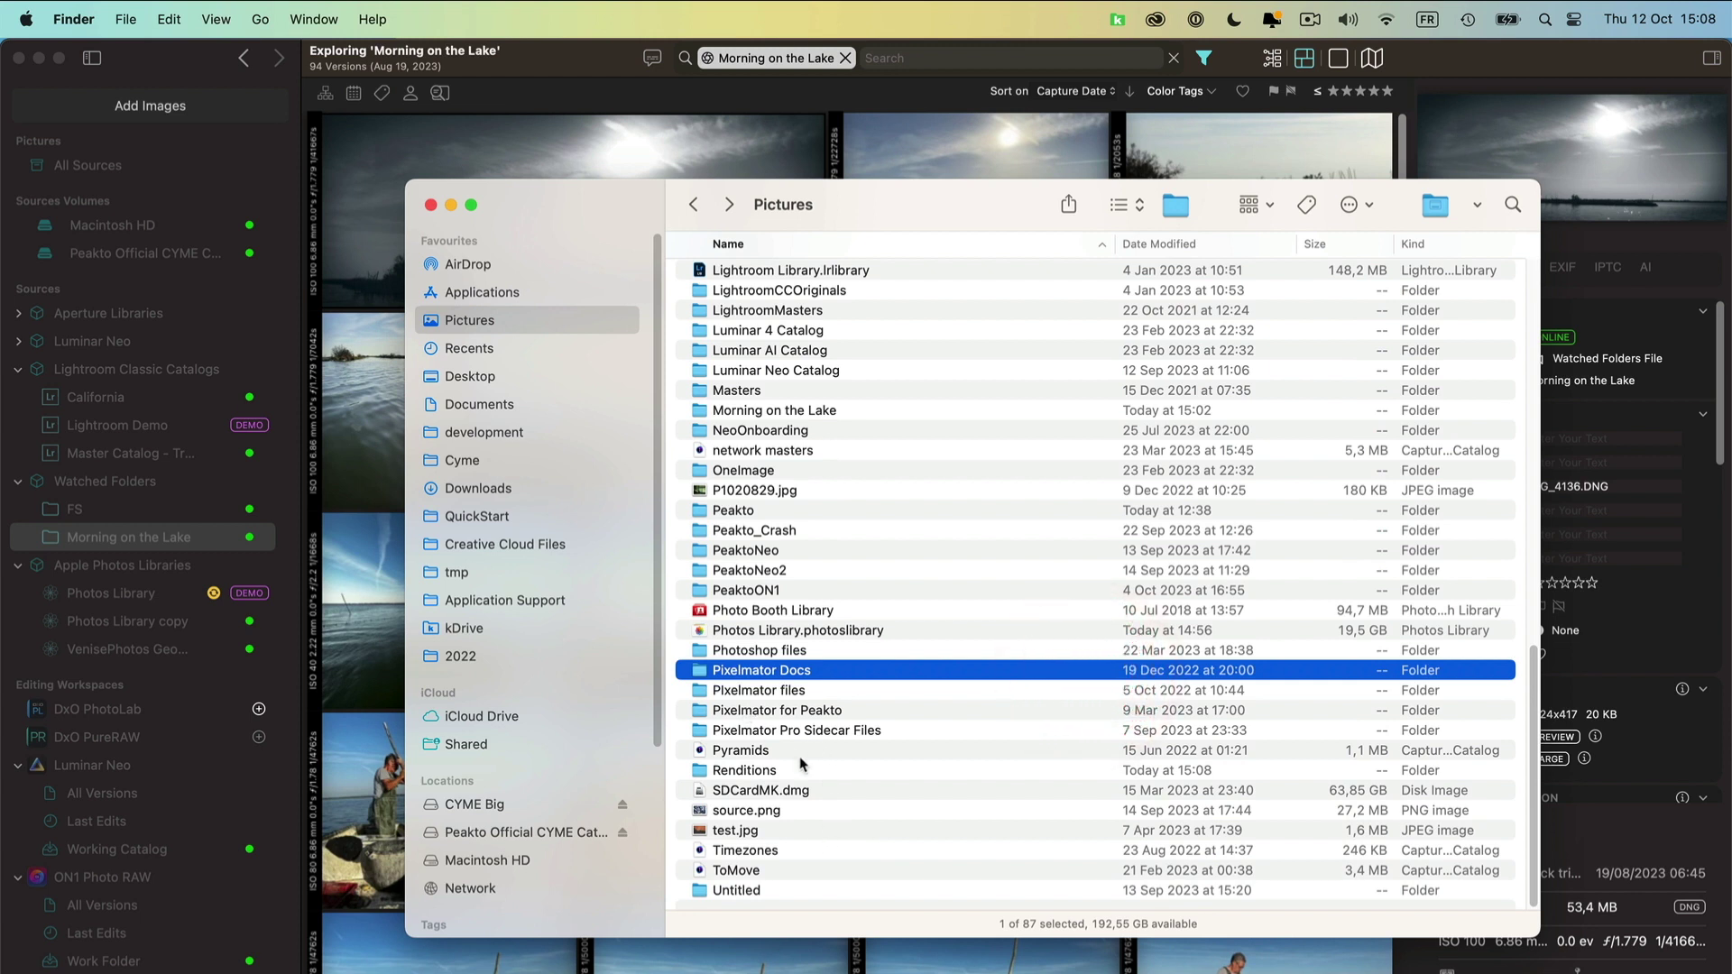
pyautogui.moveTo(801, 765); pyautogui.dragTo(377, 406)
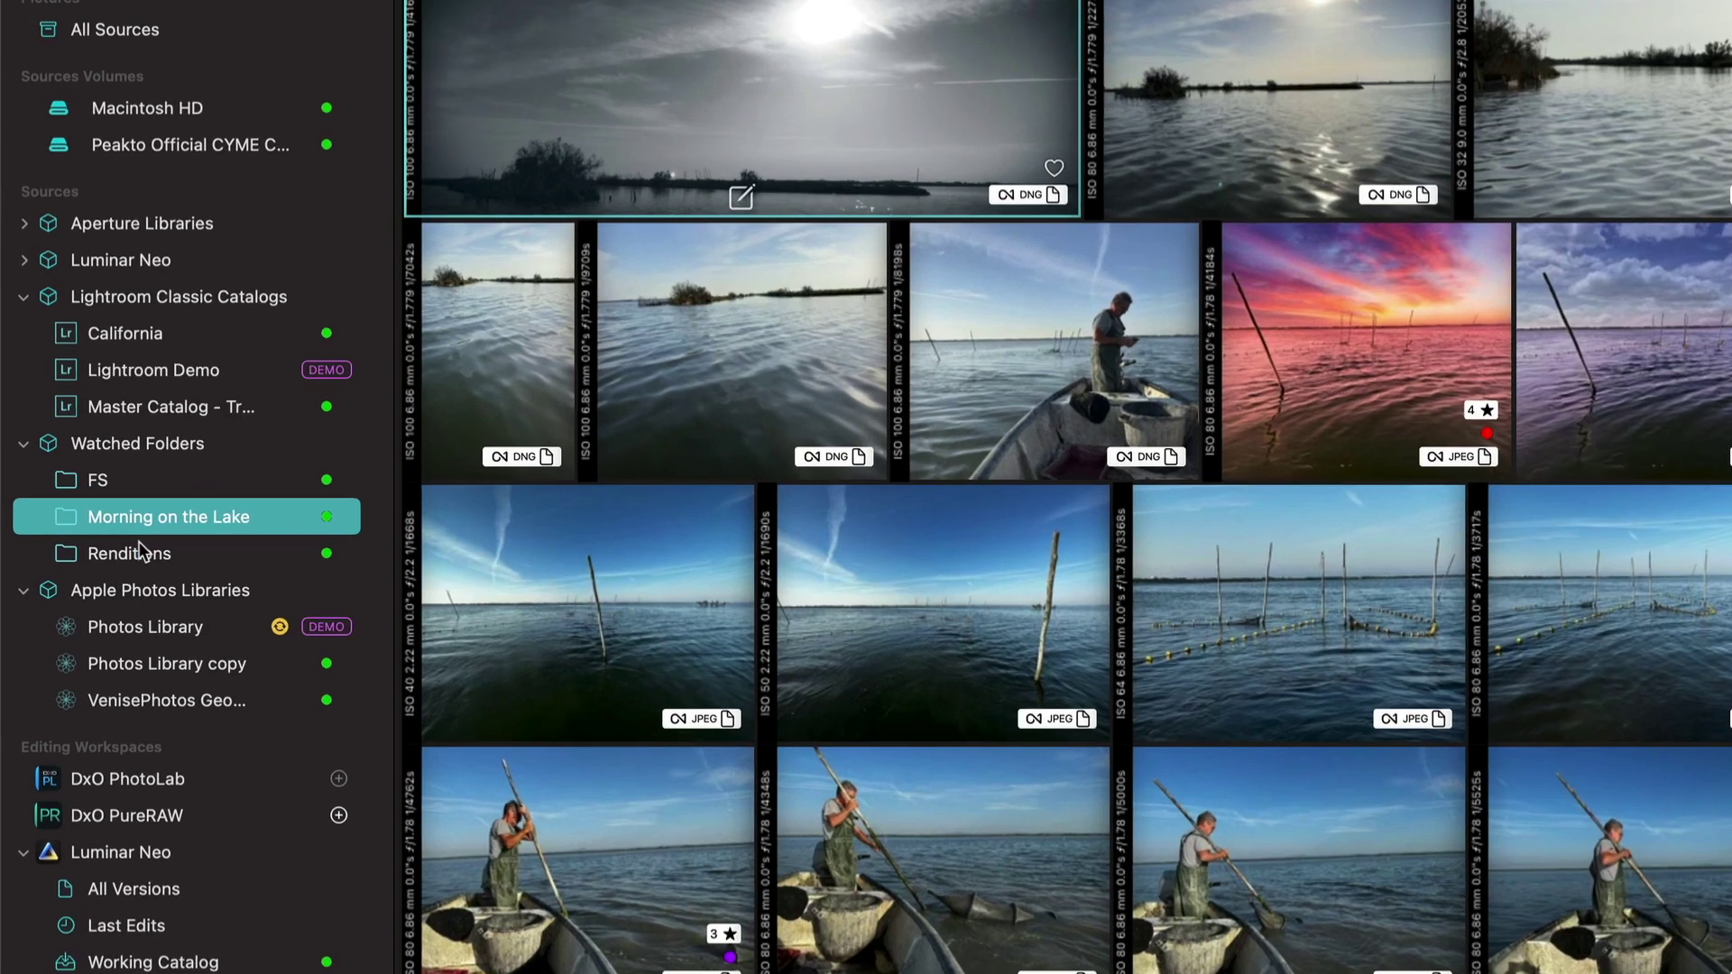
pyautogui.click(135, 551)
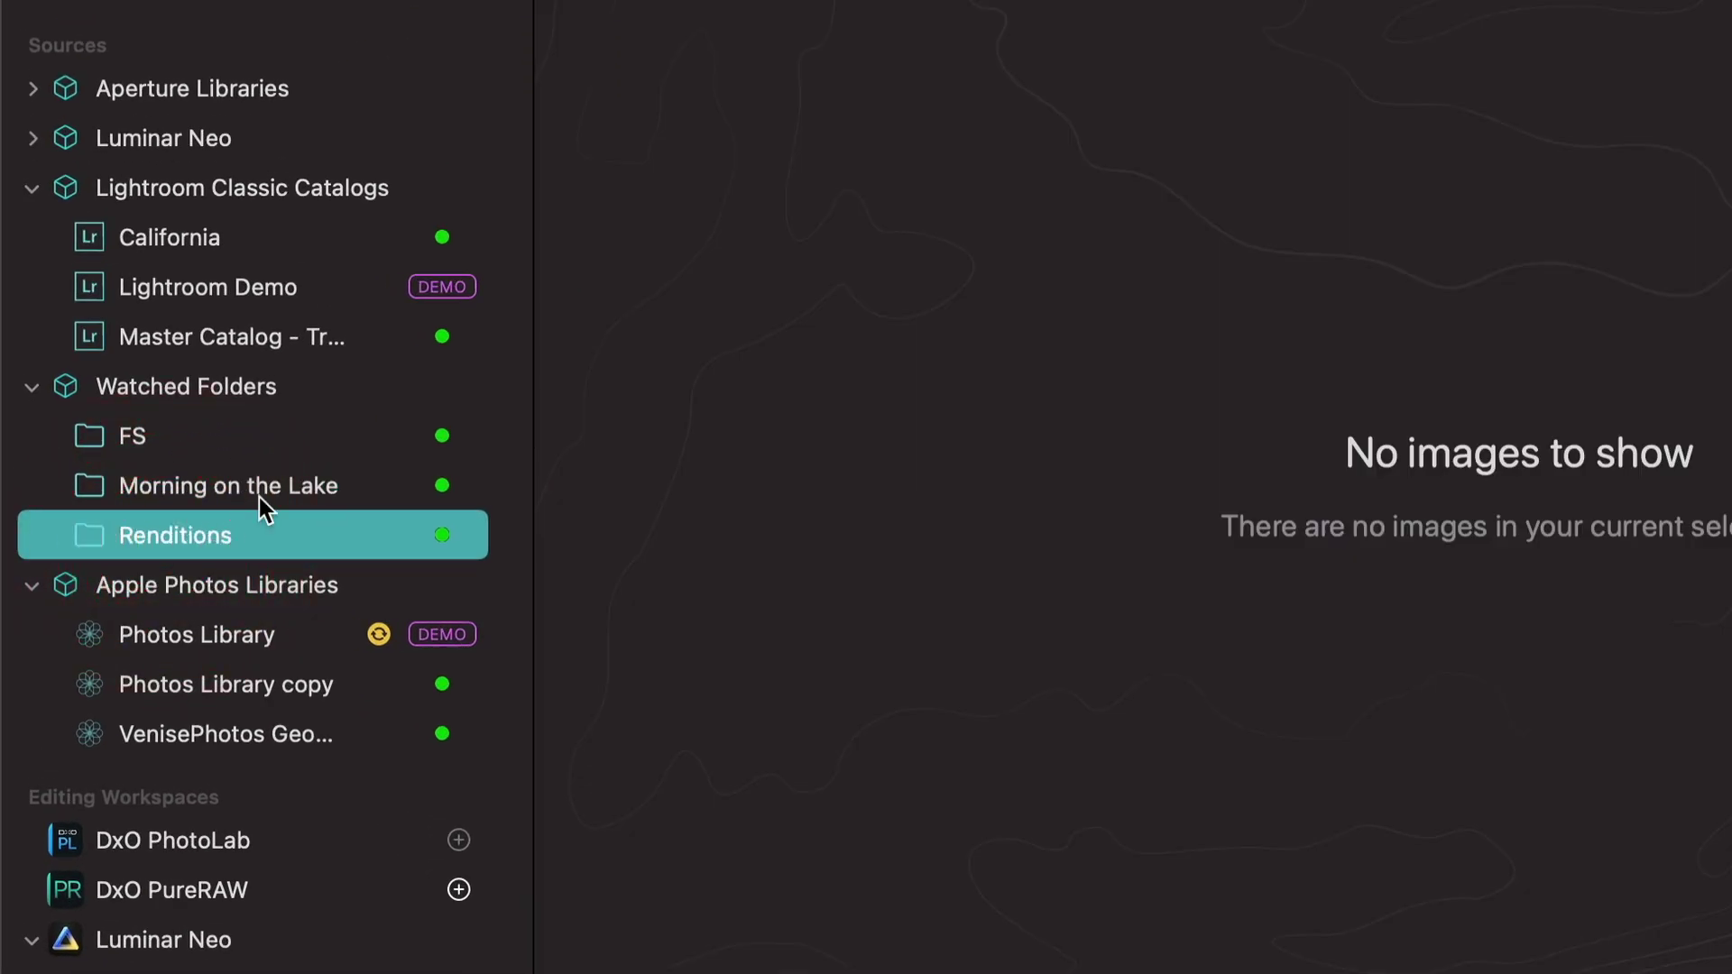
pyautogui.click(237, 489)
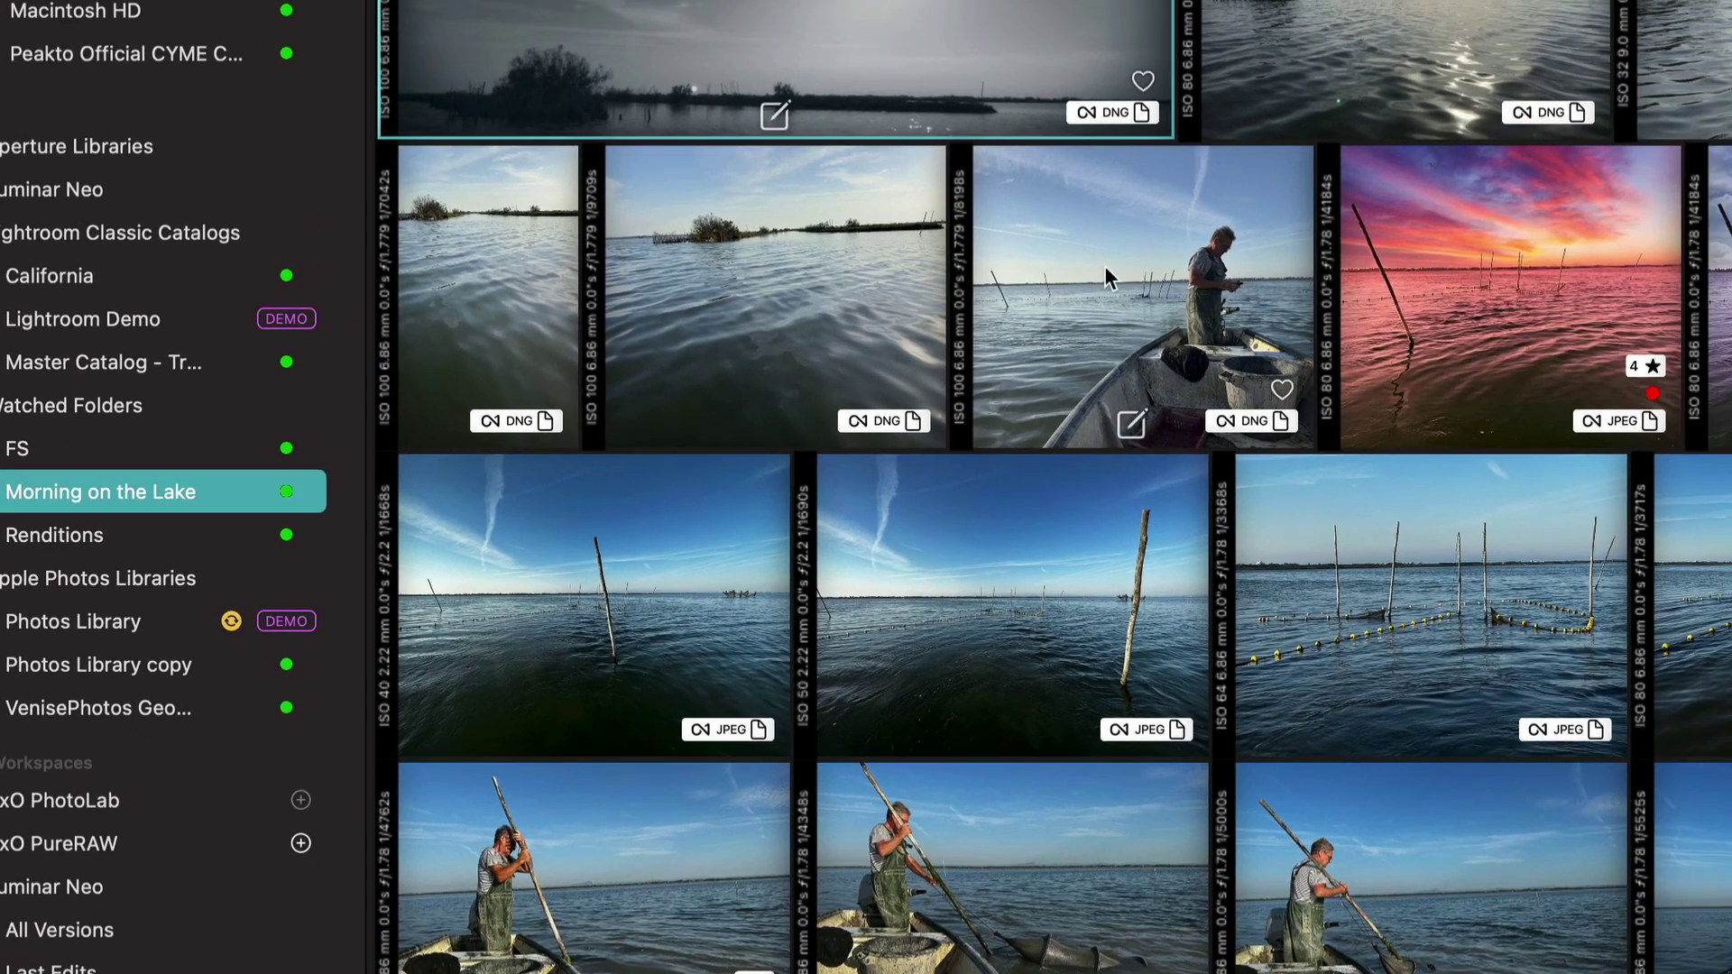
# - Send the boatman photo IMG_4131 to ON1 Photo RAW for editing
pyautogui.rightClick(1104, 265)
pyautogui.click(1159, 374)
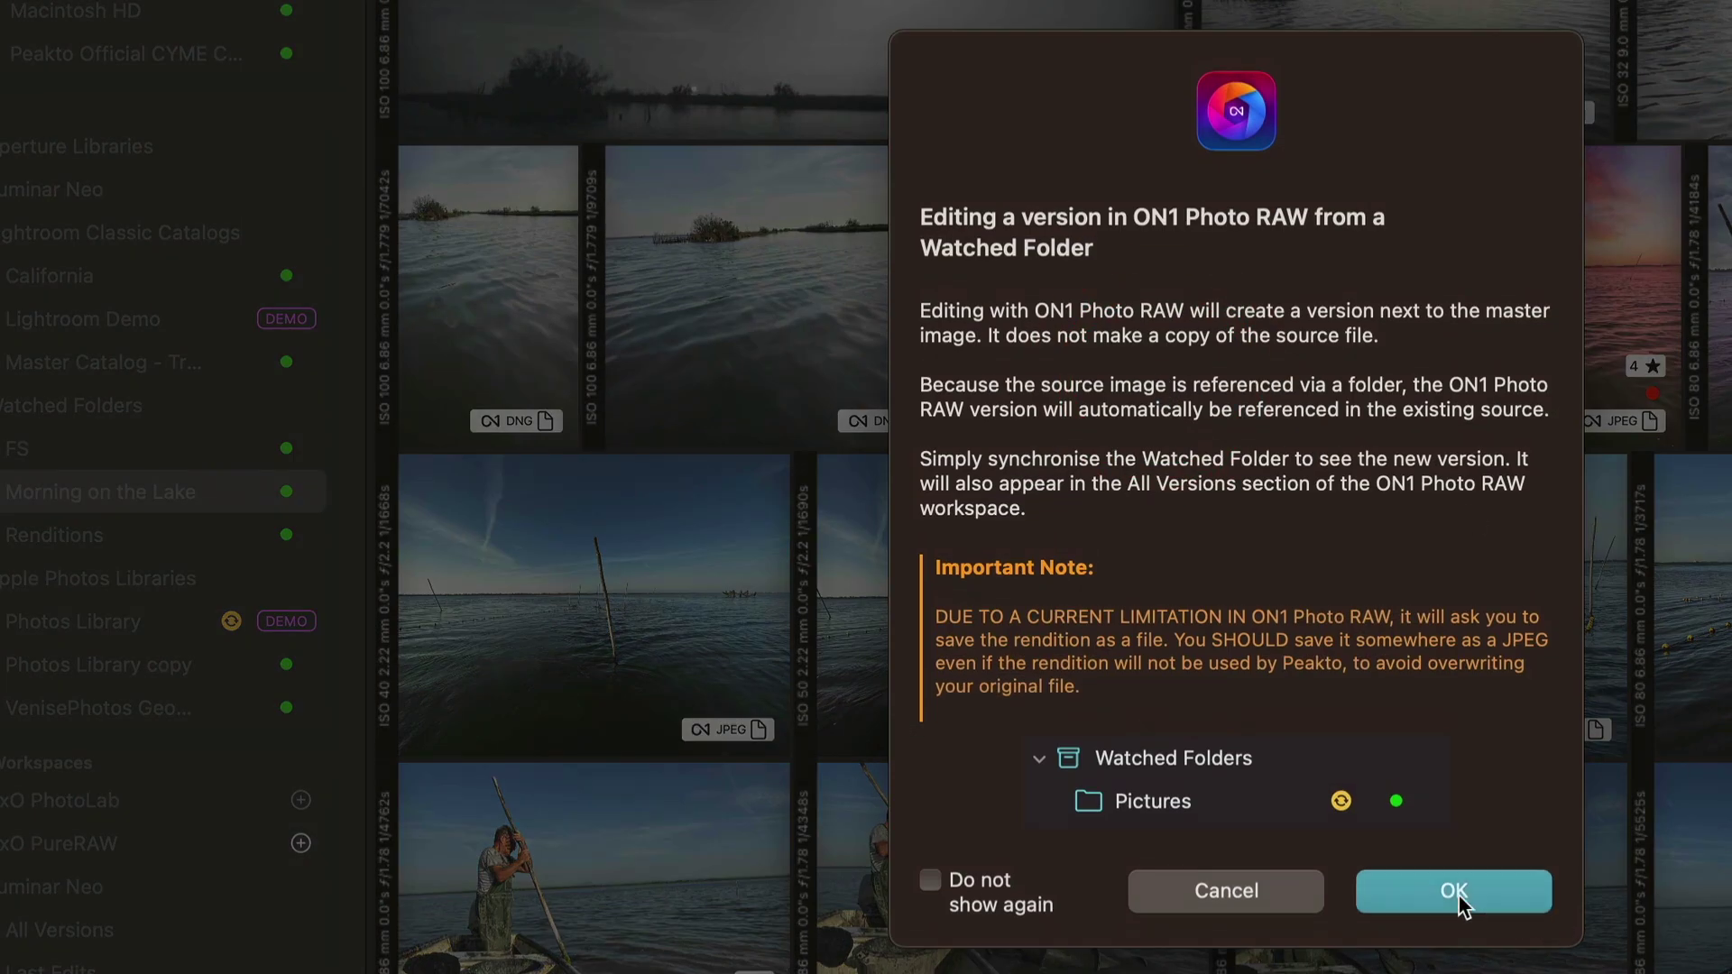
pyautogui.click(1454, 891)
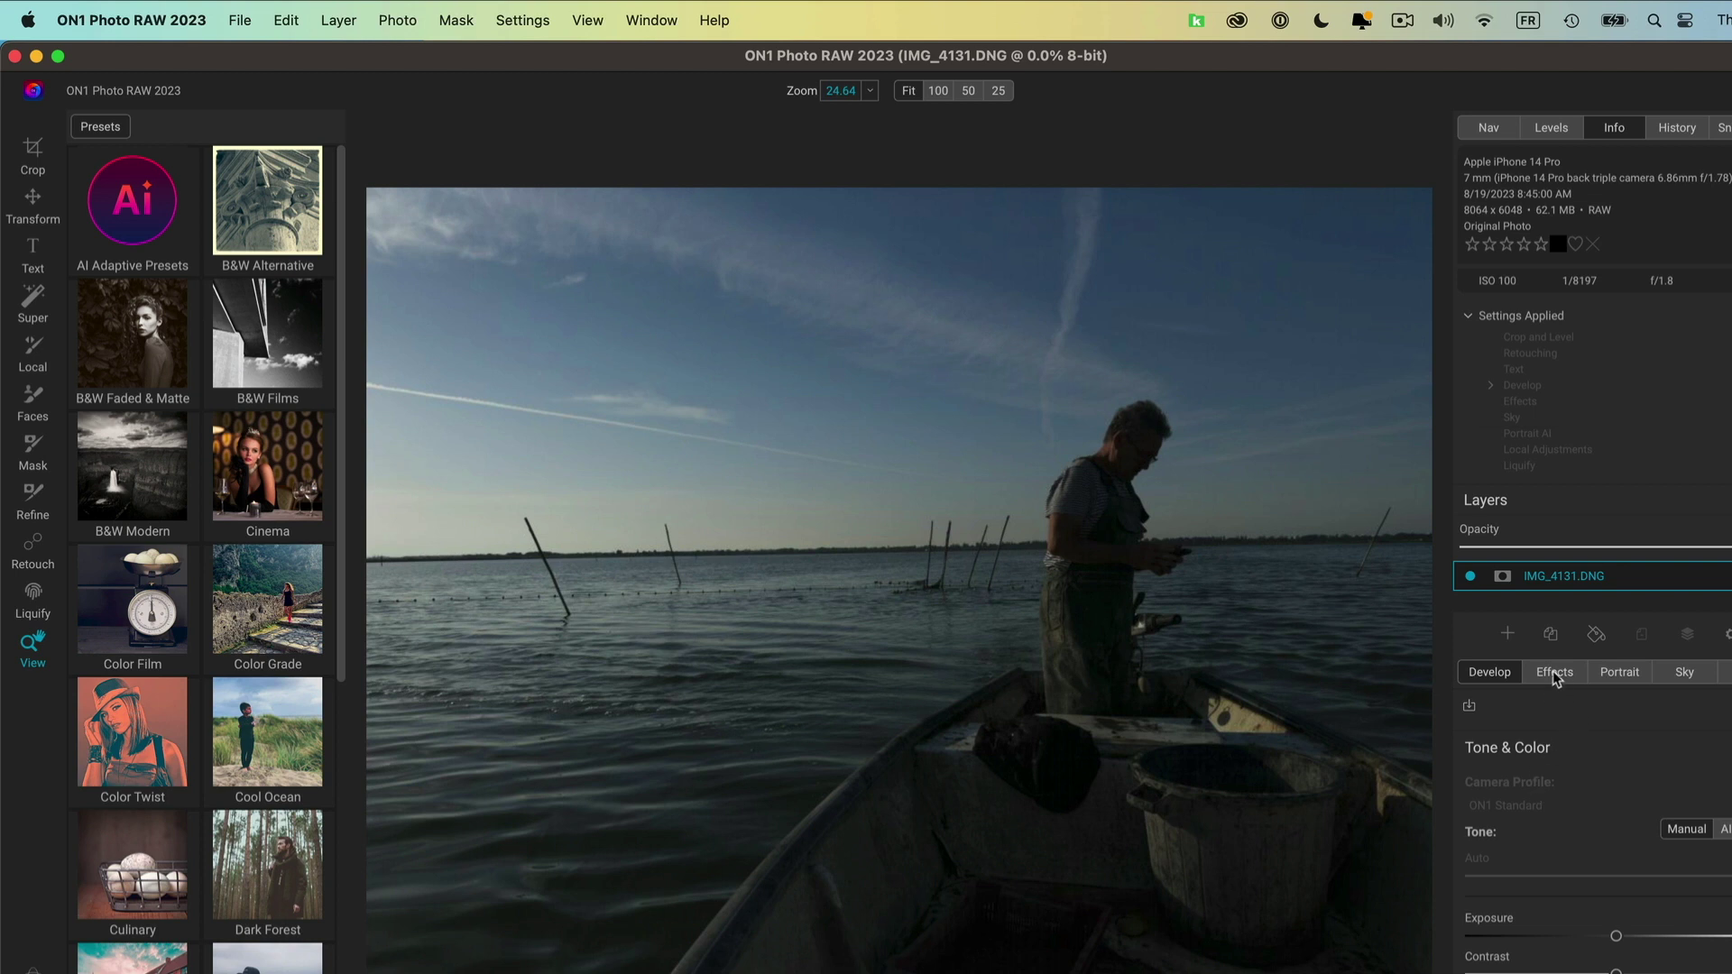
# - Brighten the boatman photo by raising Exposure and Shadows and lowering Highlights
pyautogui.click(1555, 673)
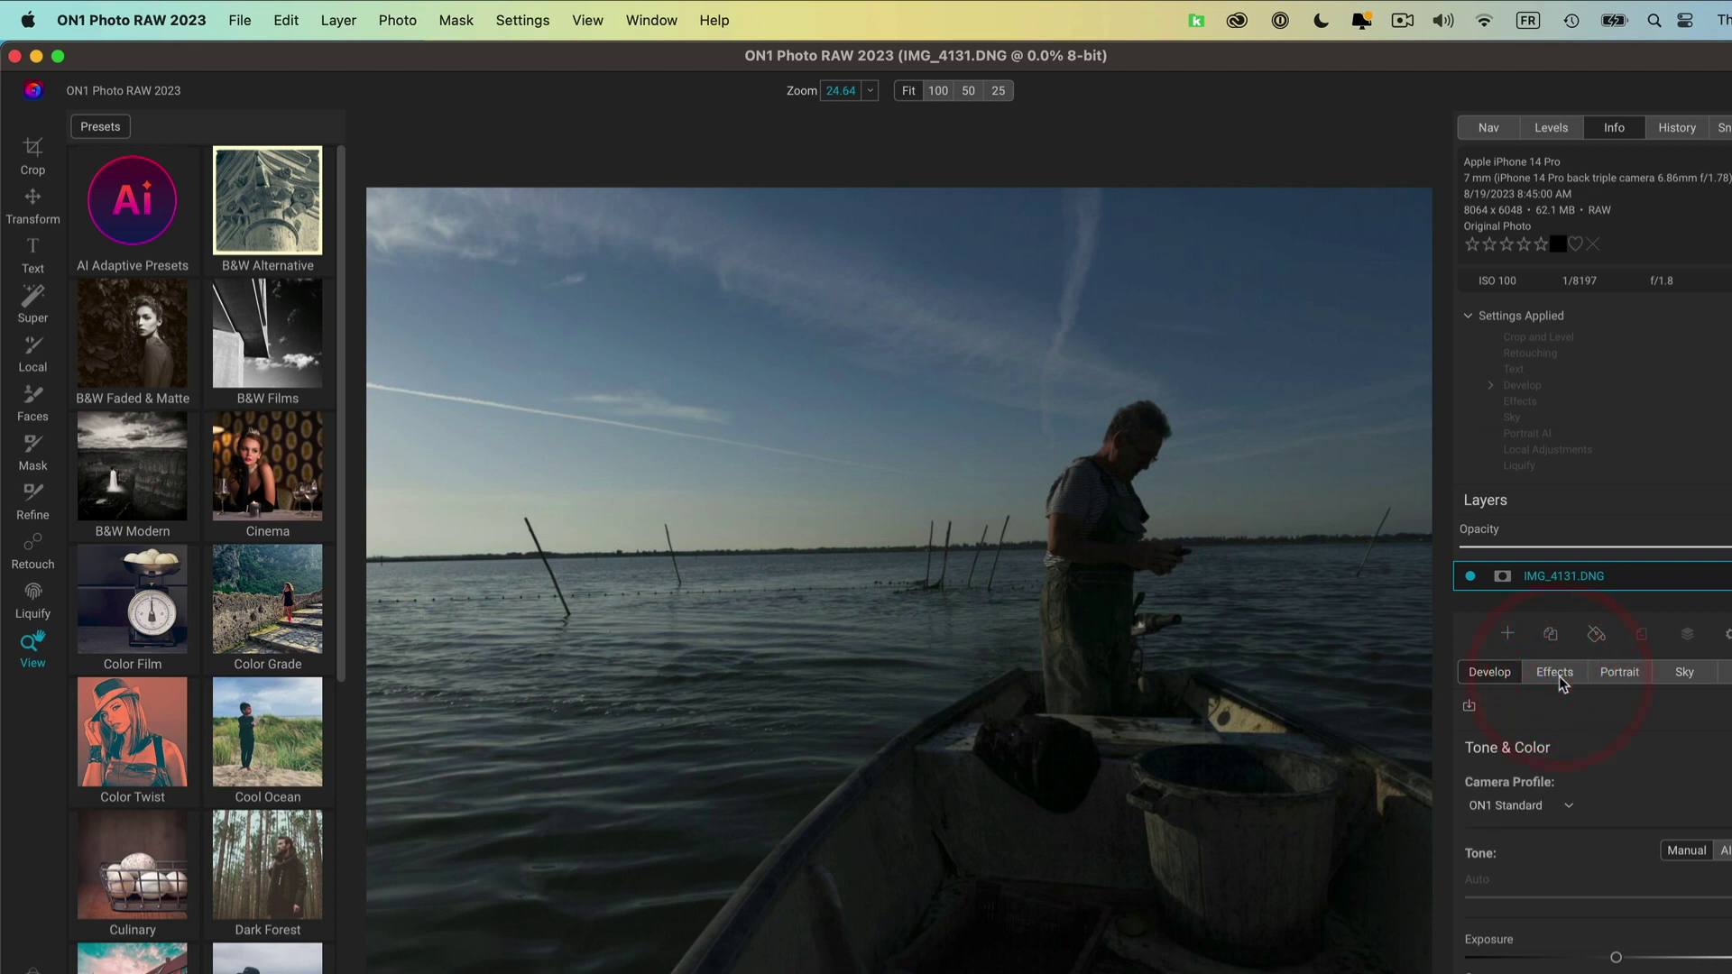
pyautogui.click(1489, 672)
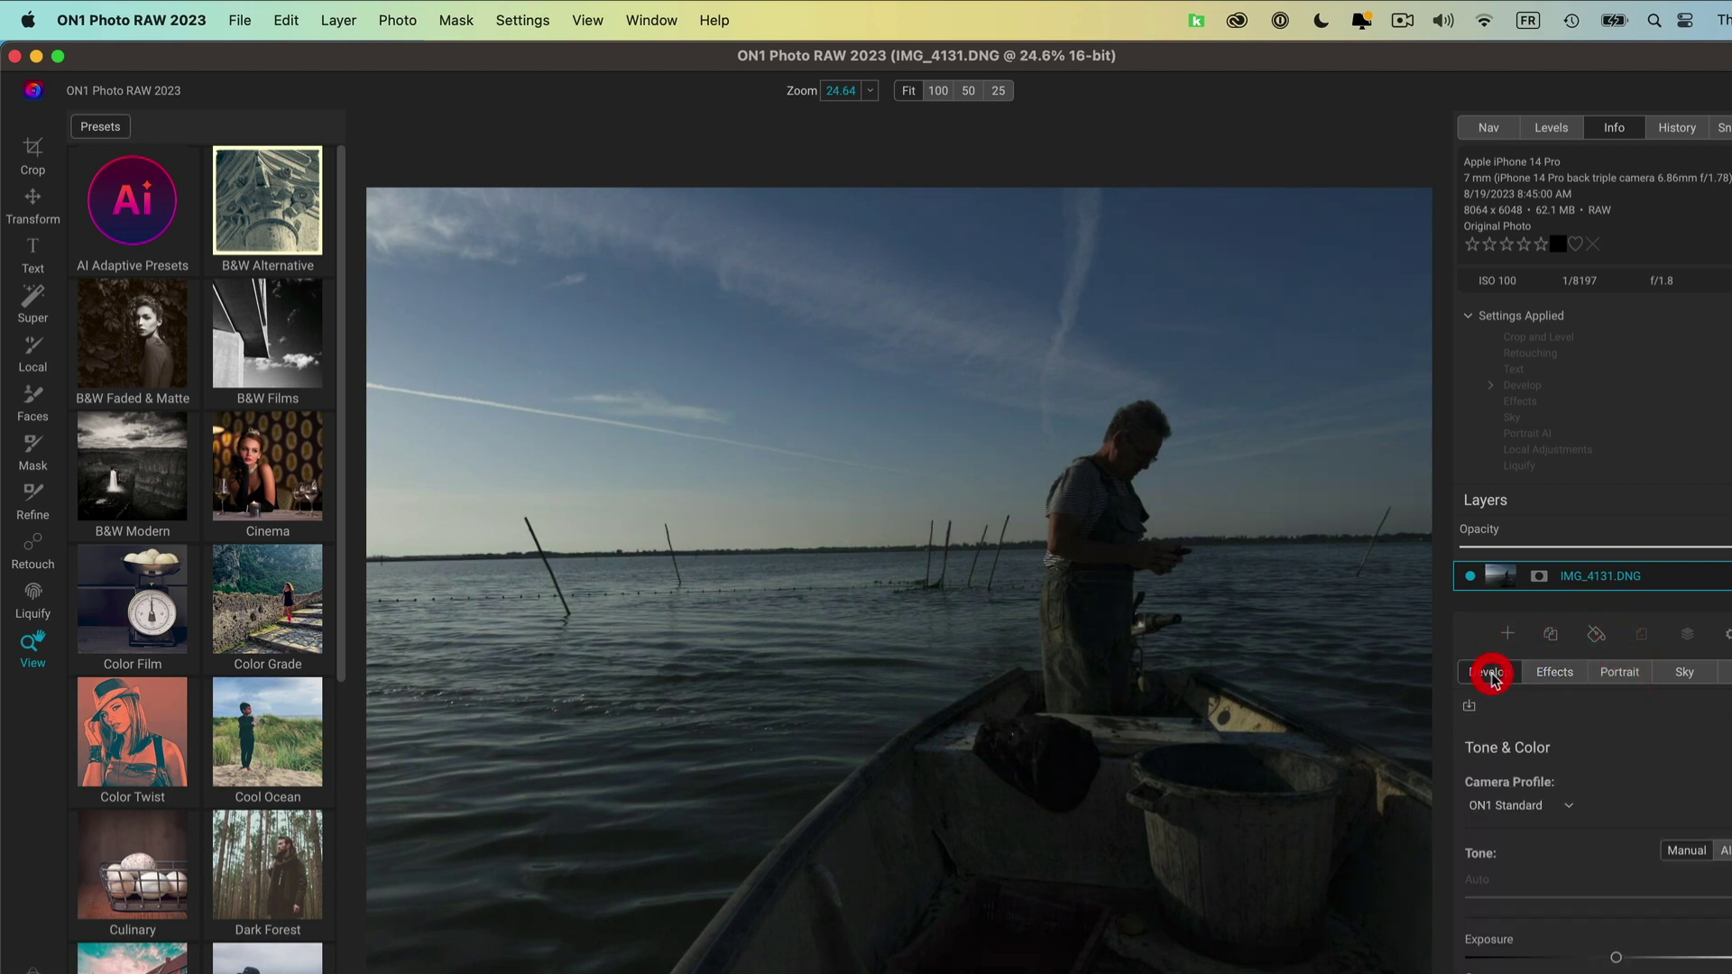
pyautogui.click(1544, 754)
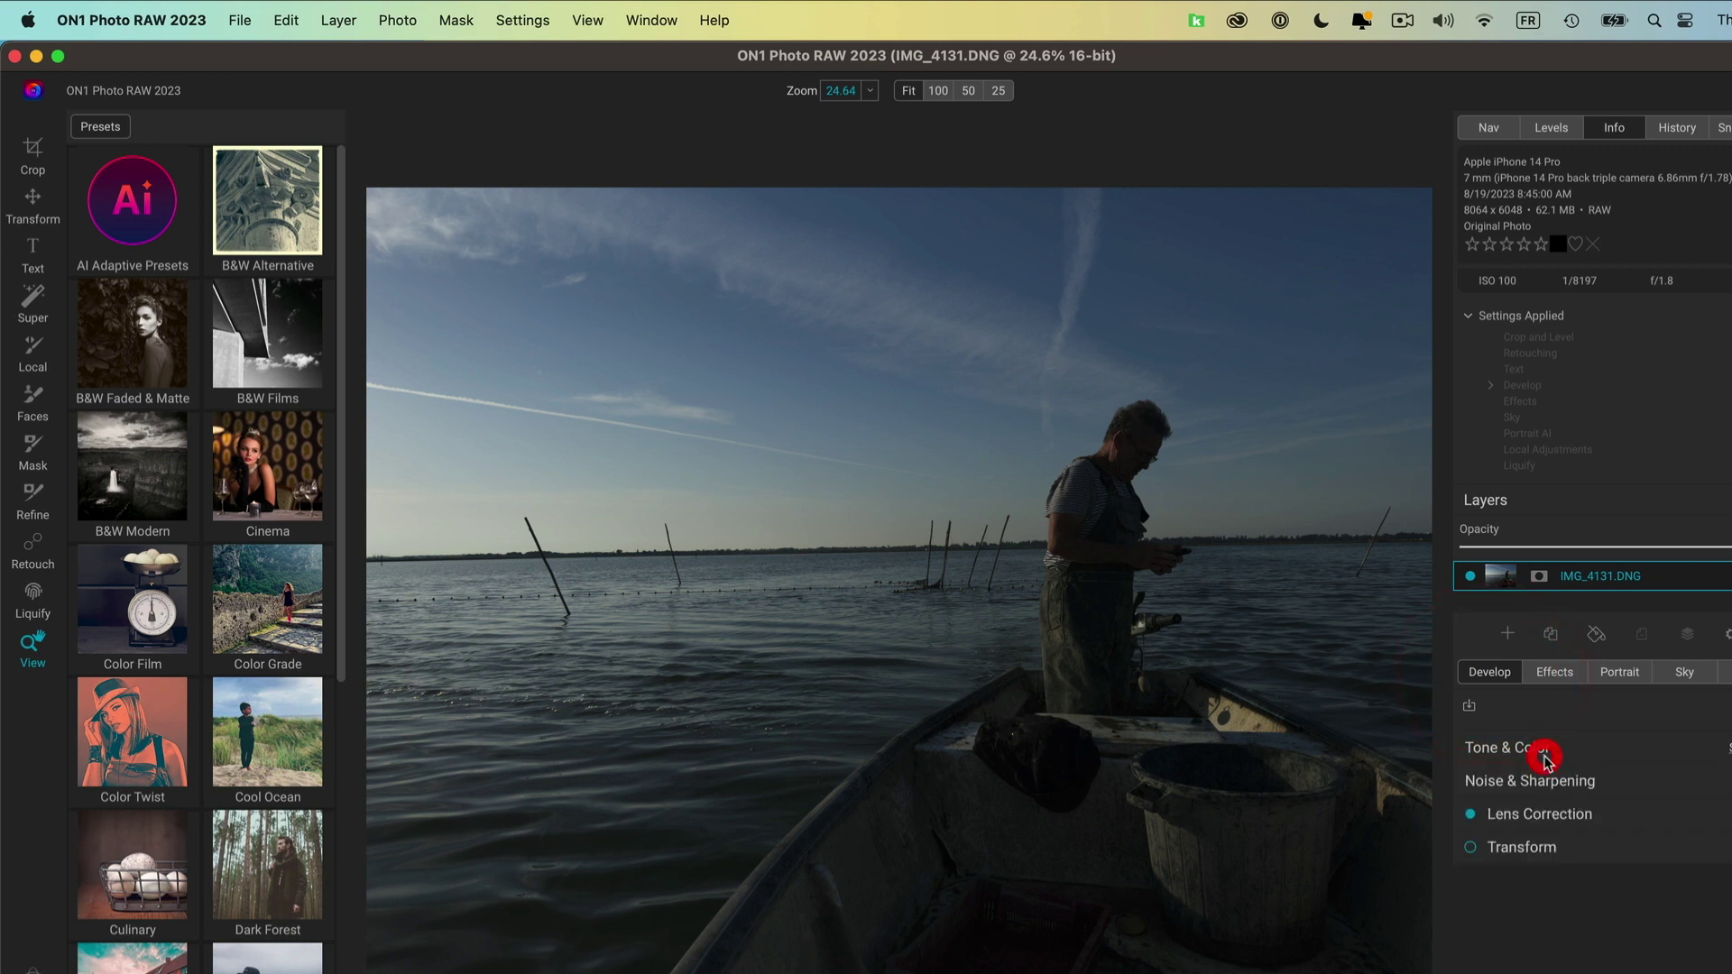
pyautogui.click(1517, 752)
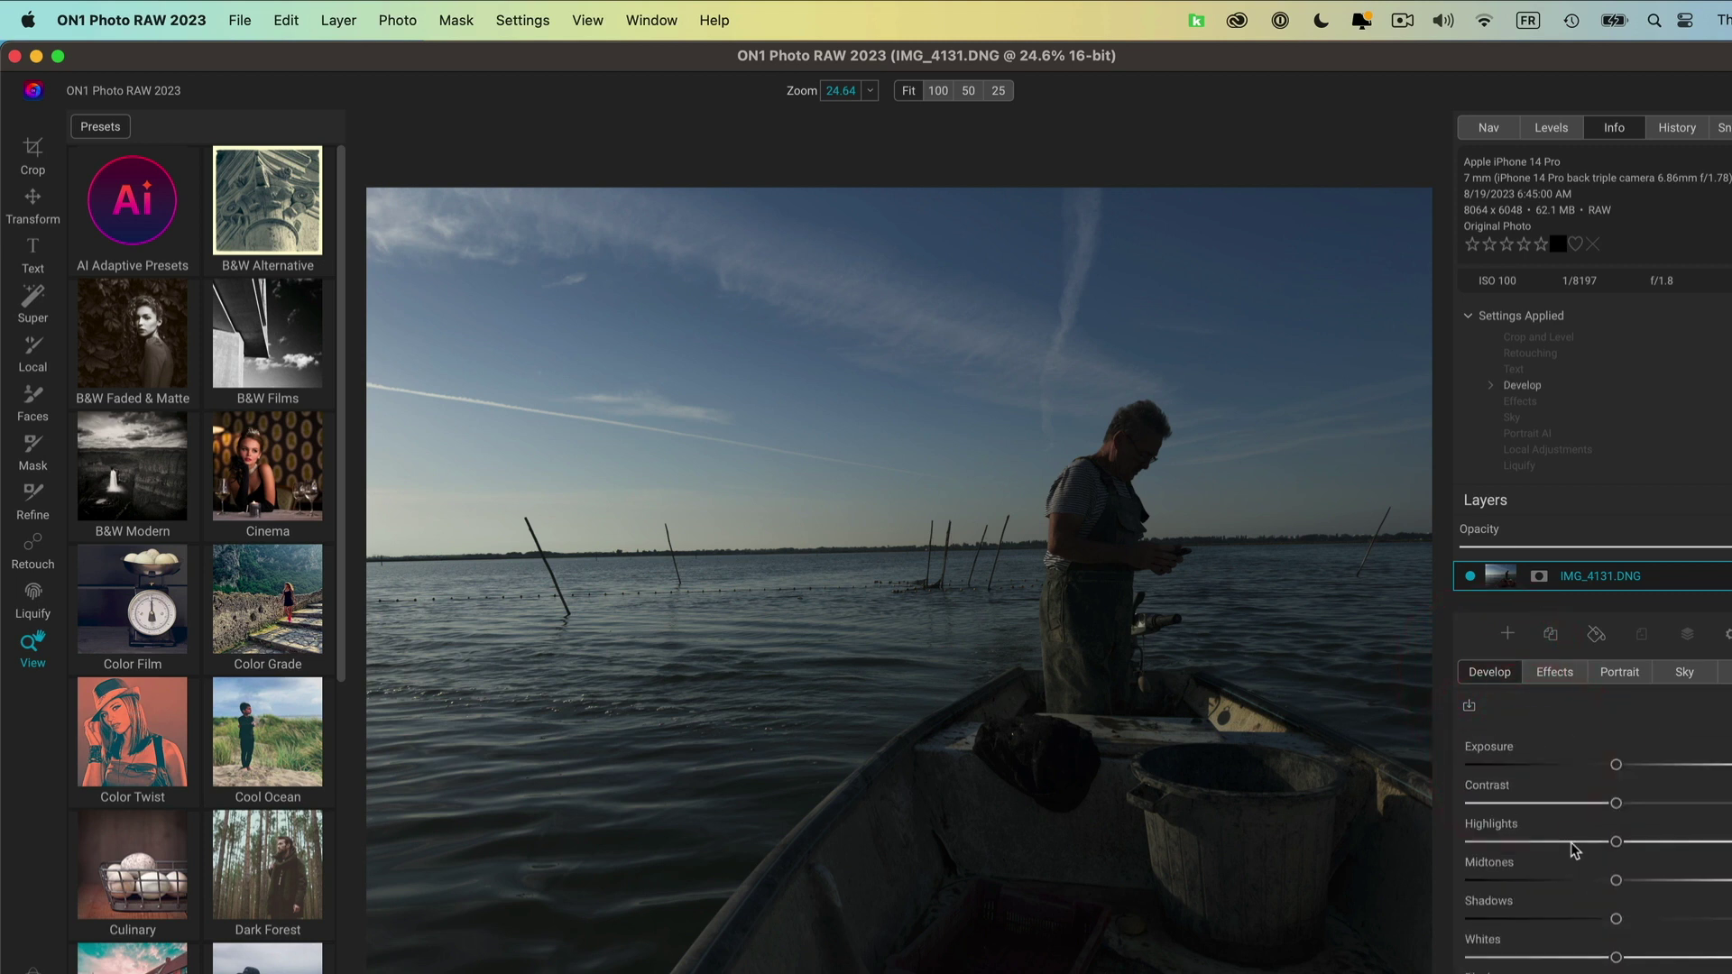
pyautogui.moveTo(1616, 765); pyautogui.dragTo(1663, 766)
pyautogui.moveTo(1616, 842); pyautogui.dragTo(1582, 841)
pyautogui.moveTo(1616, 918); pyautogui.dragTo(1675, 919)
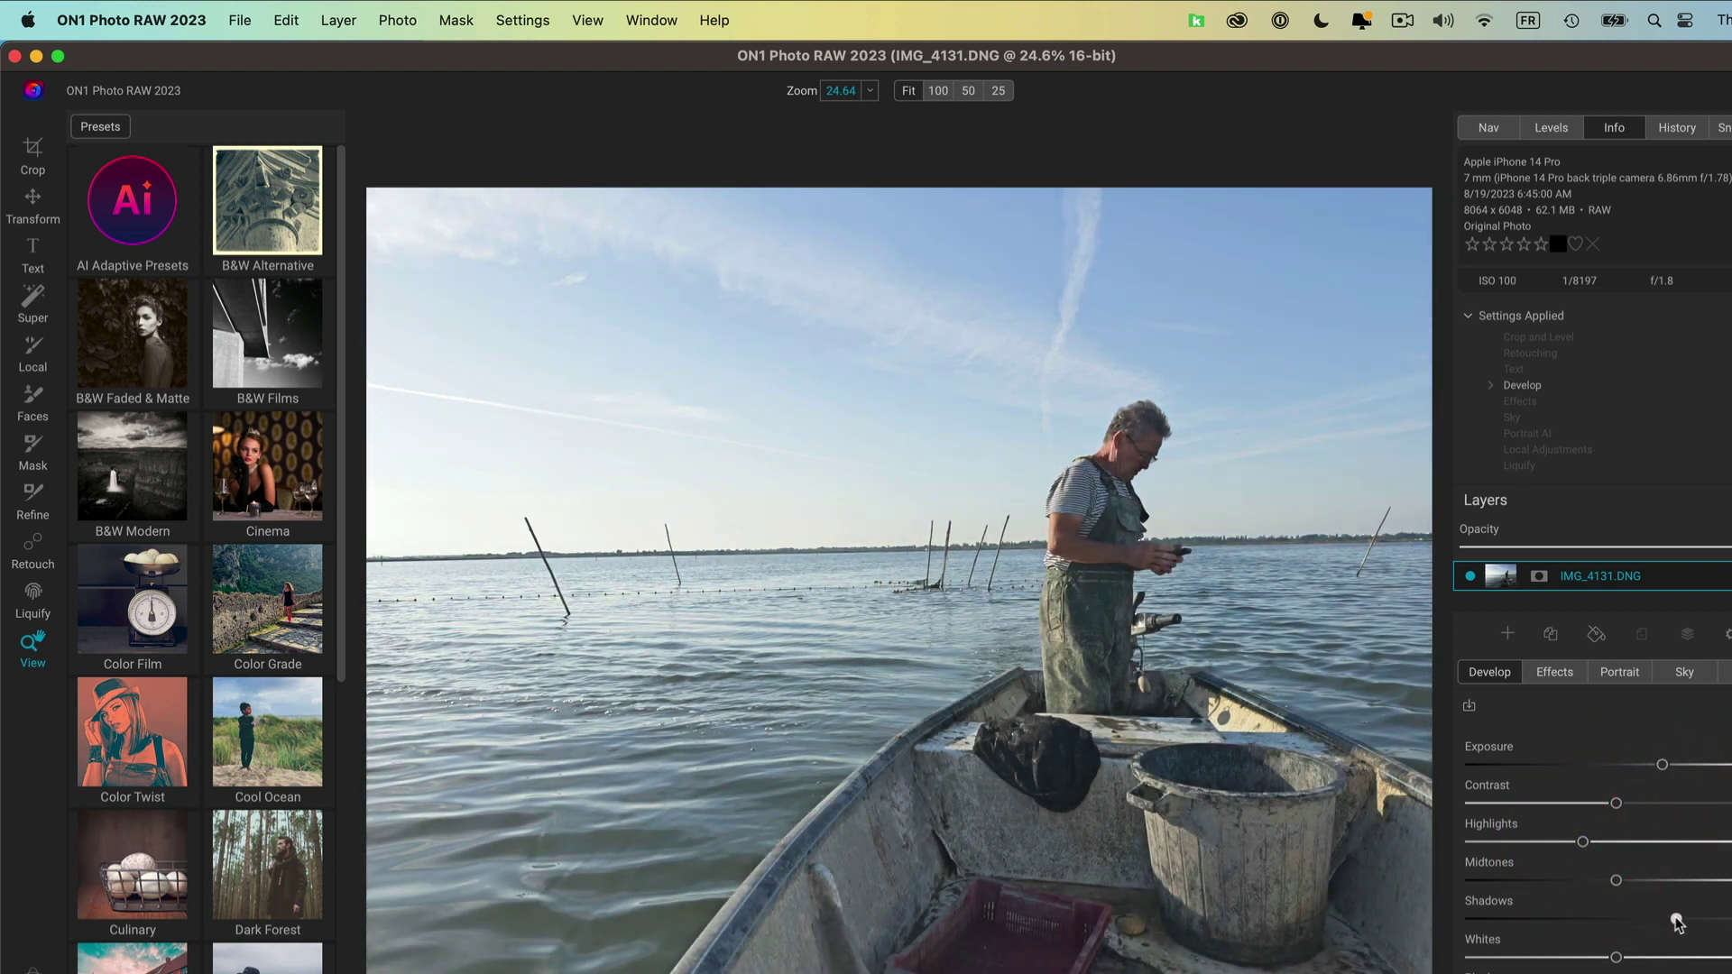
# - Replace the pale sky with the OcuDrone dramatic sky preset and finish the edit
pyautogui.click(1683, 675)
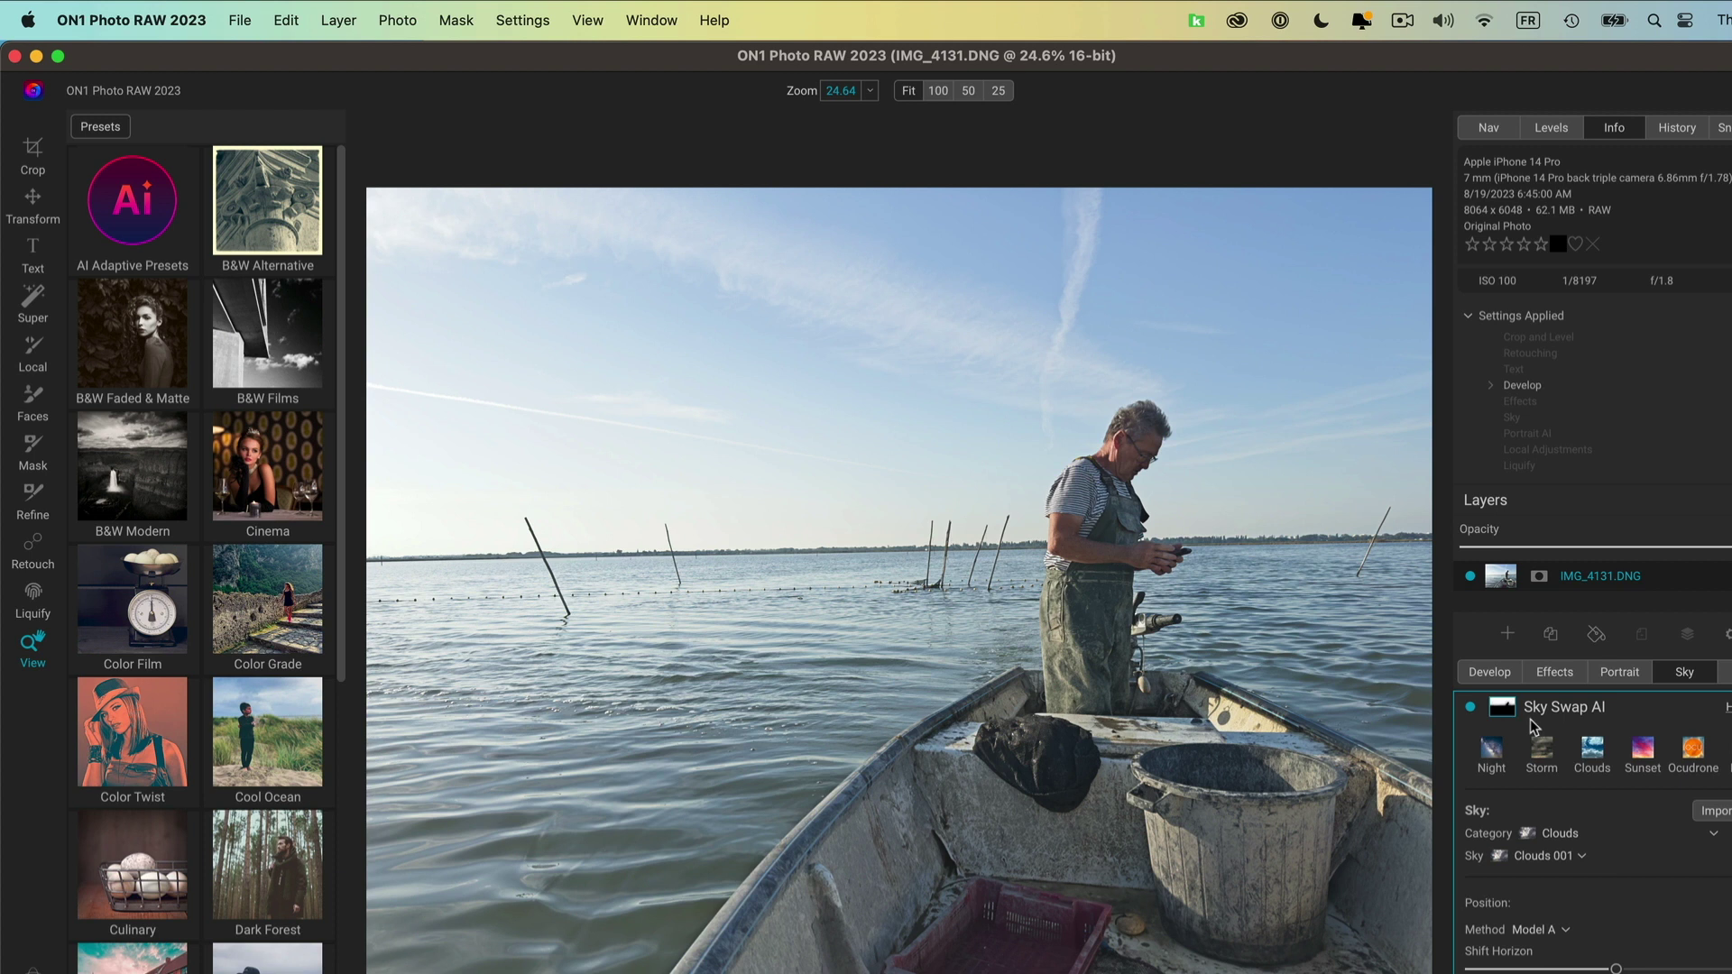
pyautogui.click(1691, 750)
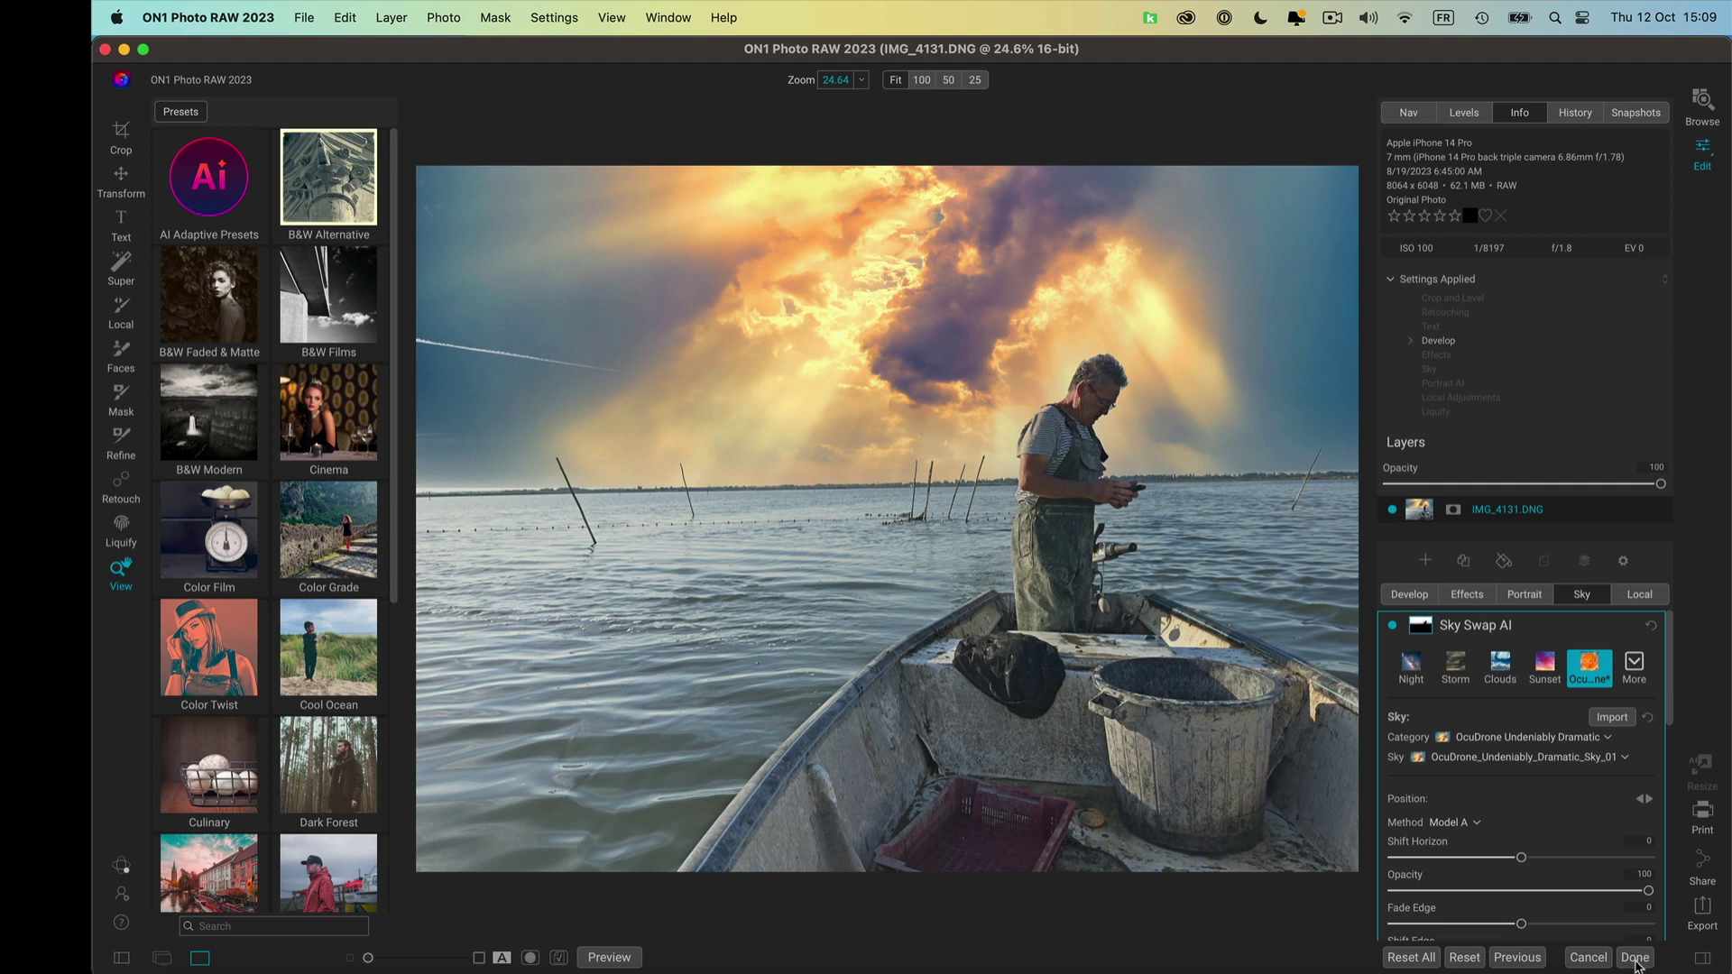
pyautogui.click(1635, 957)
# - Save the sky-swapped boatman edit as IMG_4131, a quality-80 JPEG, in the Renditions folder
pyautogui.click(1635, 958)
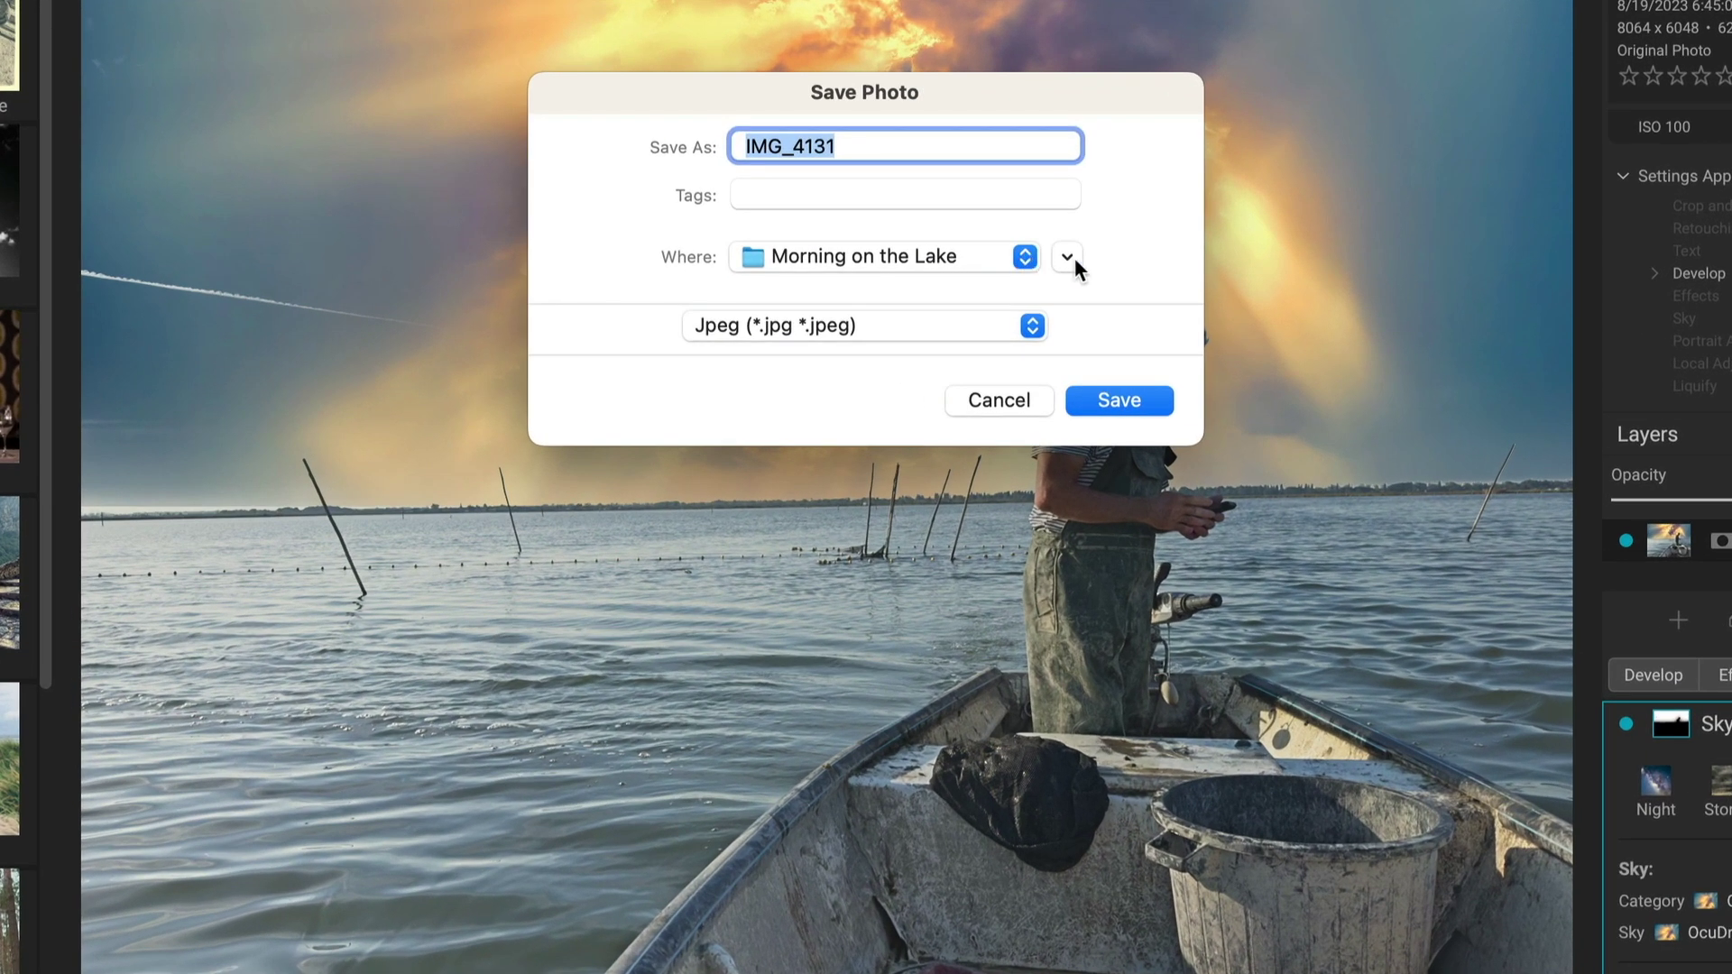
pyautogui.click(1067, 257)
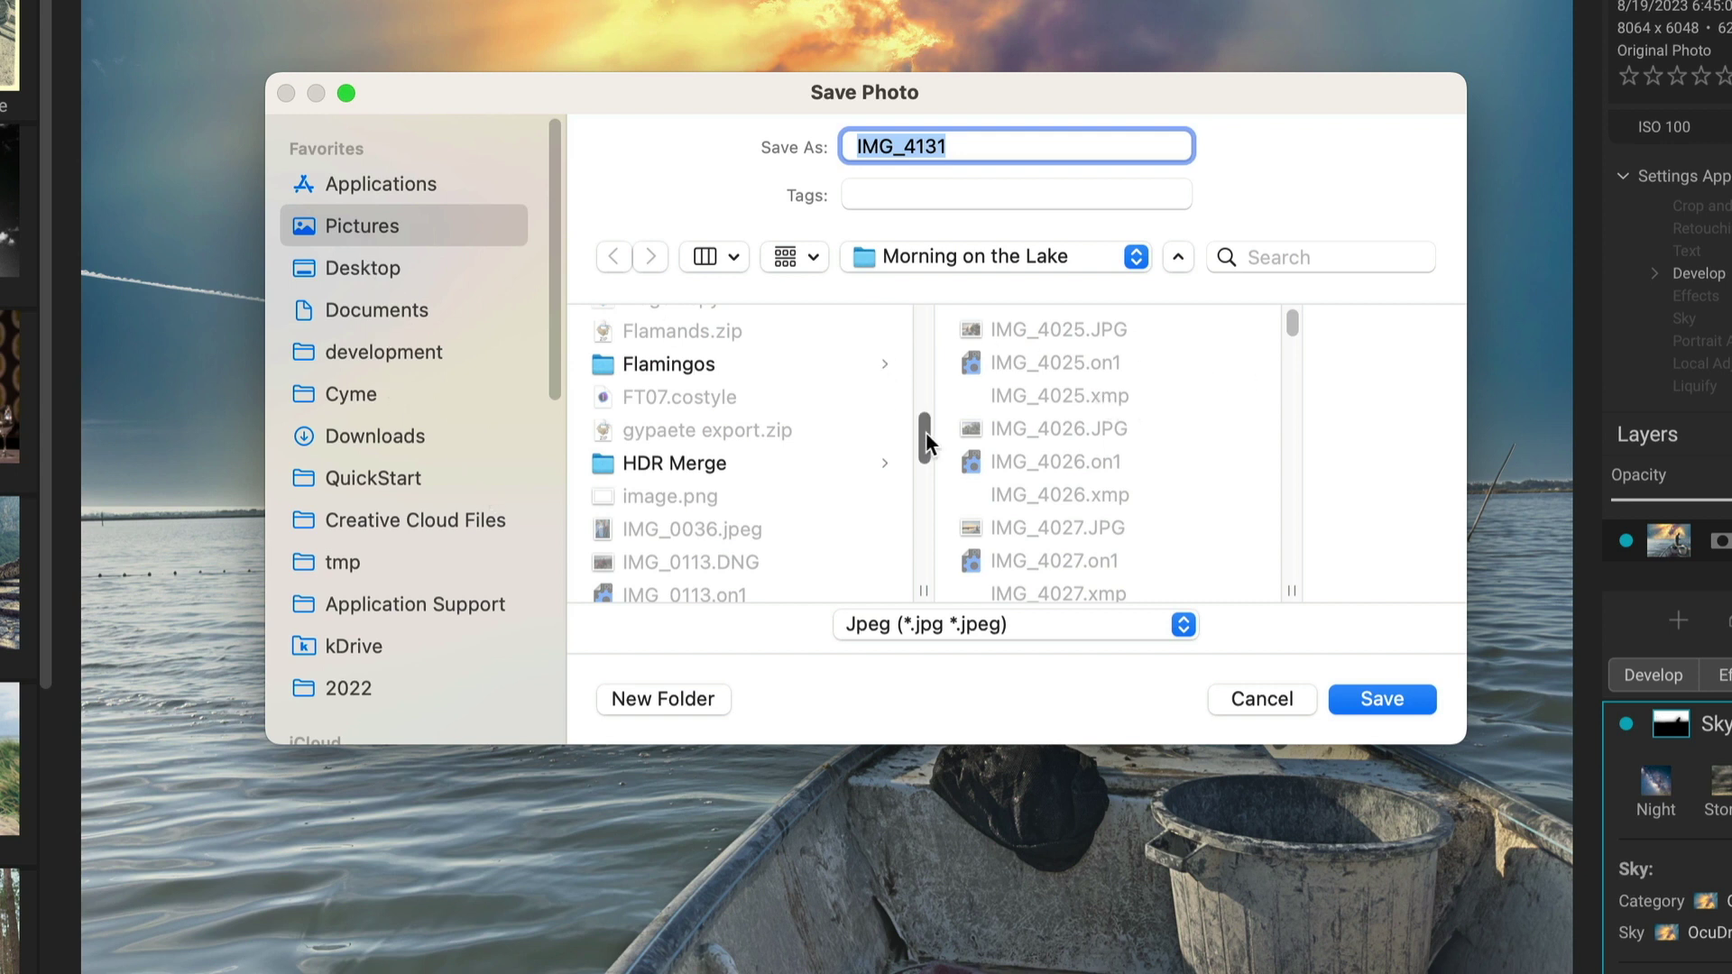
pyautogui.moveTo(926, 431); pyautogui.dragTo(940, 532)
pyautogui.click(716, 537)
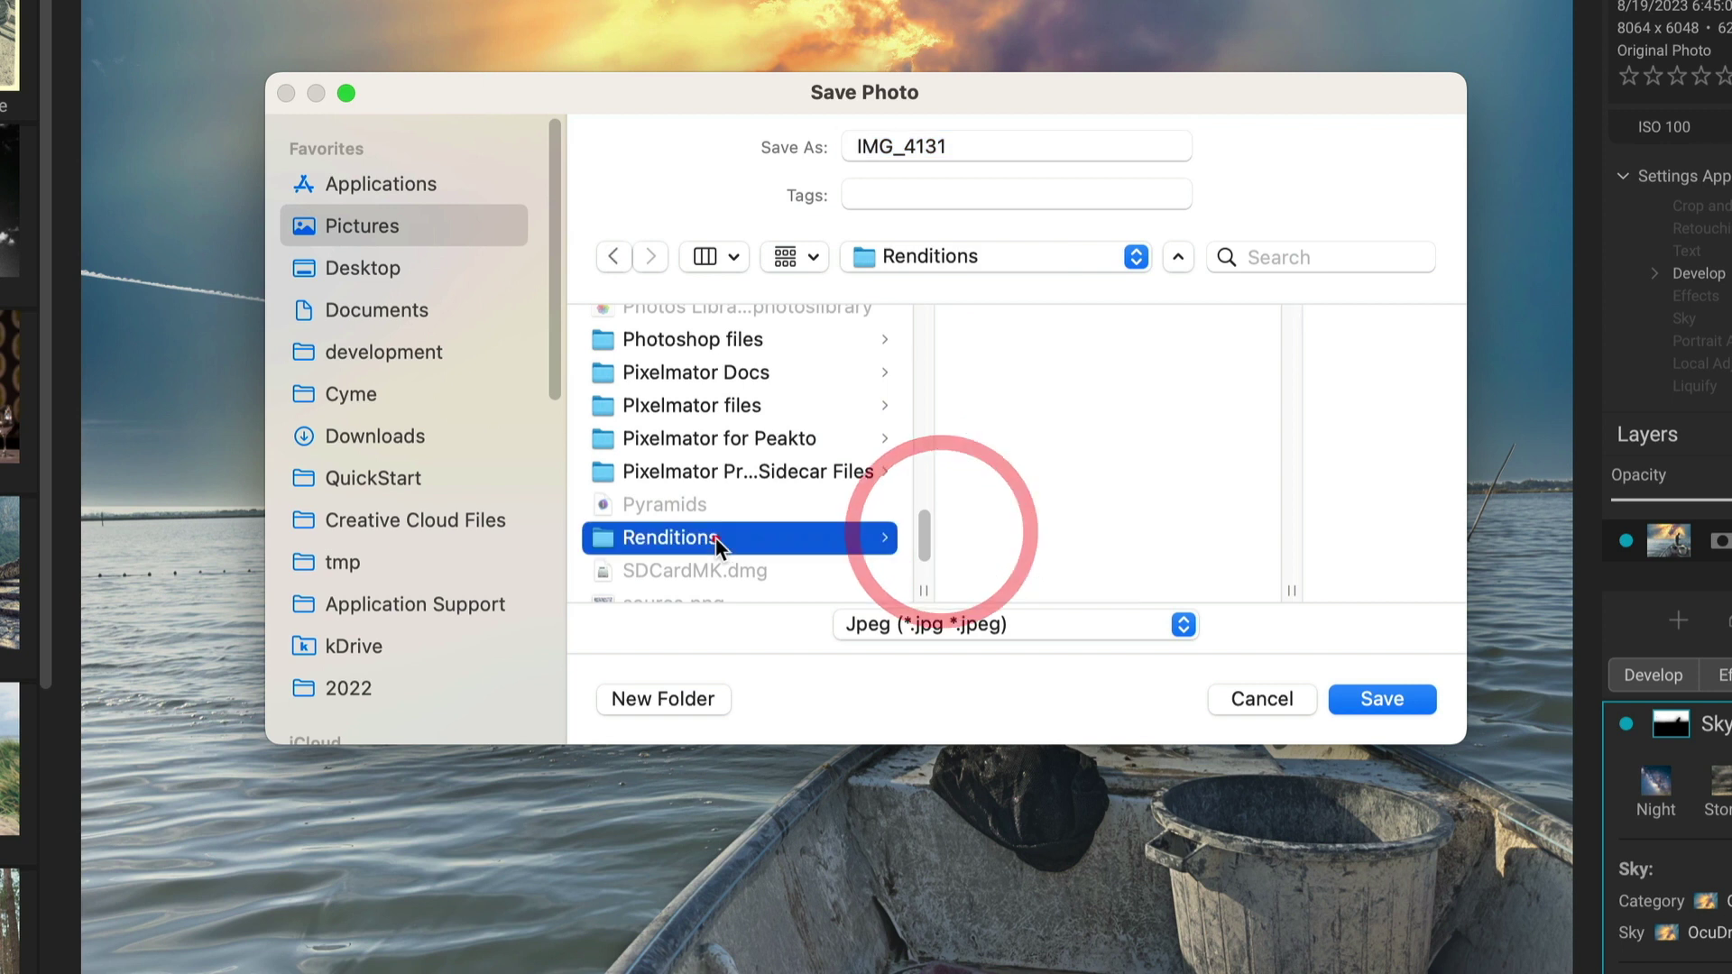
pyautogui.click(1376, 701)
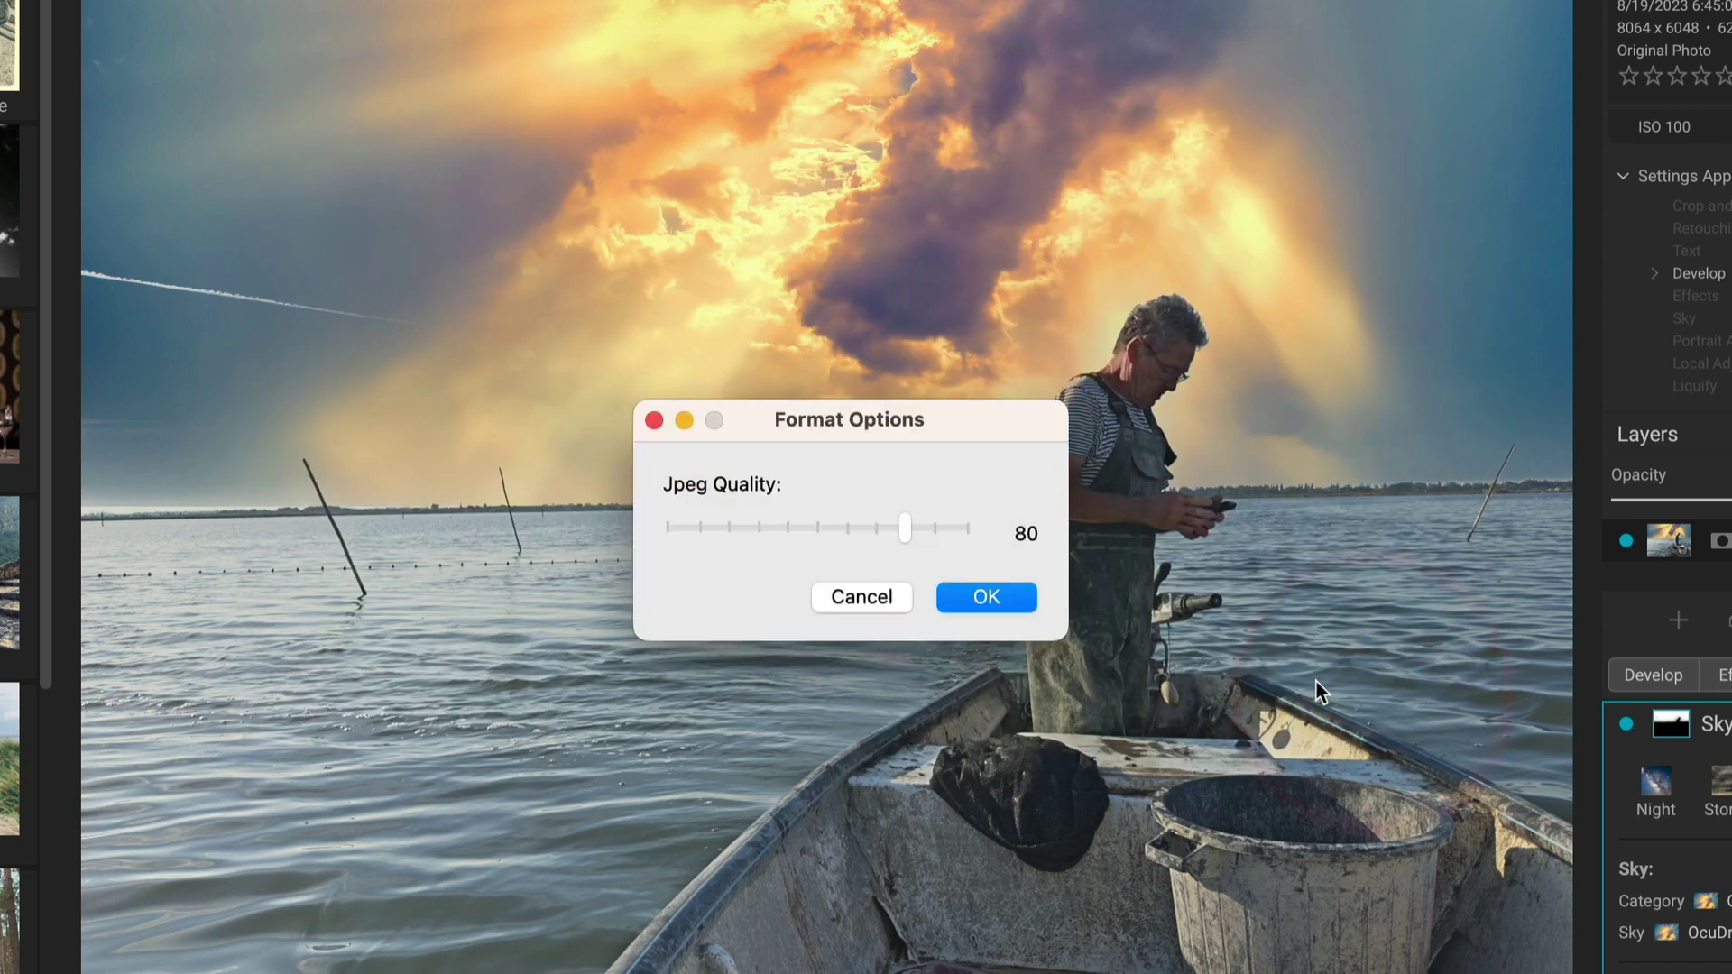
pyautogui.click(999, 599)
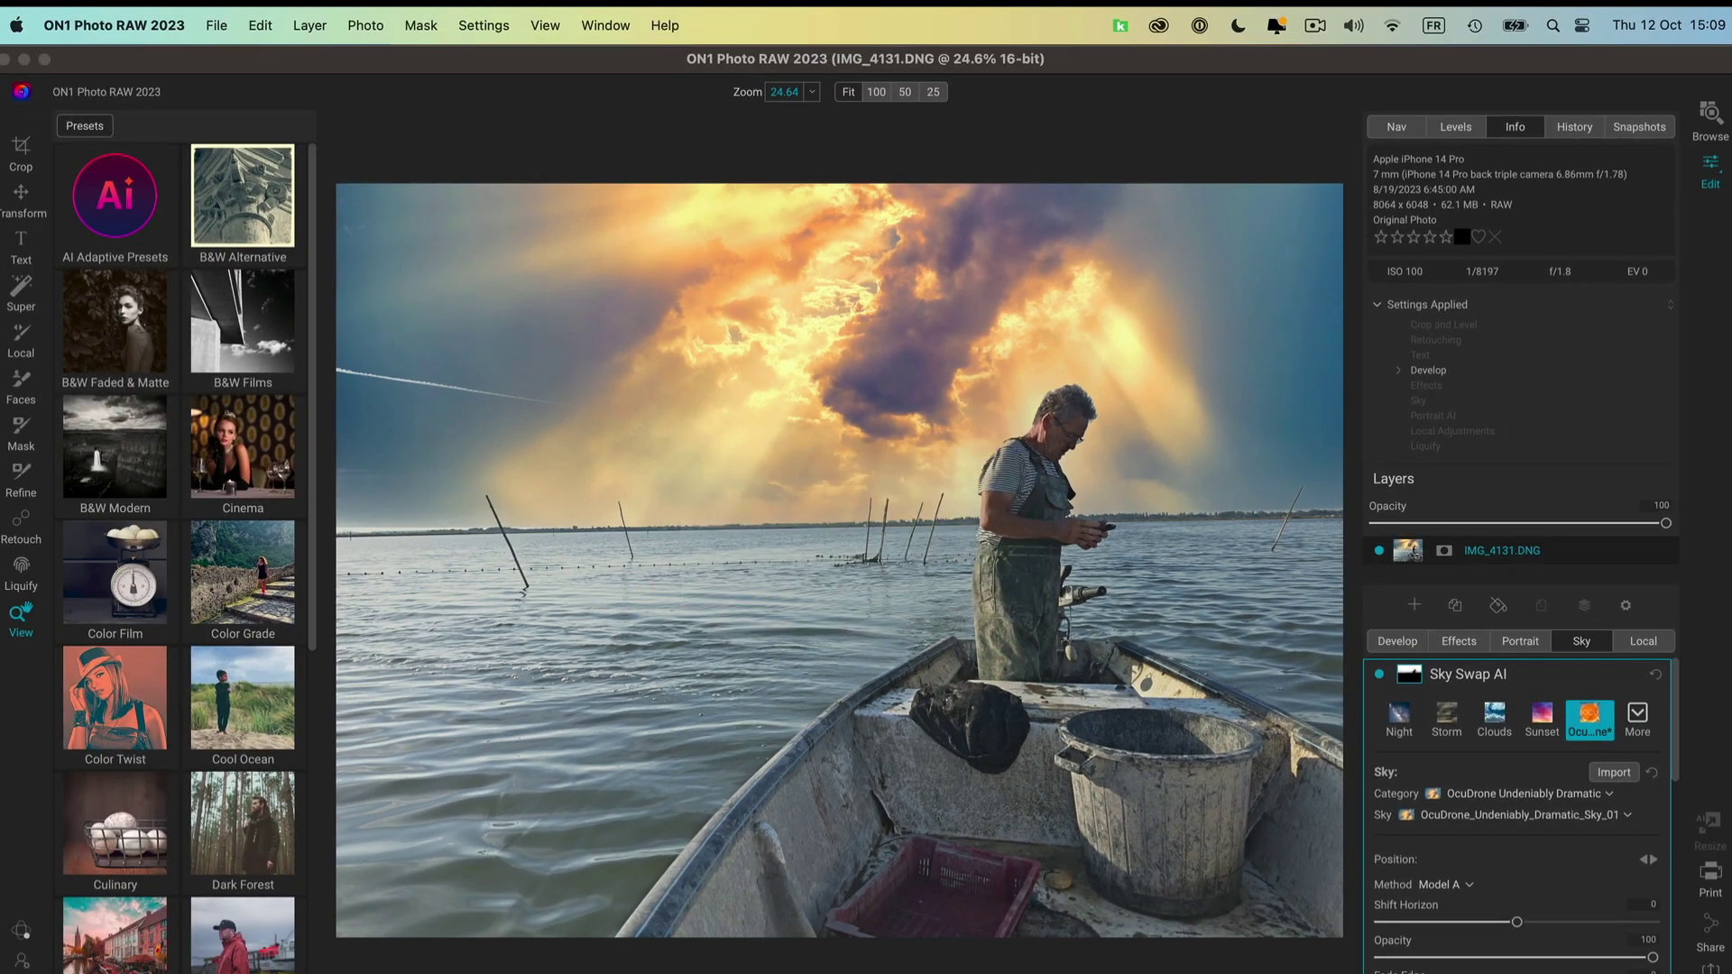
# - Back in Peakto, sync Morning on the Lake, then view the ON1 Photo RAW Renditions folder
pyautogui.press('super+Tab')
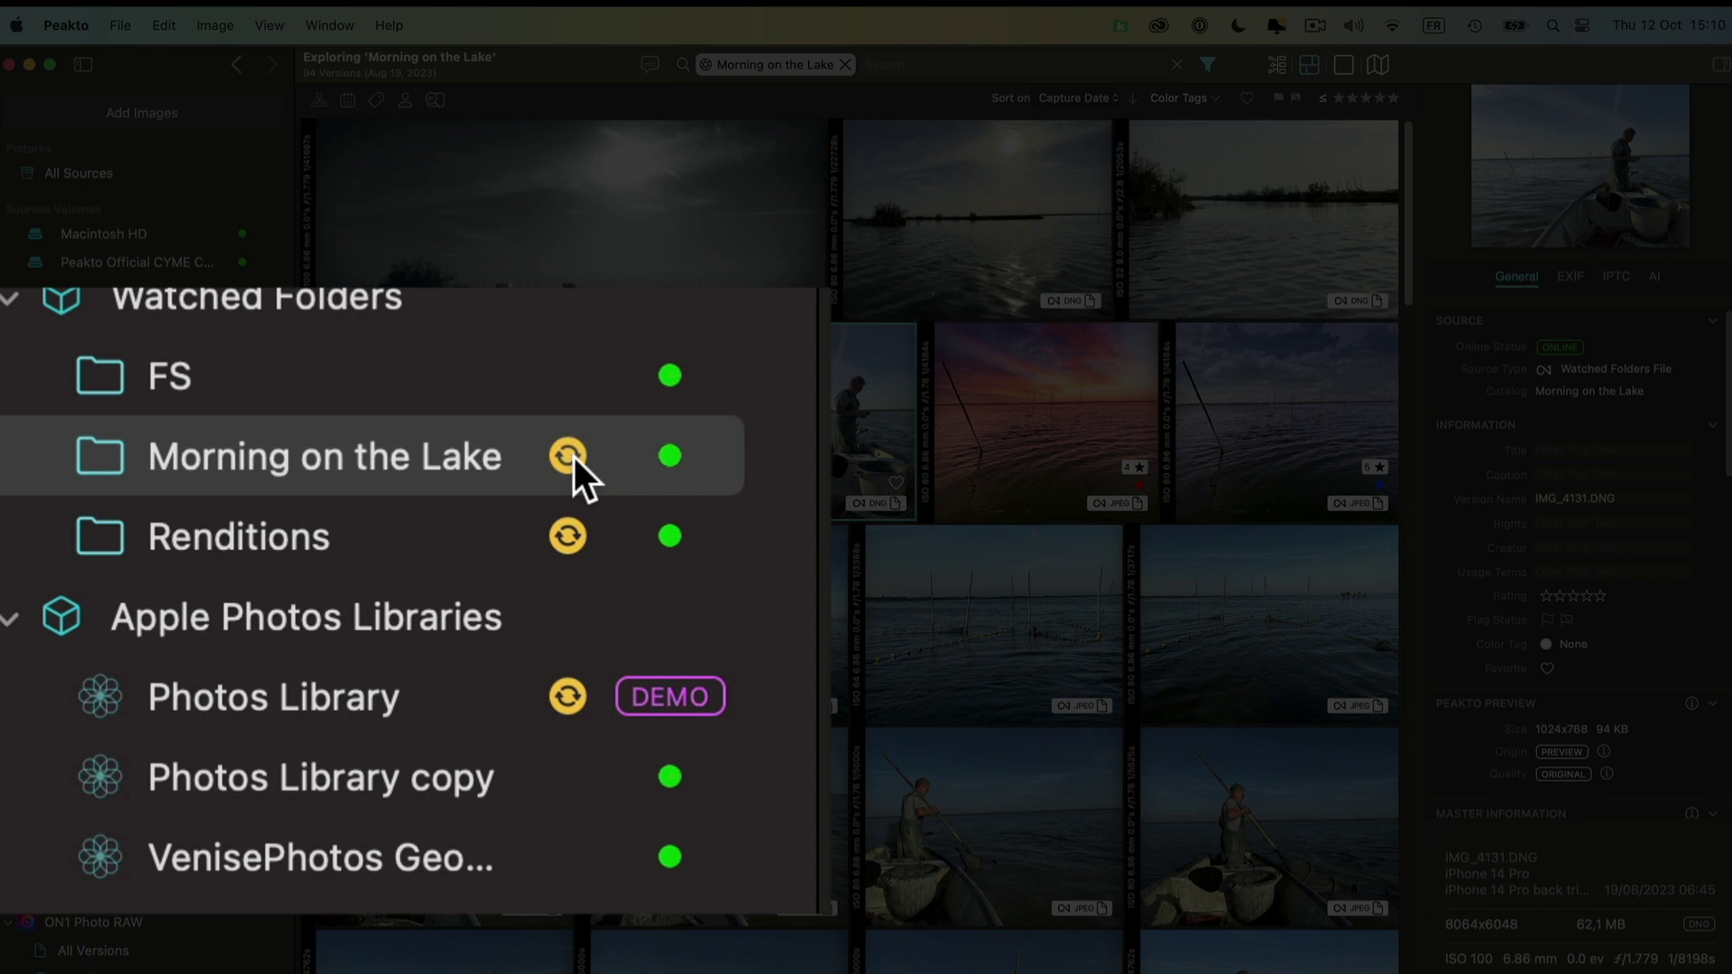
pyautogui.click(206, 549)
pyautogui.click(406, 640)
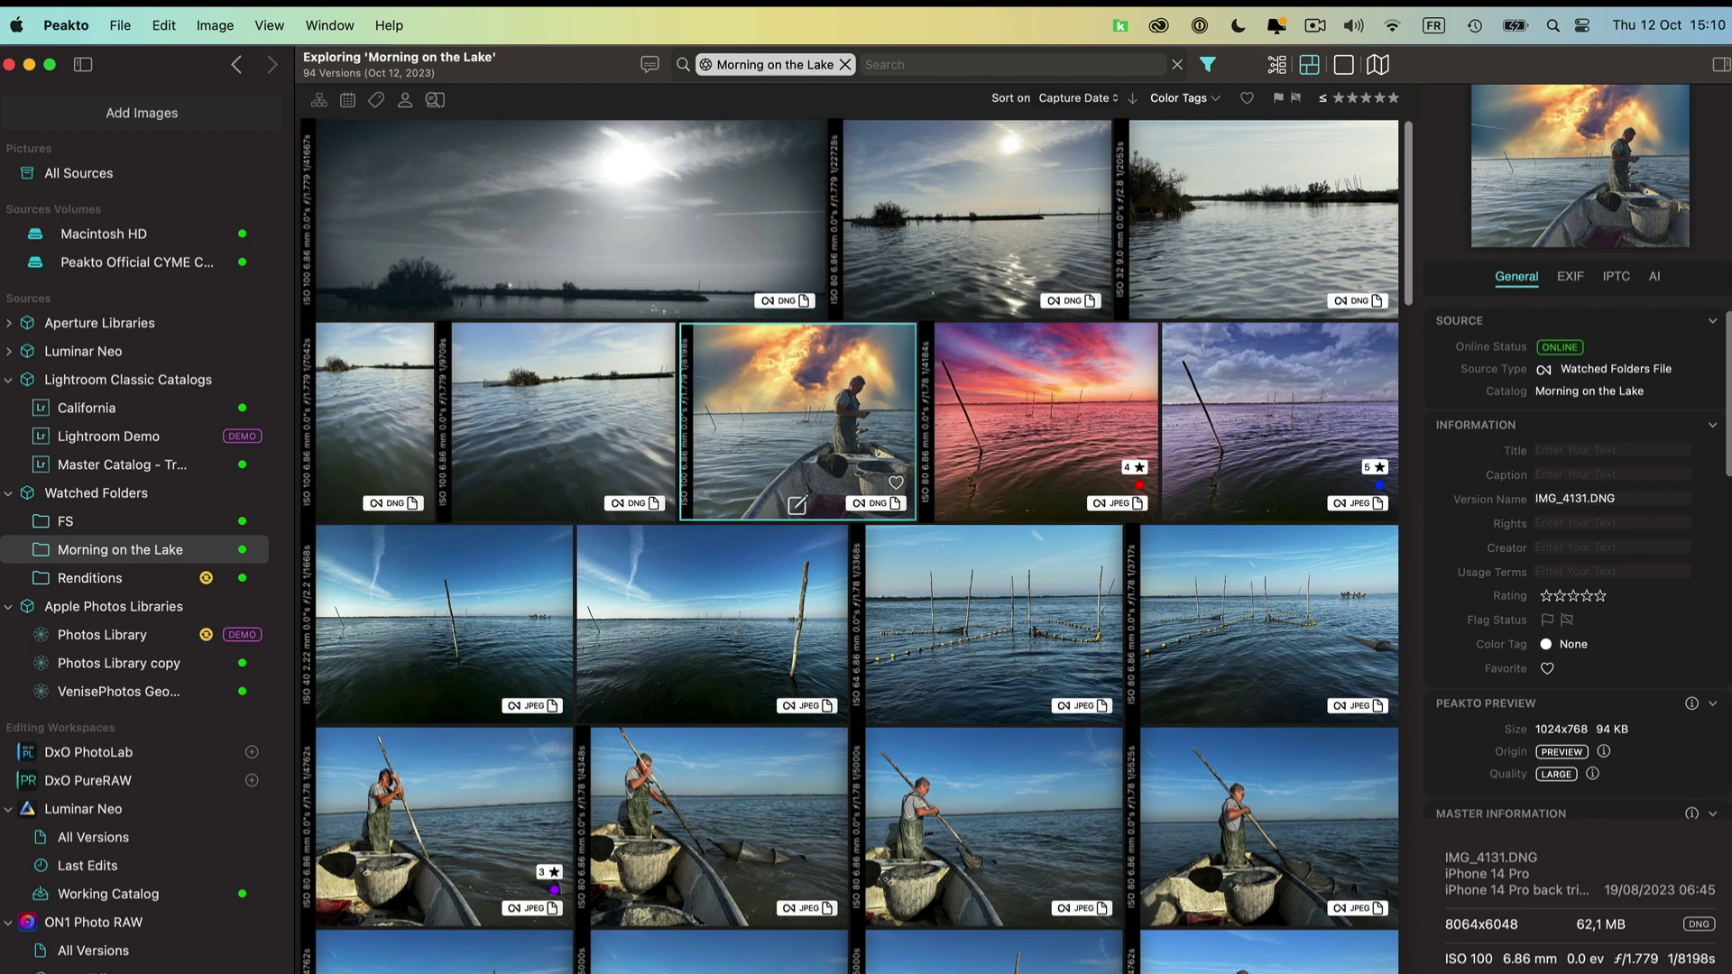
pyautogui.click(135, 970)
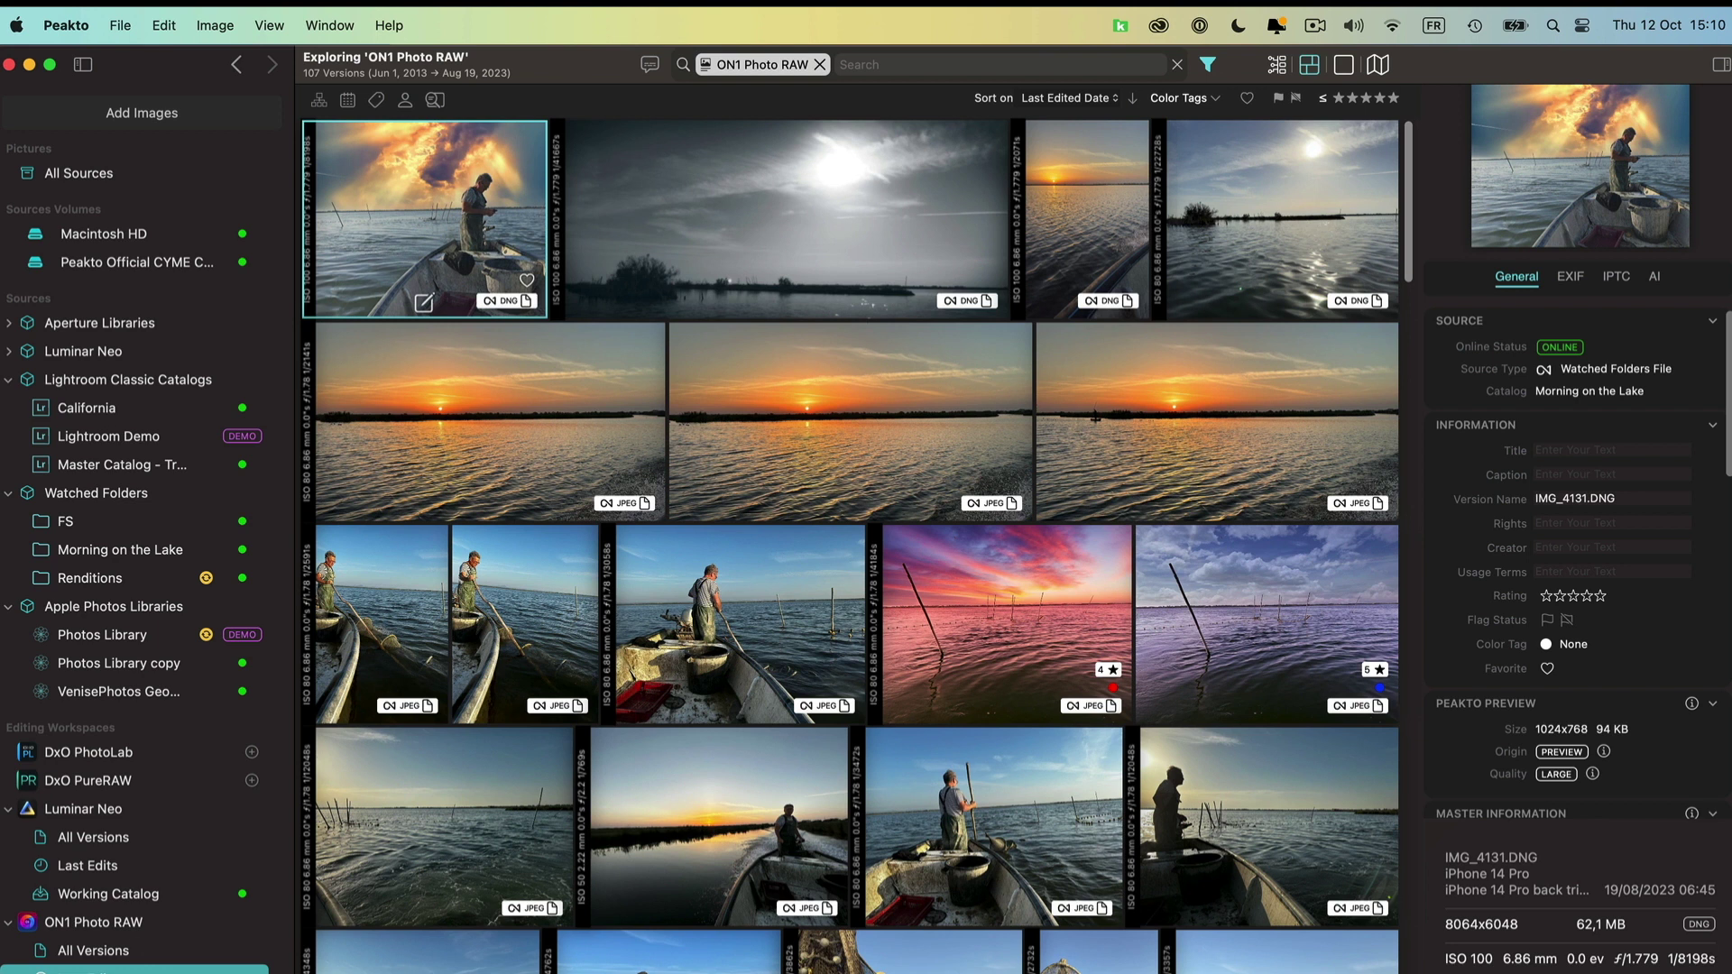
pyautogui.click(90, 580)
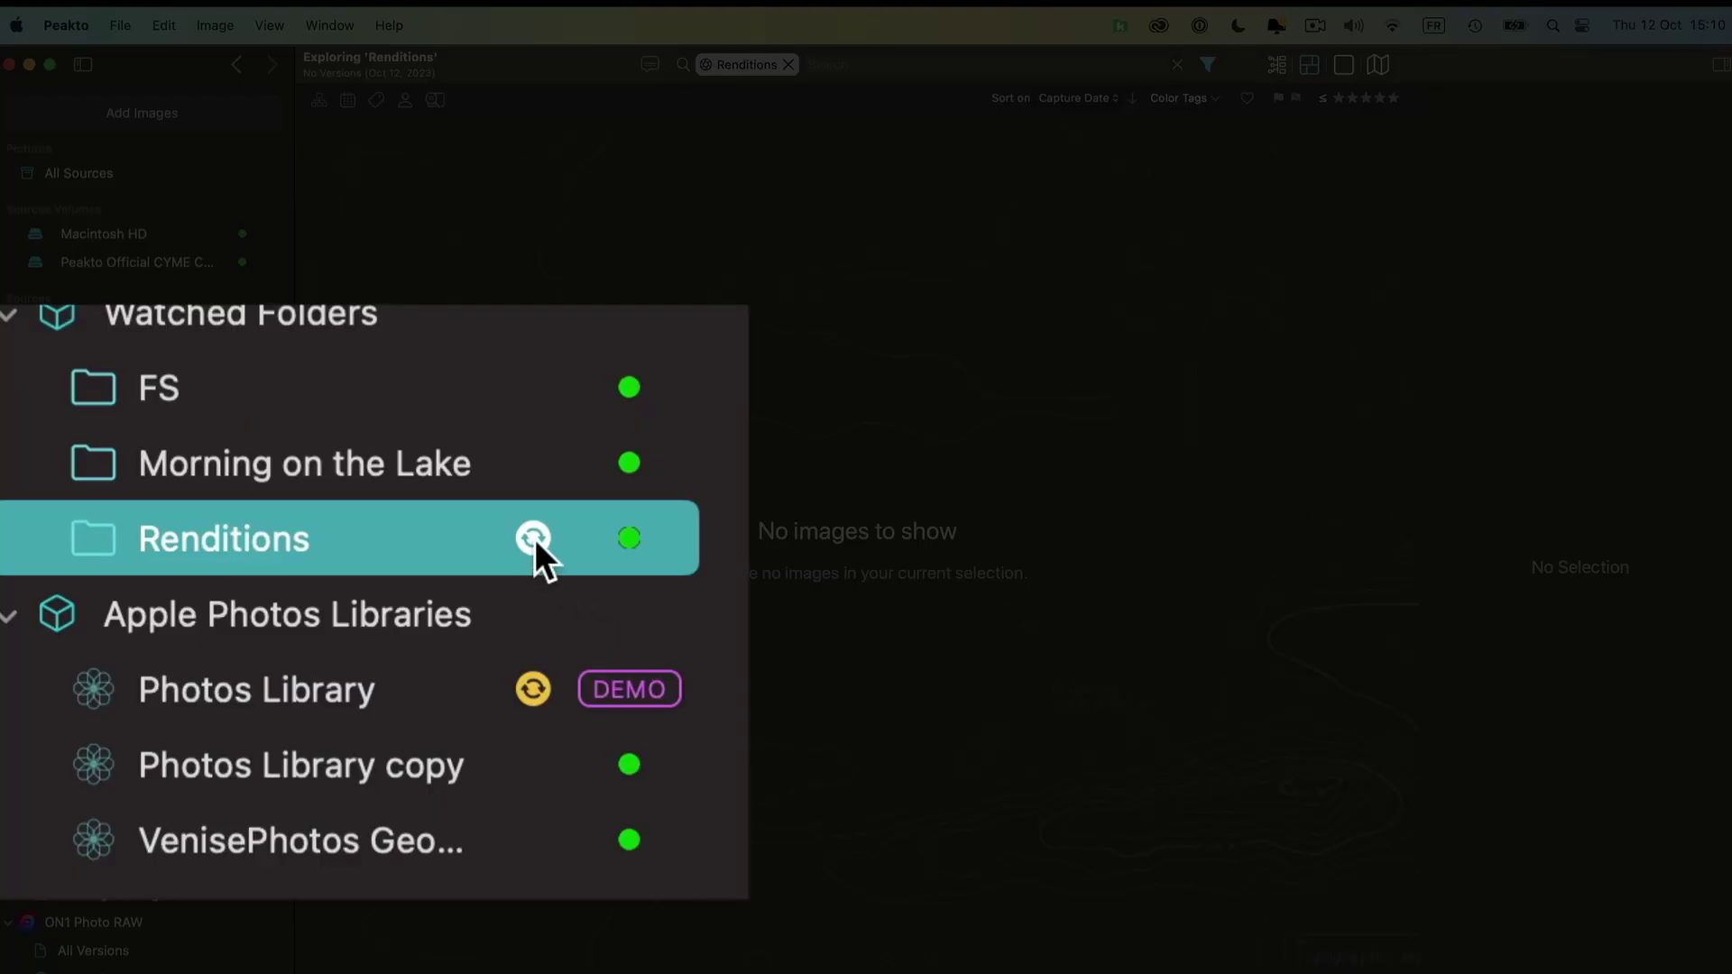
# - Sync the new rendition in Renditions, then scroll Watched Folders up to the sunset-sky DNG and JPEG
pyautogui.click(205, 577)
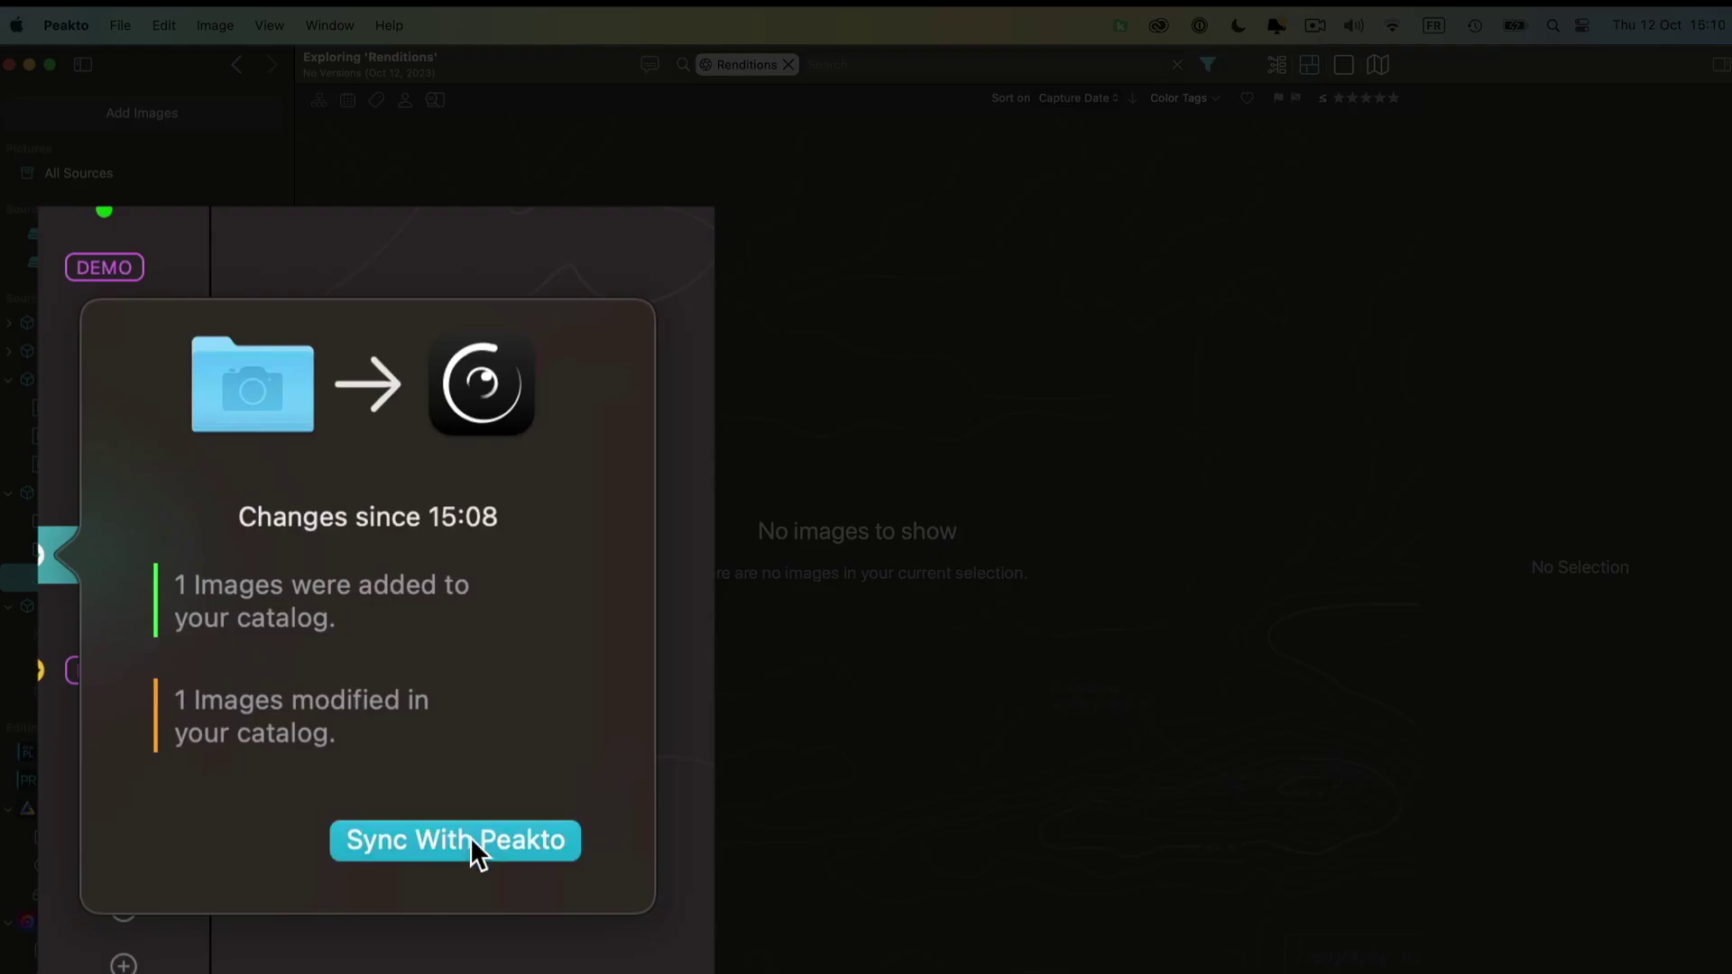
pyautogui.click(469, 719)
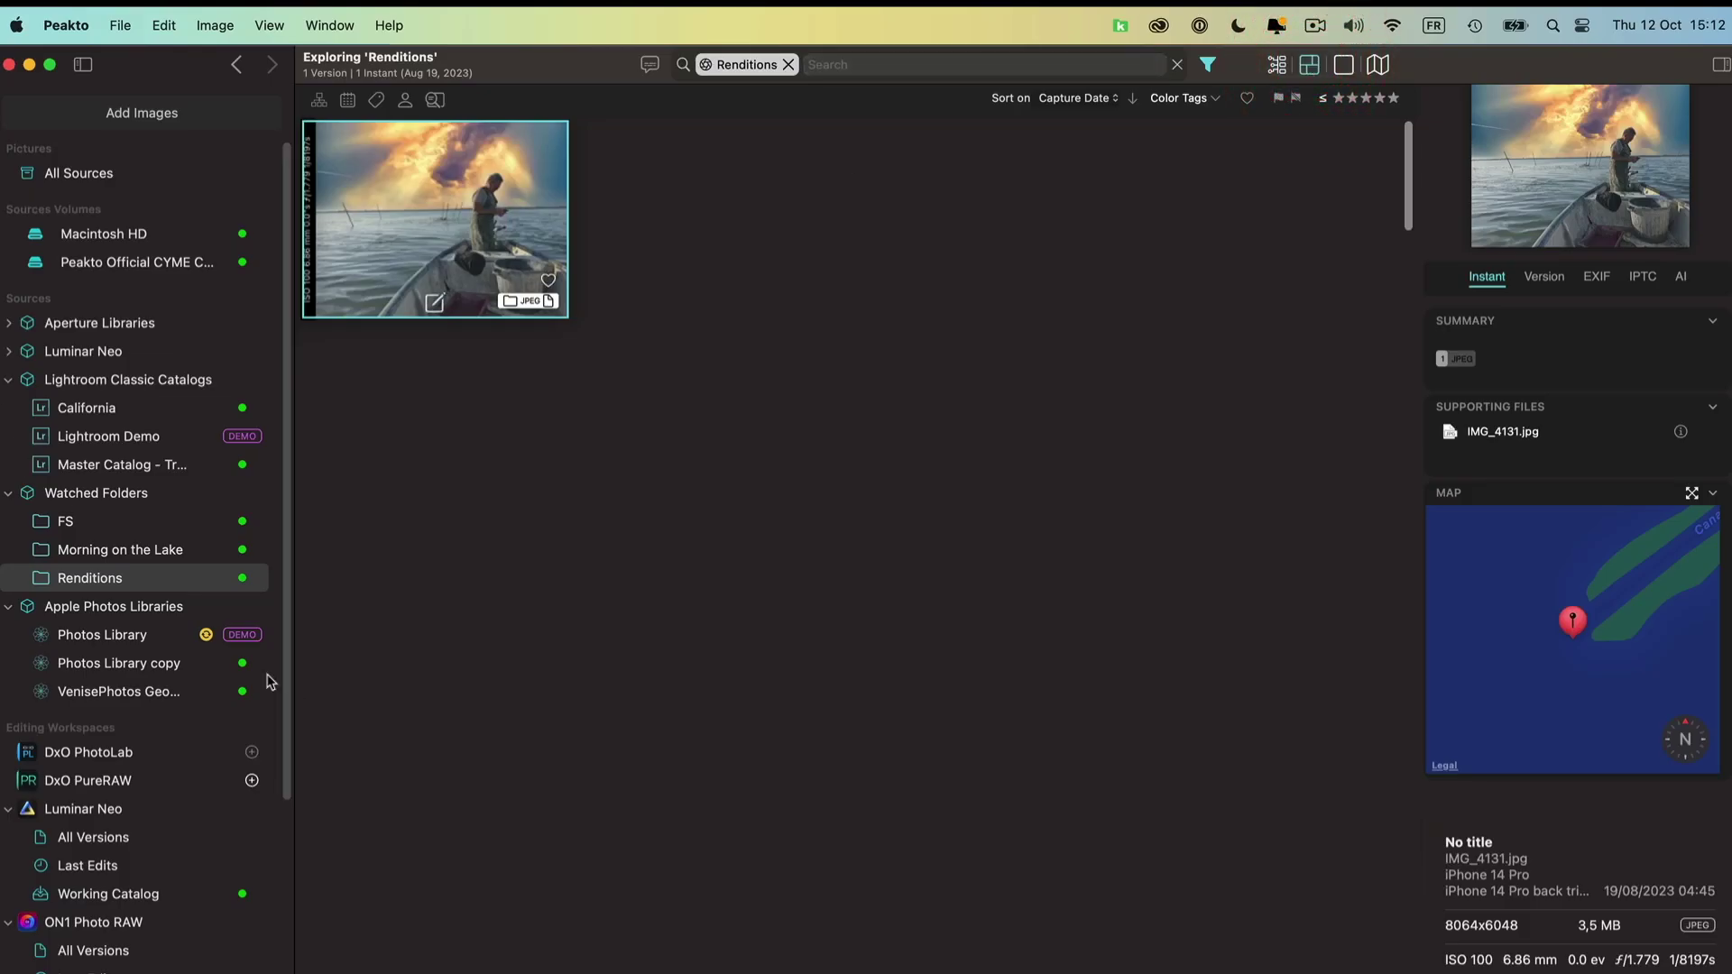
pyautogui.click(110, 497)
pyautogui.scroll(4, 602, 439)
pyautogui.scroll(1, 603, 439)
pyautogui.scroll(5, 606, 447)
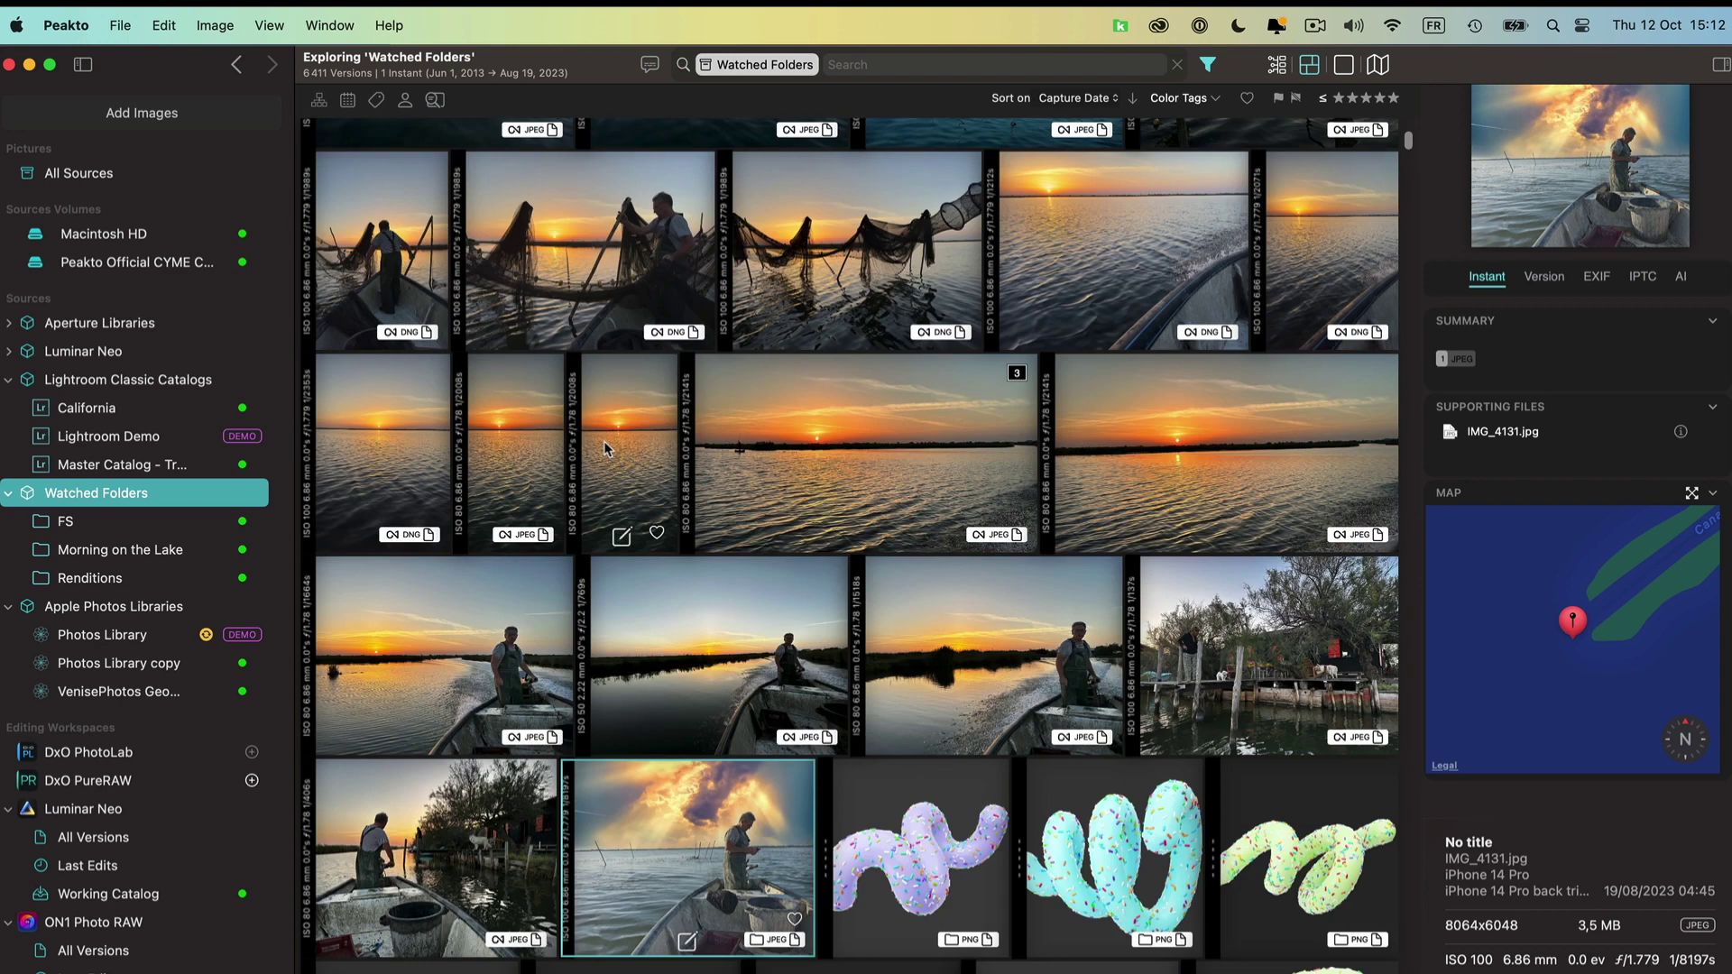
pyautogui.scroll(-6, 605, 451)
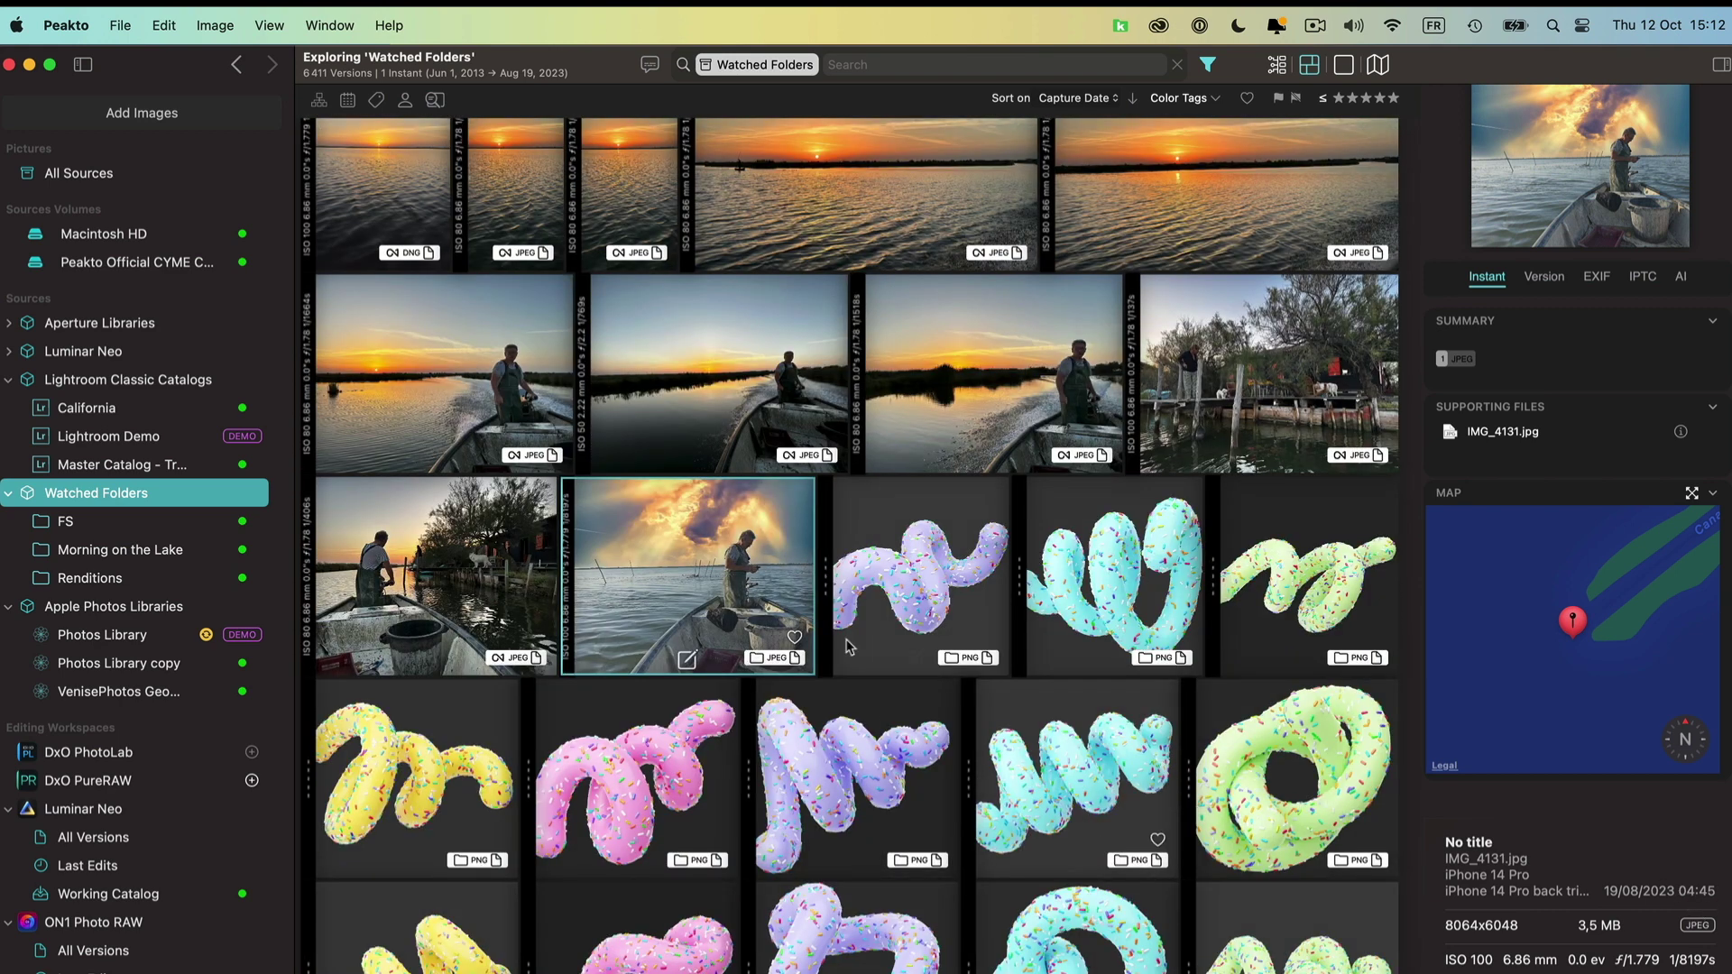
pyautogui.scroll(5, 706, 621)
pyautogui.scroll(8, 706, 620)
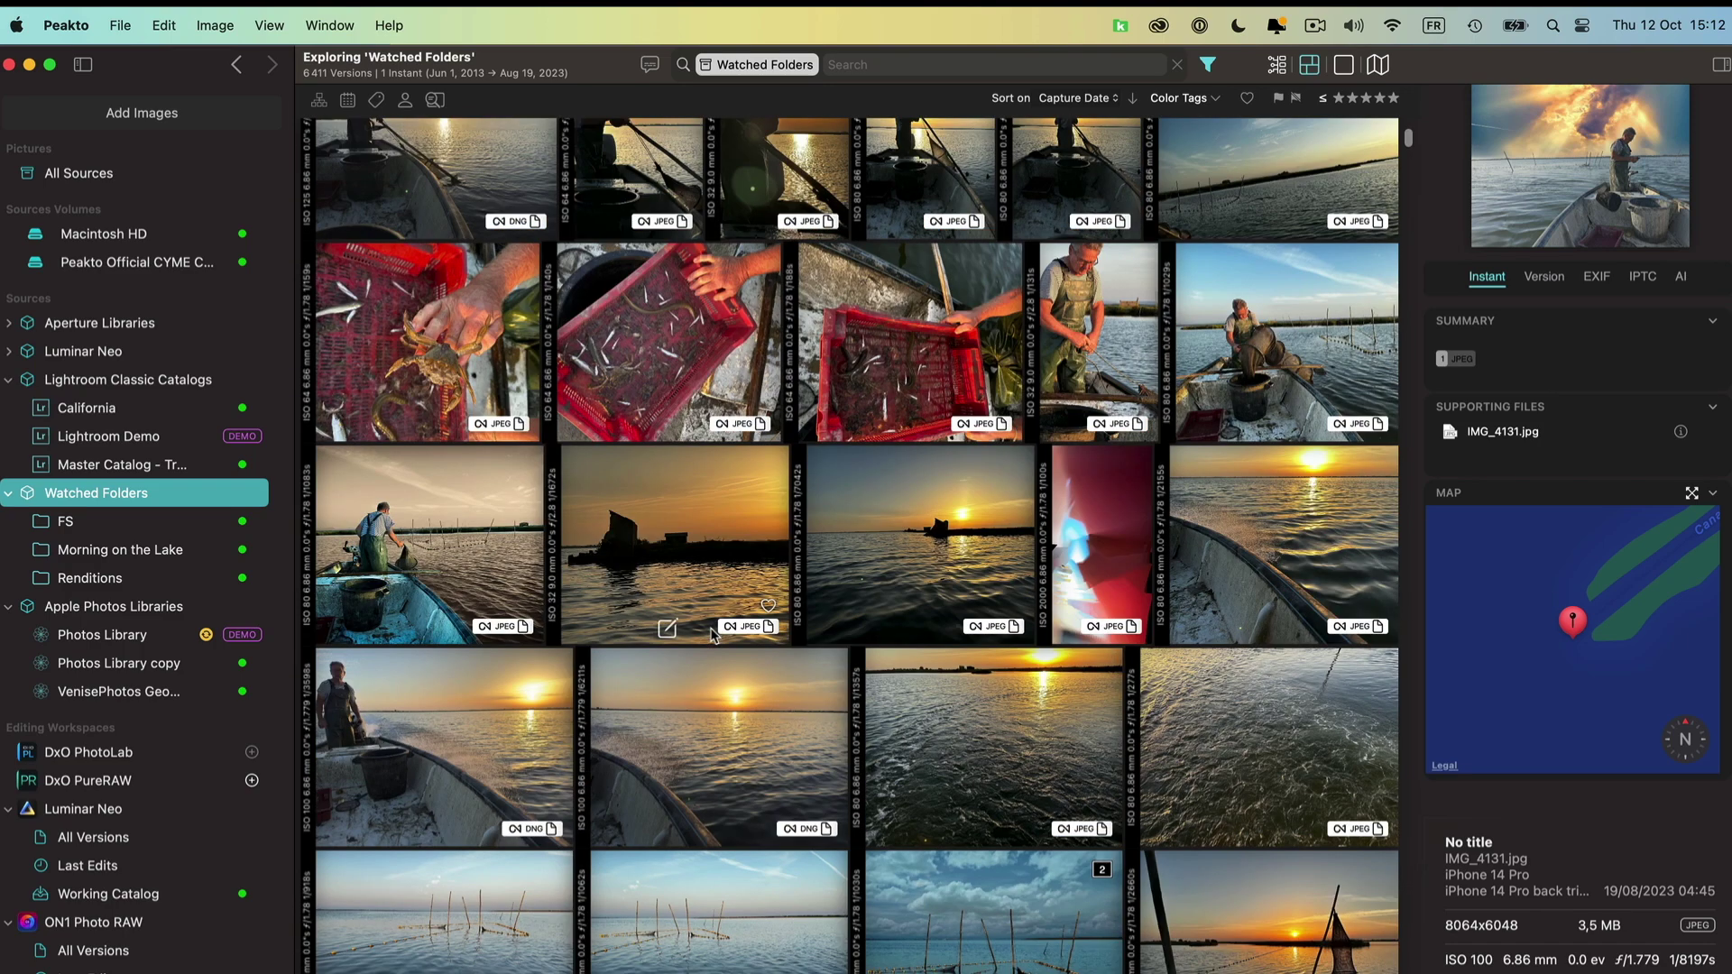
pyautogui.scroll(15, 712, 634)
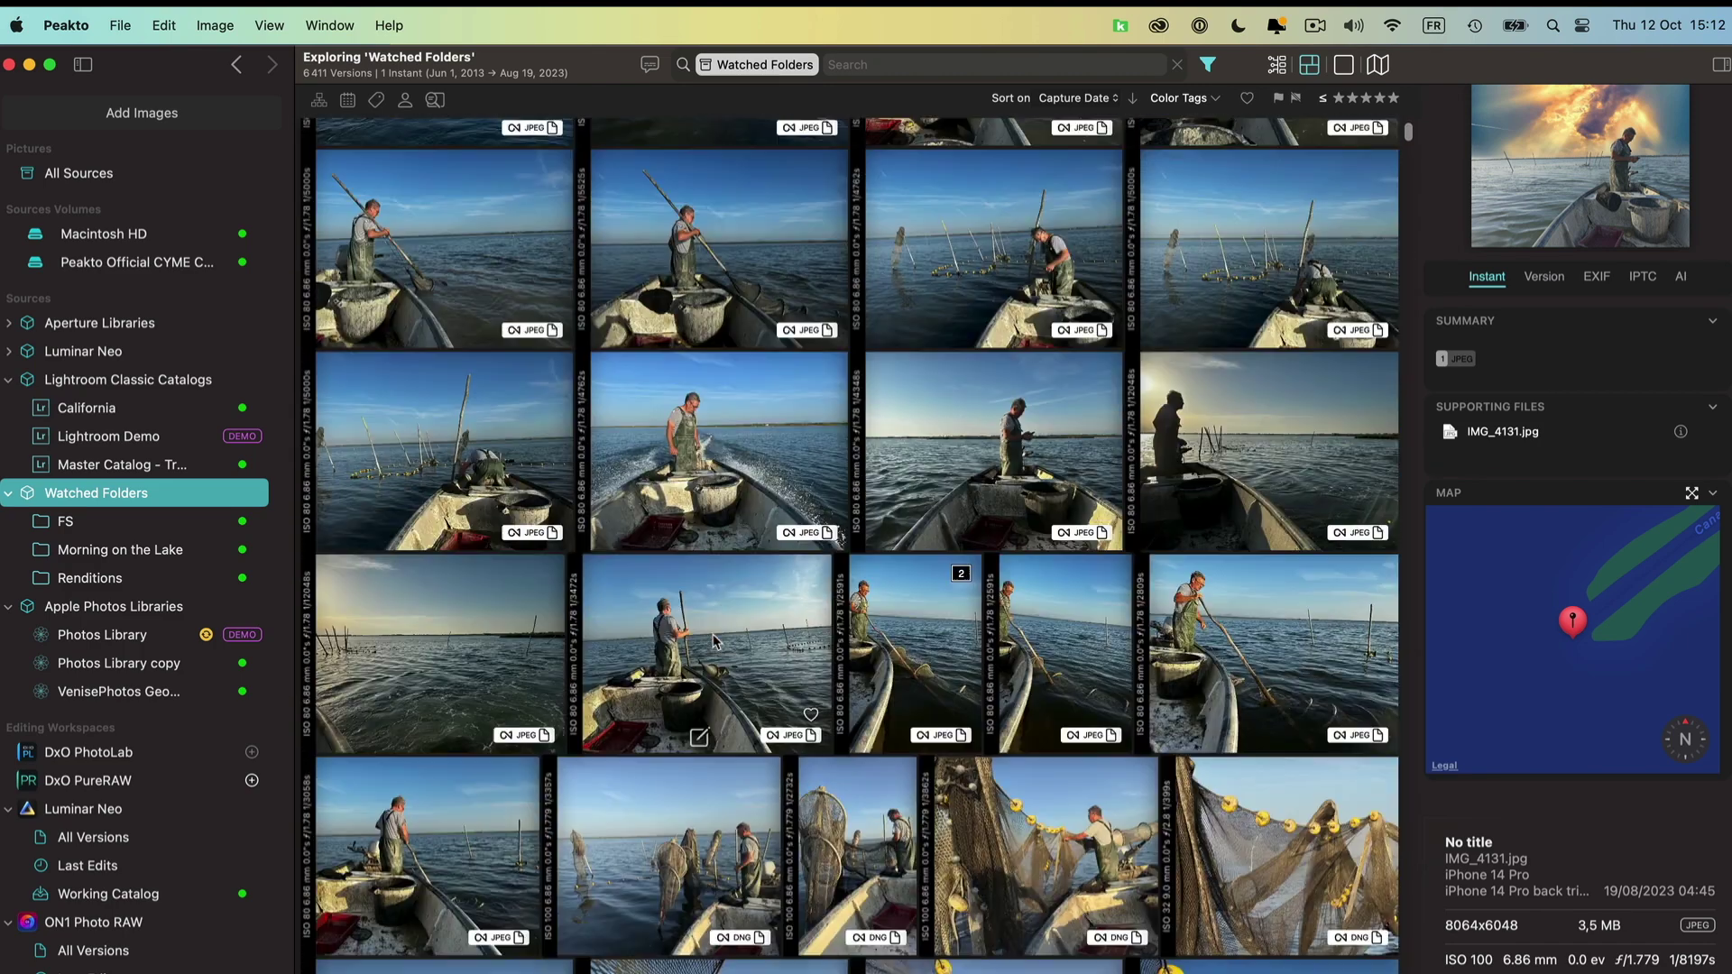
pyautogui.scroll(6, 713, 640)
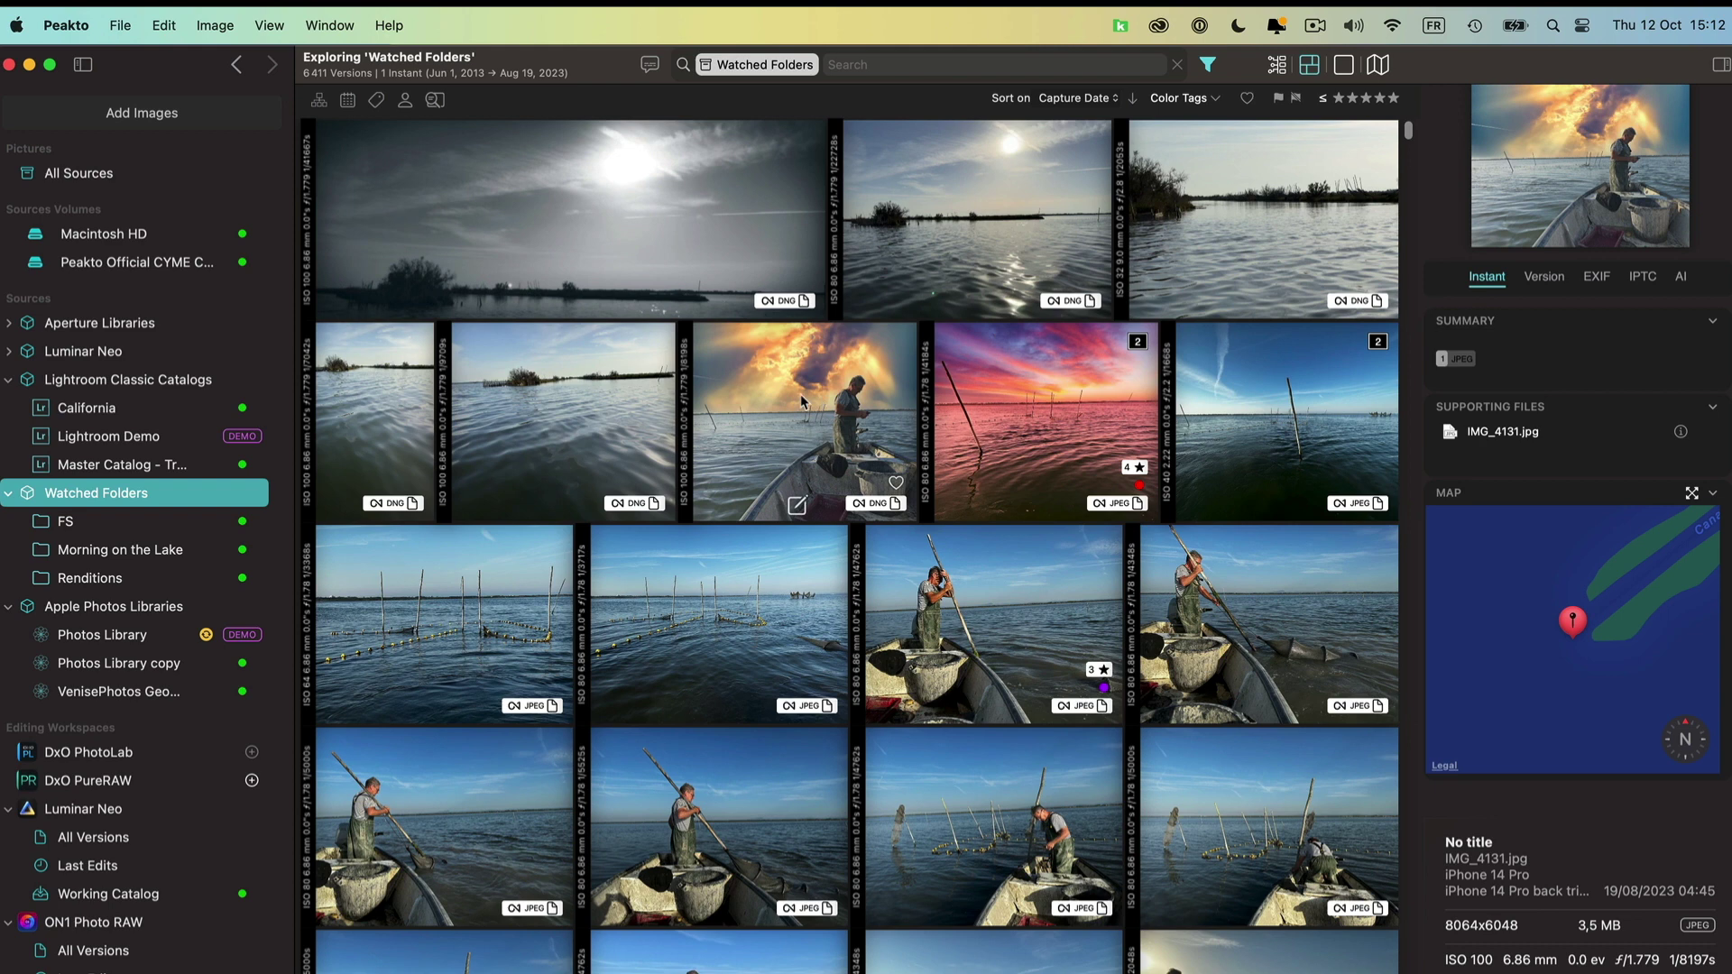
# - Select the sunset-sky DNG with its JPEG and merge them into one instant
pyautogui.click(794, 397)
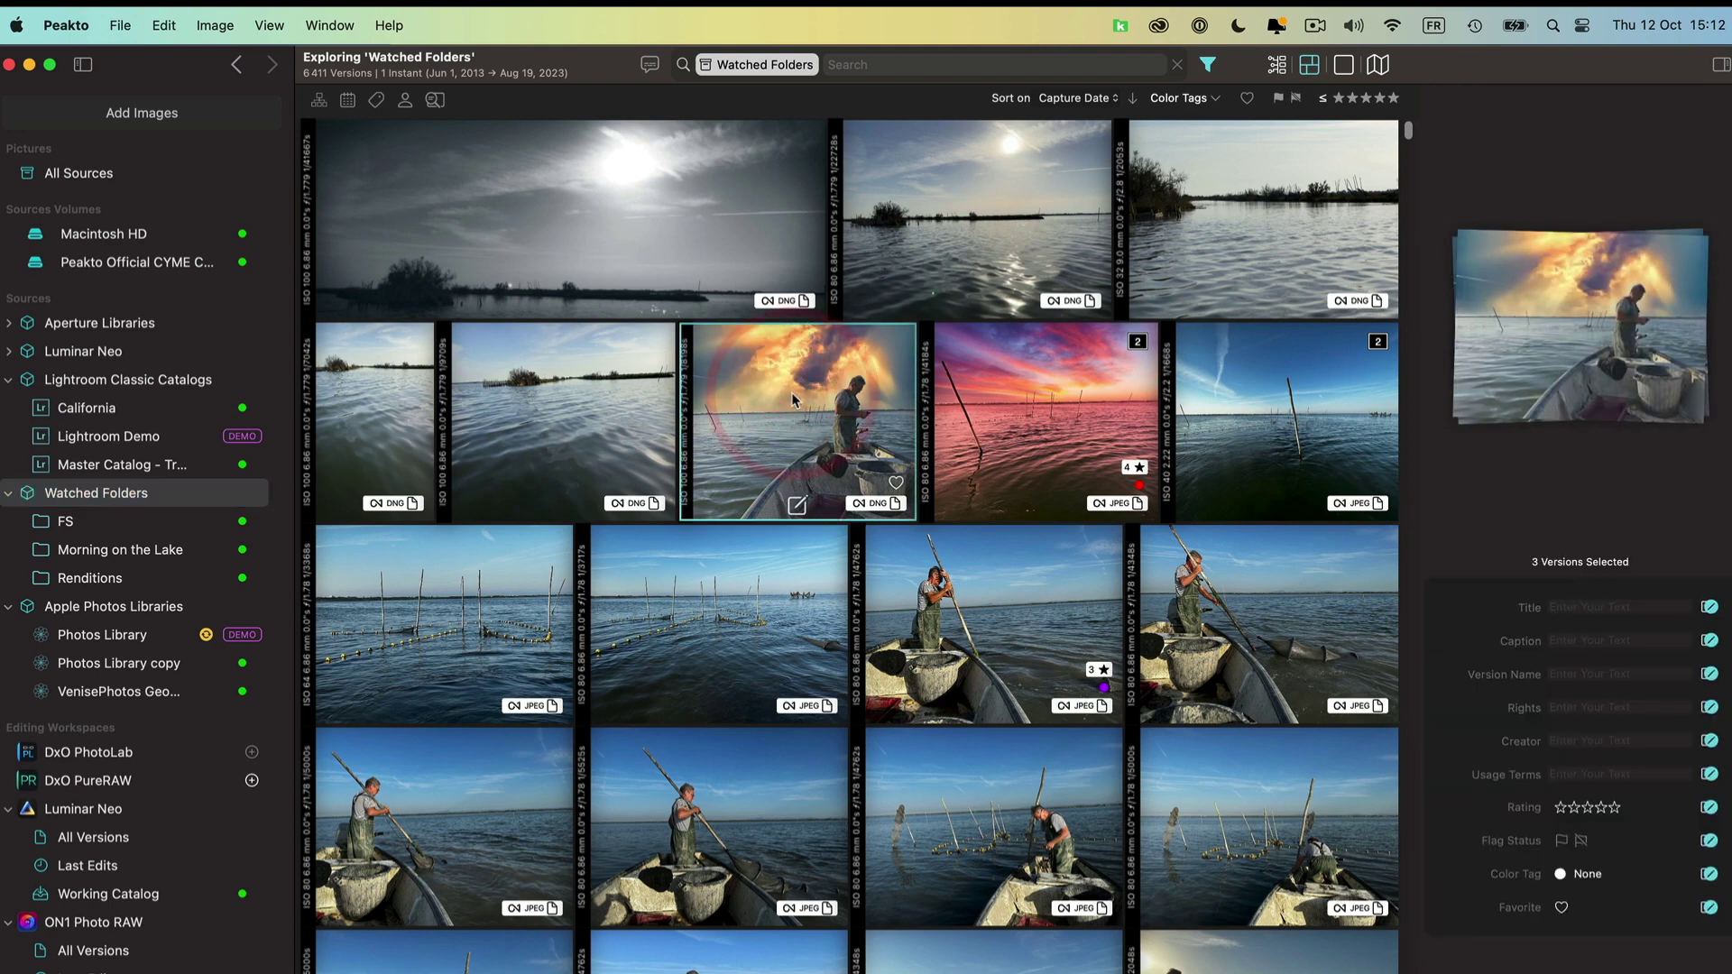
pyautogui.rightClick(771, 376)
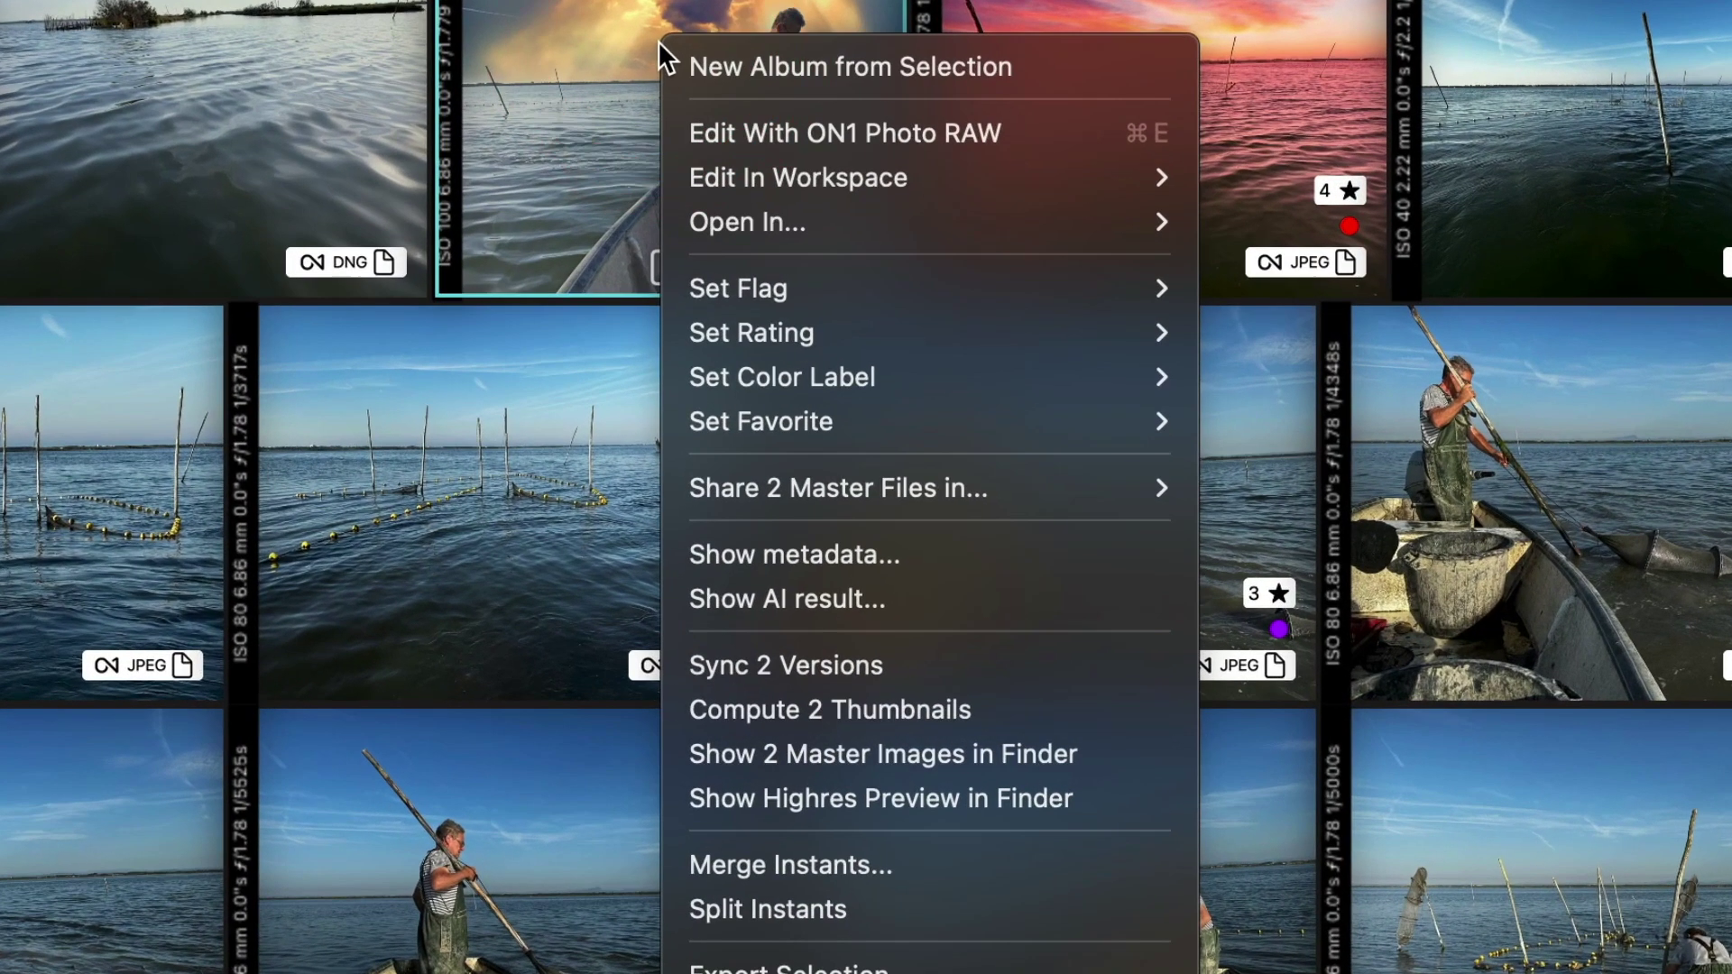
pyautogui.click(794, 859)
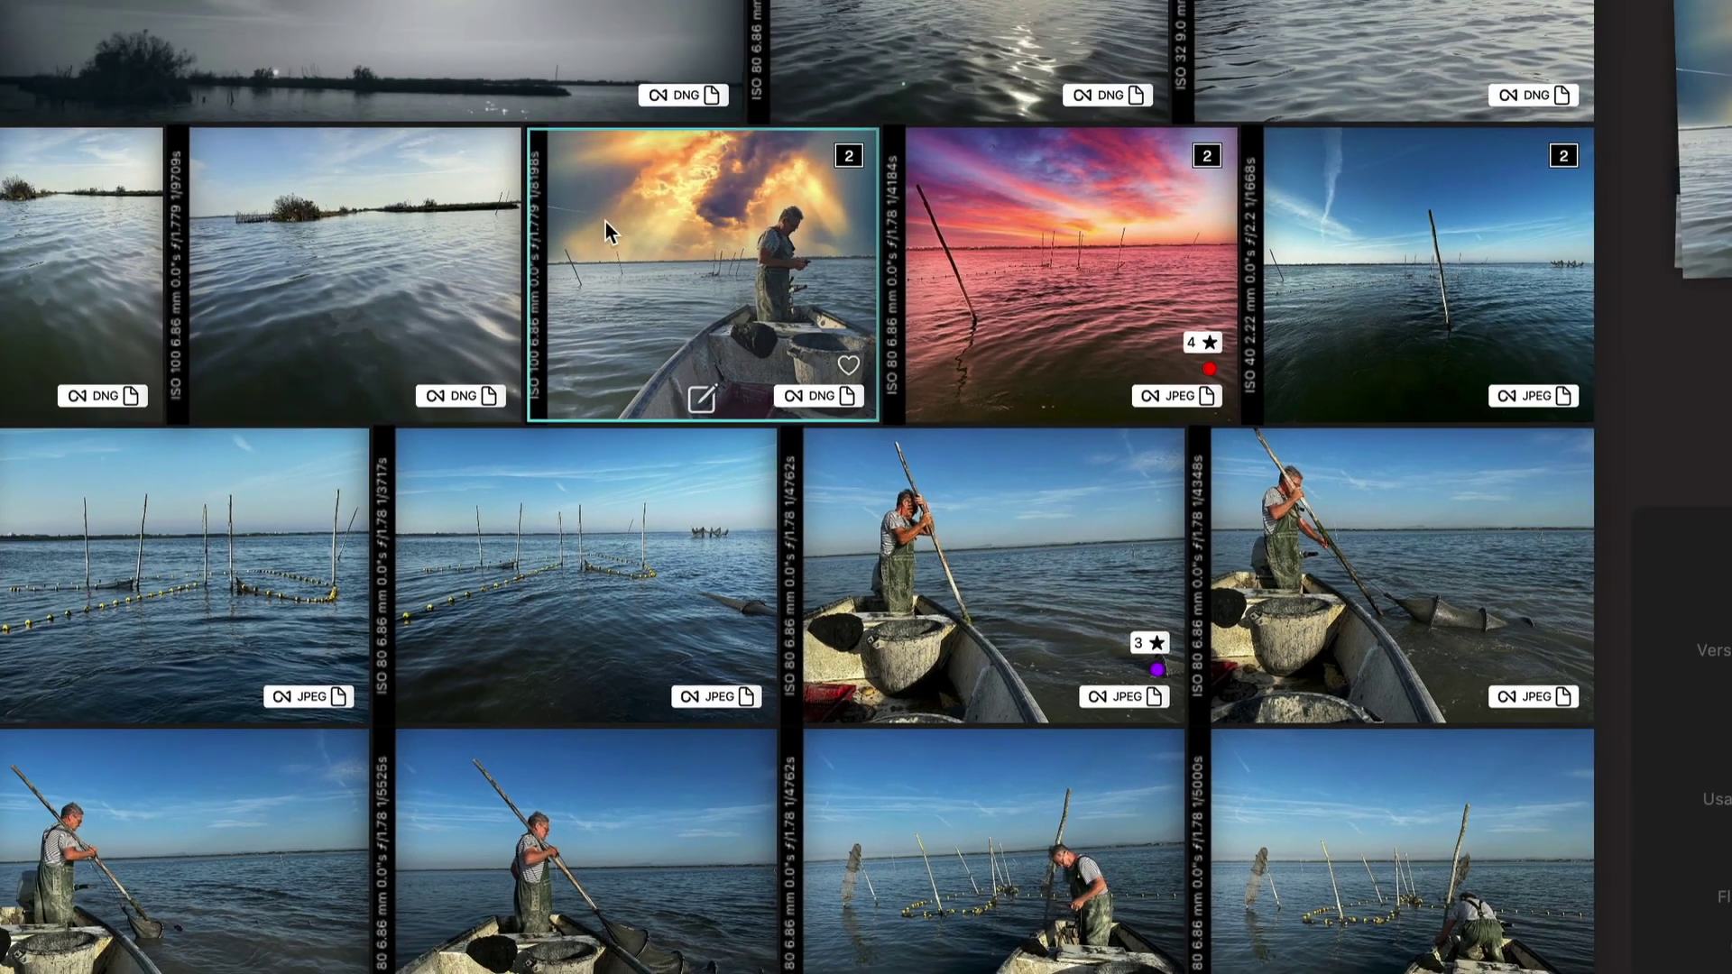
# - Open the merged instant in the viewer and compare its IMG_4131 DNG and JPEG versions
pyautogui.doubleClick(613, 189)
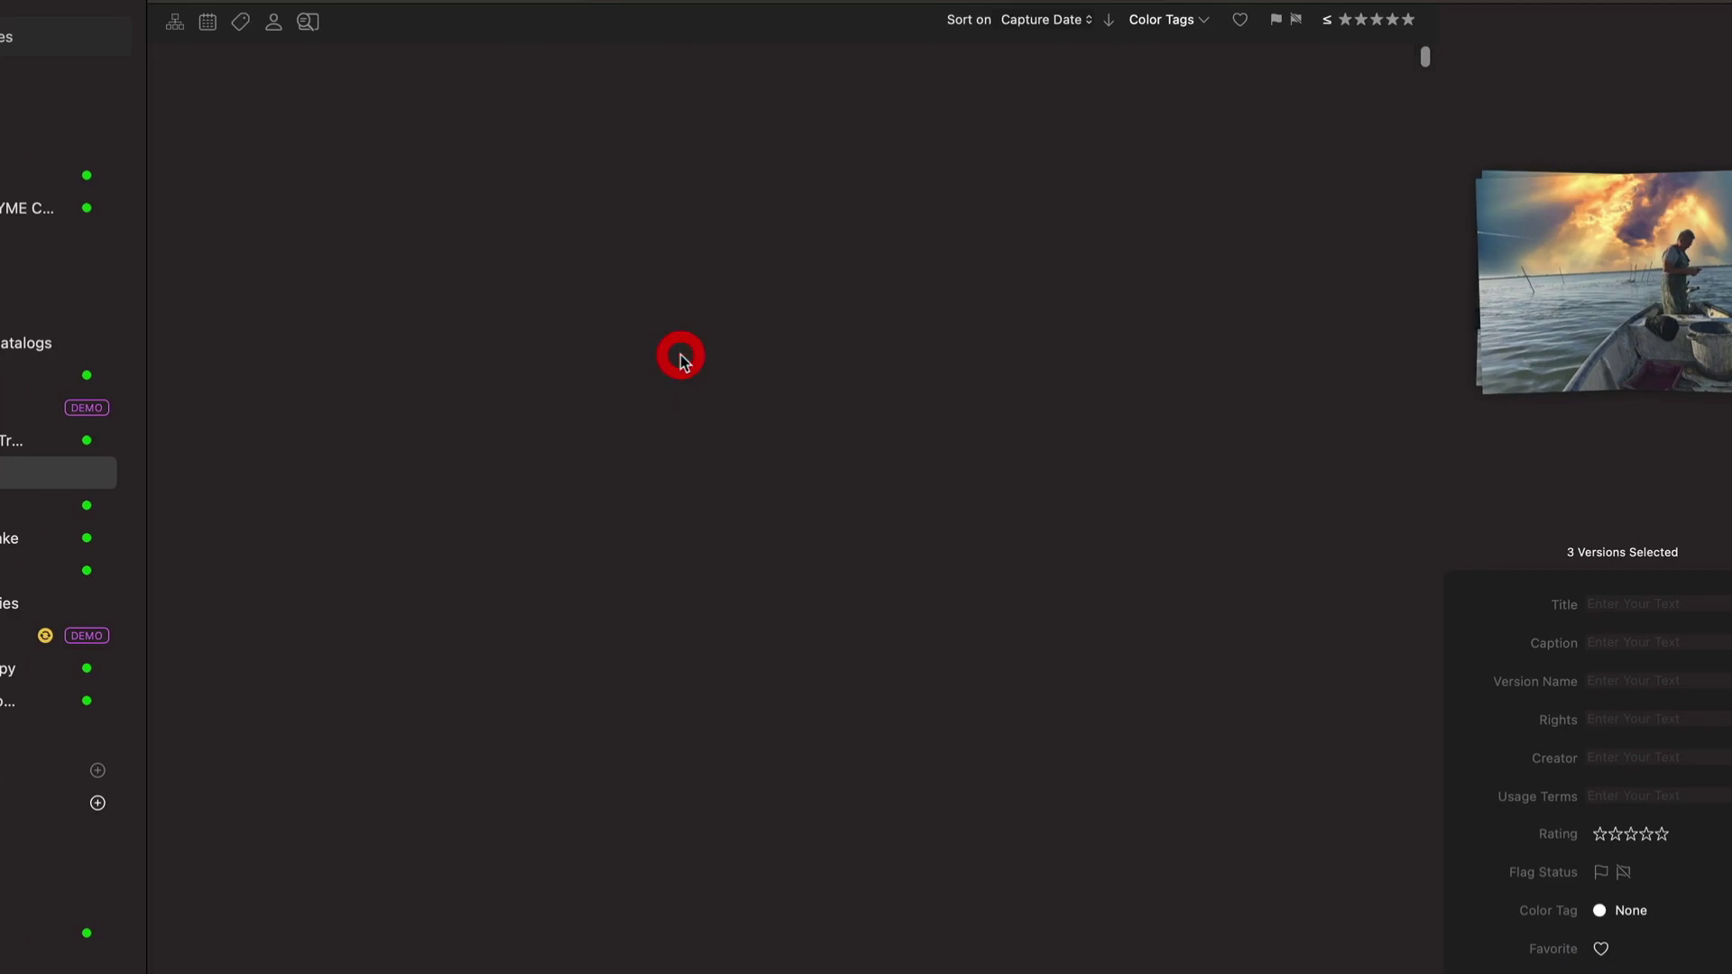
pyautogui.click(1042, 97)
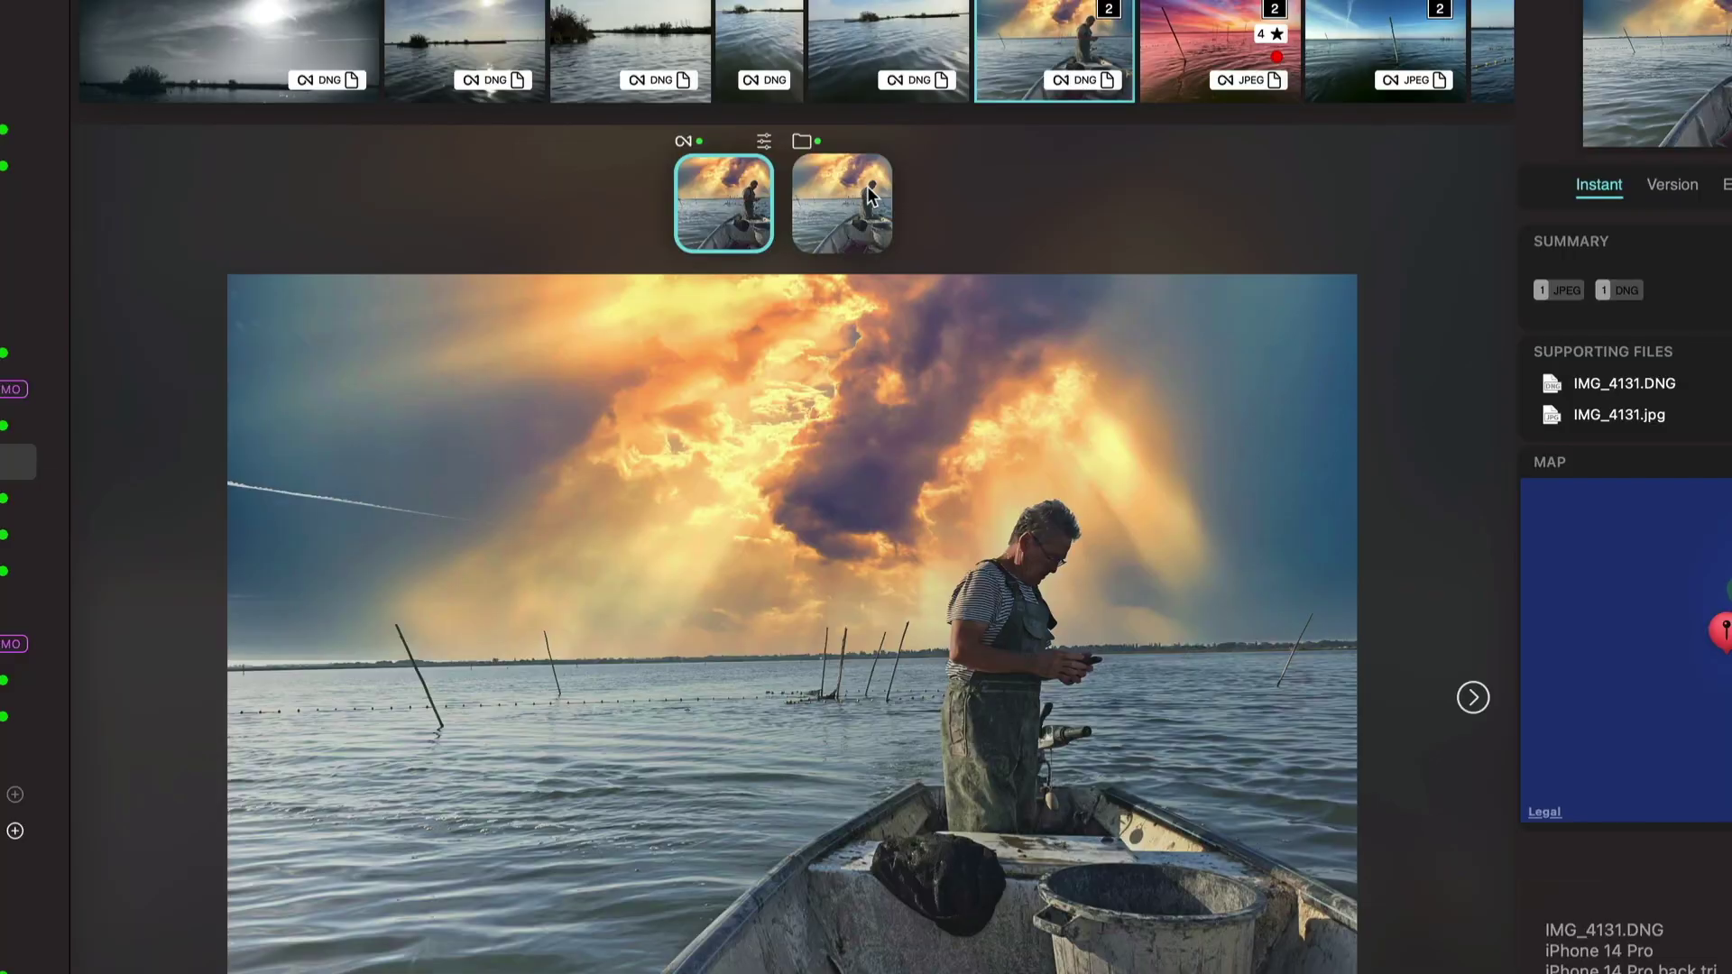
pyautogui.click(859, 228)
pyautogui.click(717, 193)
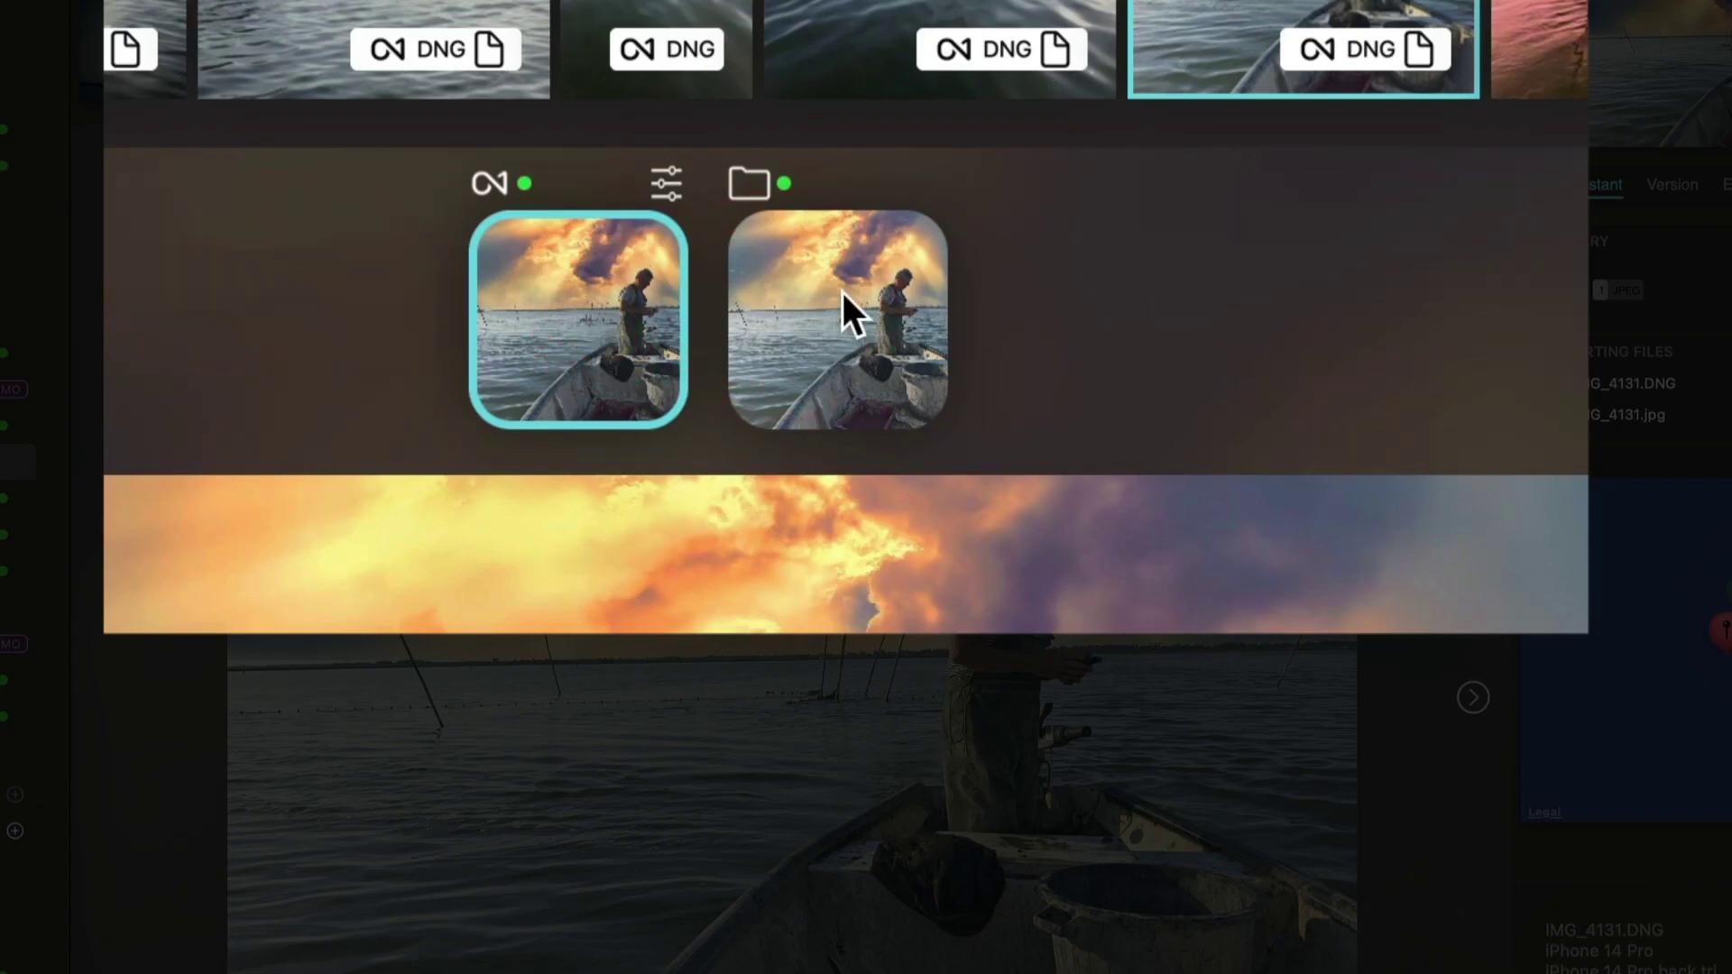
pyautogui.click(843, 312)
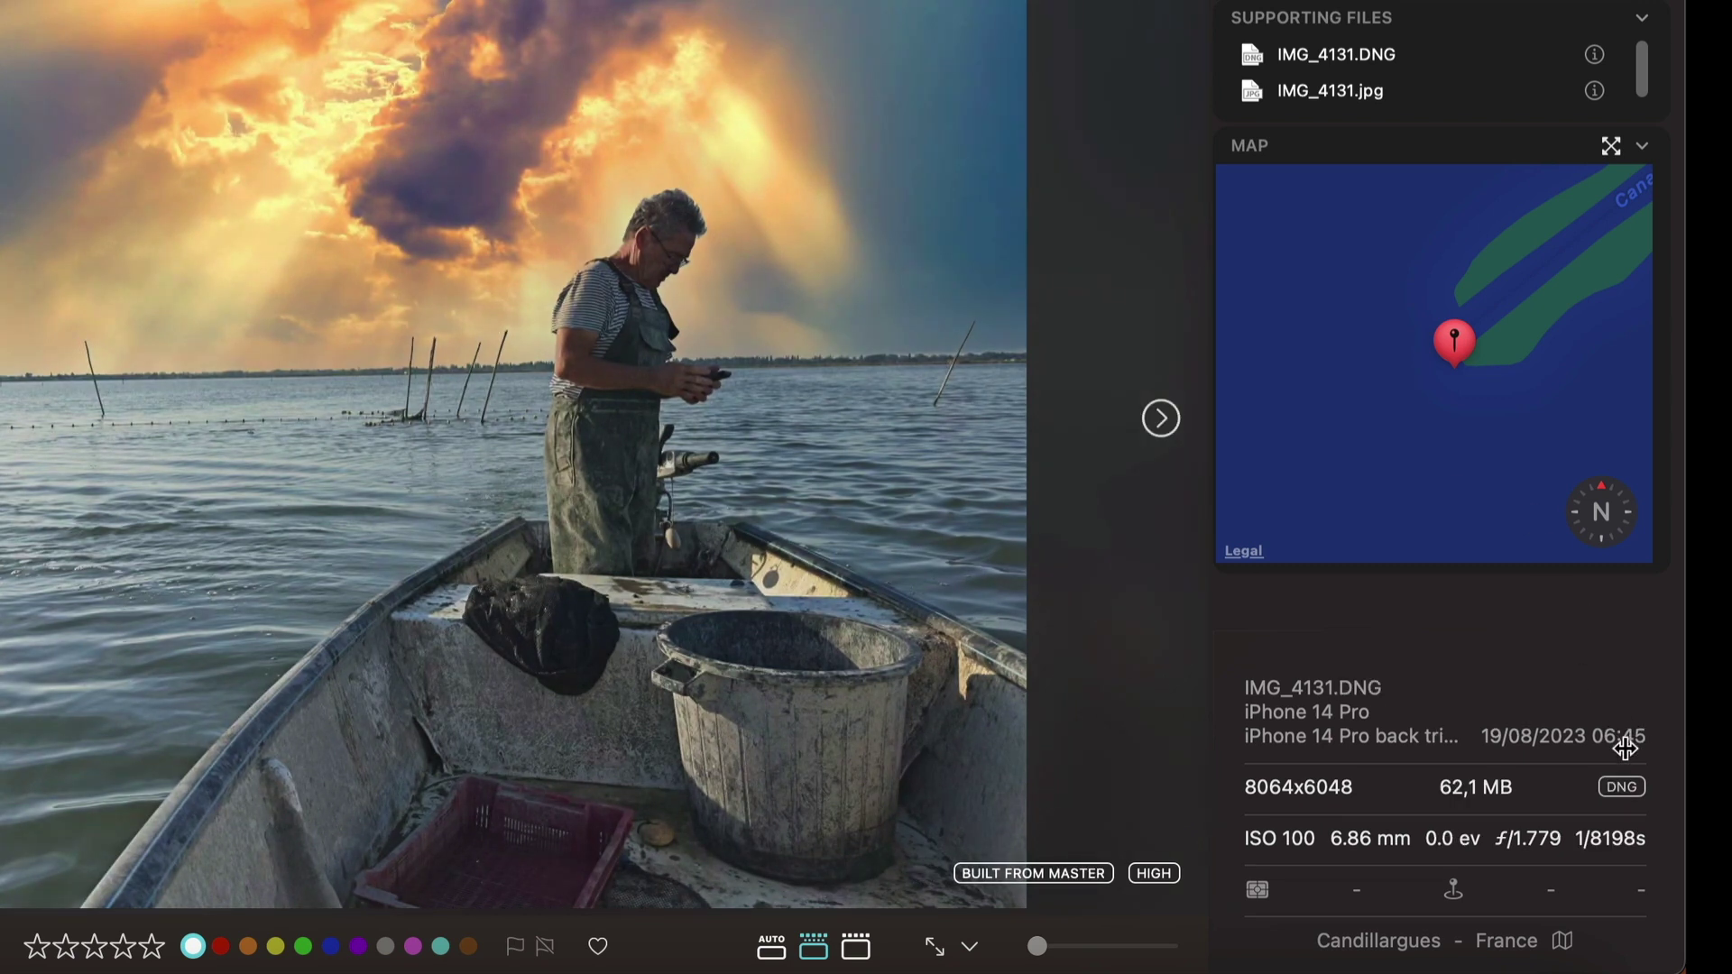
# - Switch the viewer to the JPEG version with the Right arrow key
pyautogui.press('Right')
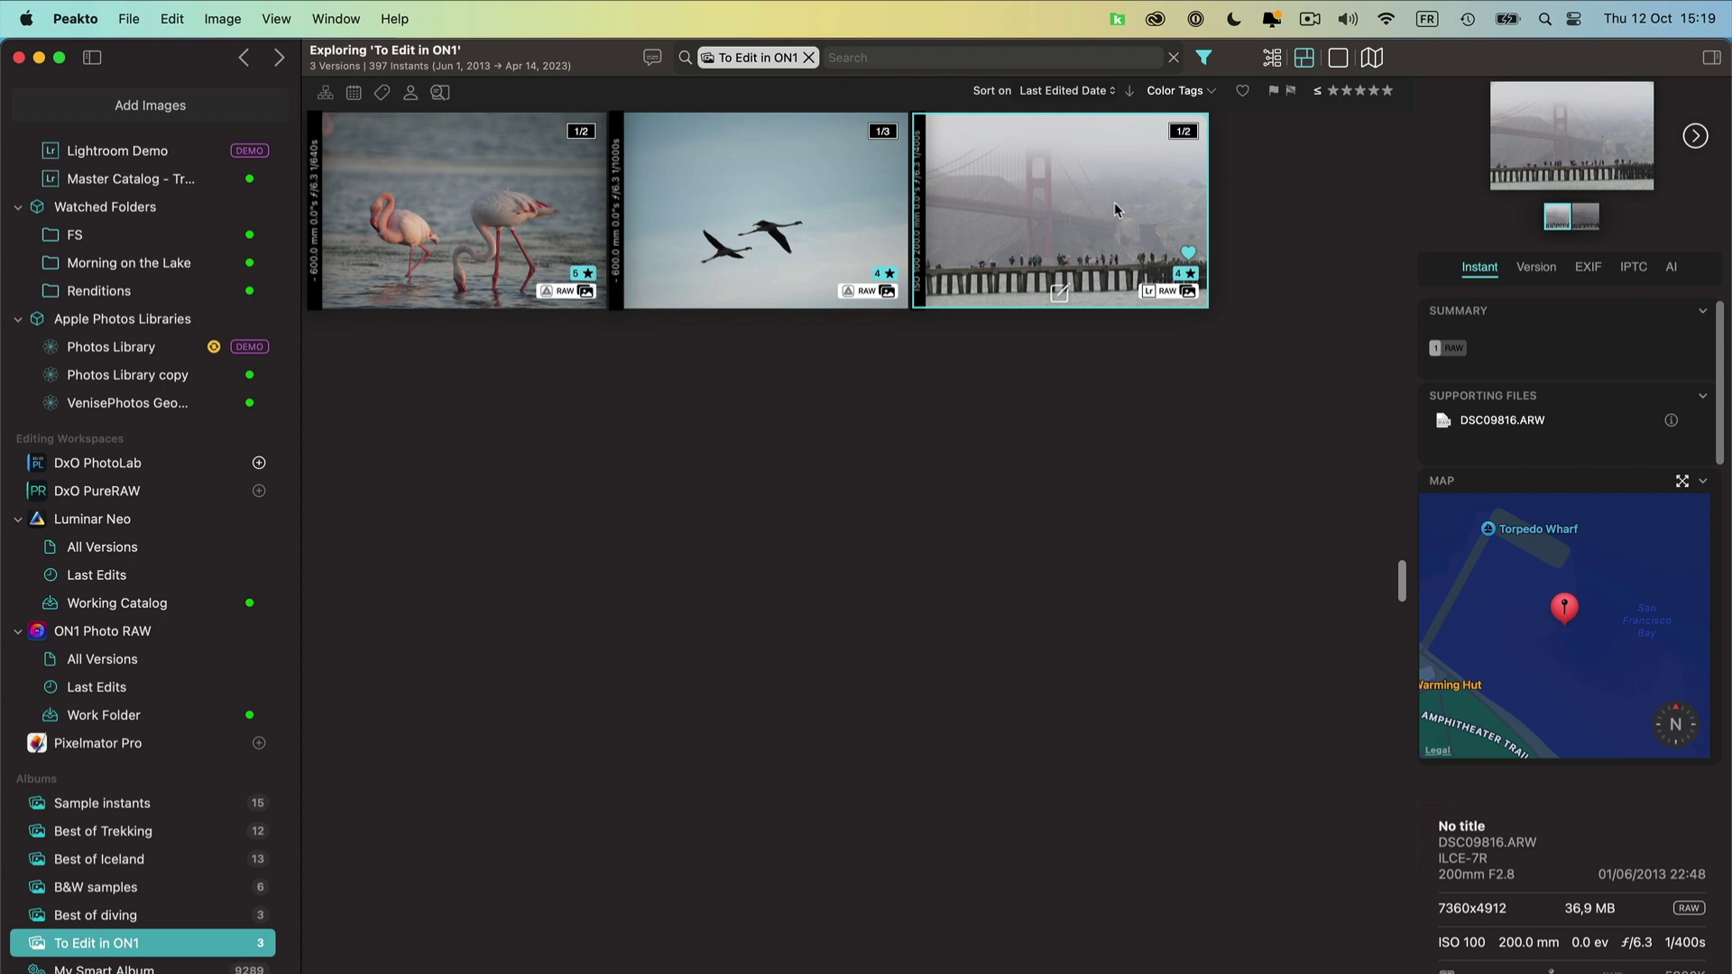
# - Drag the foggy Golden Gate photo DSC09816.ARW from Peakto onto ON1 Photo RAW for editing
pyautogui.click(1087, 206)
pyautogui.moveTo(1087, 206); pyautogui.dragTo(138, 712)
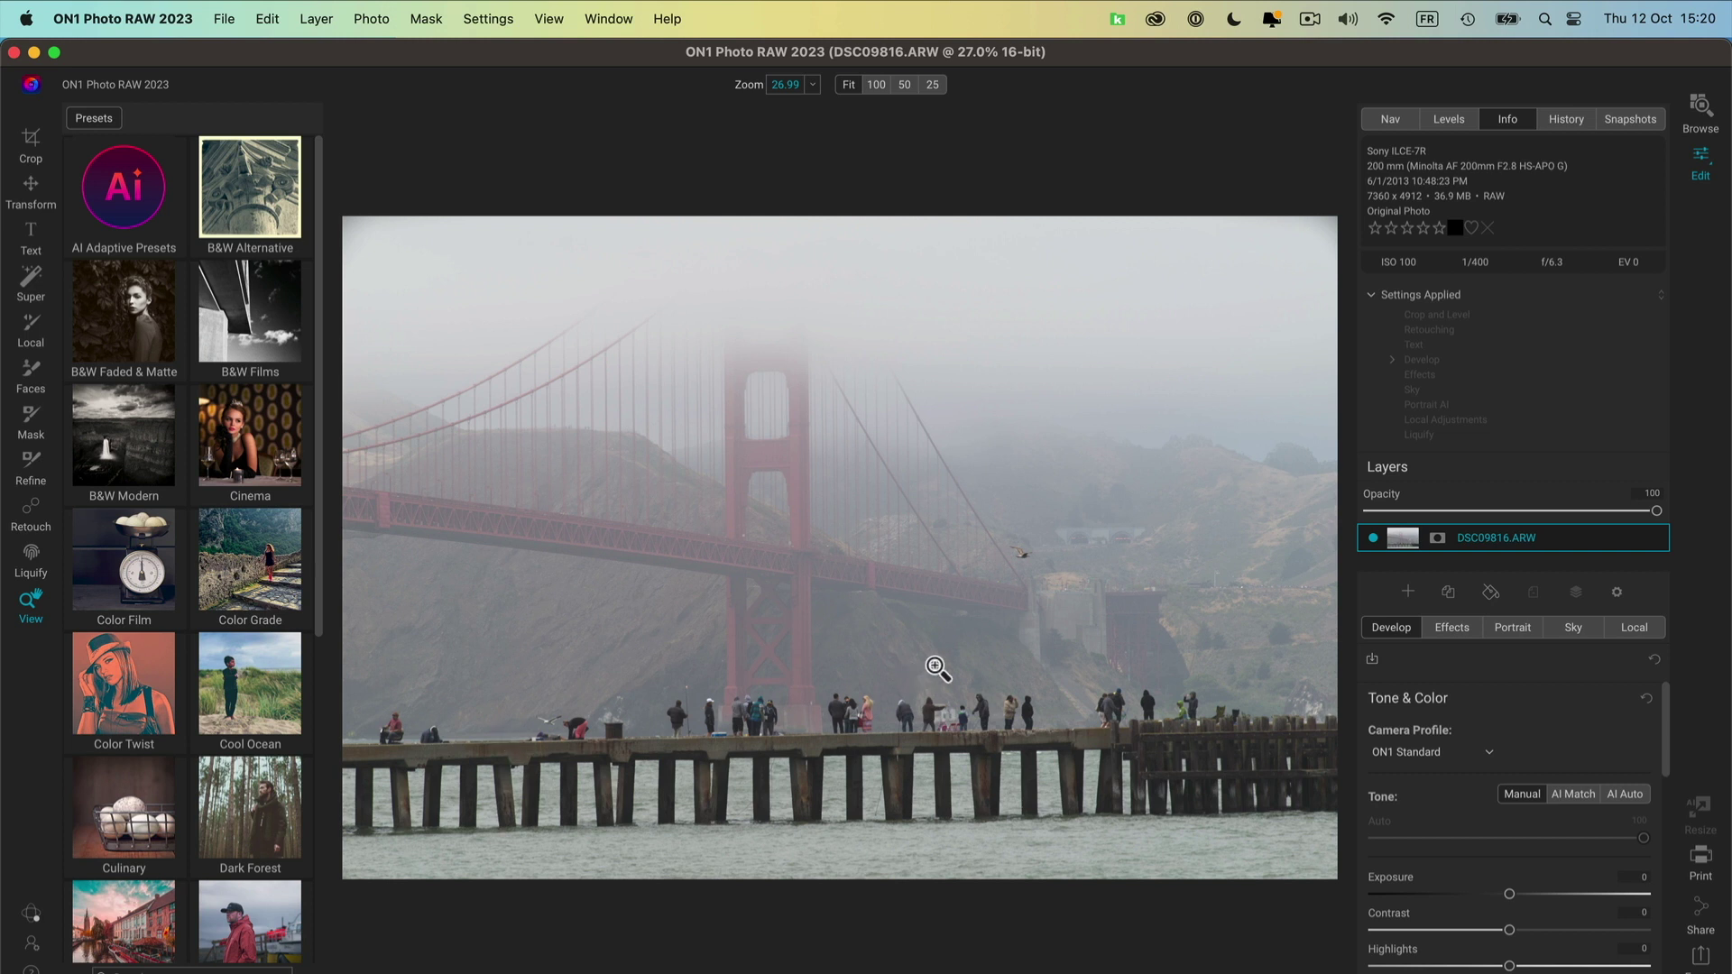
# - Apply the BF10 Ilford Super 400 black-and-white film preset and raise Contrast to 51
pyautogui.click(244, 317)
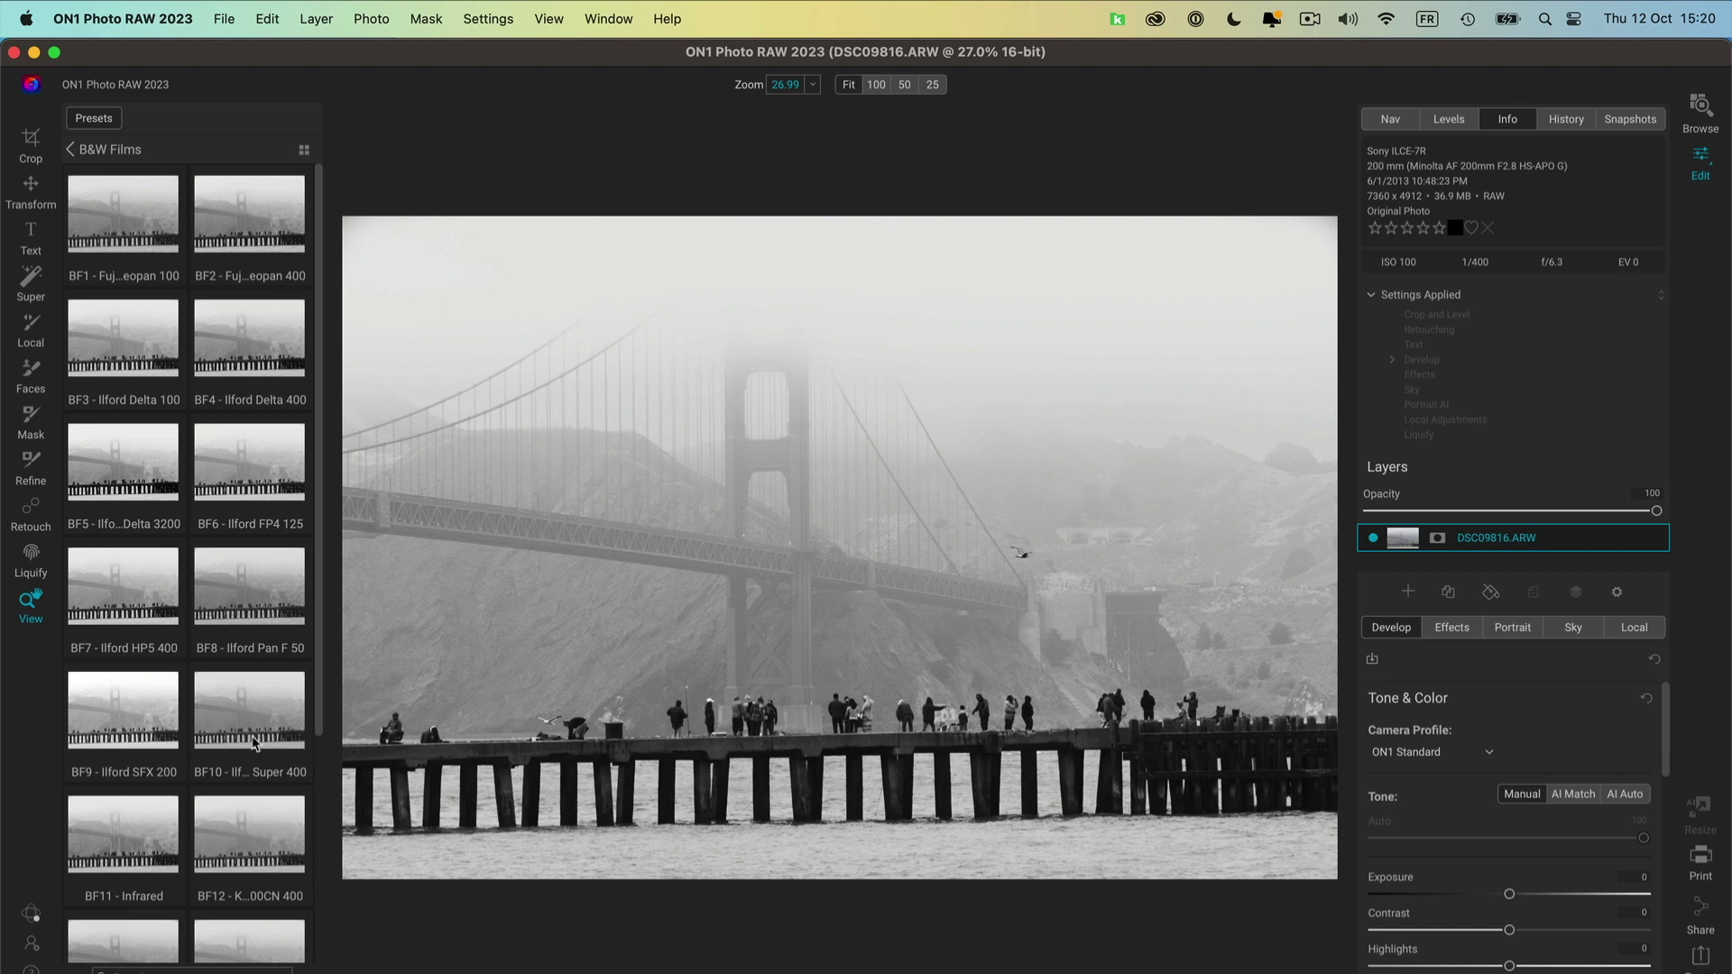
pyautogui.click(224, 712)
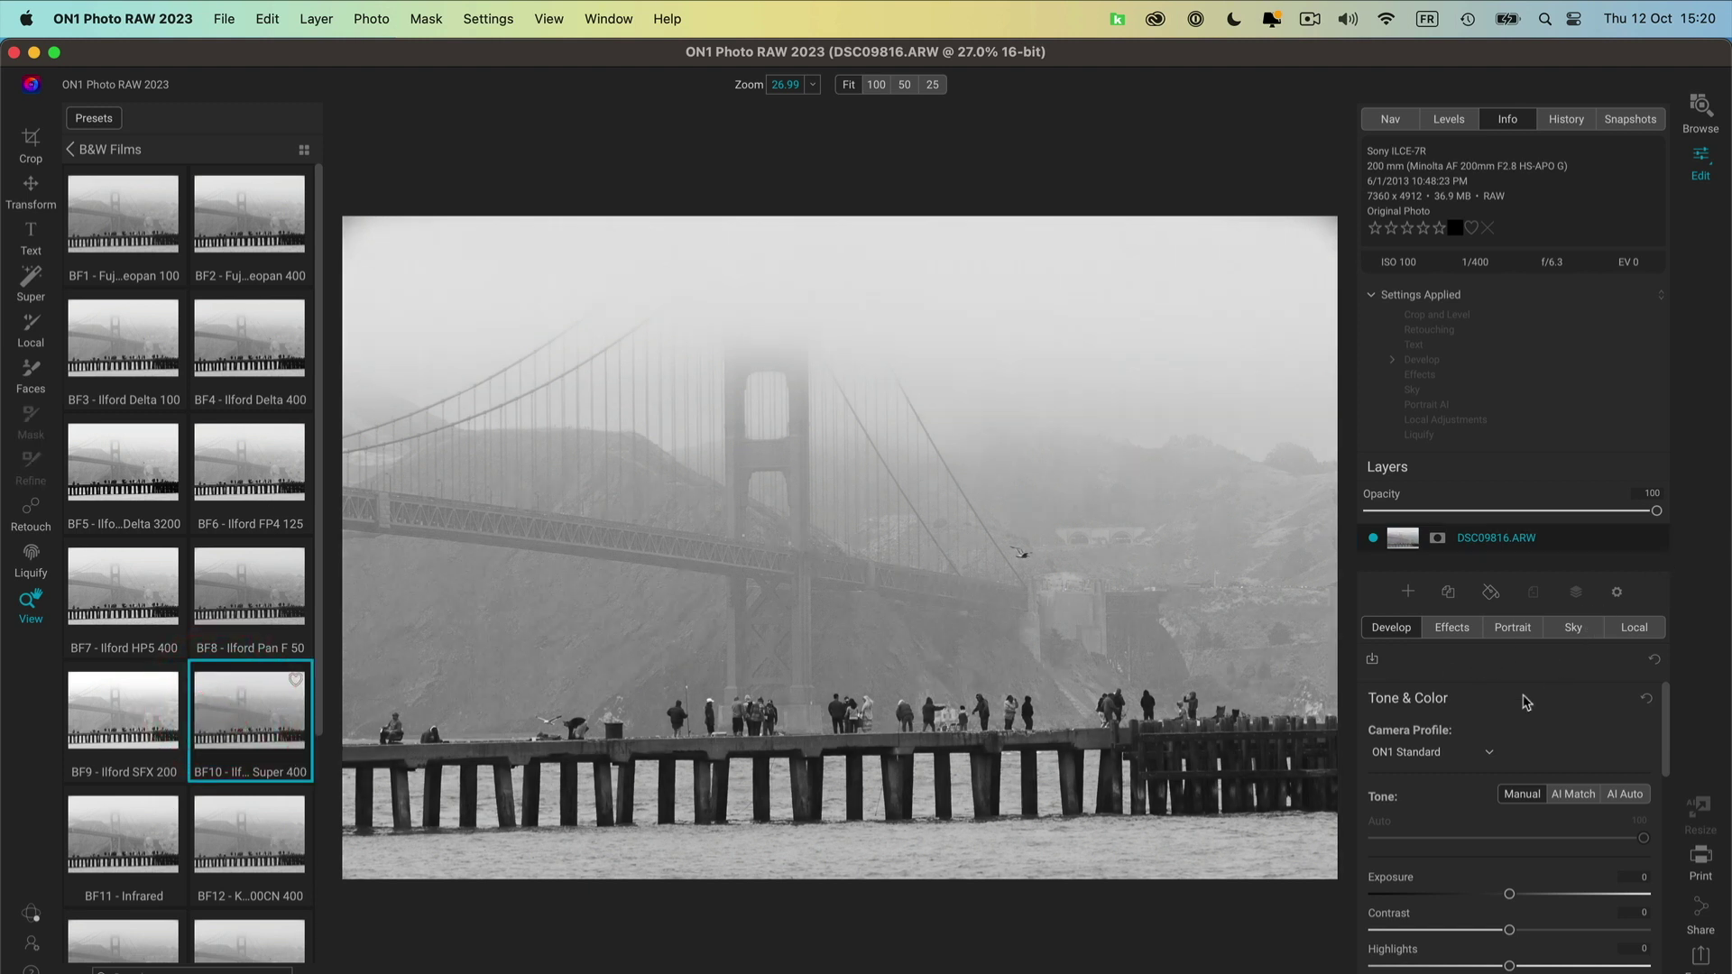
pyautogui.moveTo(1510, 931); pyautogui.dragTo(1577, 930)
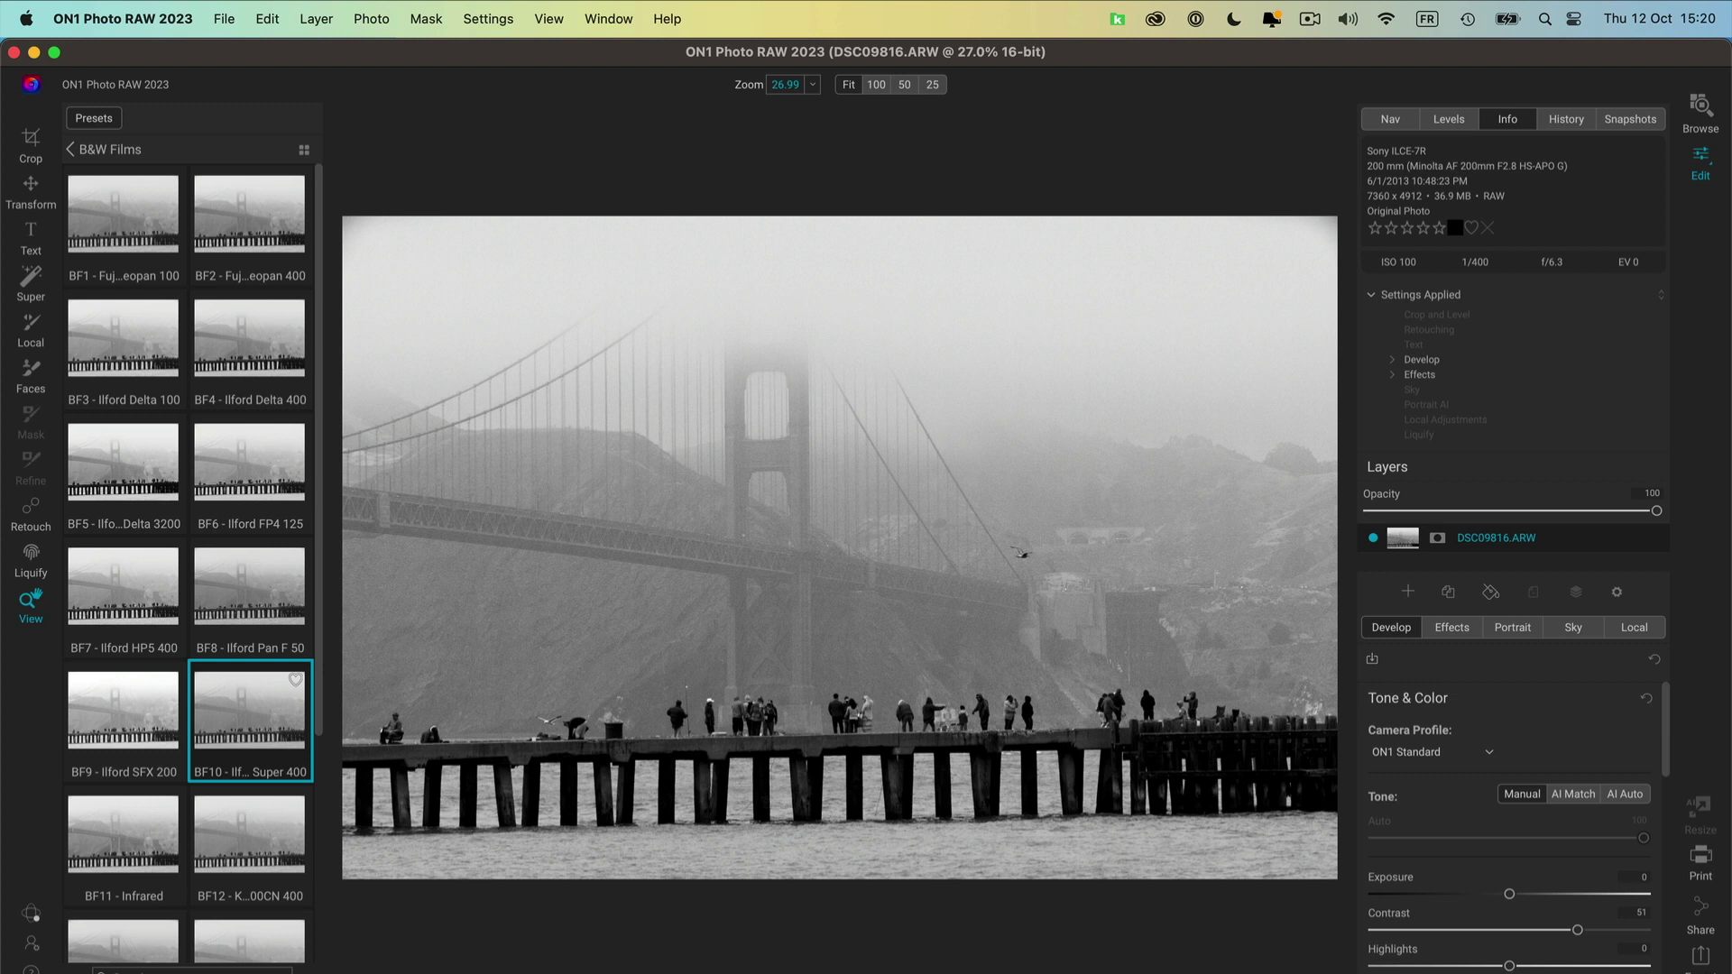
# - Save the black-and-white bridge edit as DSC09816, a quality-80 JPEG, in the tmp folder
pyautogui.press('super+s')
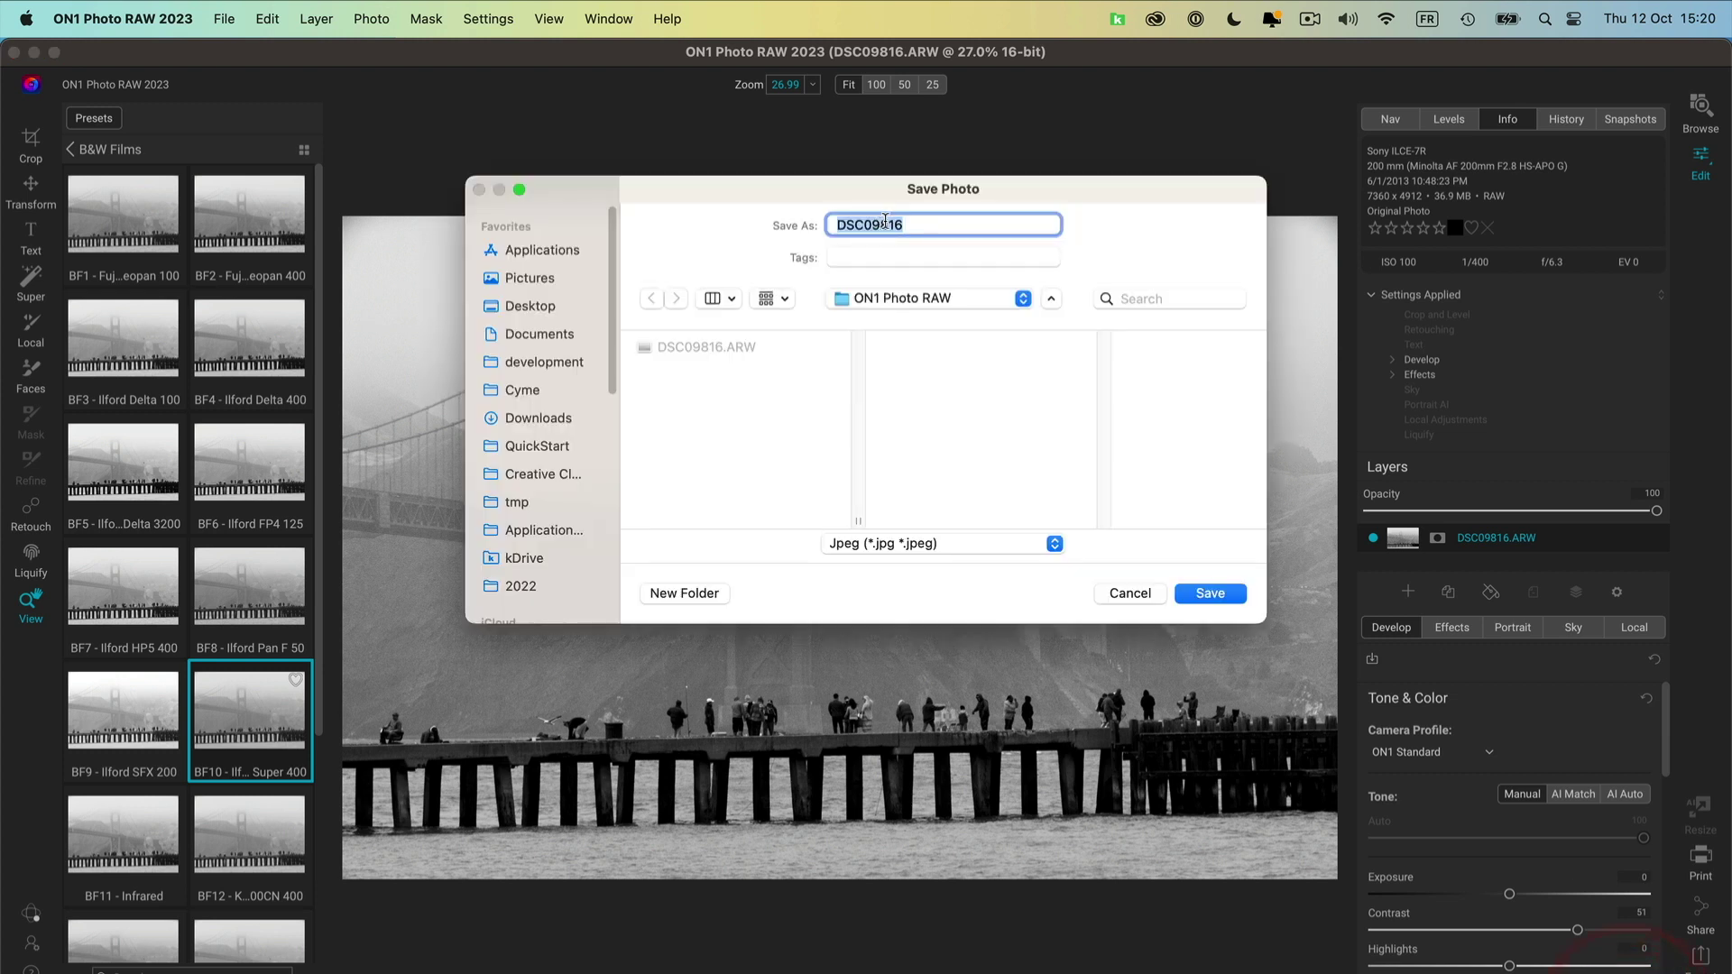
pyautogui.click(928, 303)
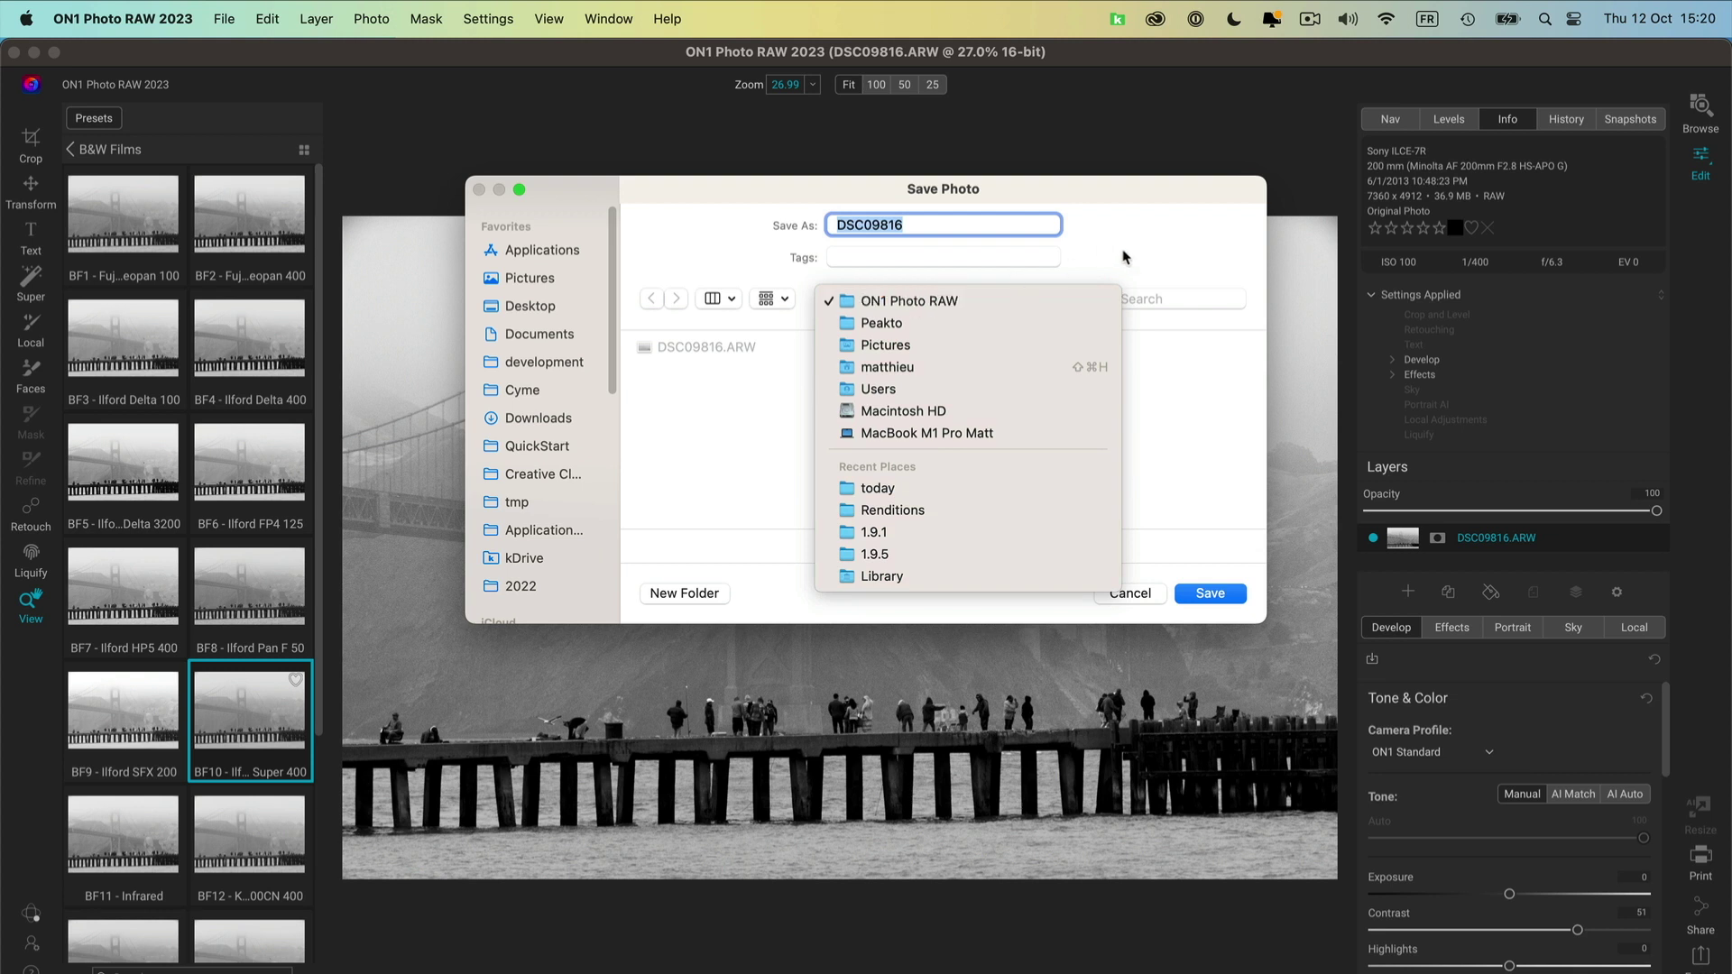
pyautogui.click(920, 301)
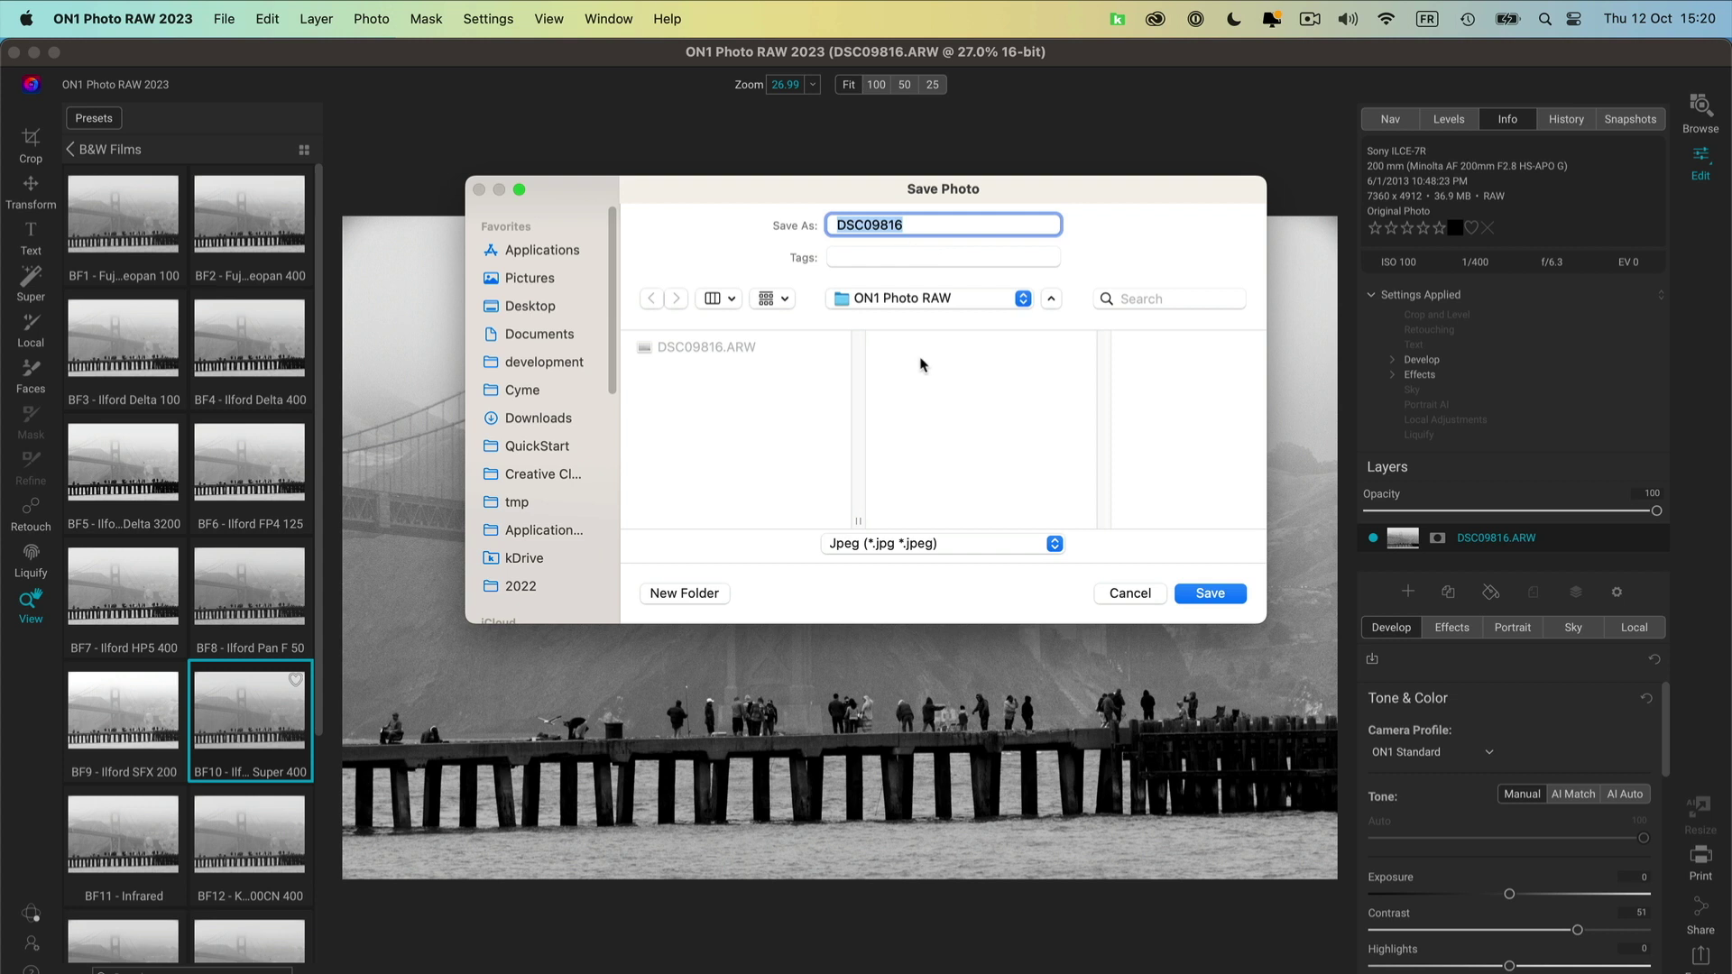
pyautogui.click(896, 303)
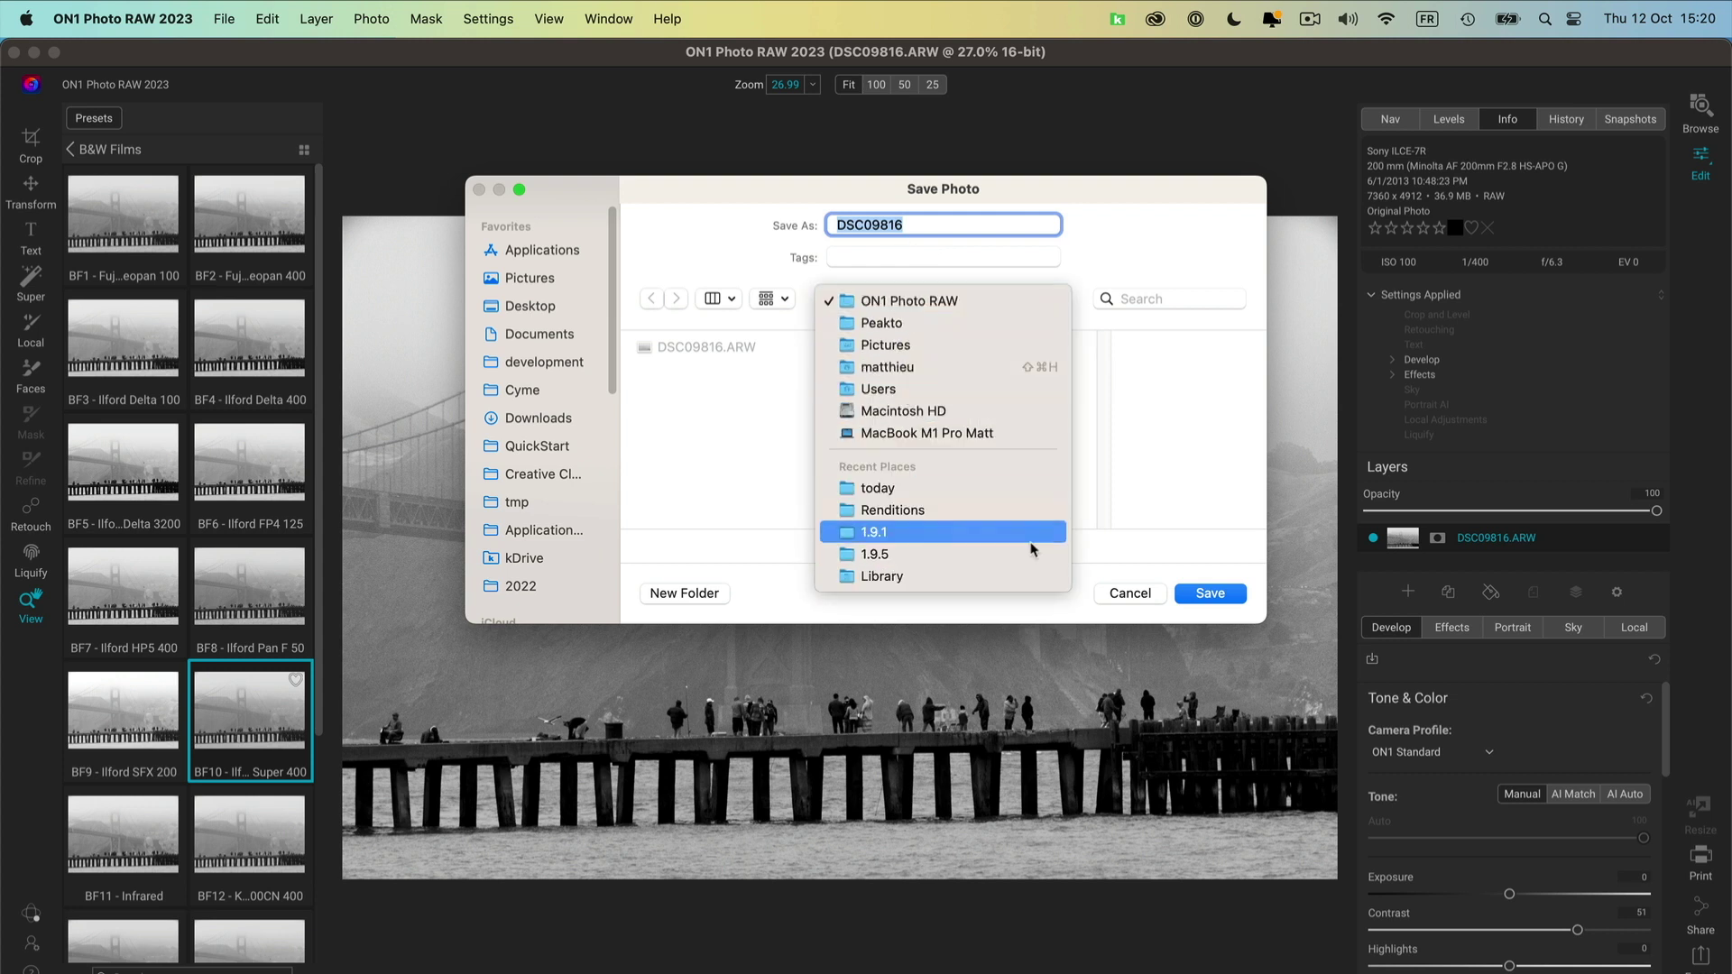
pyautogui.click(1166, 454)
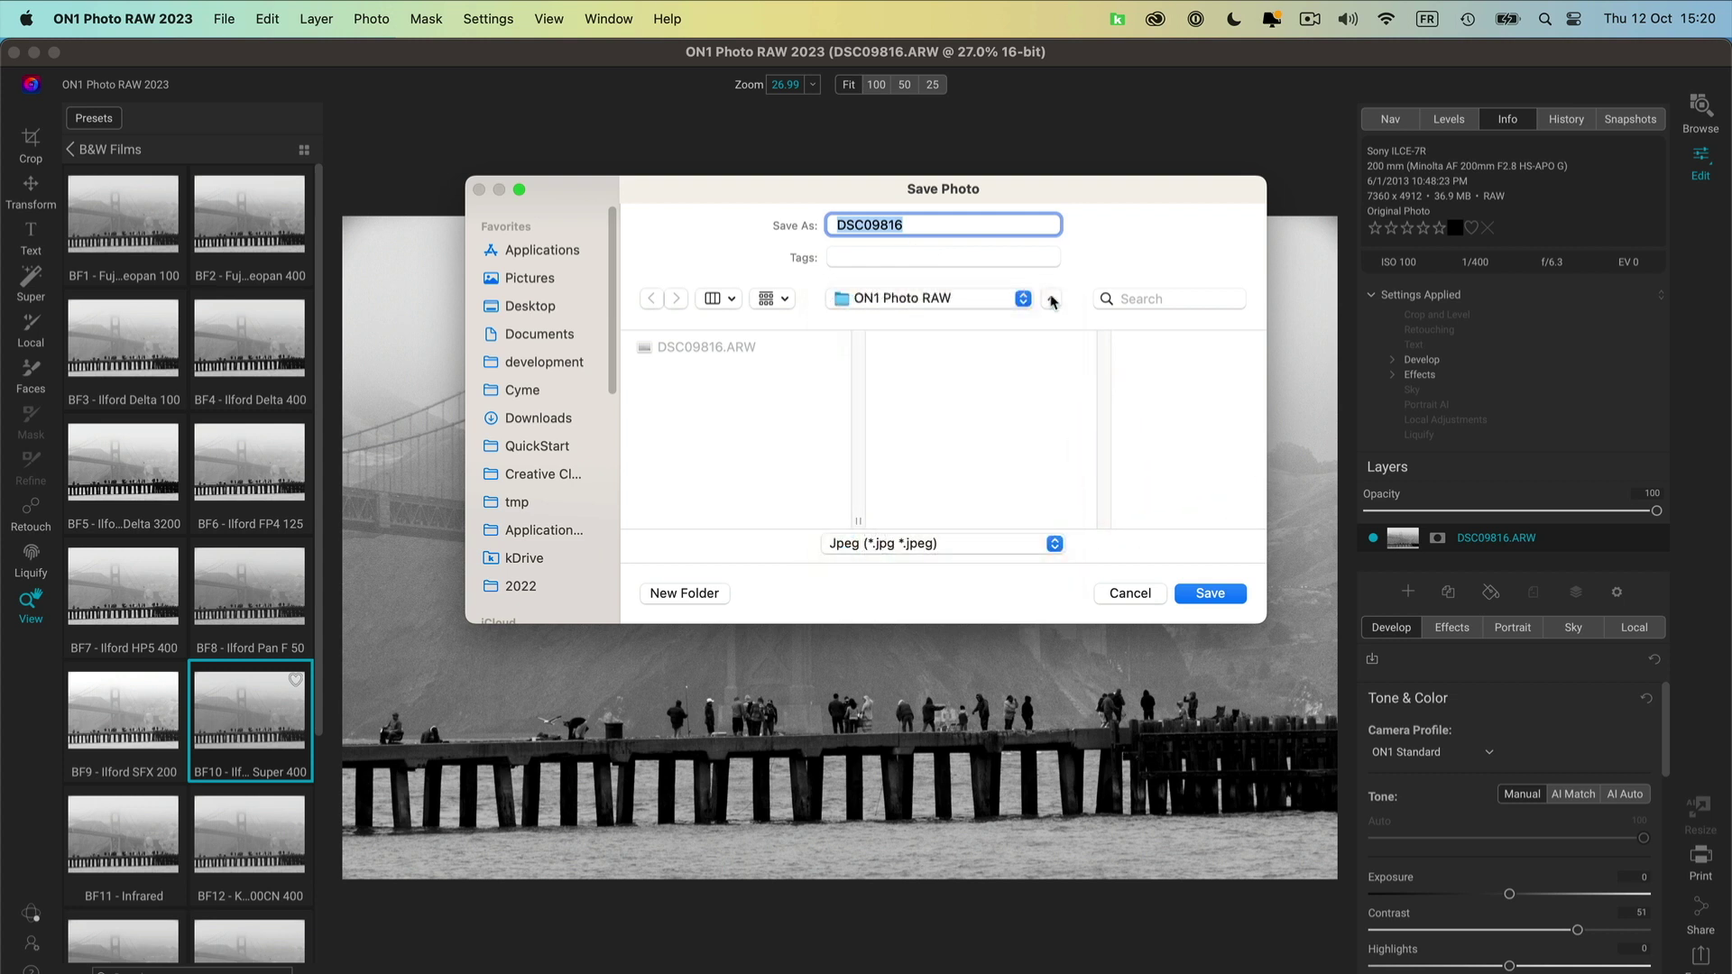
pyautogui.click(1051, 297)
pyautogui.click(971, 298)
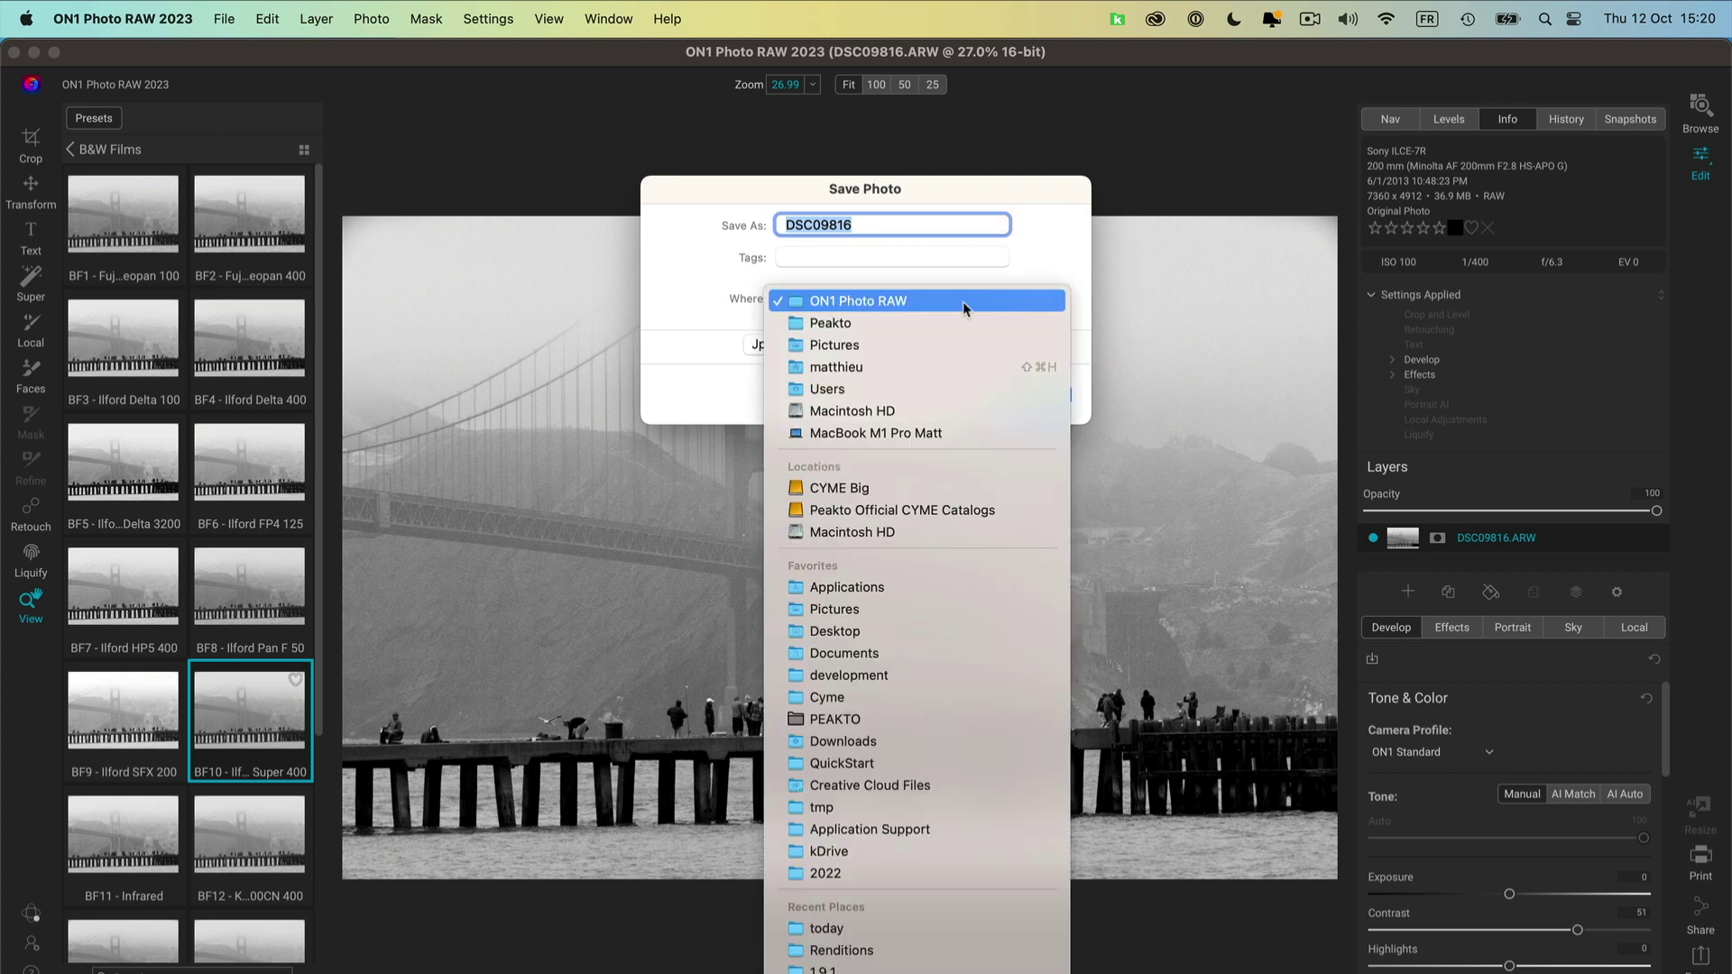
pyautogui.click(873, 816)
pyautogui.click(1042, 400)
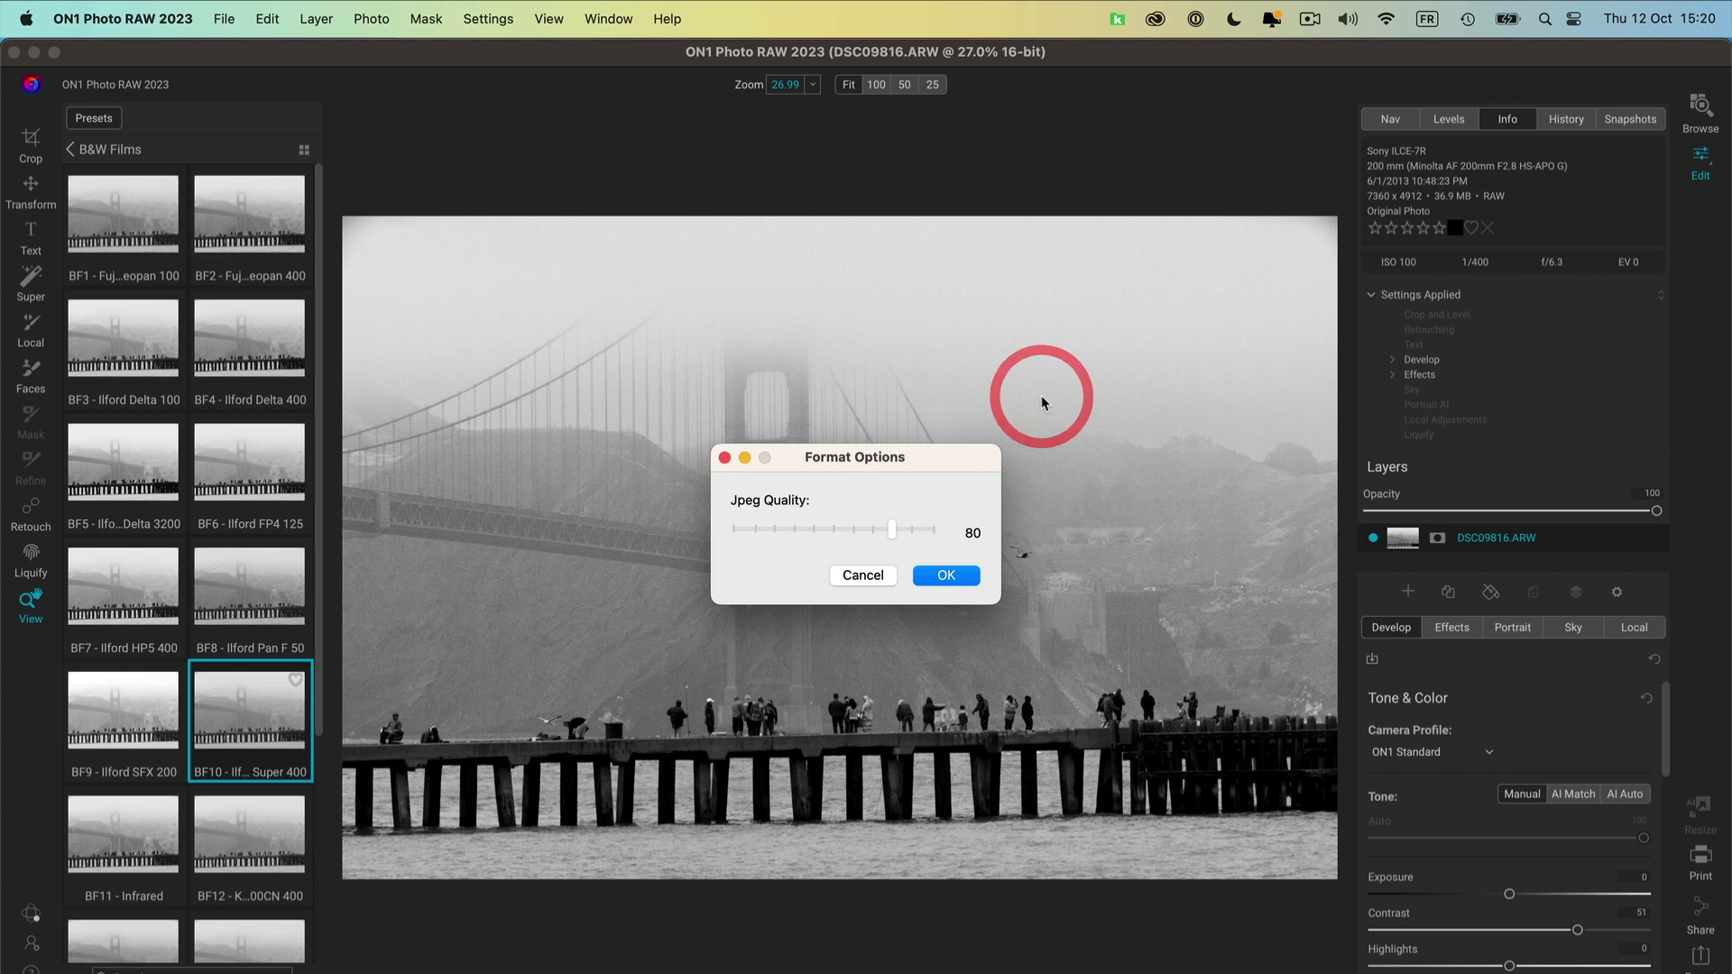
pyautogui.click(947, 575)
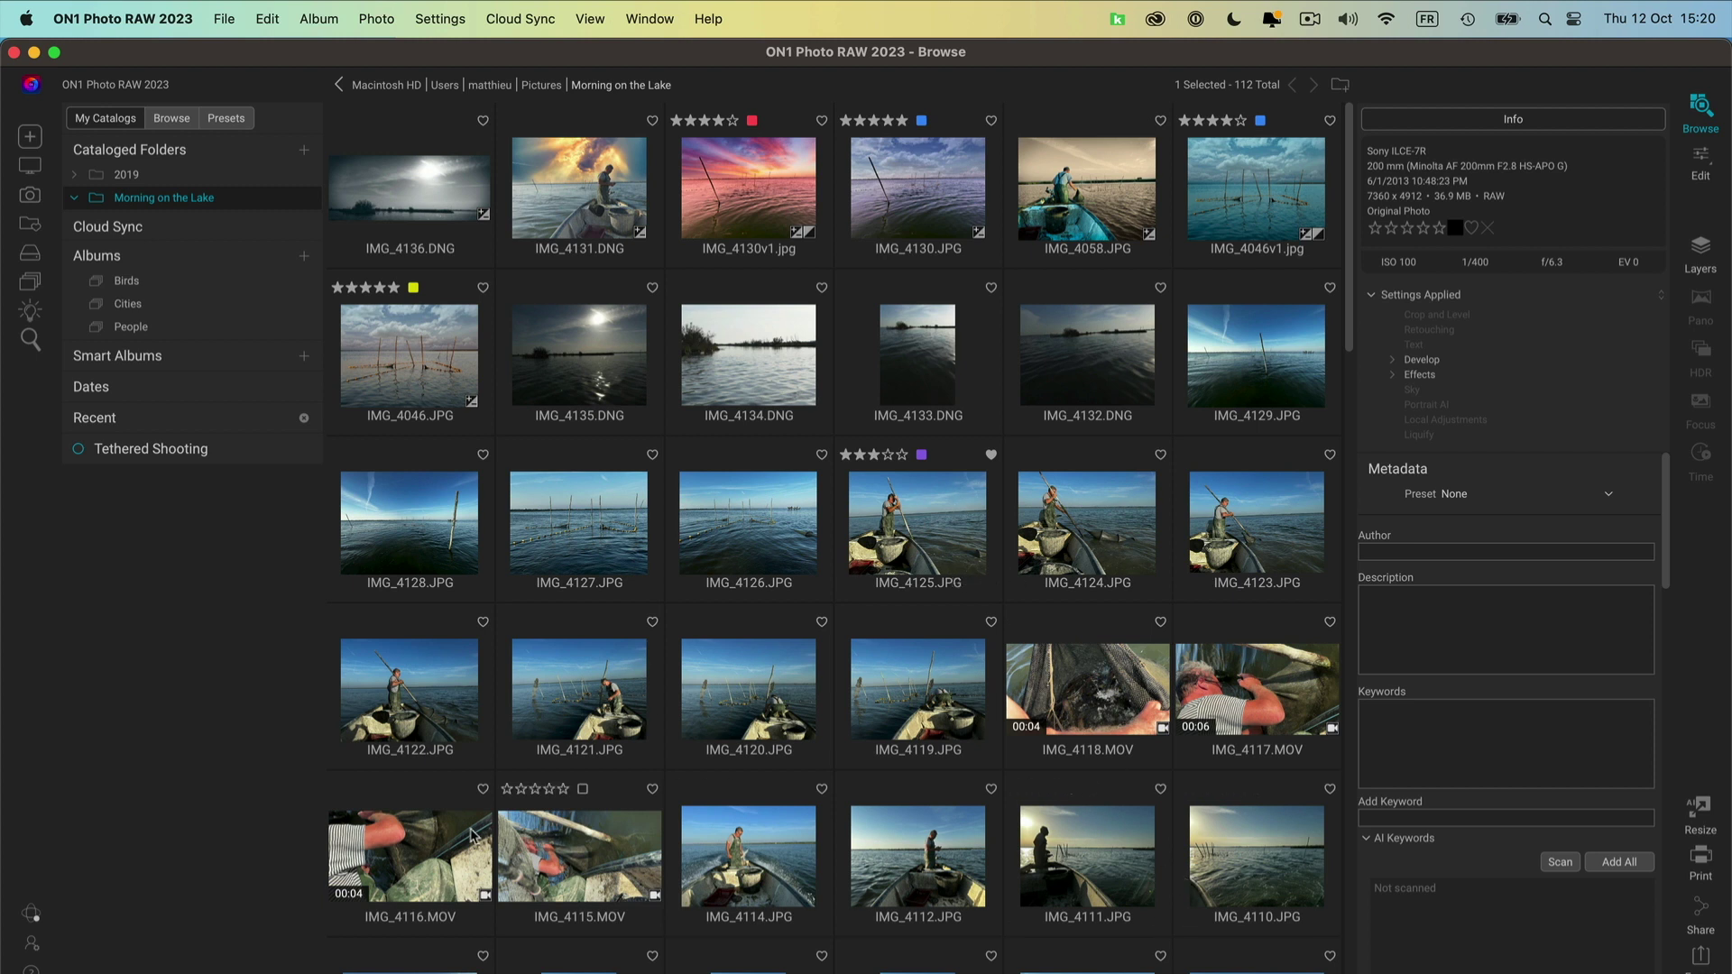
# - In Peakto, open the bridge instant and step through its three versions, ending on the black-and-white ON1 edit
pyautogui.press('super+Tab')
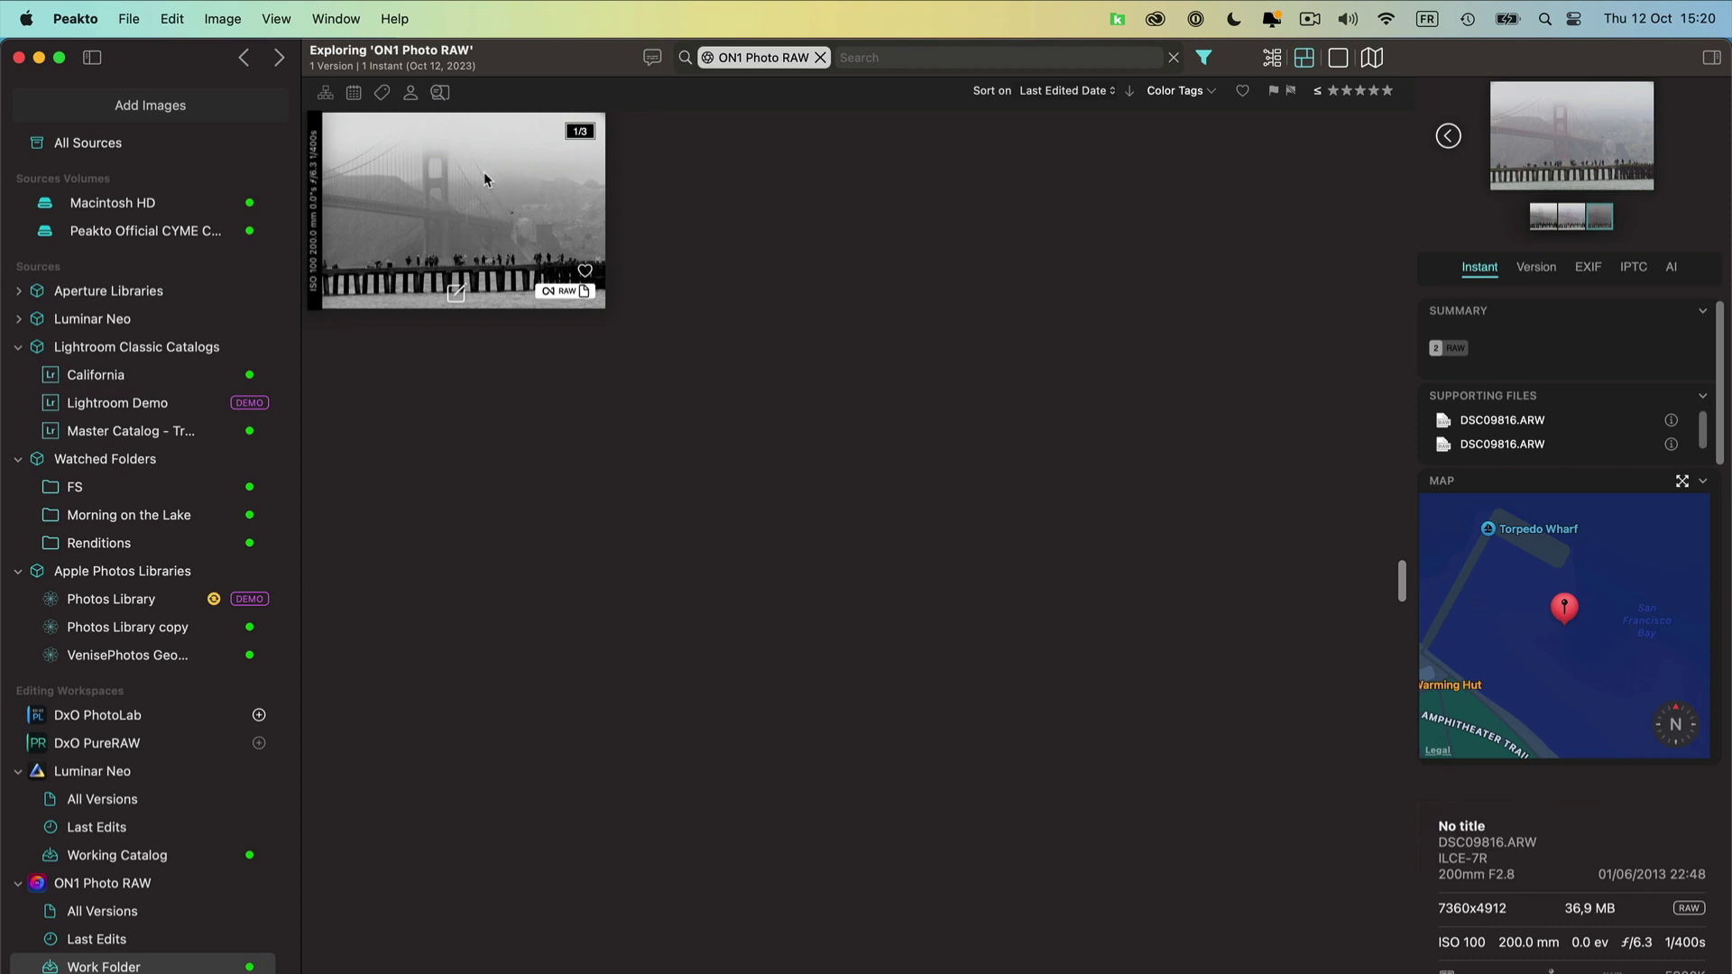
pyautogui.doubleClick(491, 197)
pyautogui.click(970, 285)
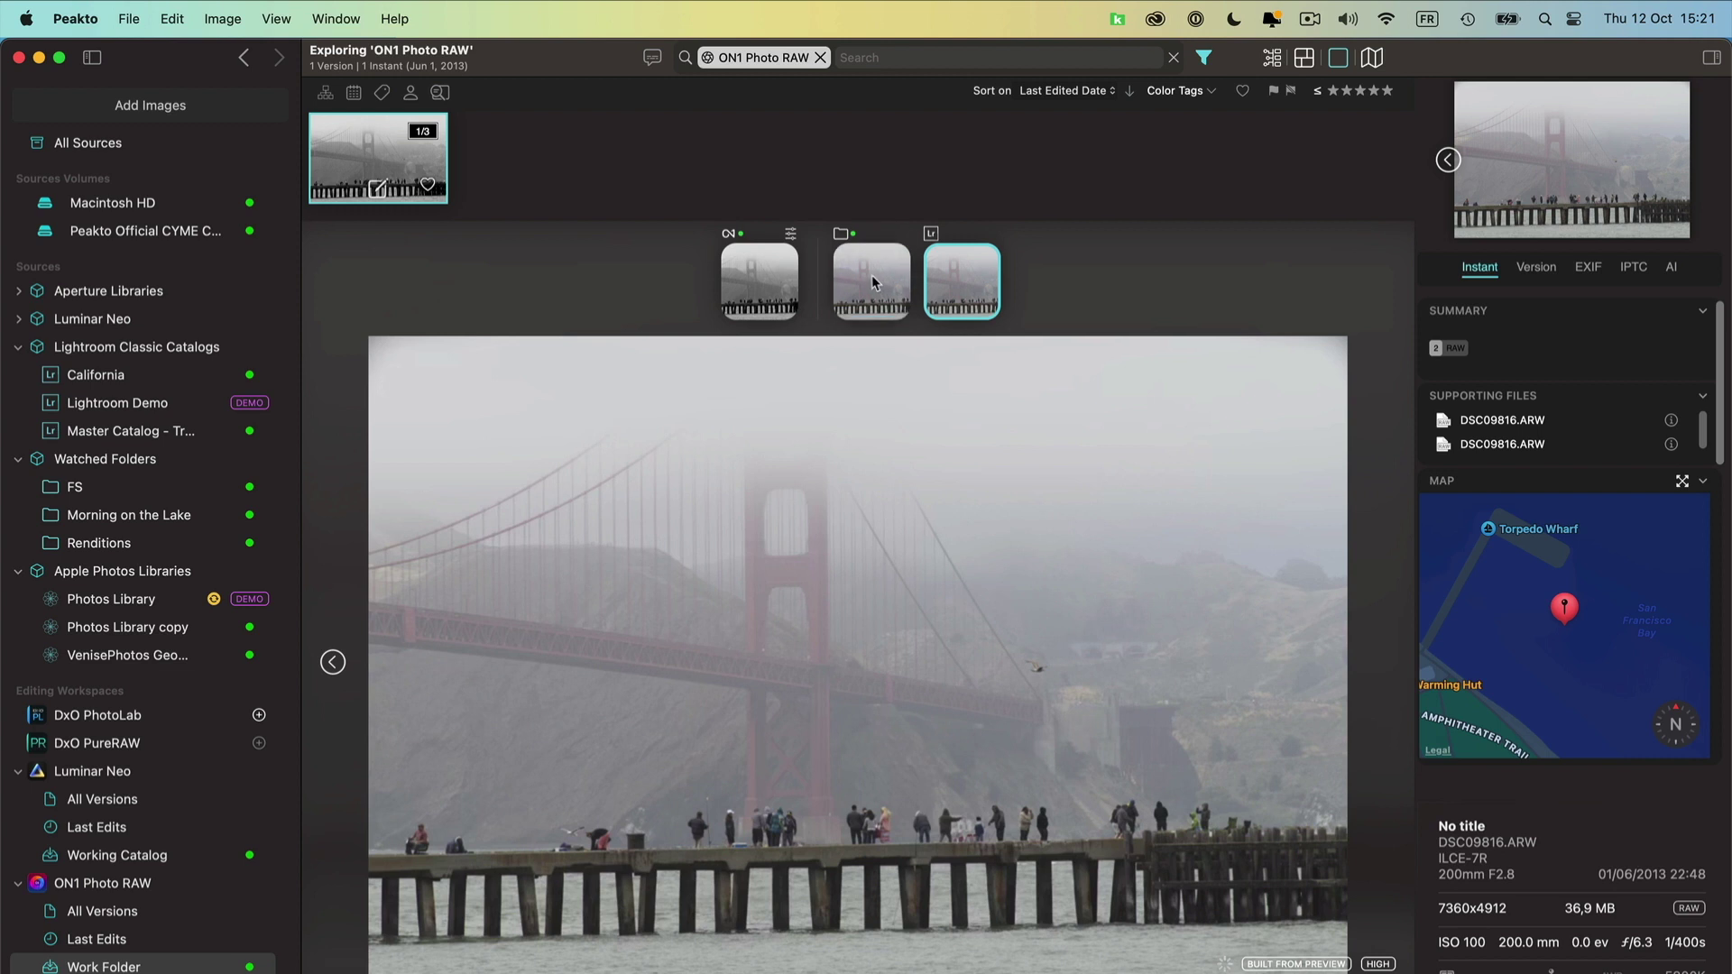
pyautogui.click(871, 274)
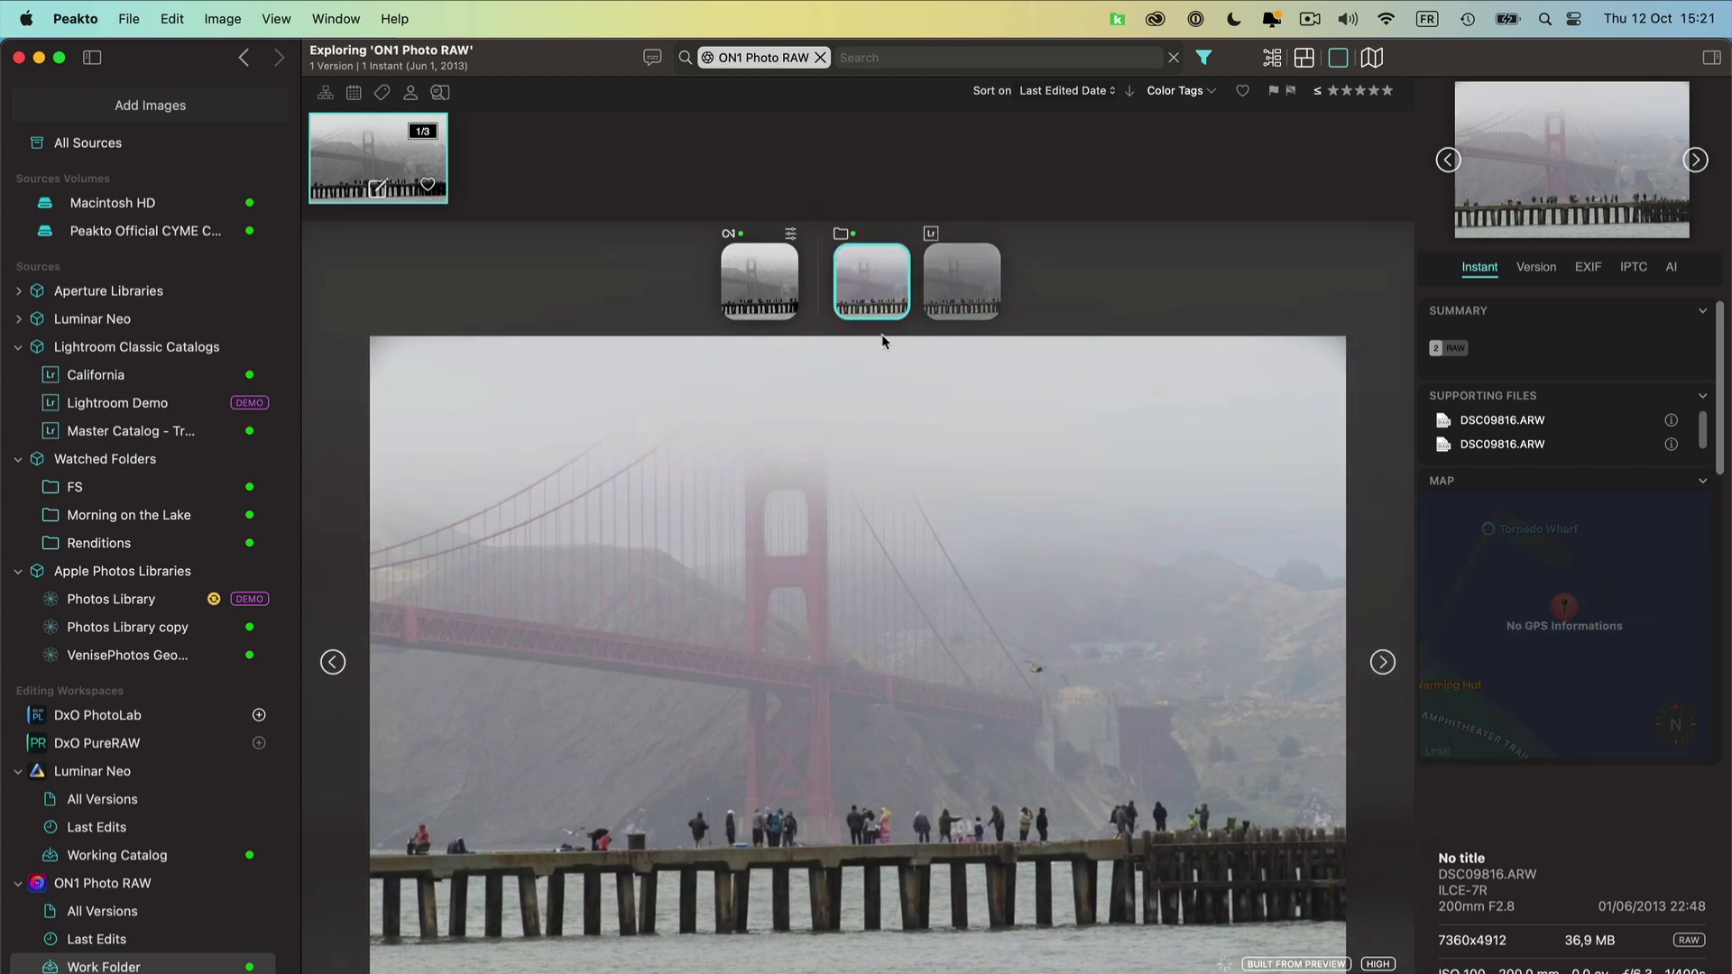
pyautogui.click(963, 282)
pyautogui.click(757, 284)
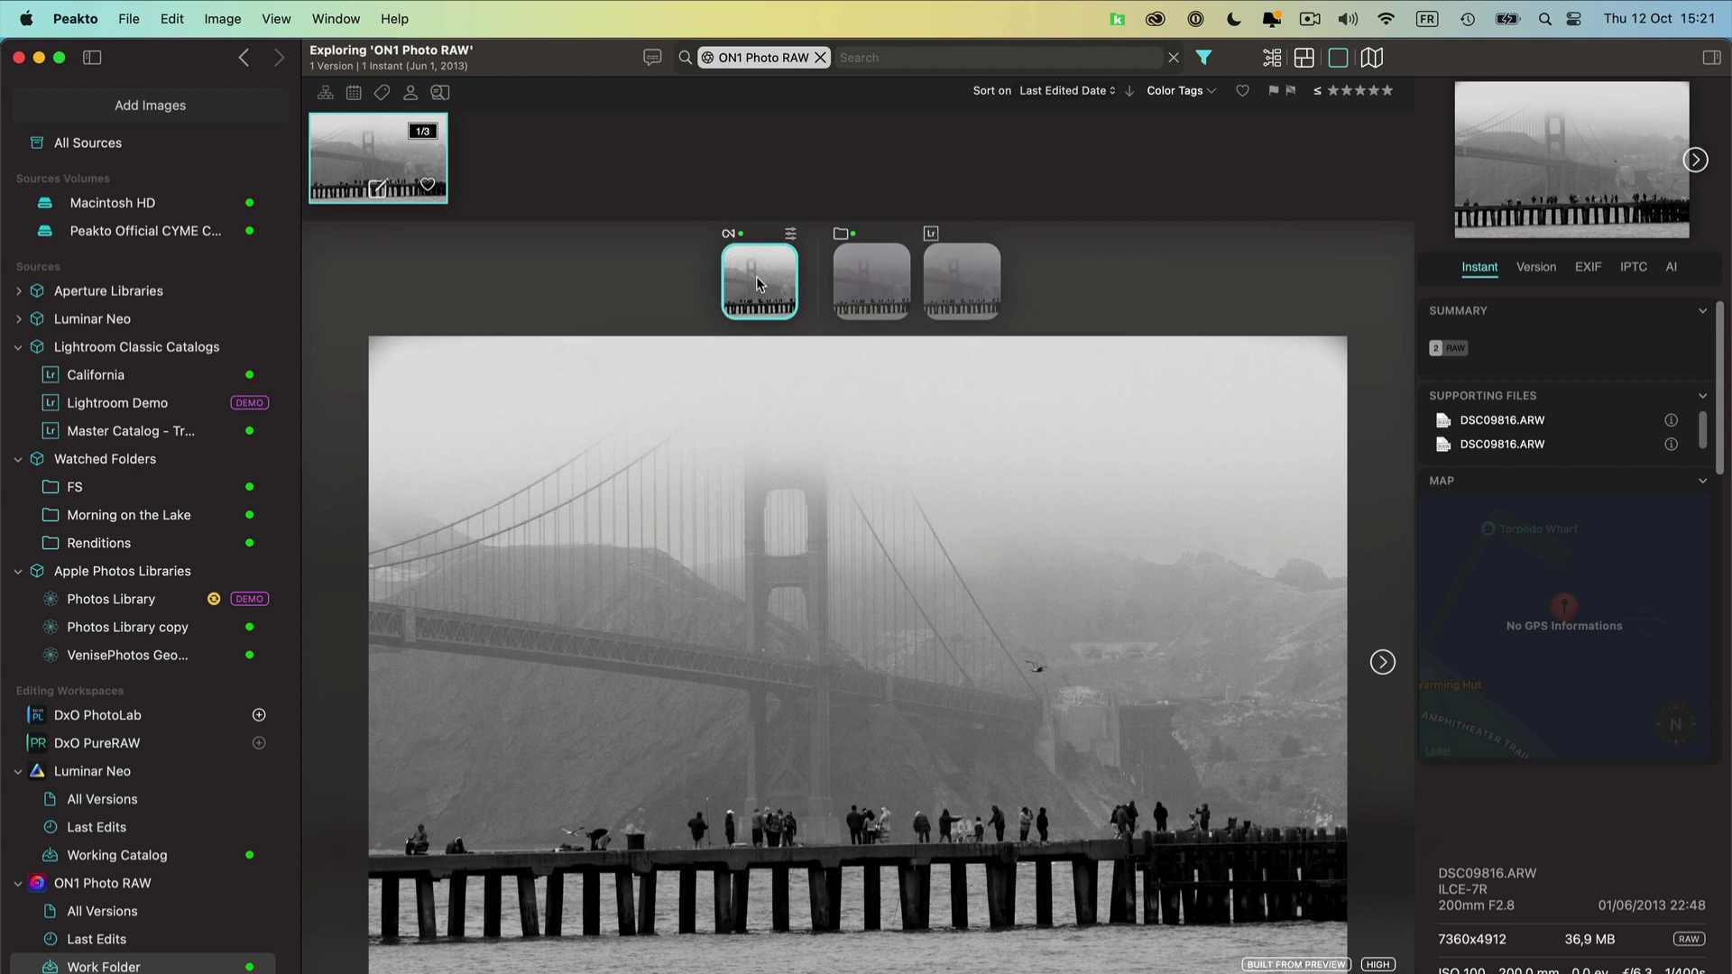
# - Reopen the ON1 version in ON1 Photo RAW and raise its exposure to 1.15
pyautogui.rightClick(756, 283)
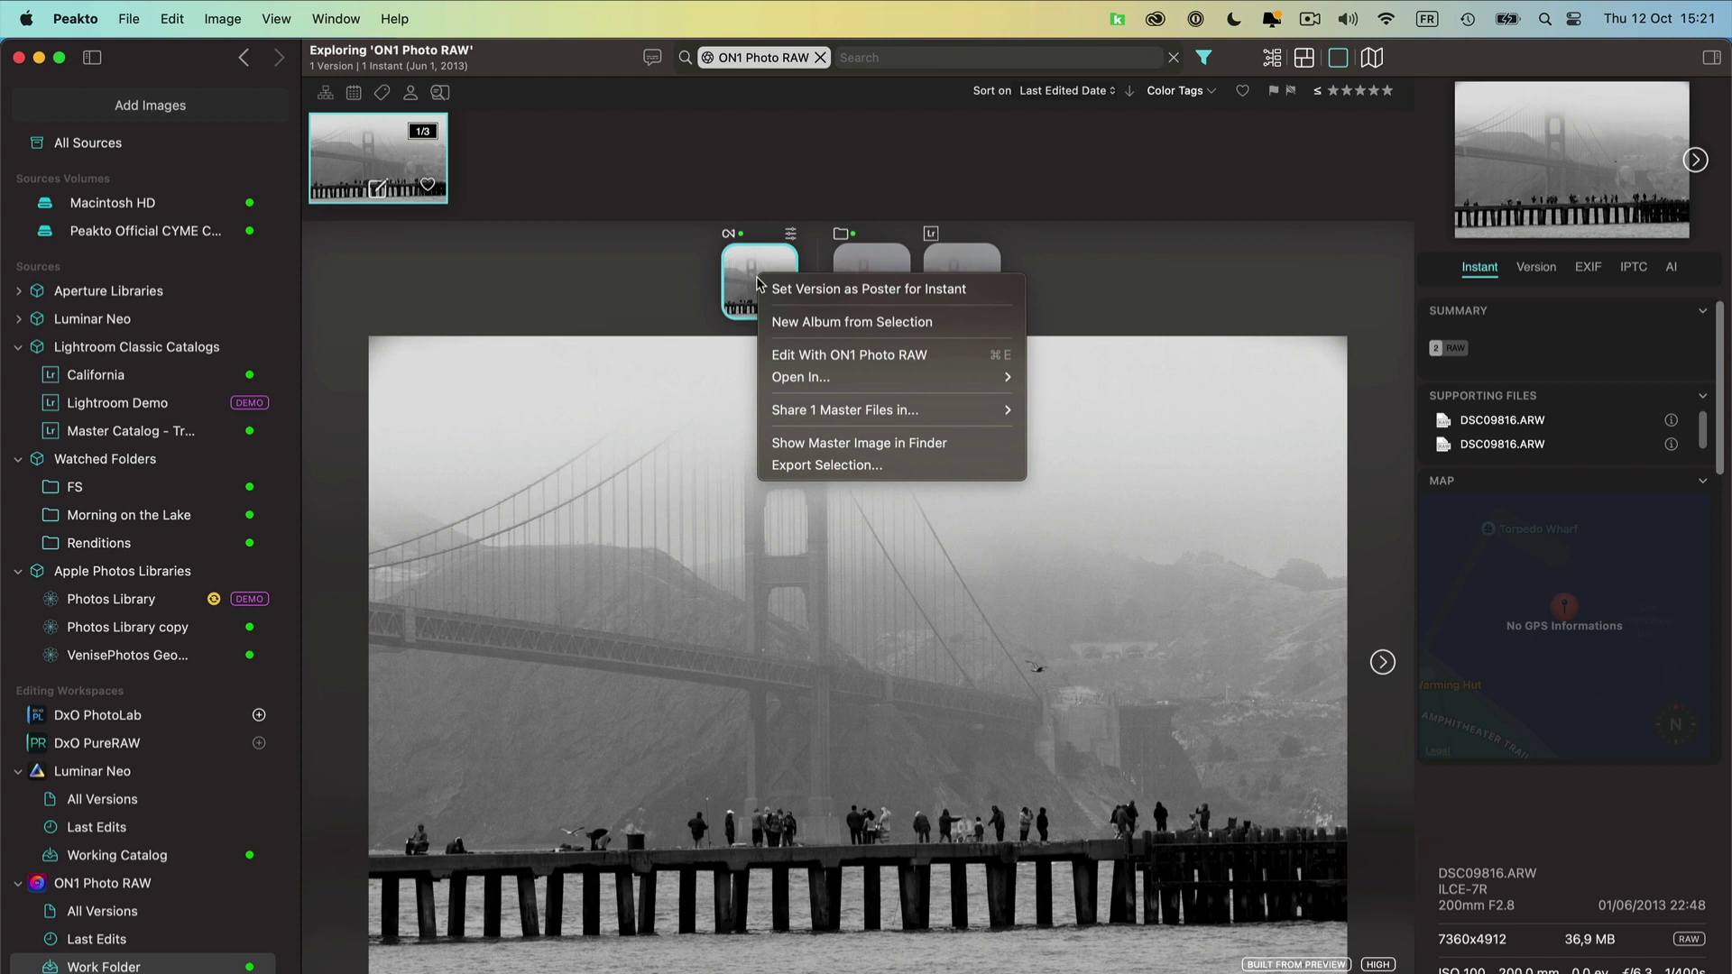
pyautogui.click(820, 357)
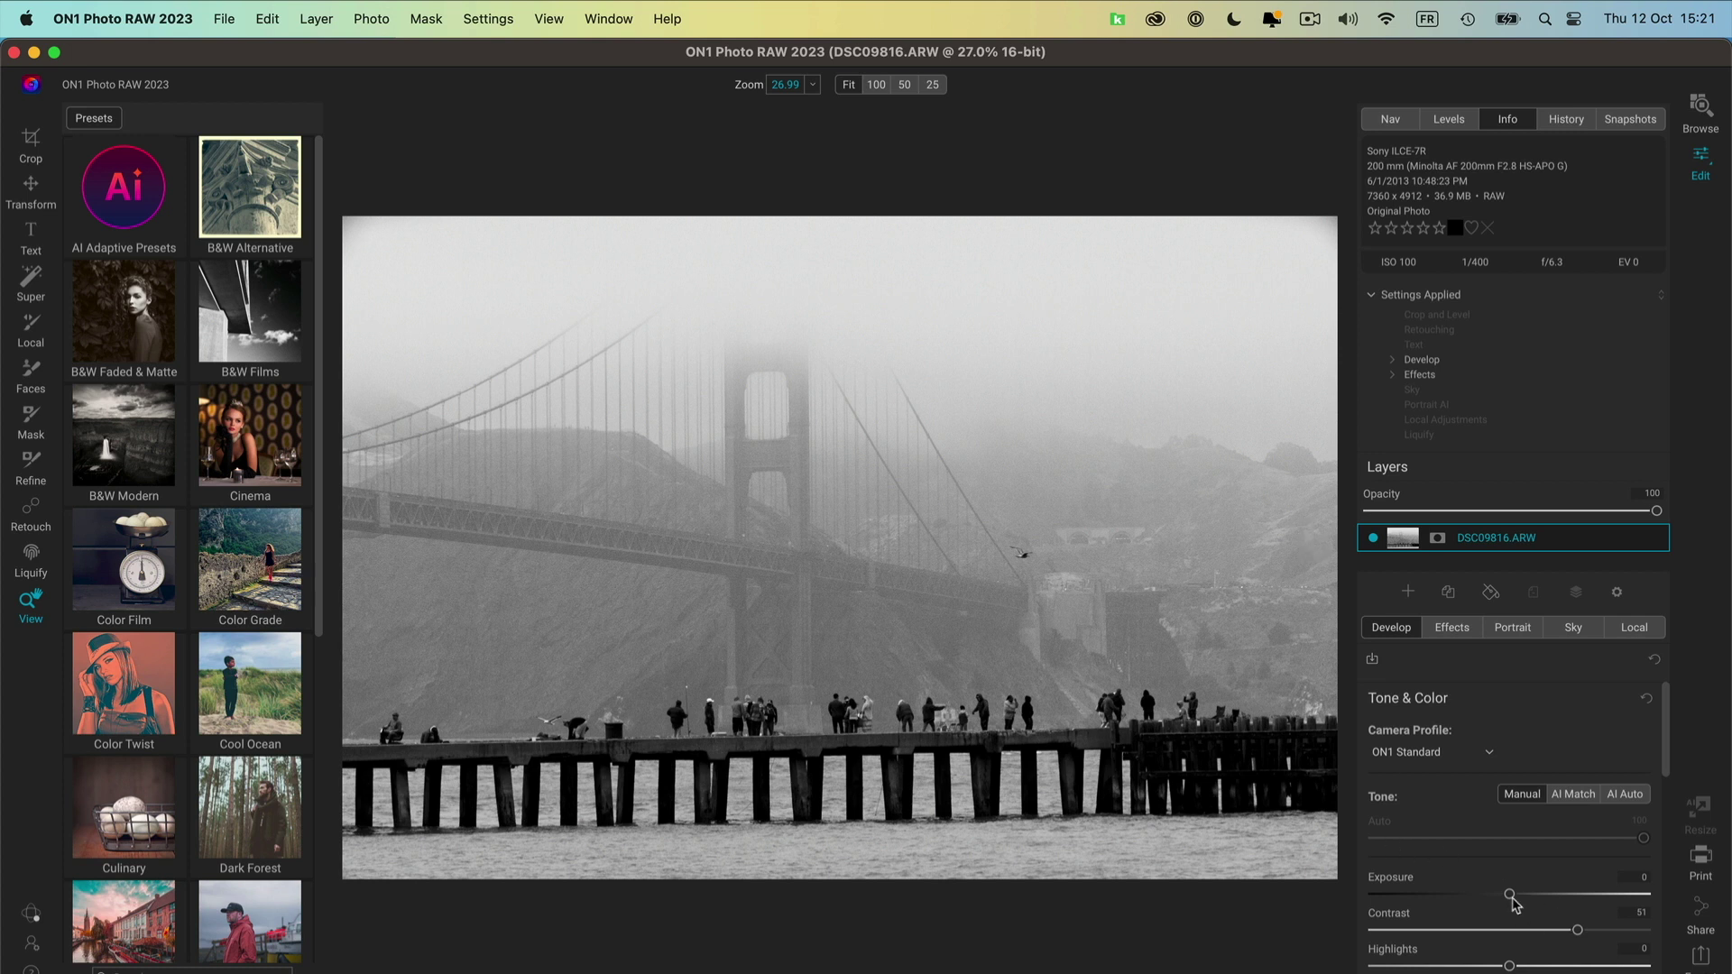
pyautogui.moveTo(1512, 894); pyautogui.dragTo(1539, 893)
pyautogui.click(1539, 892)
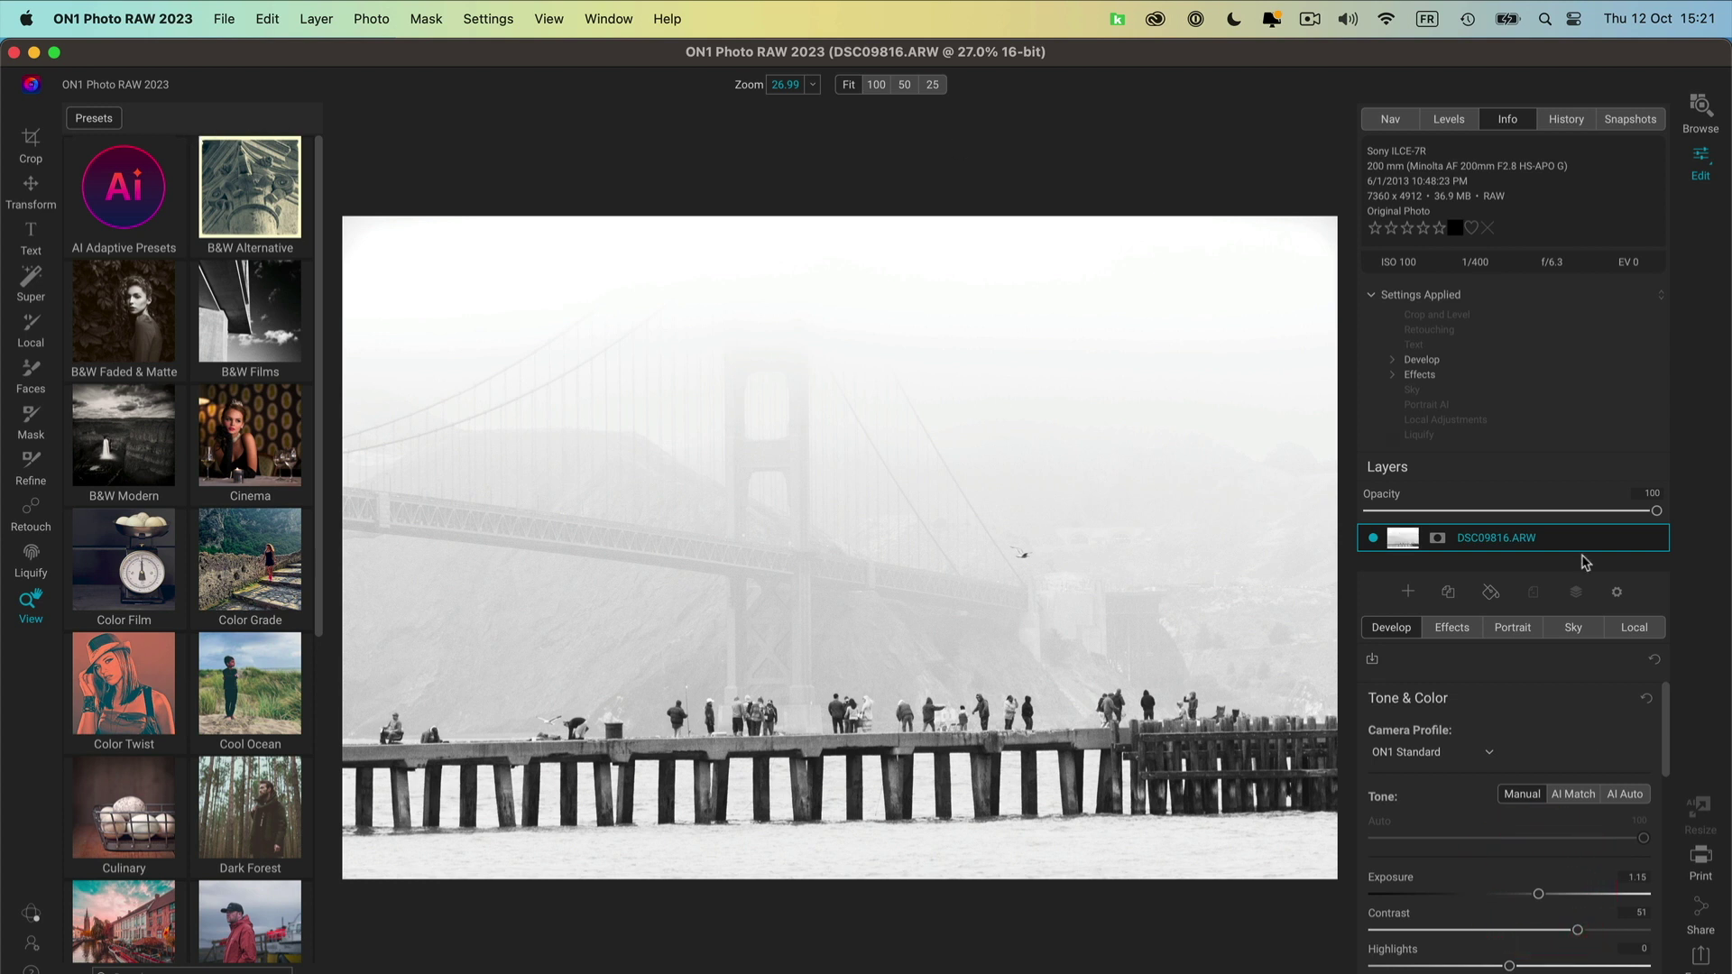
# - Save it as a quality-80 JPEG in tmp, replacing DSC09816.jpg, then move ON1 aside
pyautogui.press('super+s')
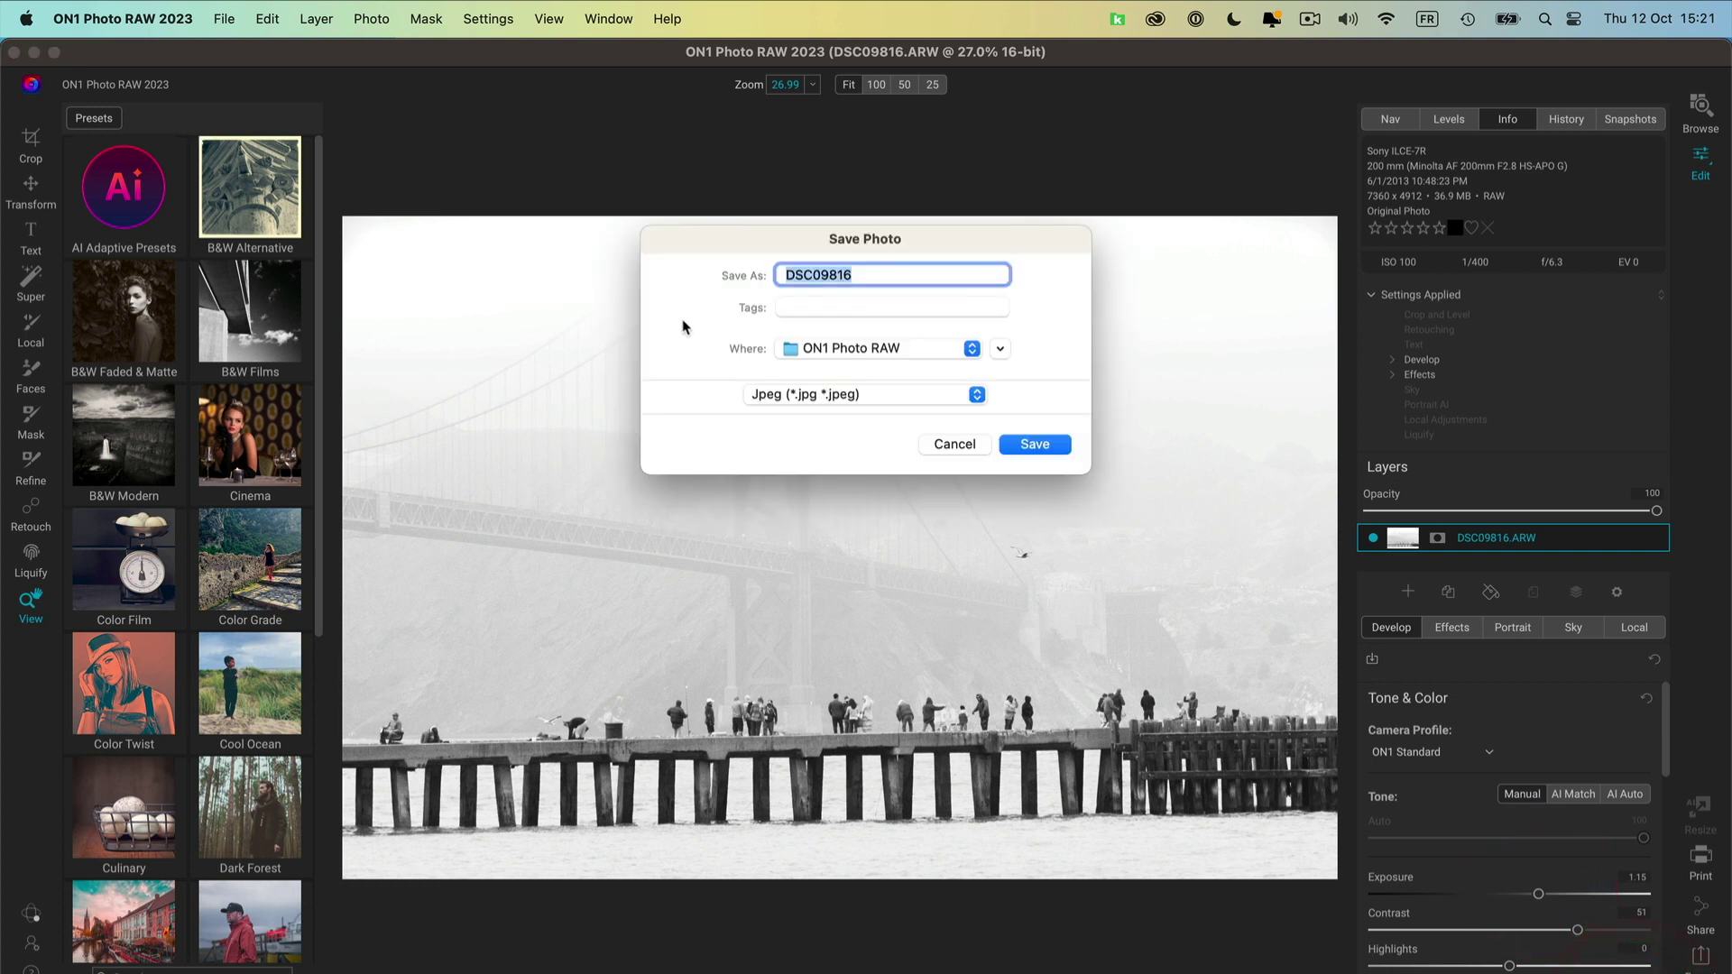
pyautogui.click(971, 348)
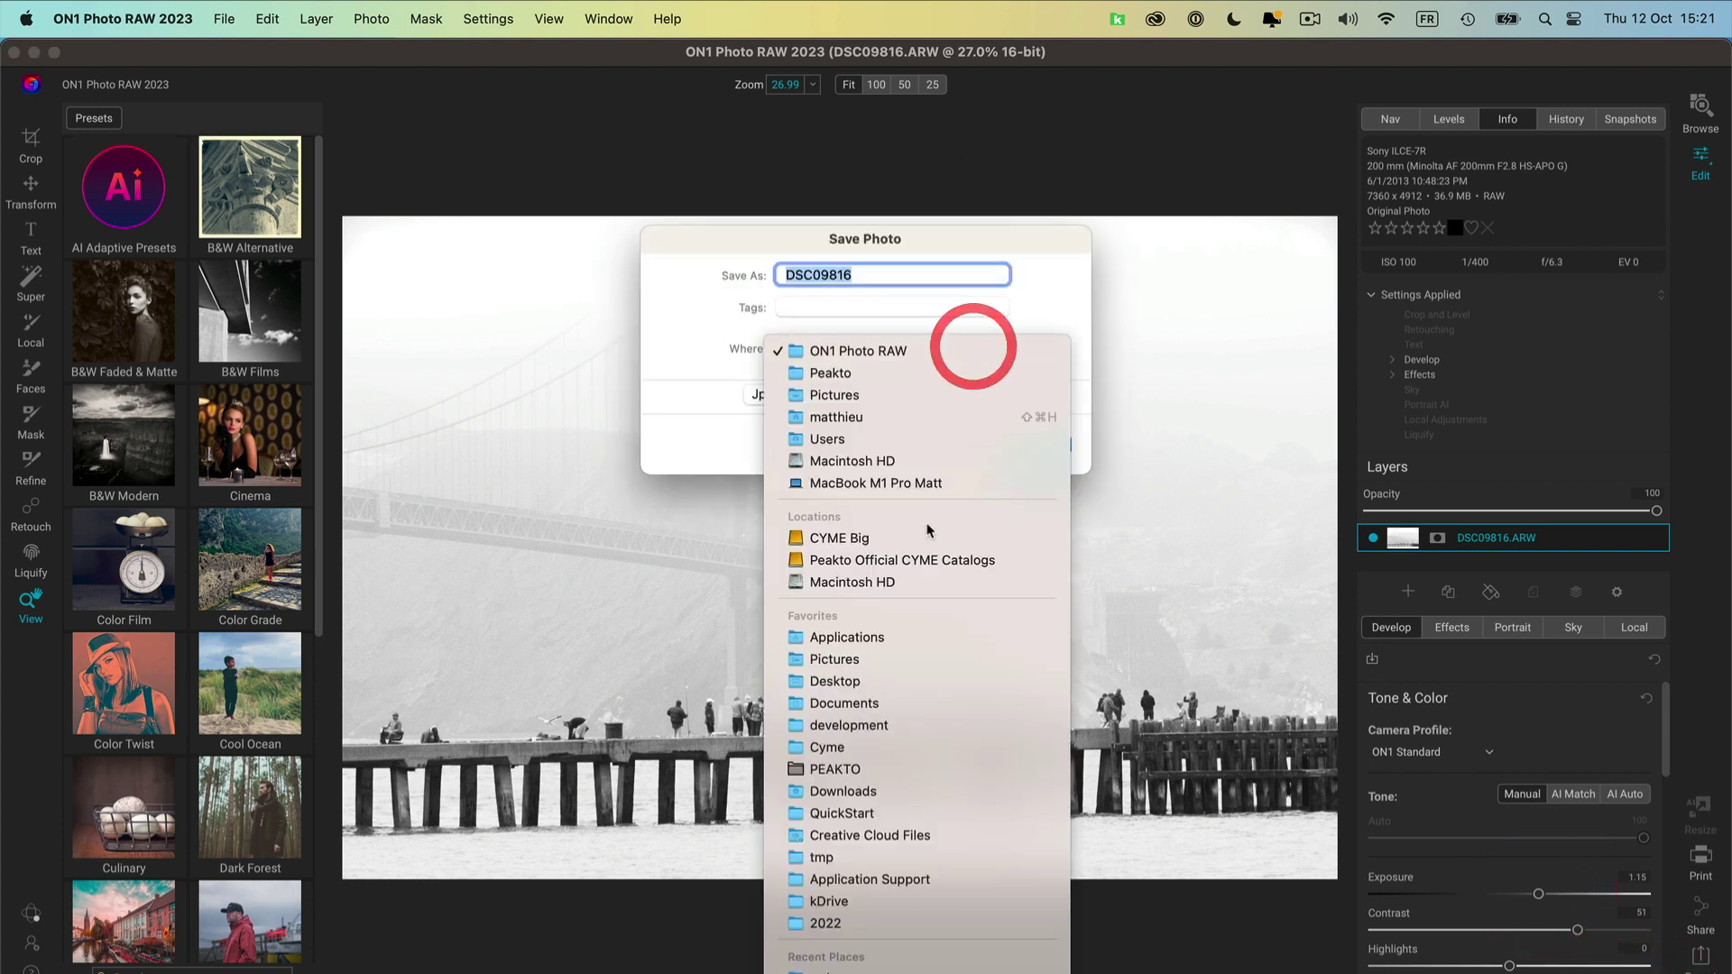
pyautogui.click(913, 853)
pyautogui.click(1044, 442)
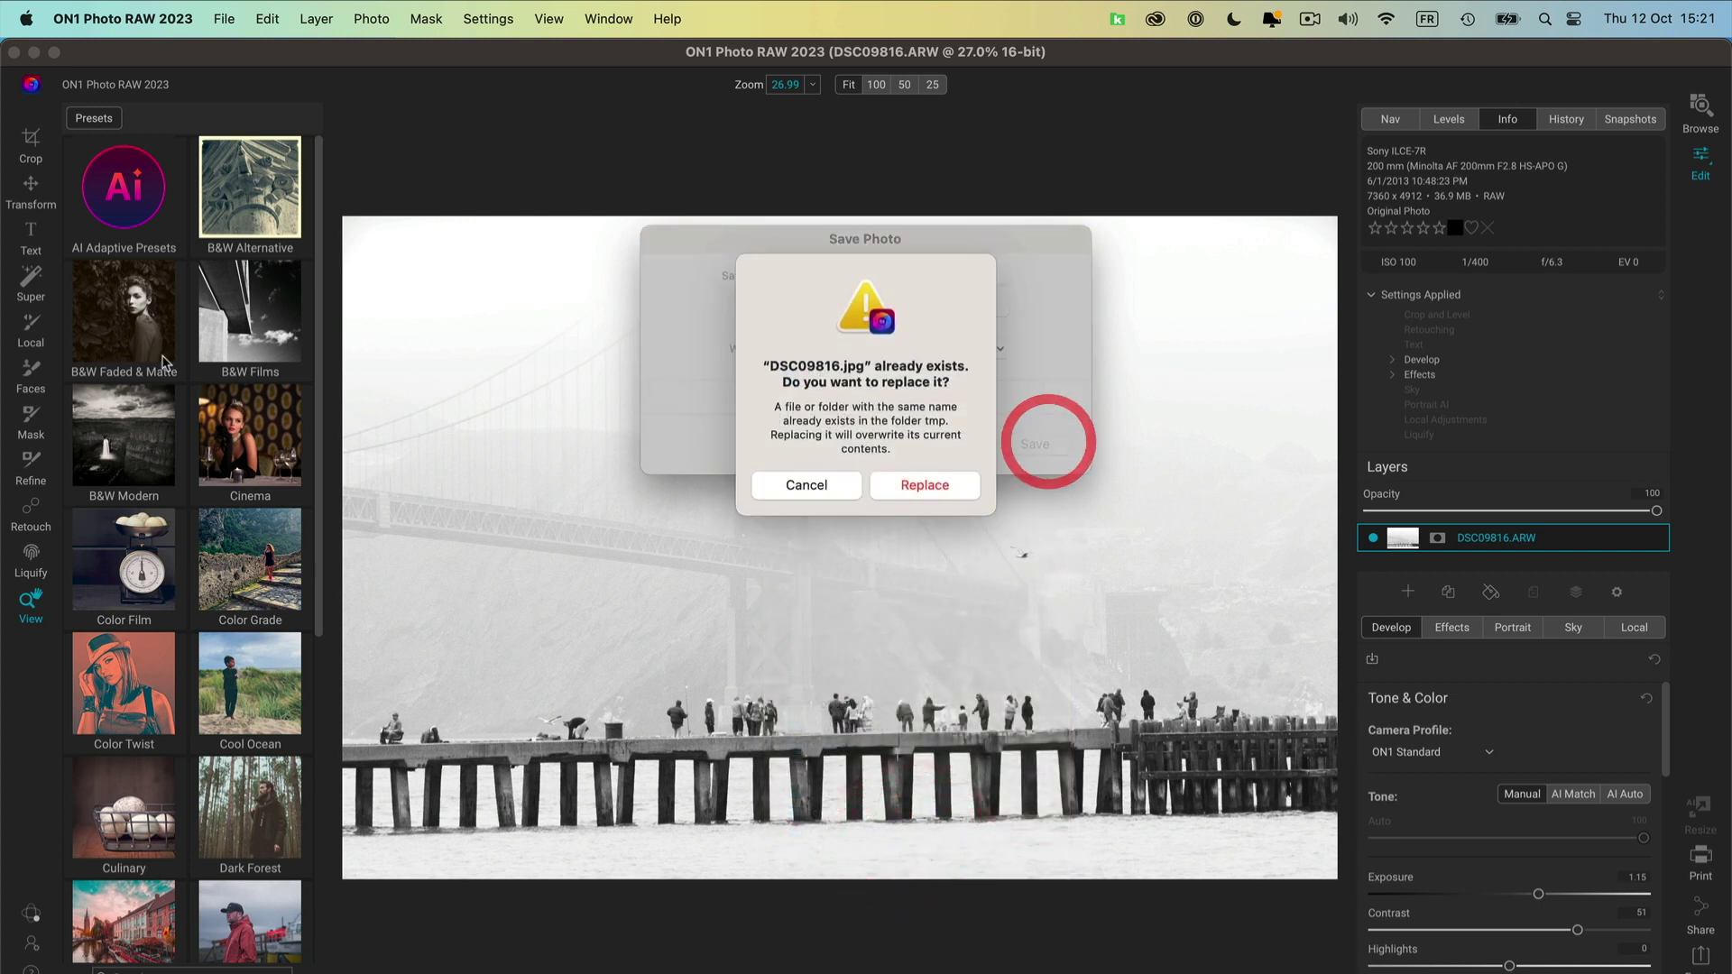
pyautogui.click(929, 485)
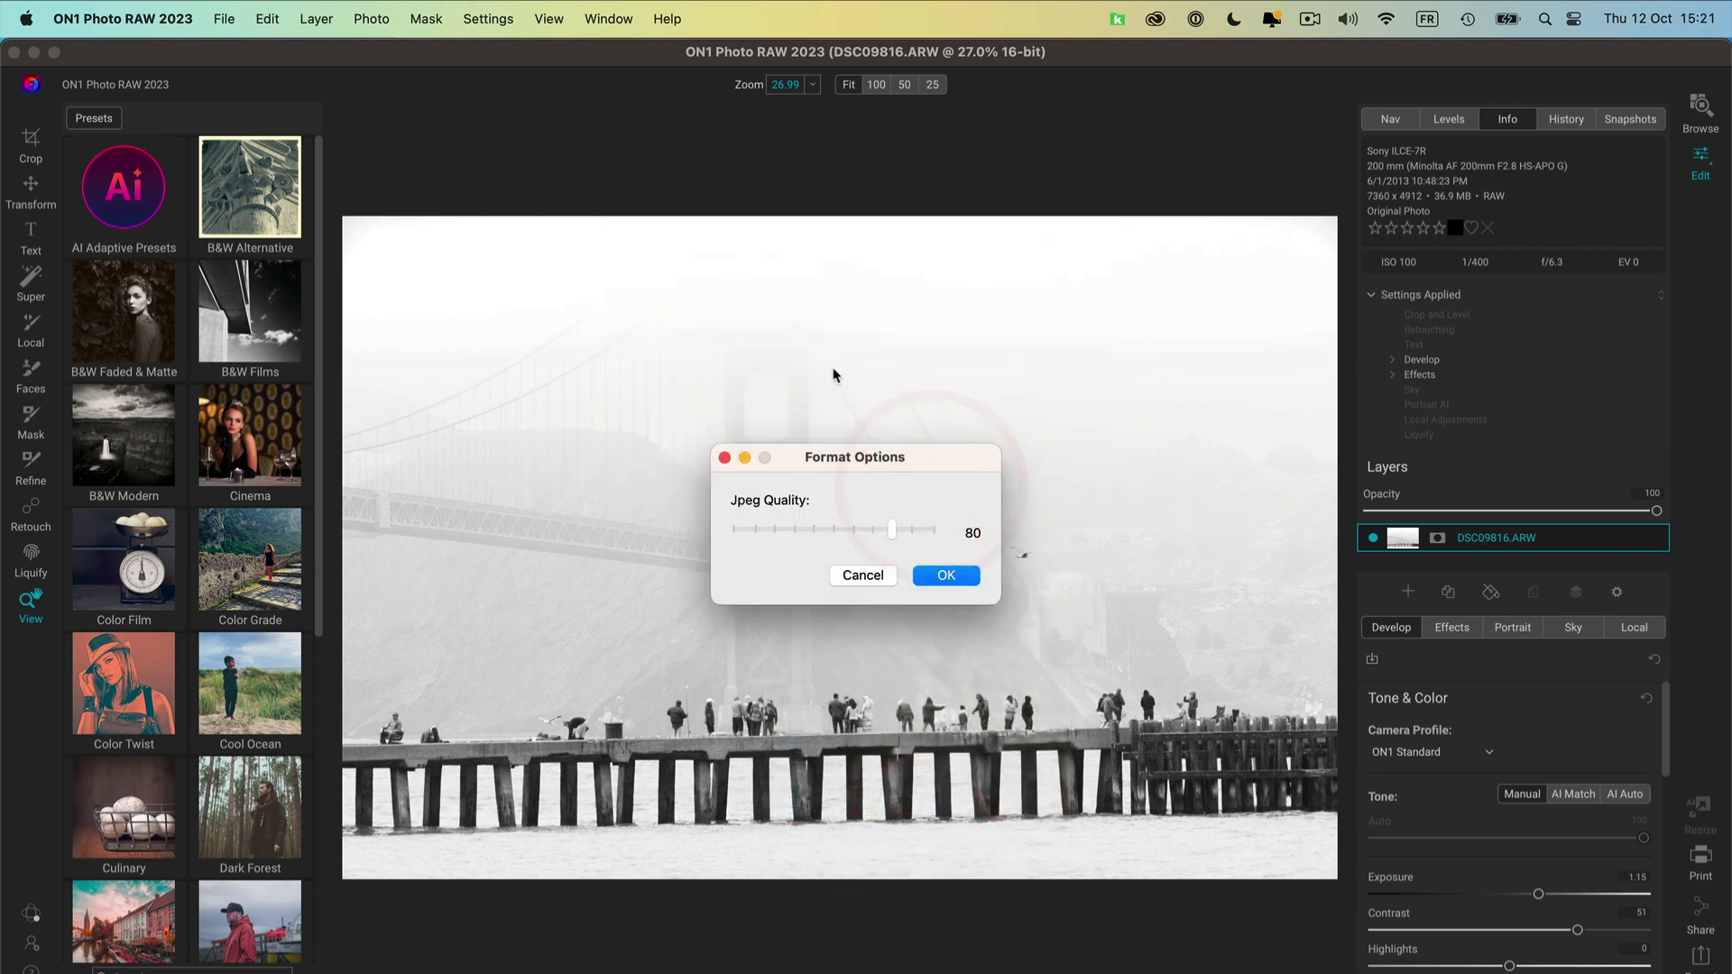
pyautogui.click(952, 585)
pyautogui.click(947, 577)
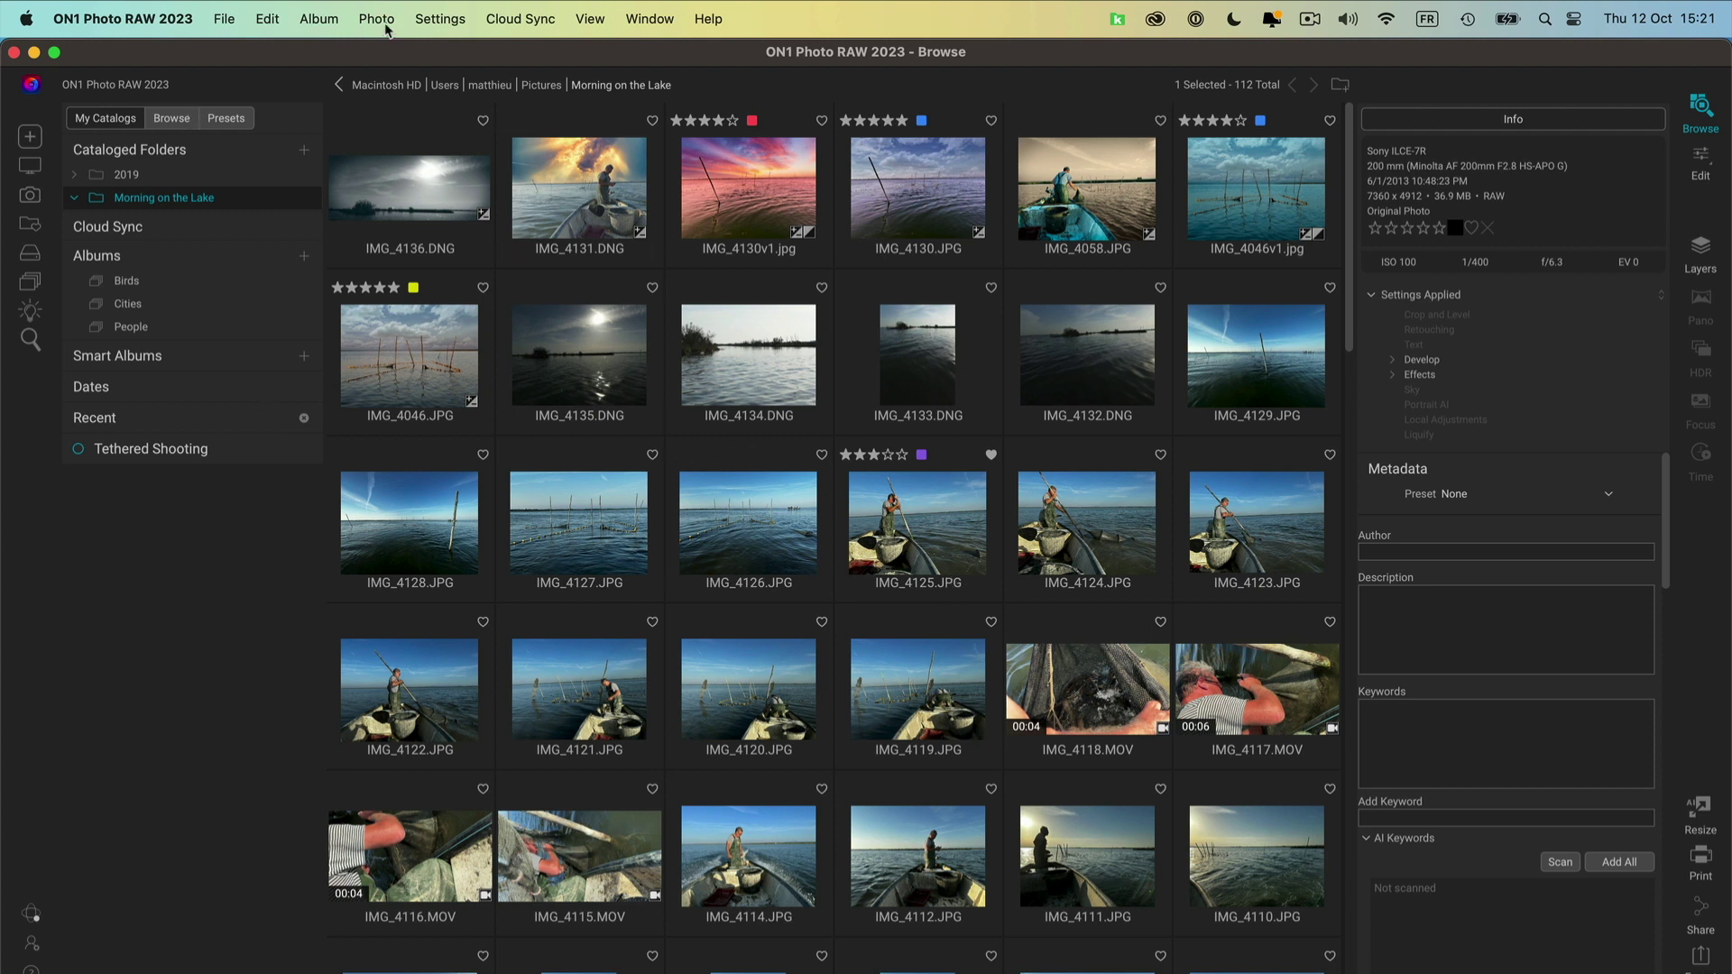
pyautogui.moveTo(322, 52); pyautogui.dragTo(1025, 82)
# - Bring Peakto's Photos Library copy of boat and underwater photos in front of ON1
pyautogui.click(636, 206)
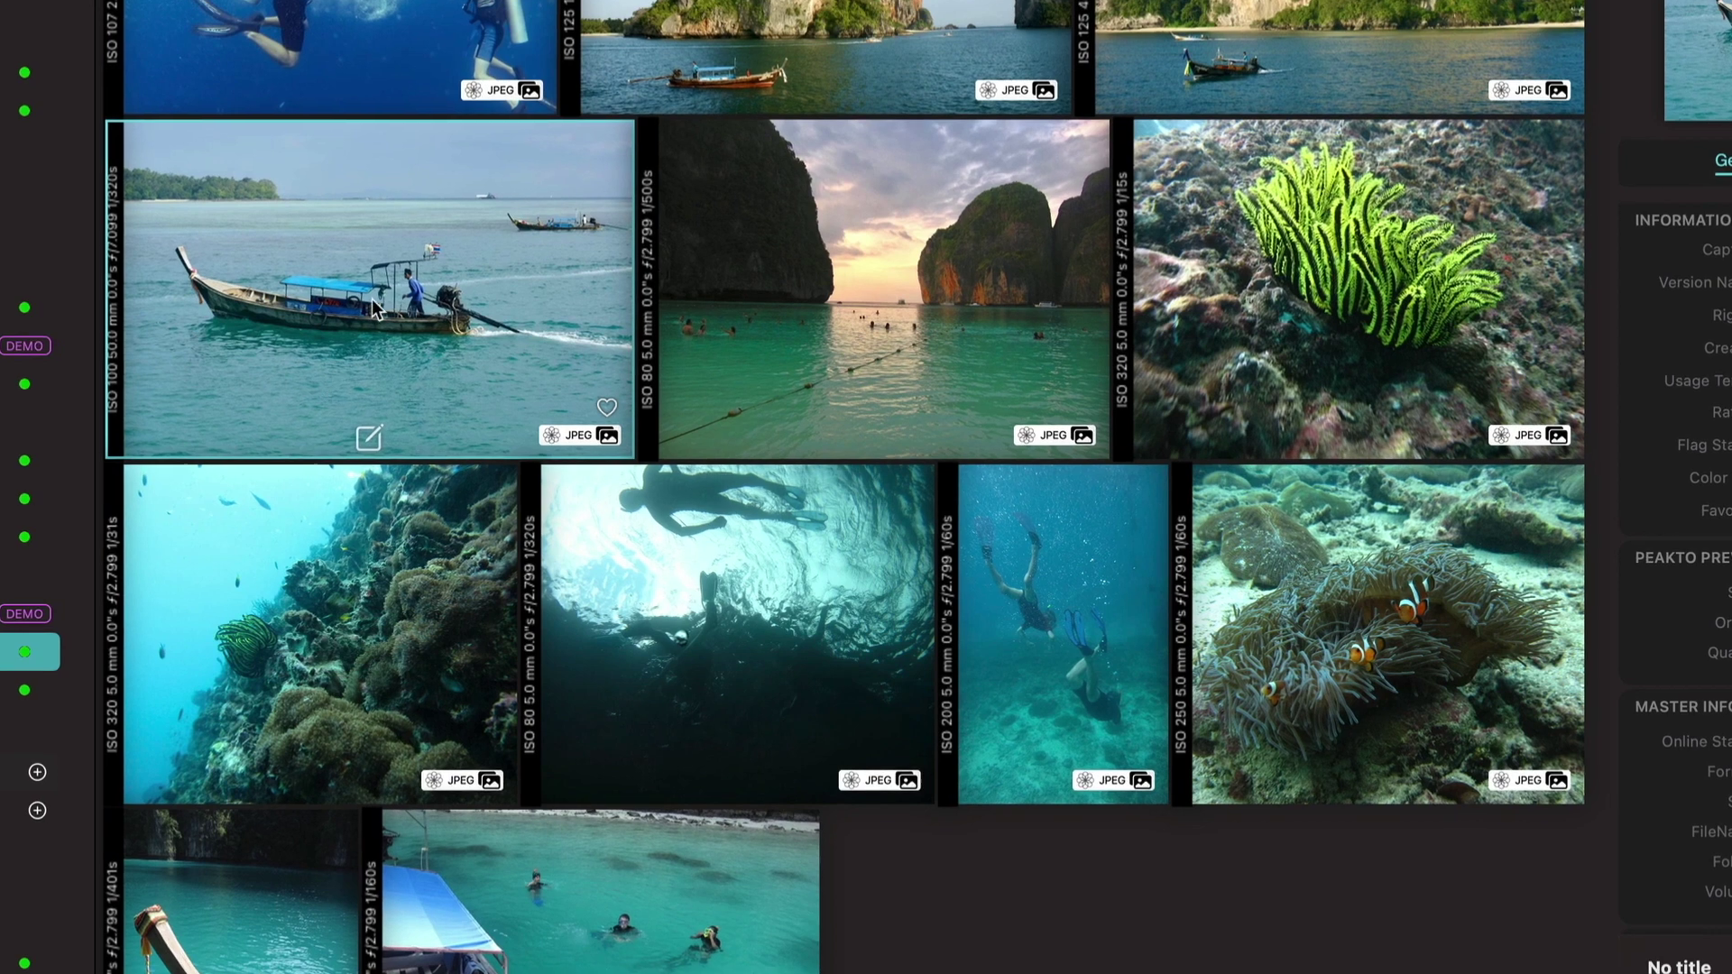
# - Bring up the longtail boat photo's actions and look through its Edit In Workspace options
pyautogui.rightClick(373, 306)
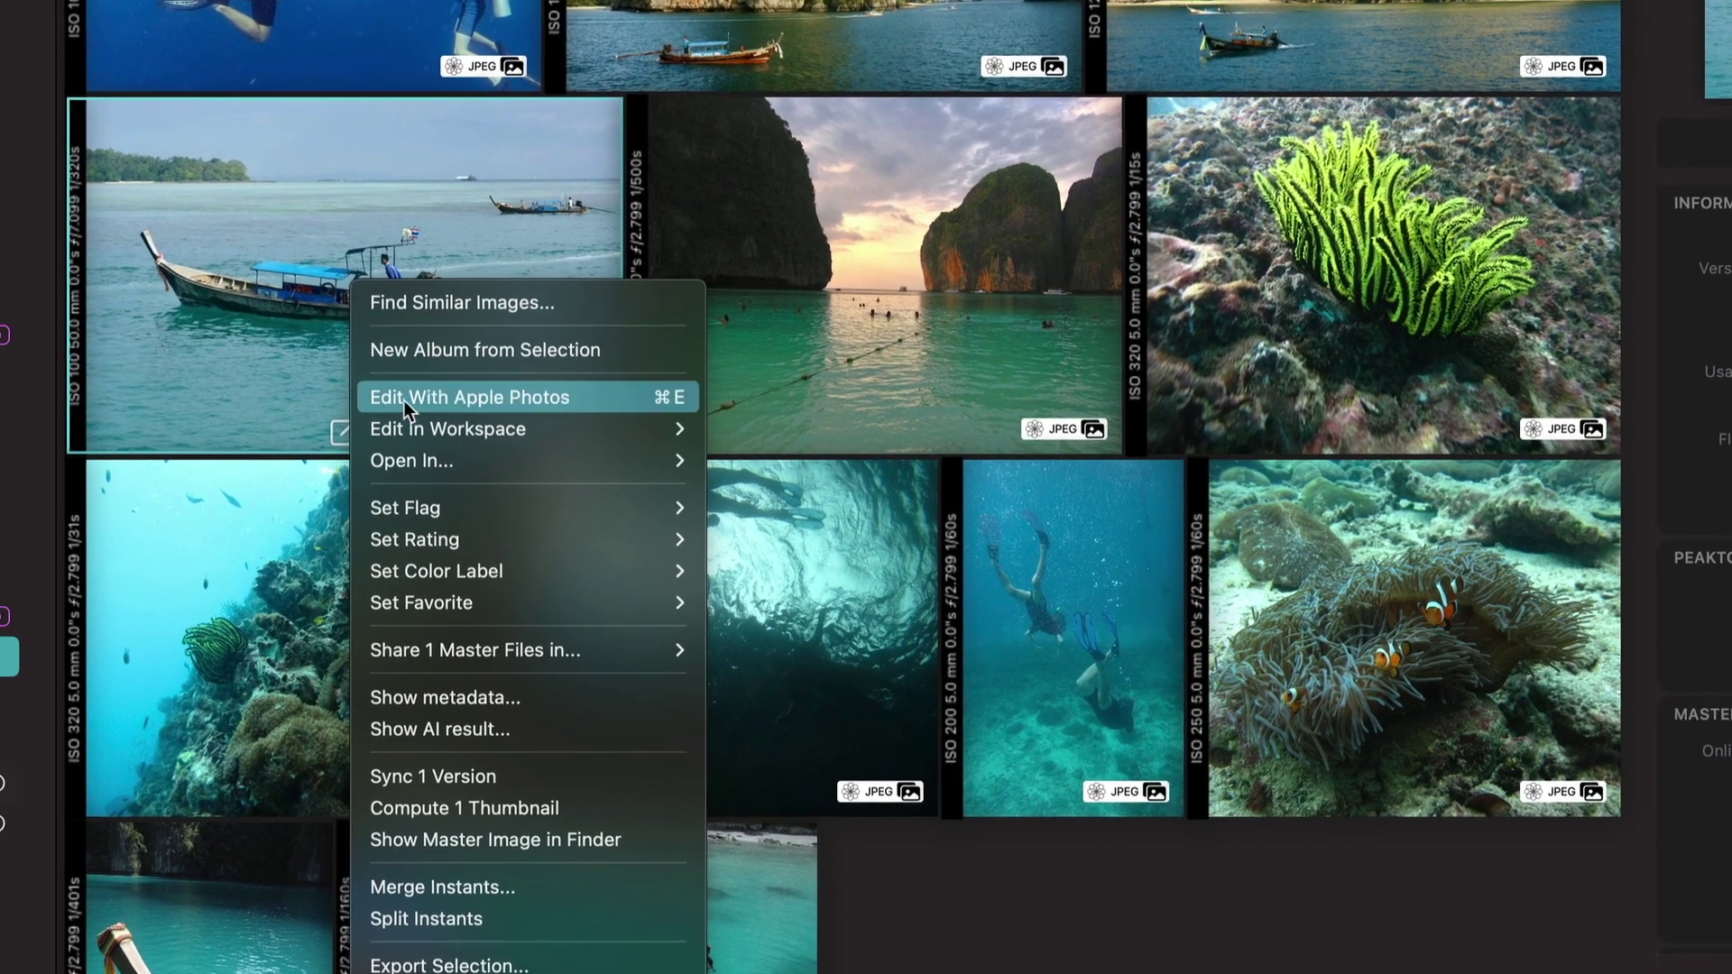
pyautogui.moveTo(432, 429)
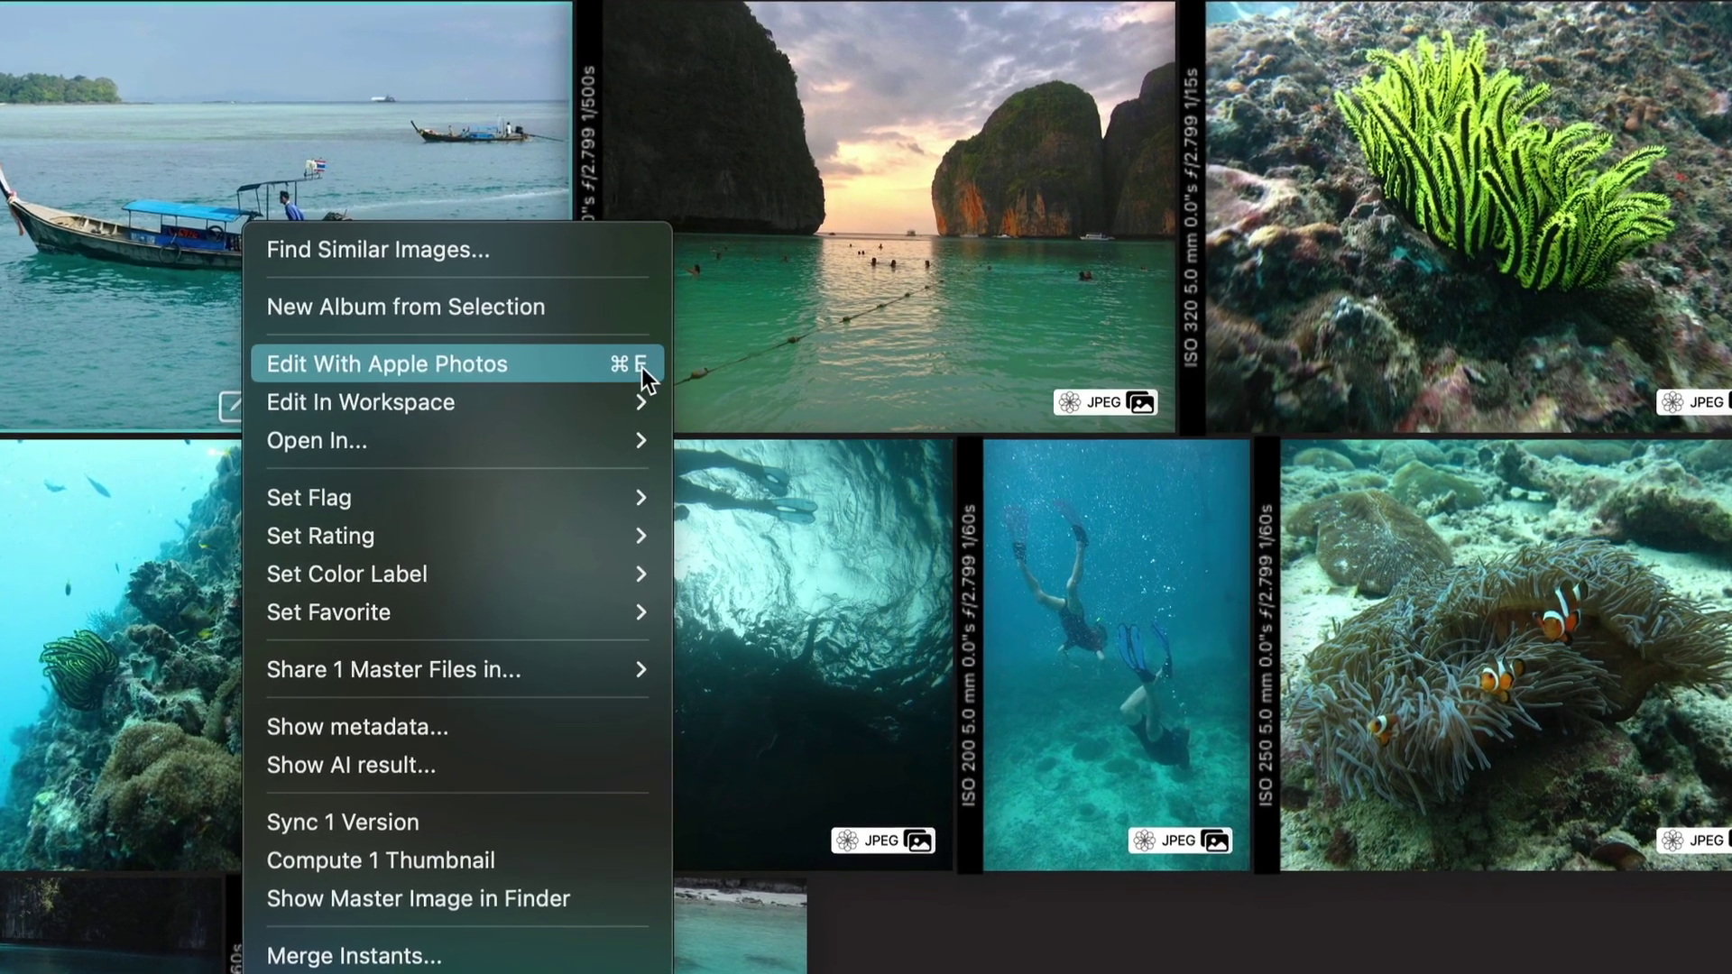
pyautogui.moveTo(586, 403)
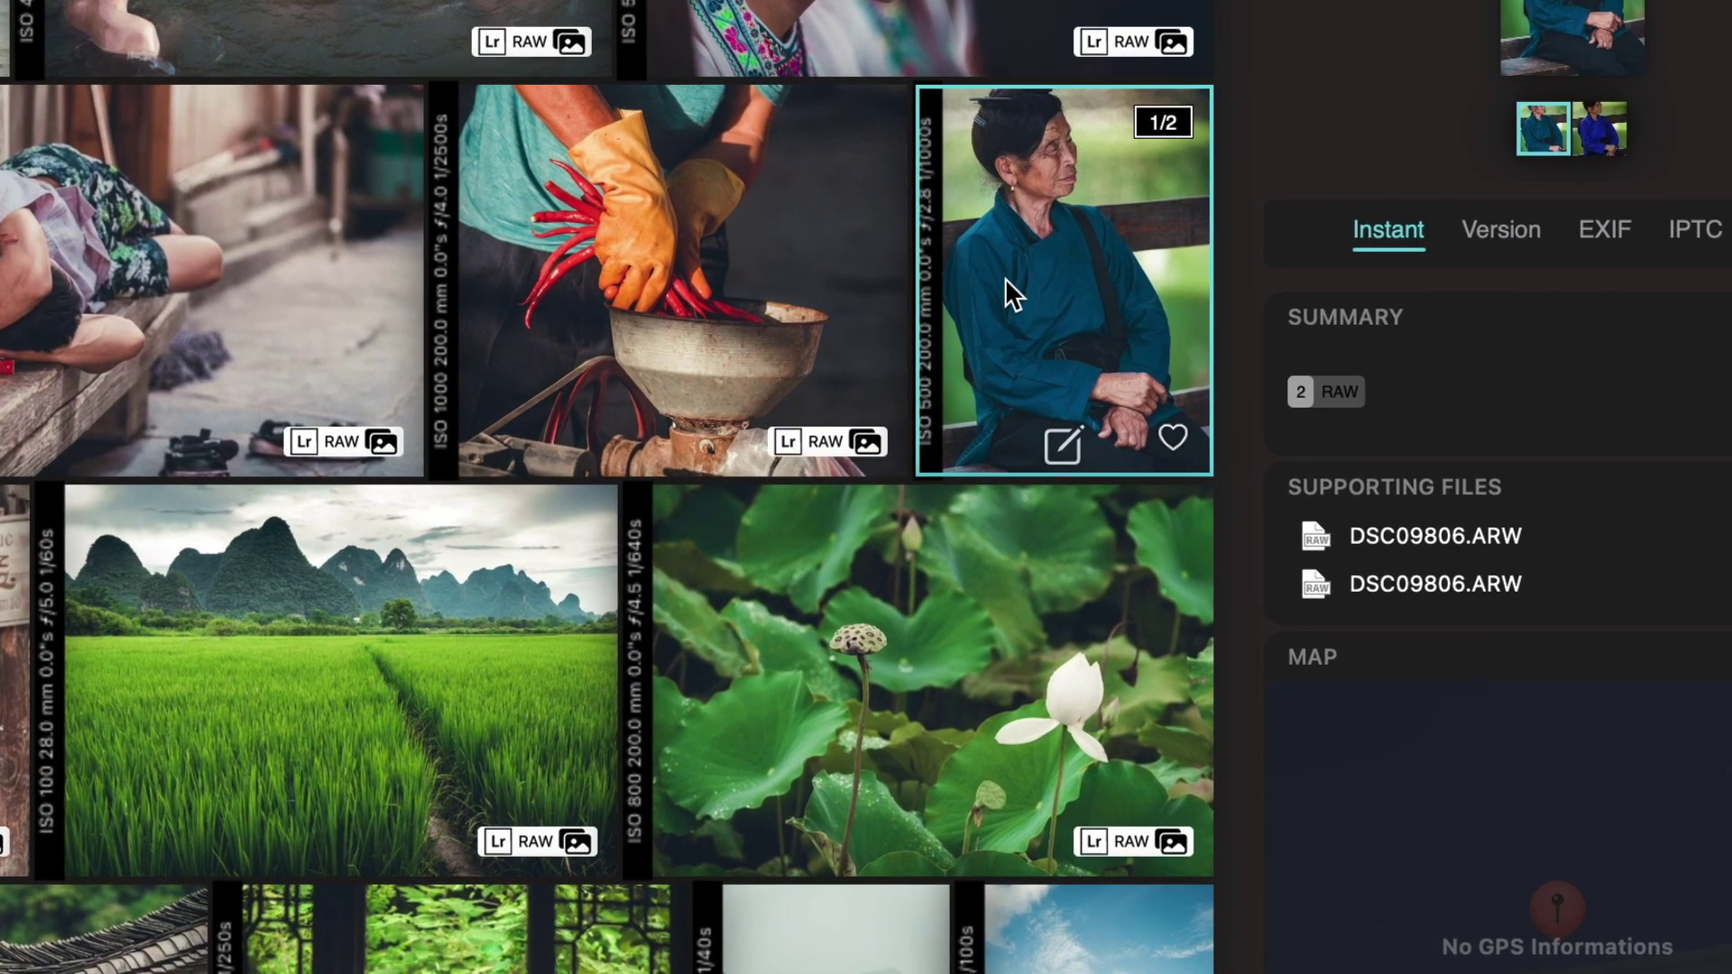
# - Show the Edit In Workspace editor list for the seated woman-in-blue portrait
pyautogui.rightClick(1494, 402)
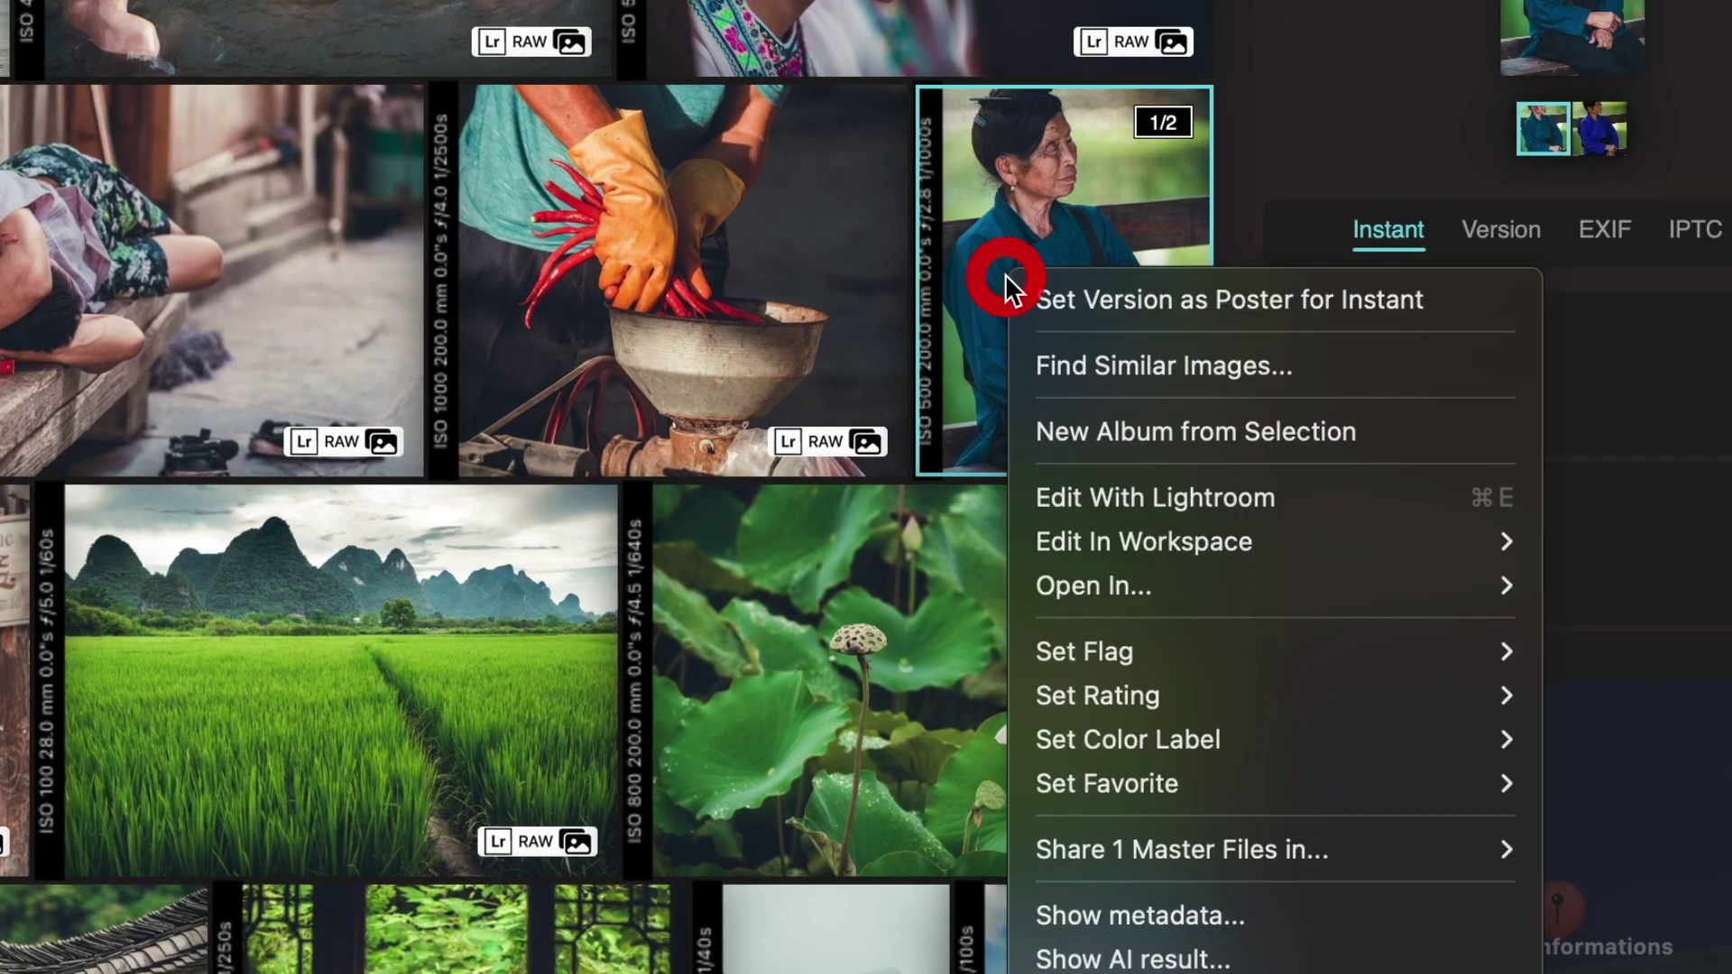
pyautogui.moveTo(1032, 538)
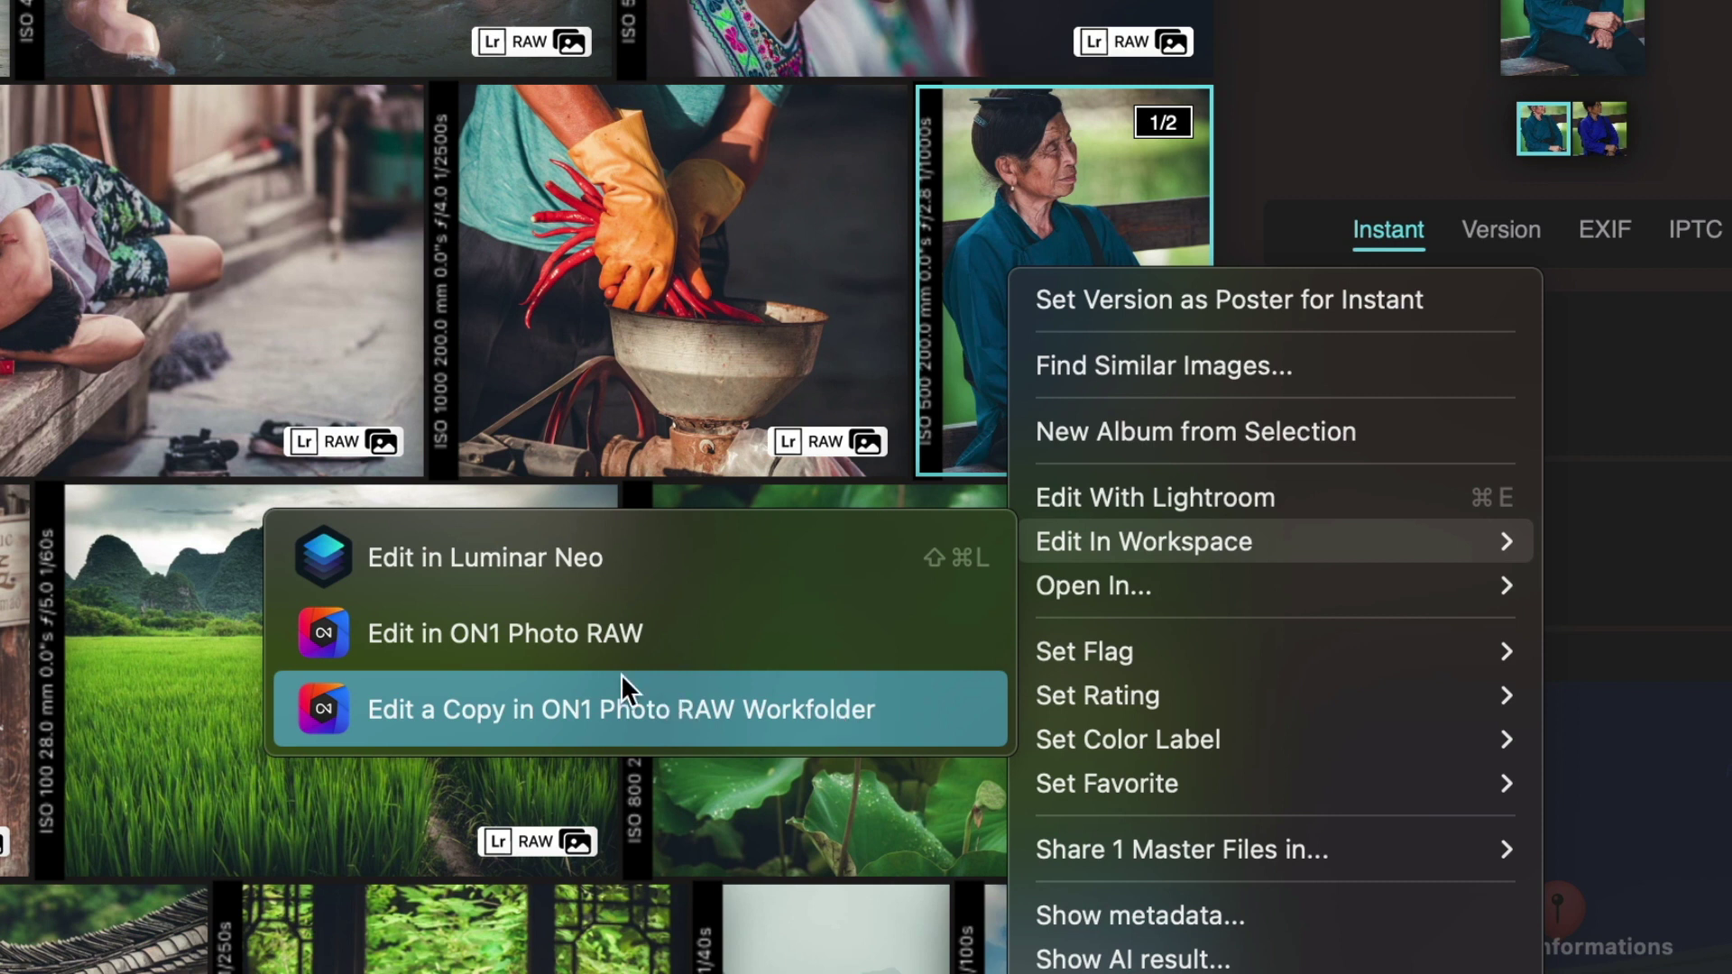
# - Send the woman-in-blue portrait to ON1 Photo RAW, confirming the catalog-version note
pyautogui.click(527, 633)
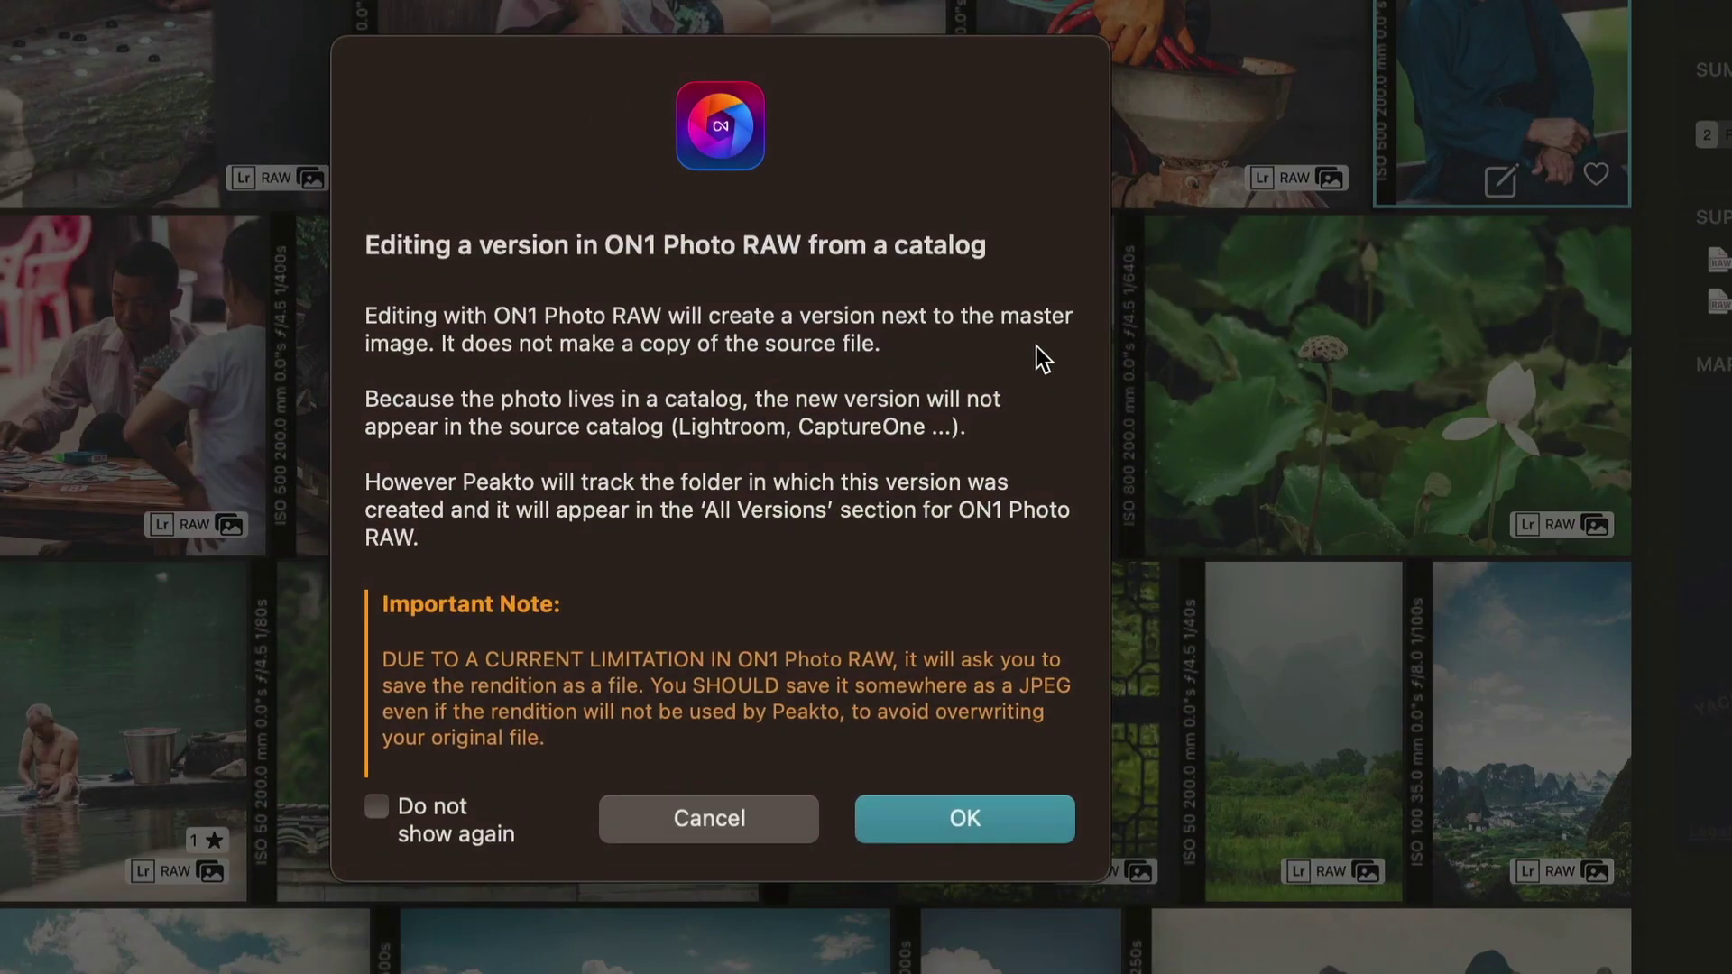
pyautogui.click(935, 817)
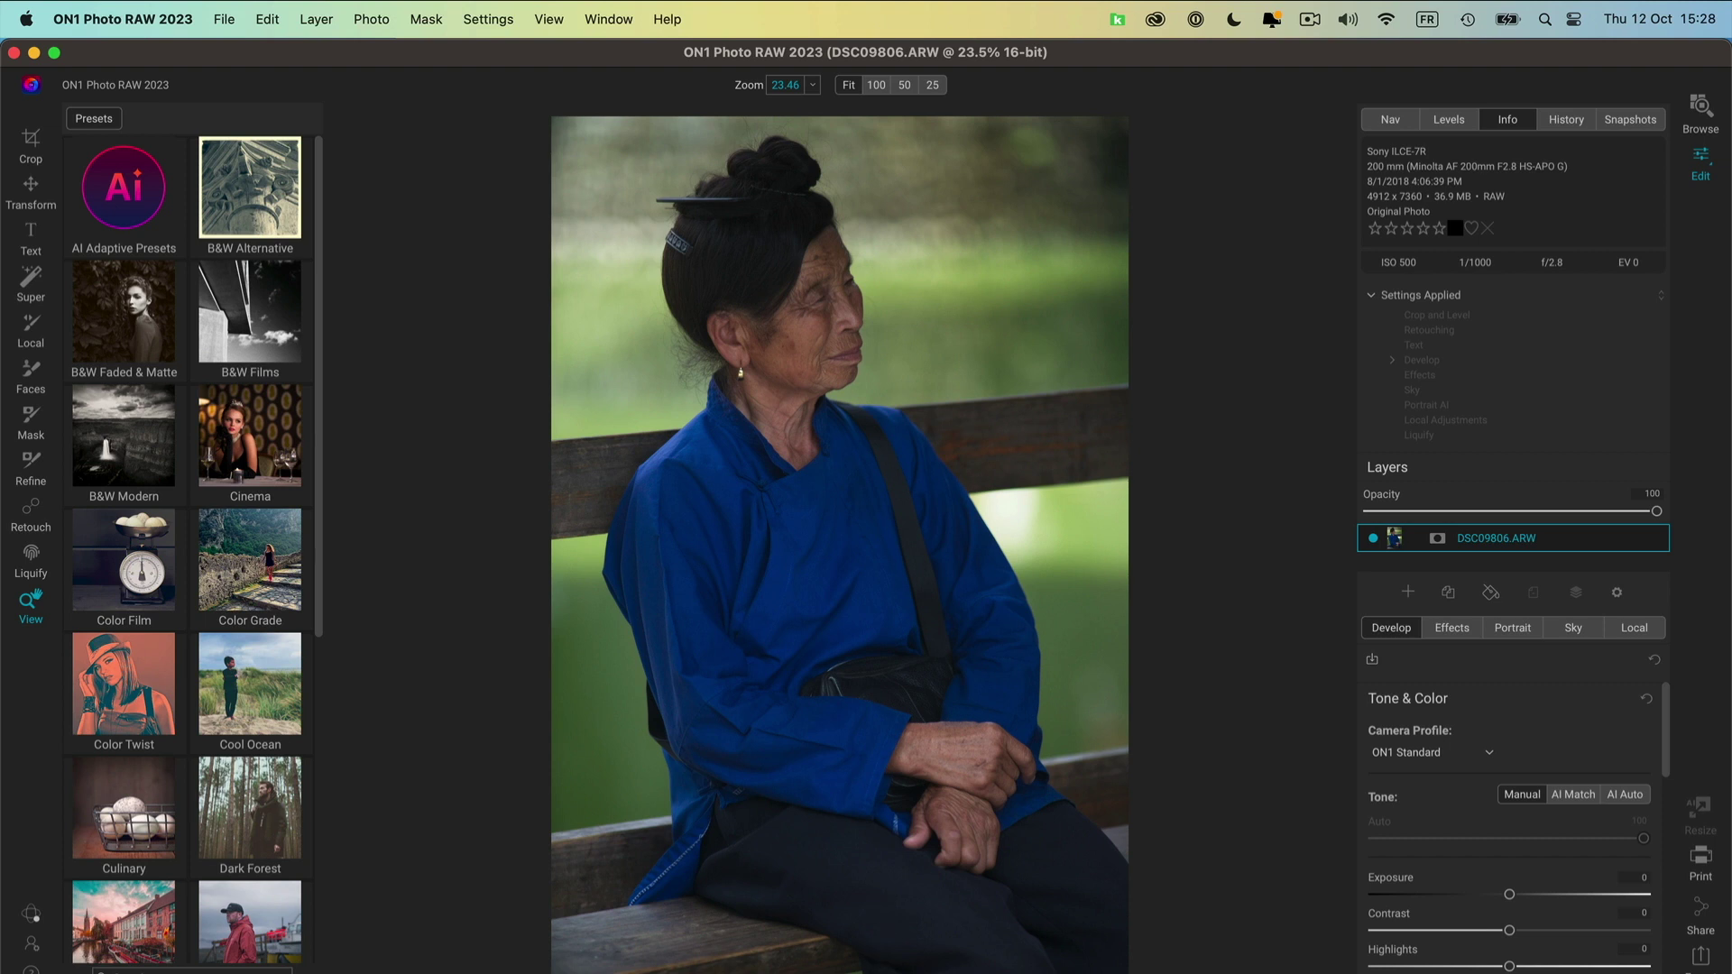
# - Hide ON1, select ON1 Photo RAW in Peakto and choose Edit Software Integration
pyautogui.press('super+q')
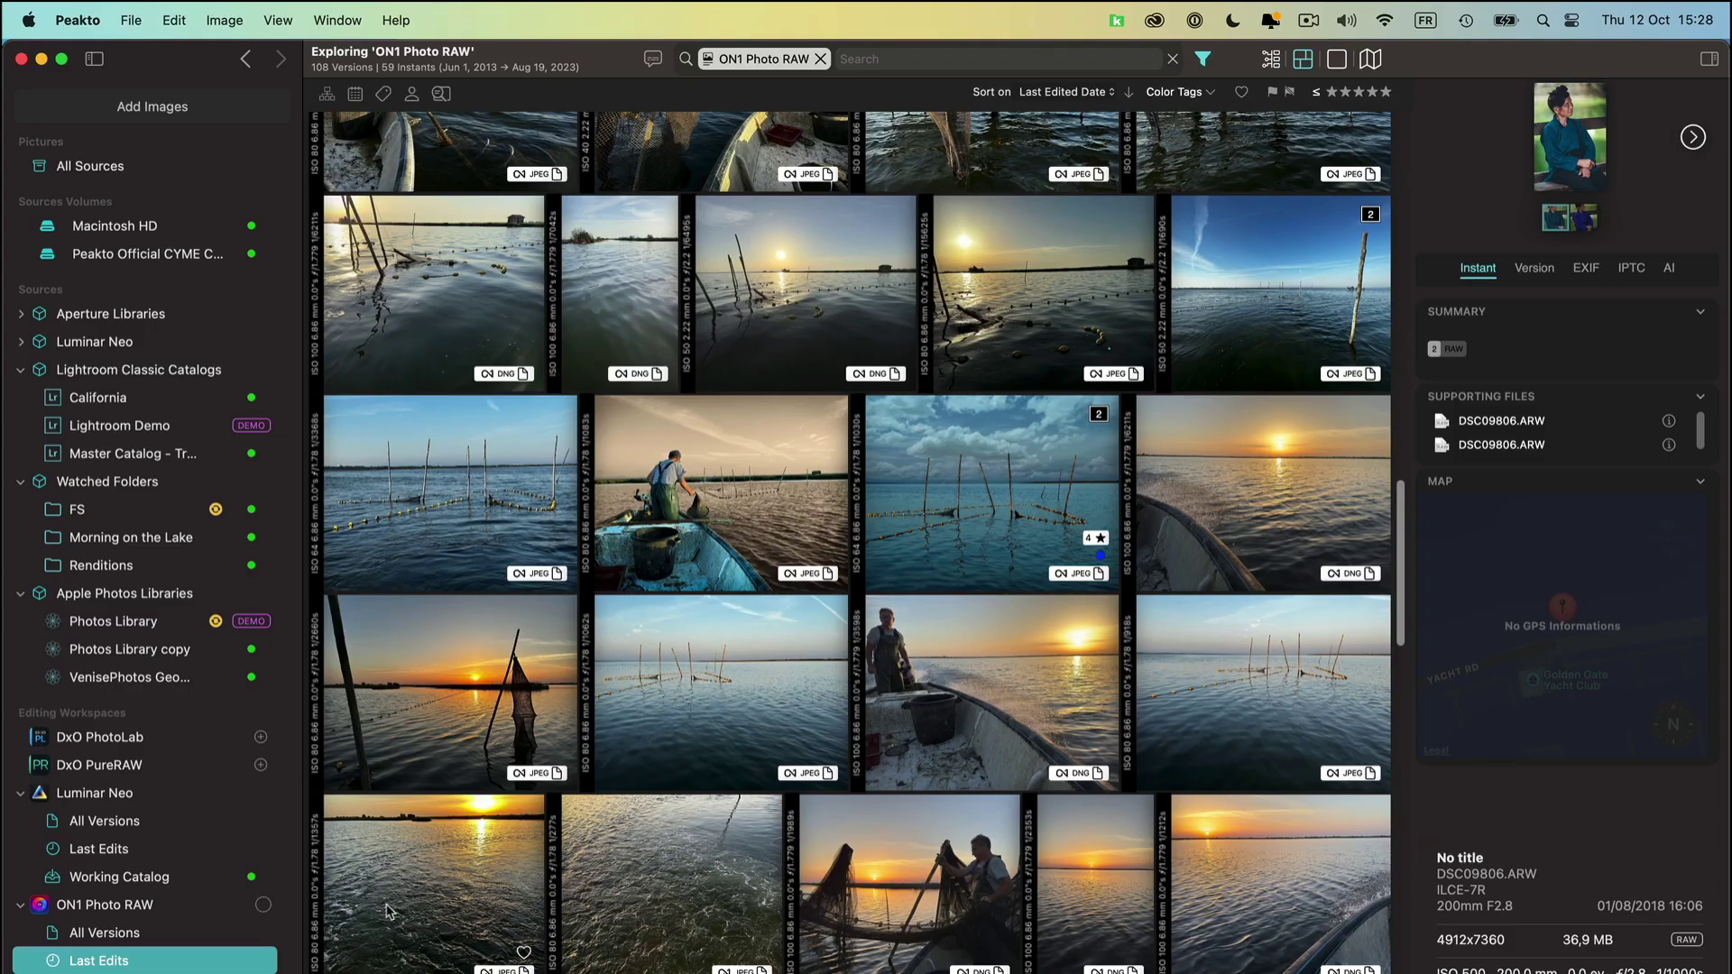
pyautogui.click(102, 905)
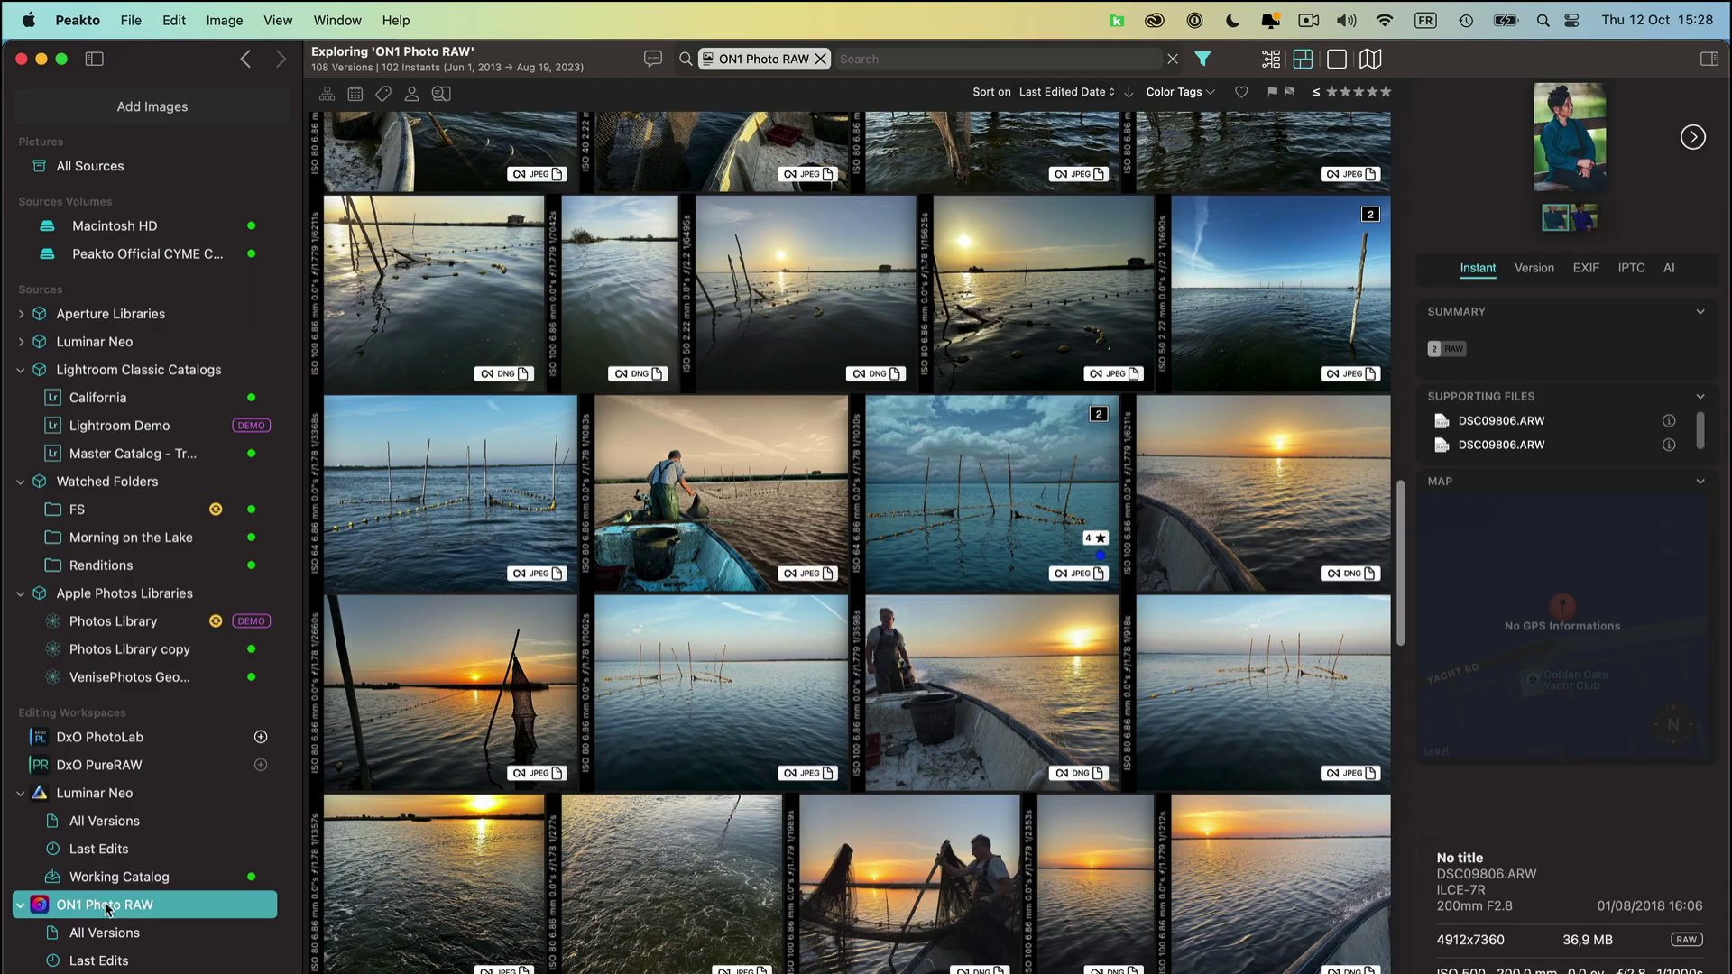
pyautogui.rightClick(178, 906)
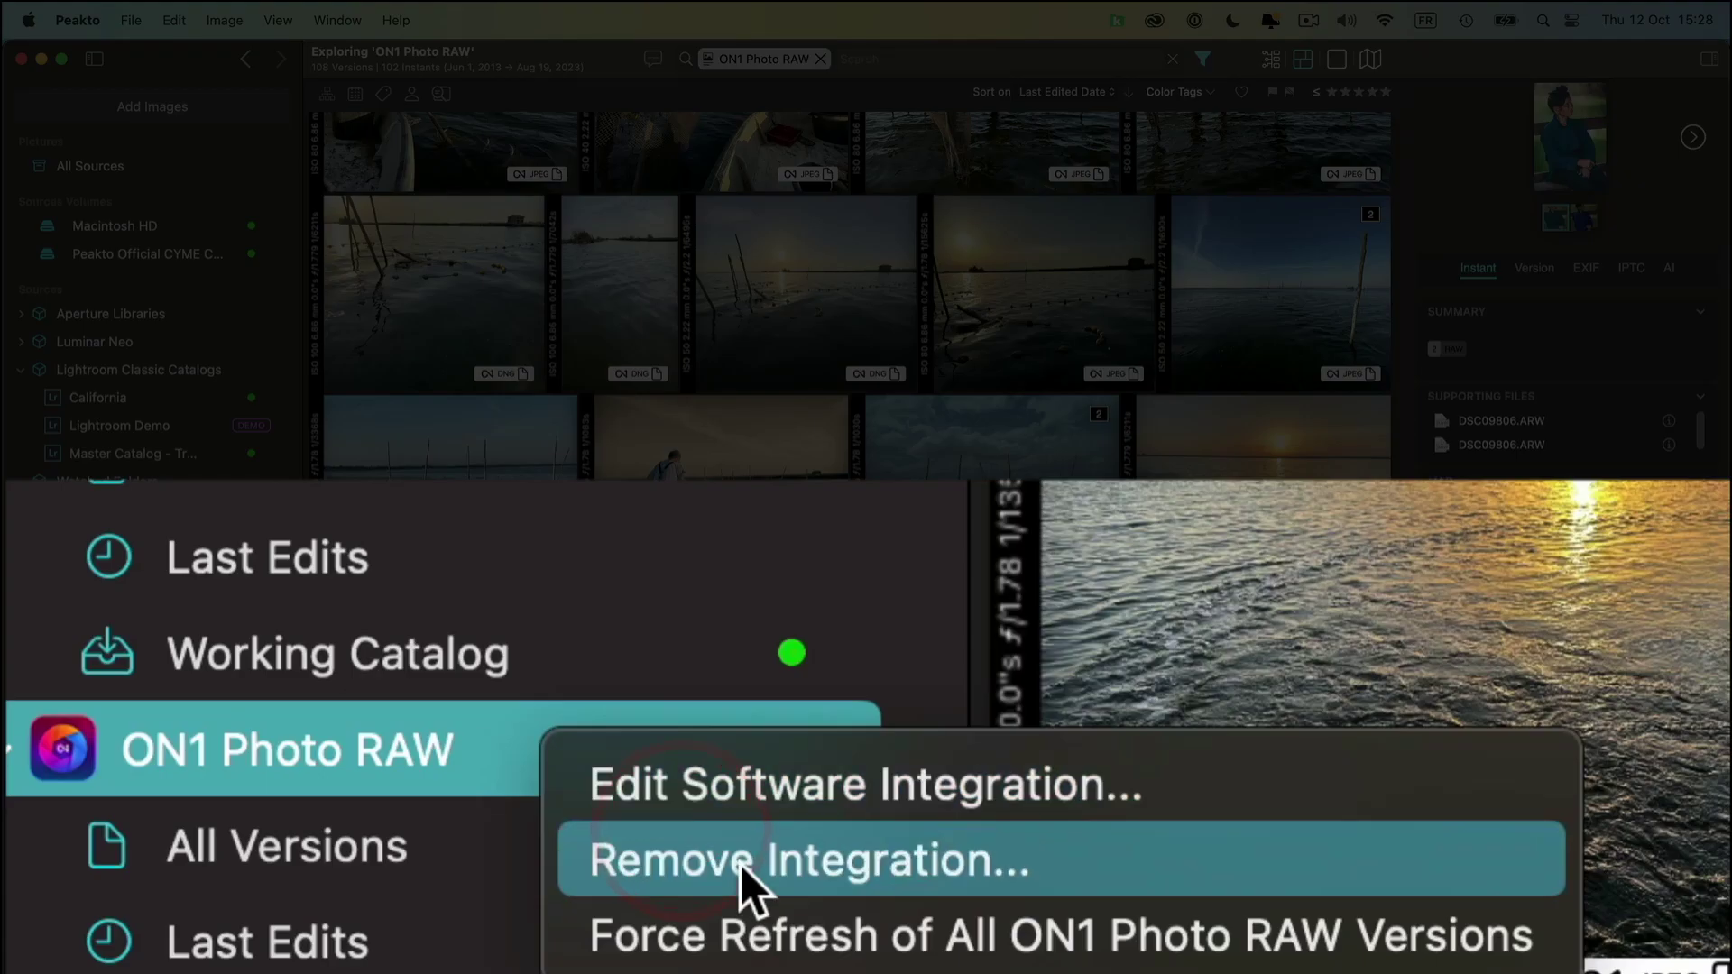
pyautogui.click(765, 789)
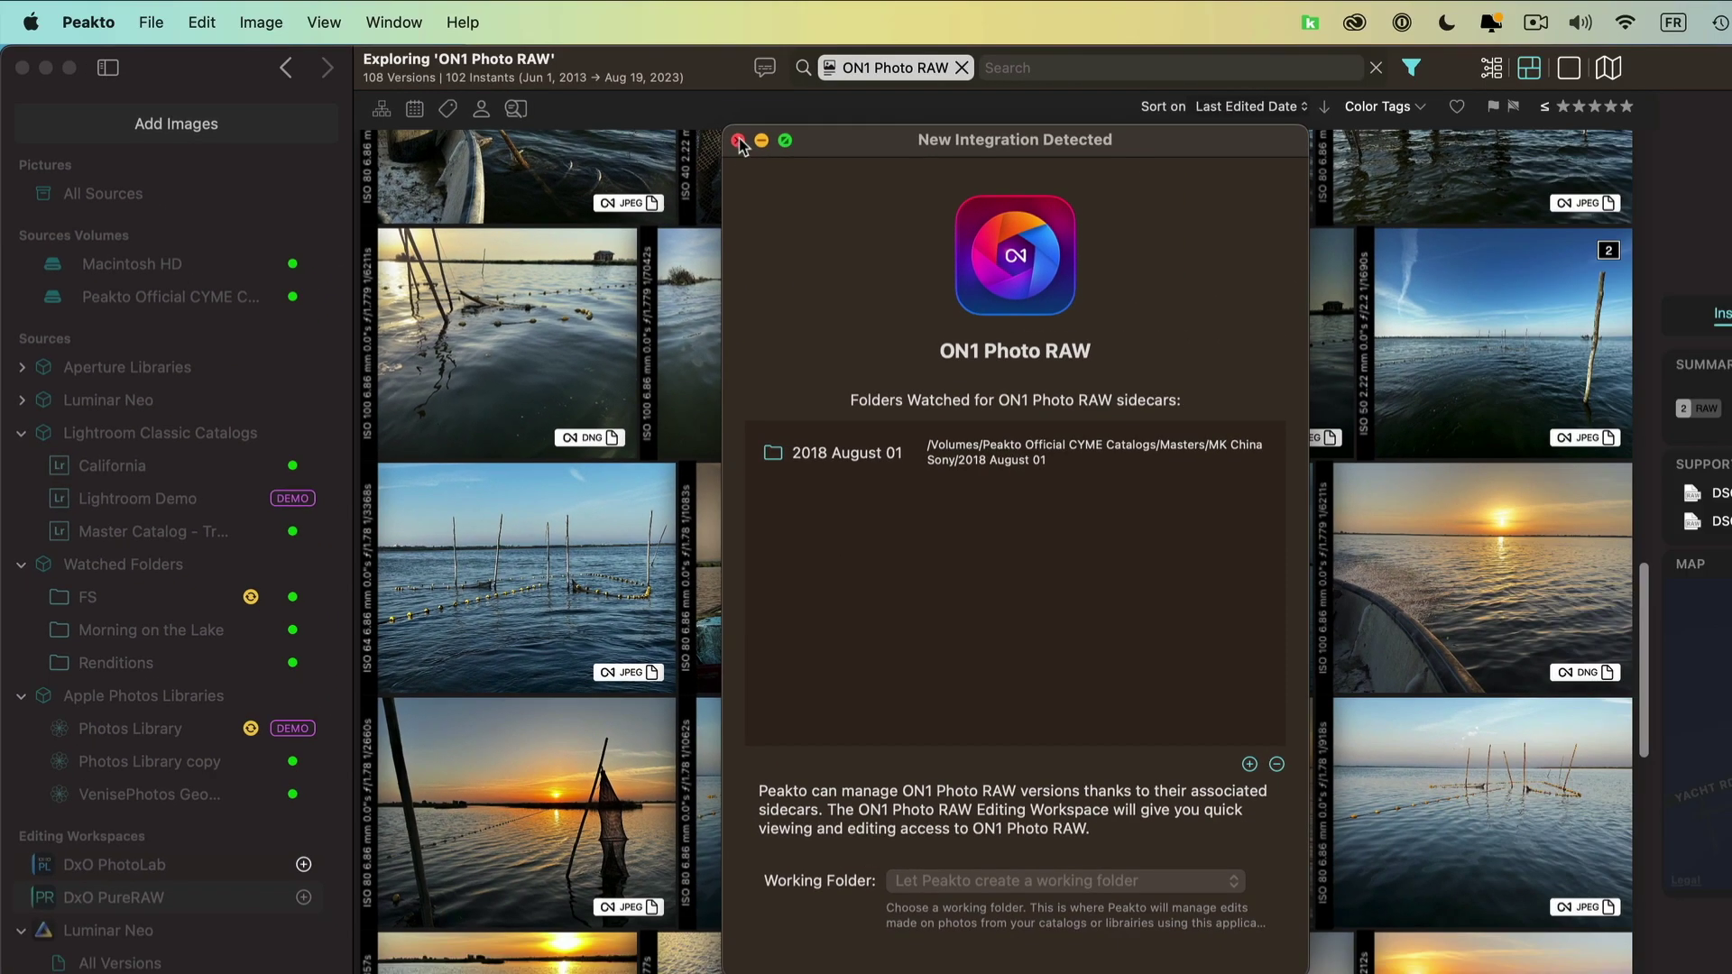
# - Close the integration dialog and apply ON1's CN10 Cinema preset to DSC09806.ARW
pyautogui.click(740, 137)
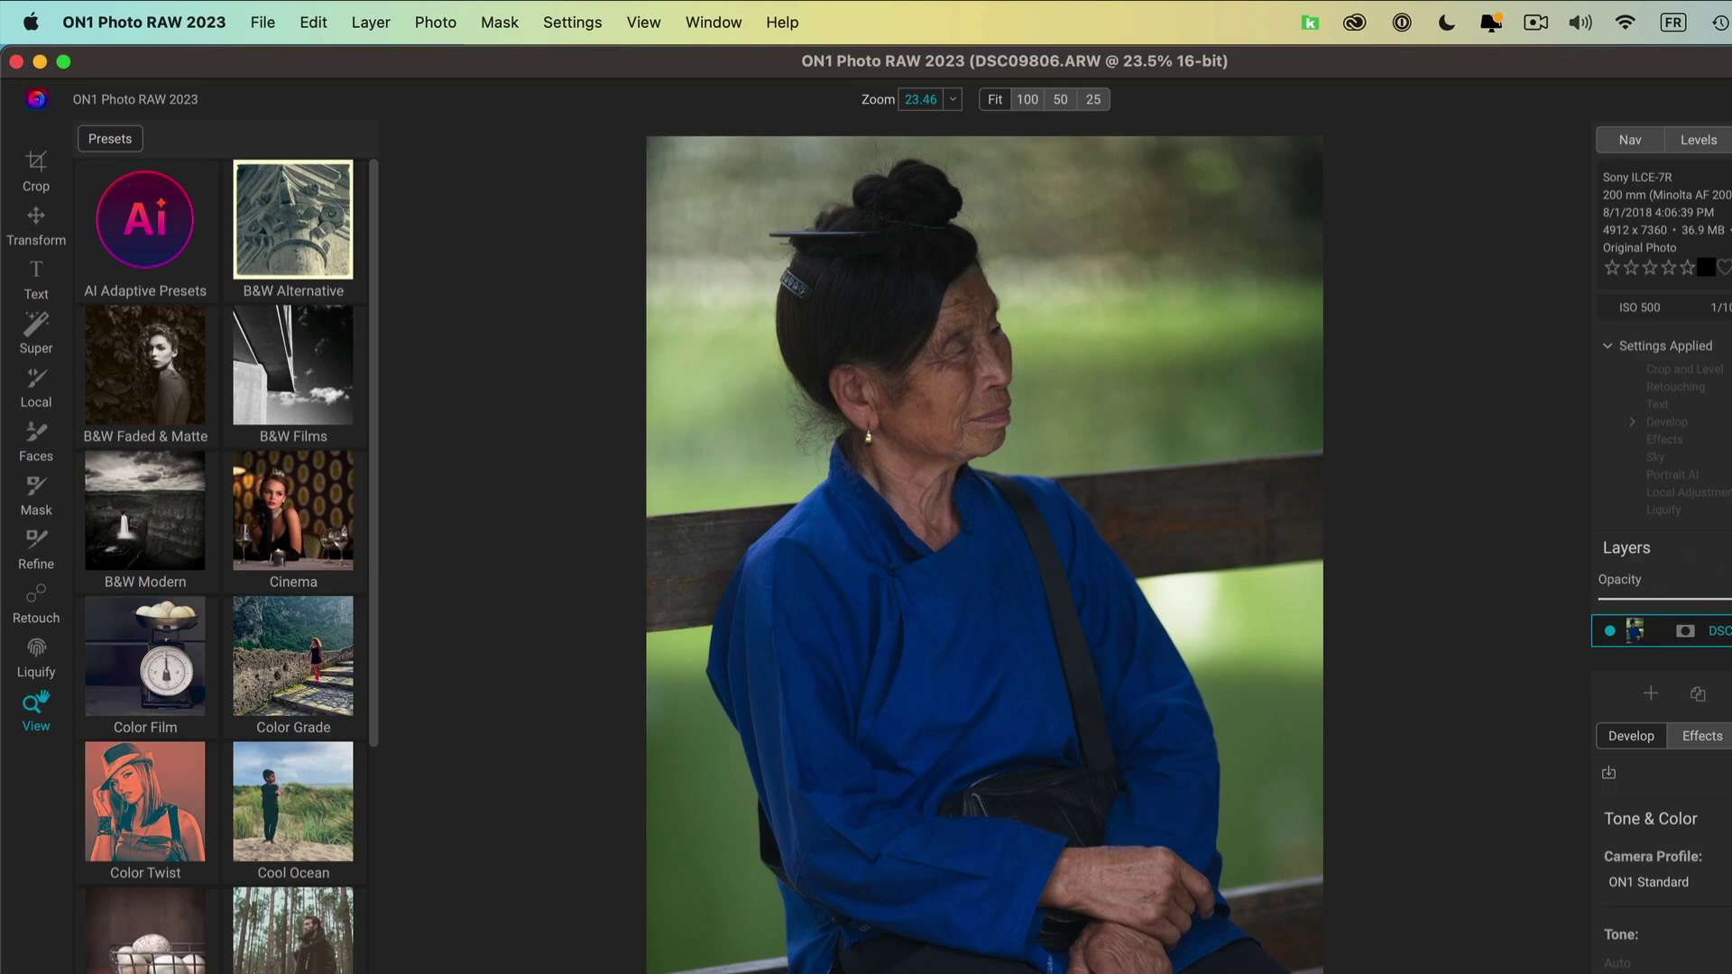
pyautogui.click(303, 498)
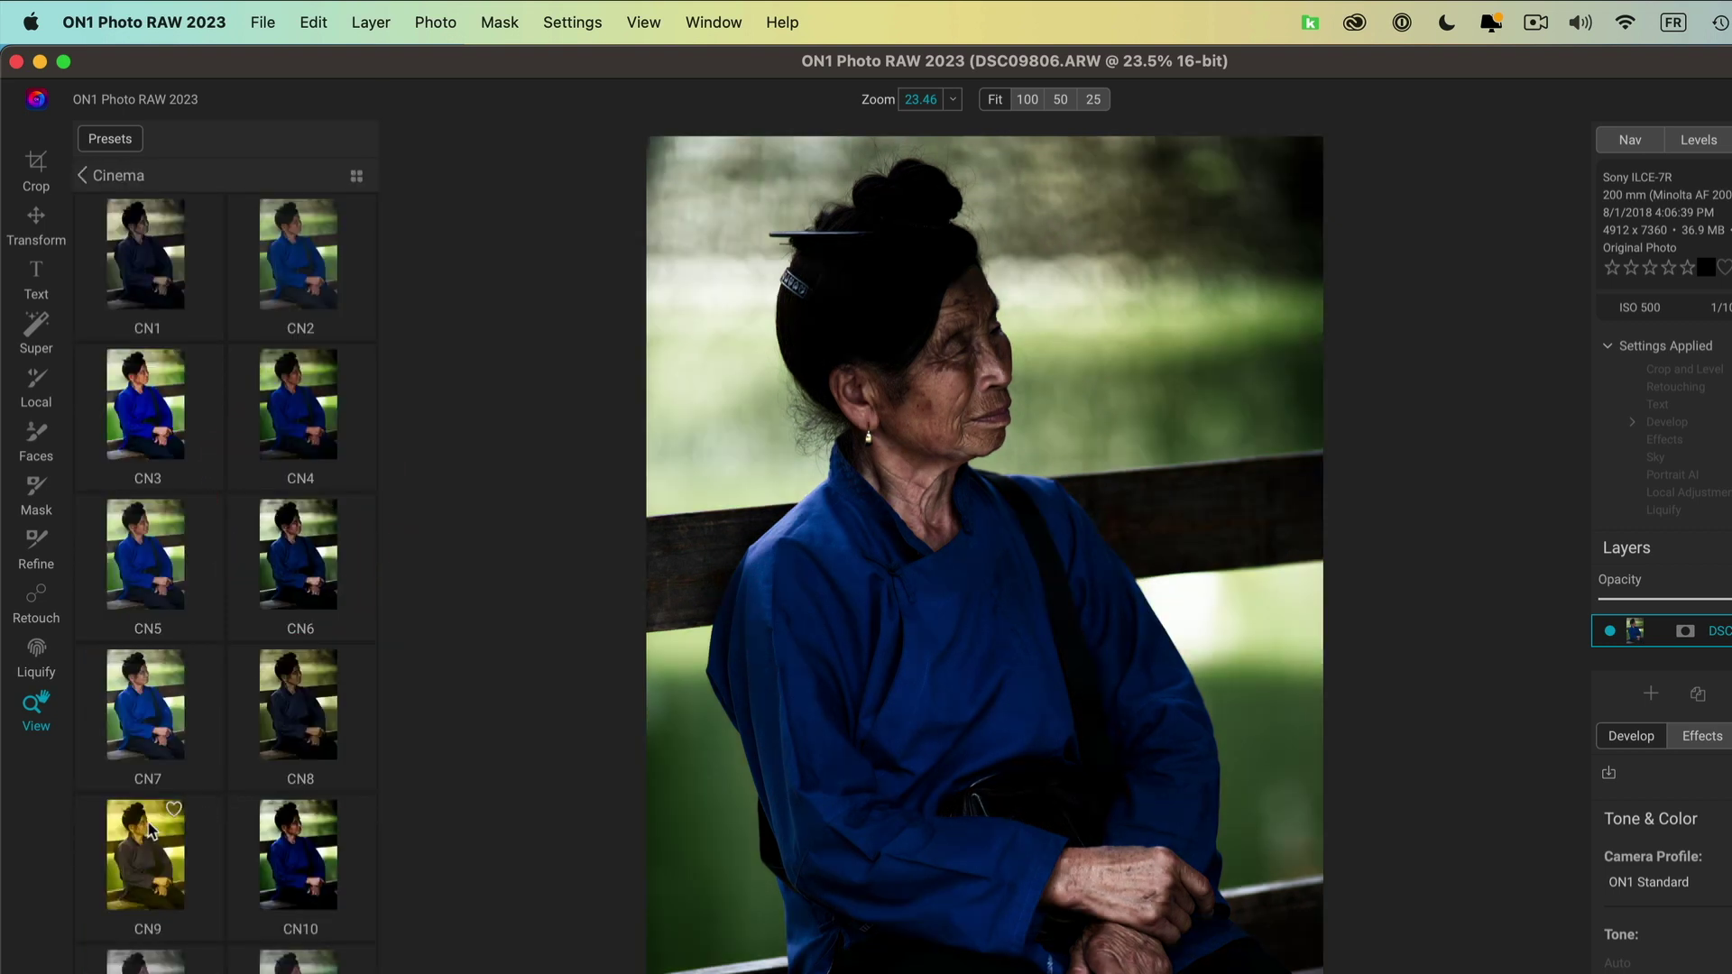
pyautogui.click(297, 859)
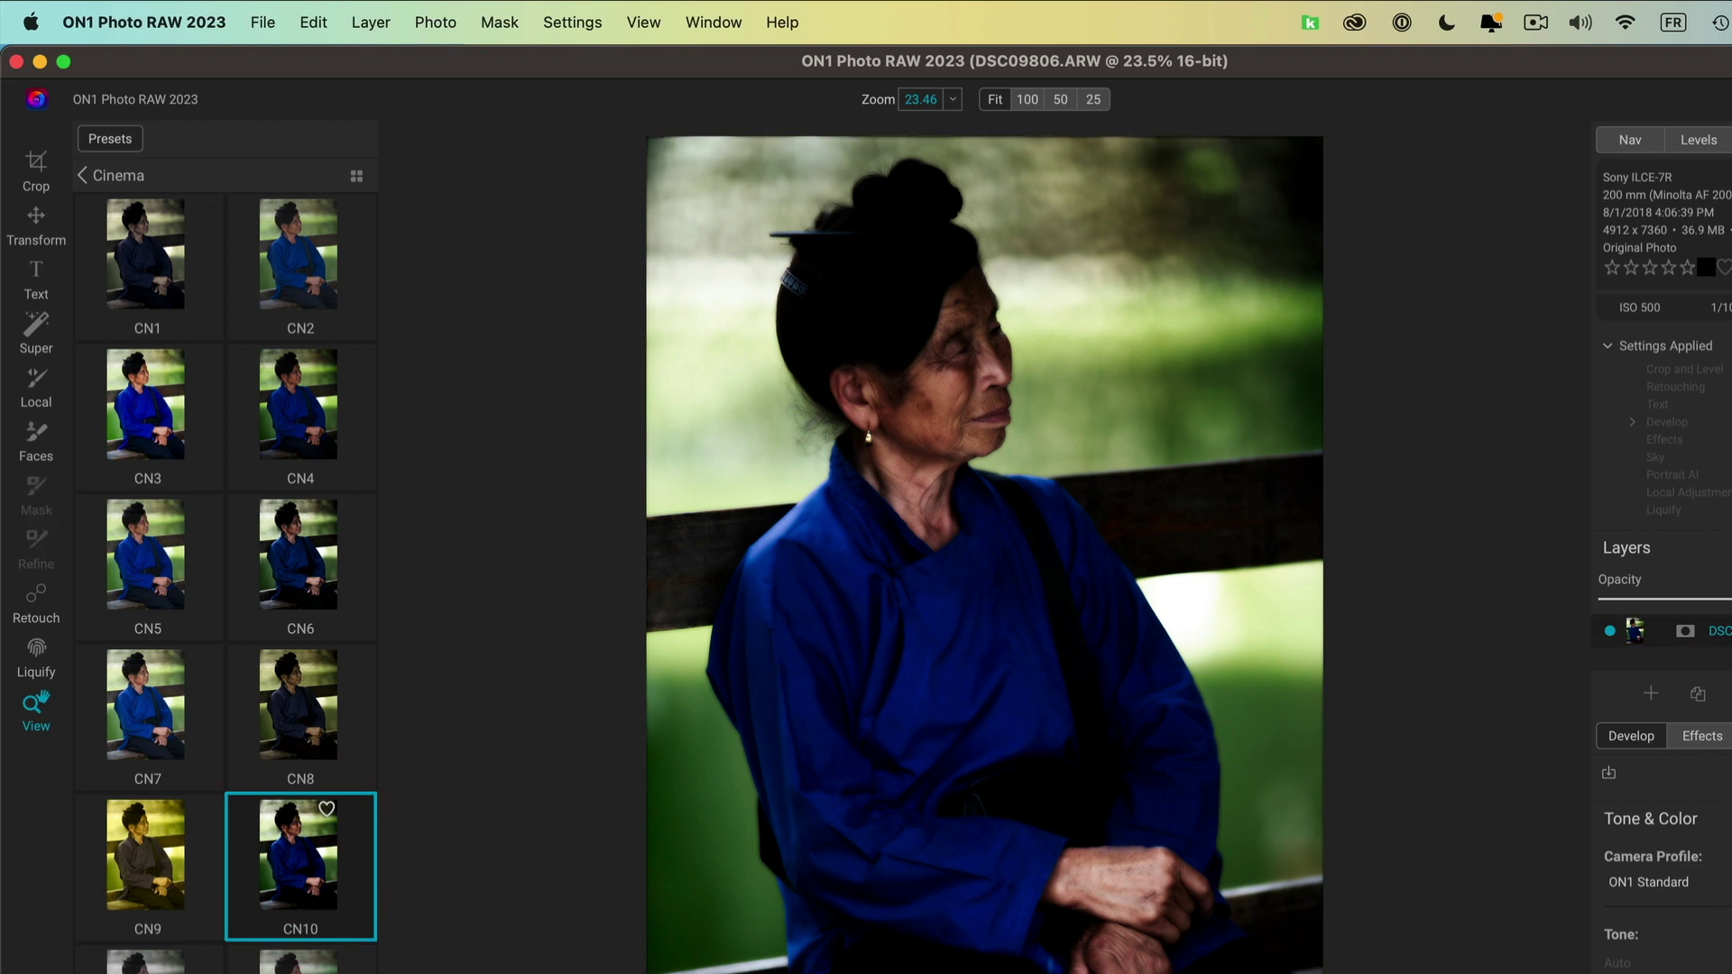
pyautogui.scroll(-4, 1664, 884)
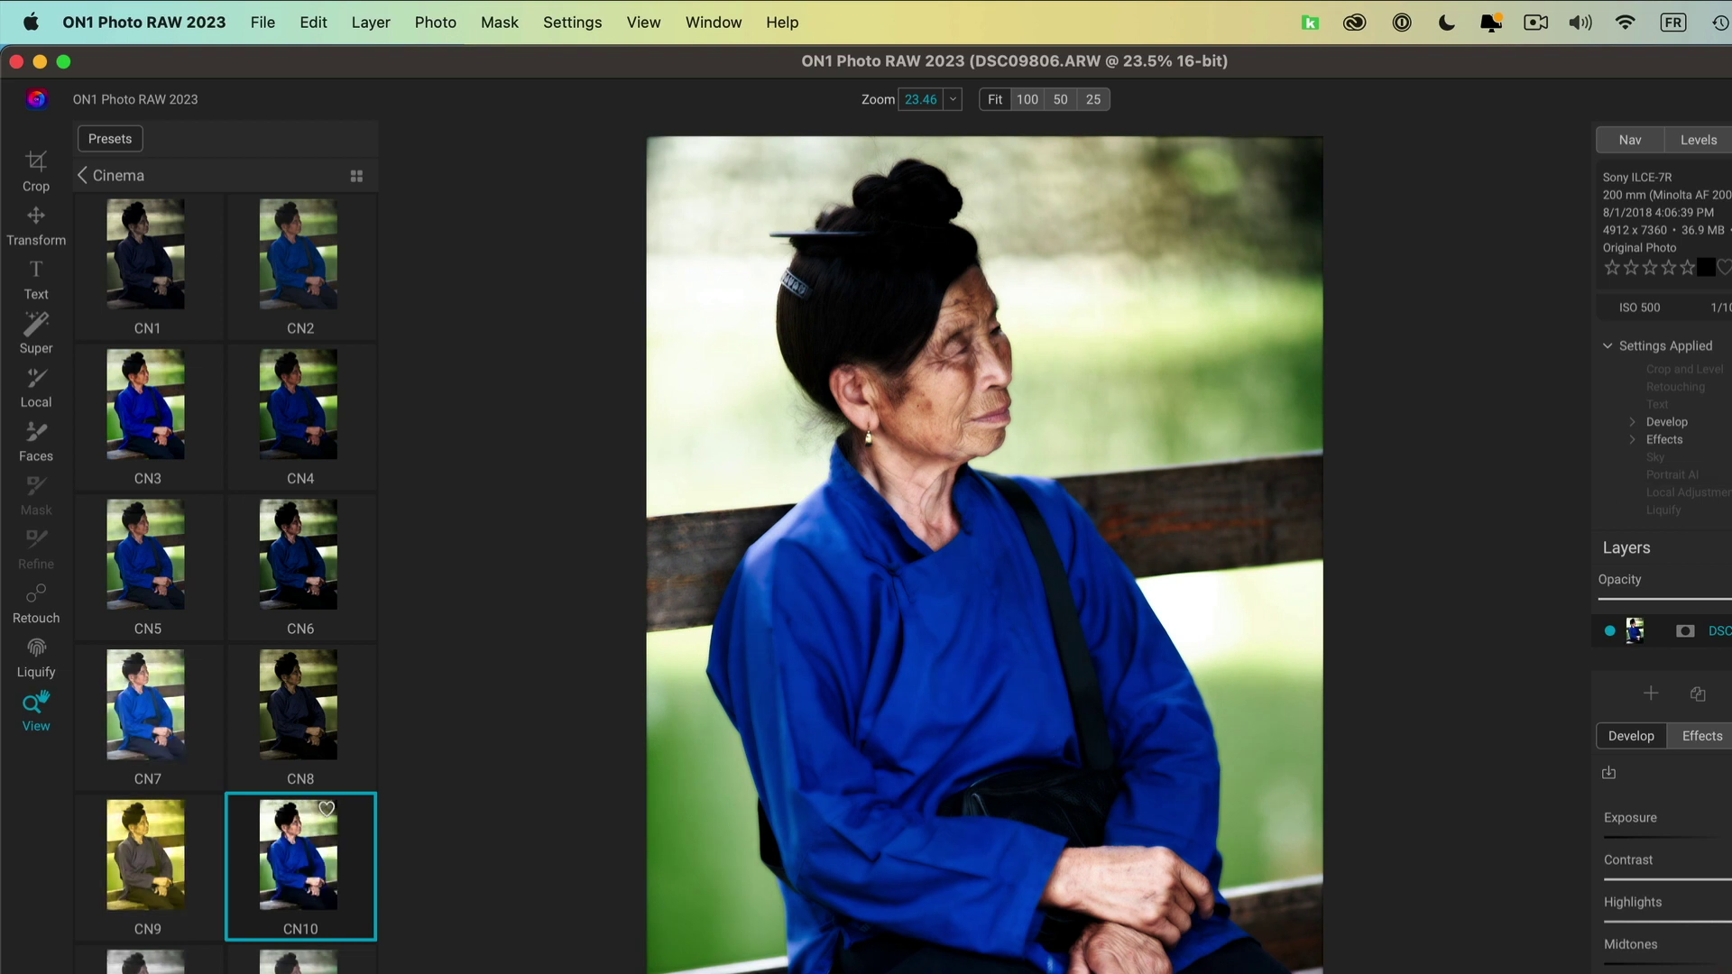
# - Save the portrait as a quality-80 DSC09806 JPEG in the tmp folder
pyautogui.press('super+s')
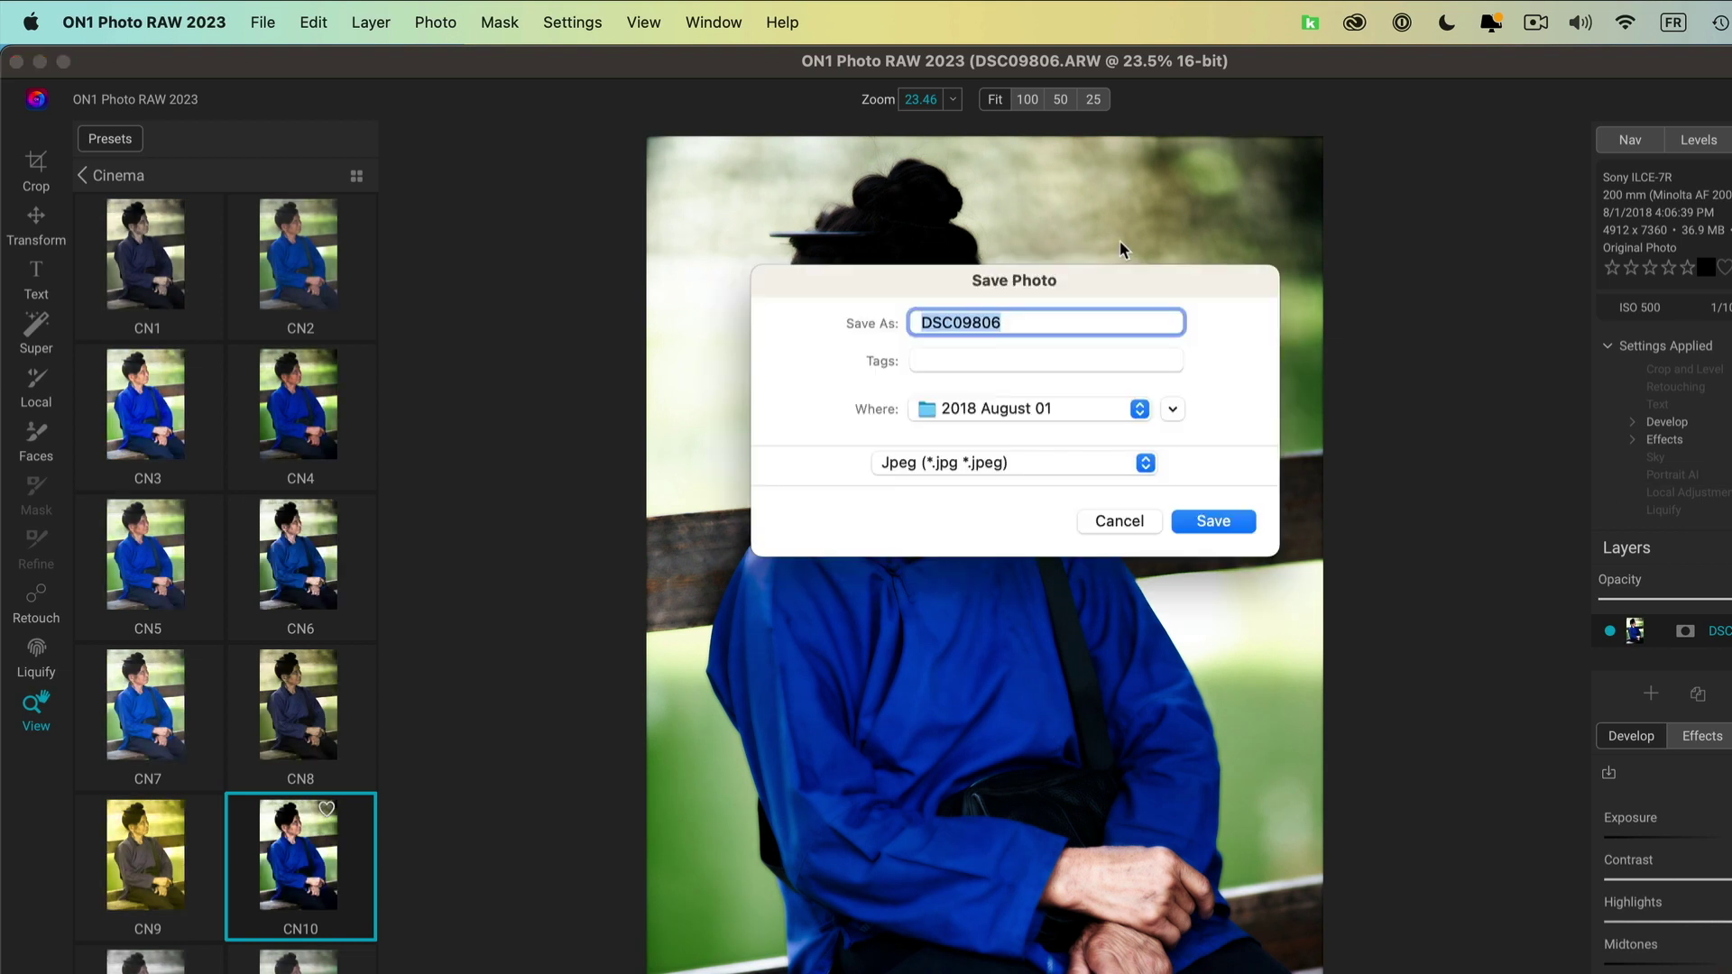
pyautogui.click(1139, 410)
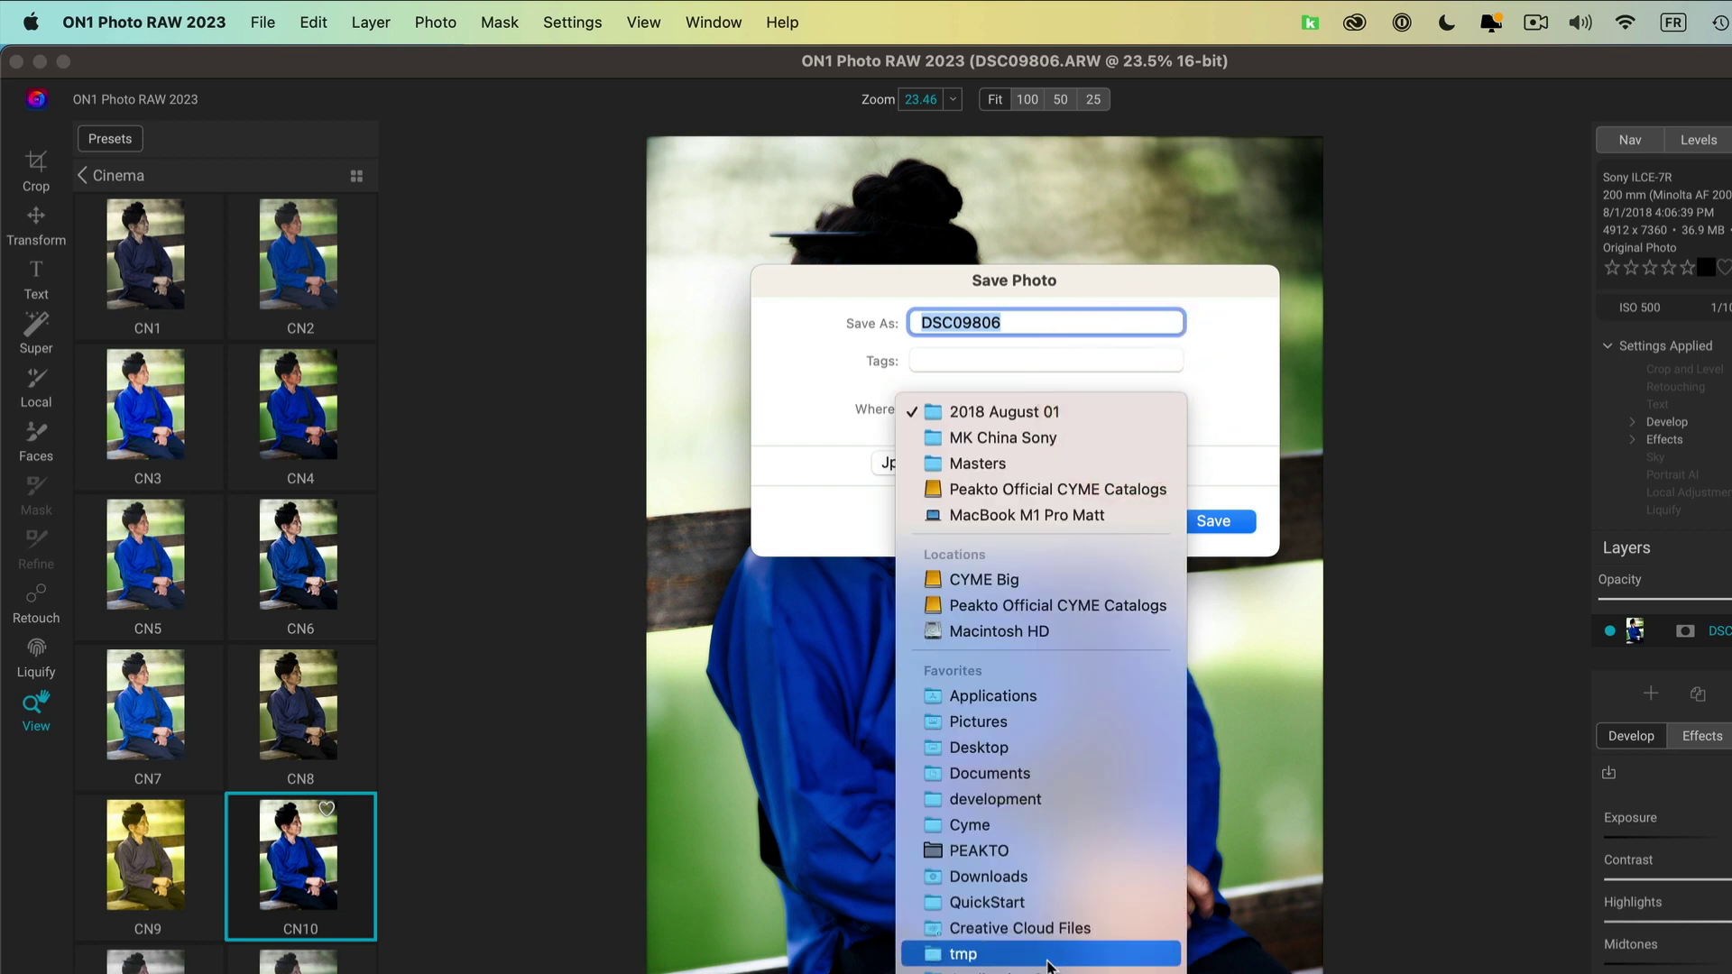
pyautogui.click(992, 953)
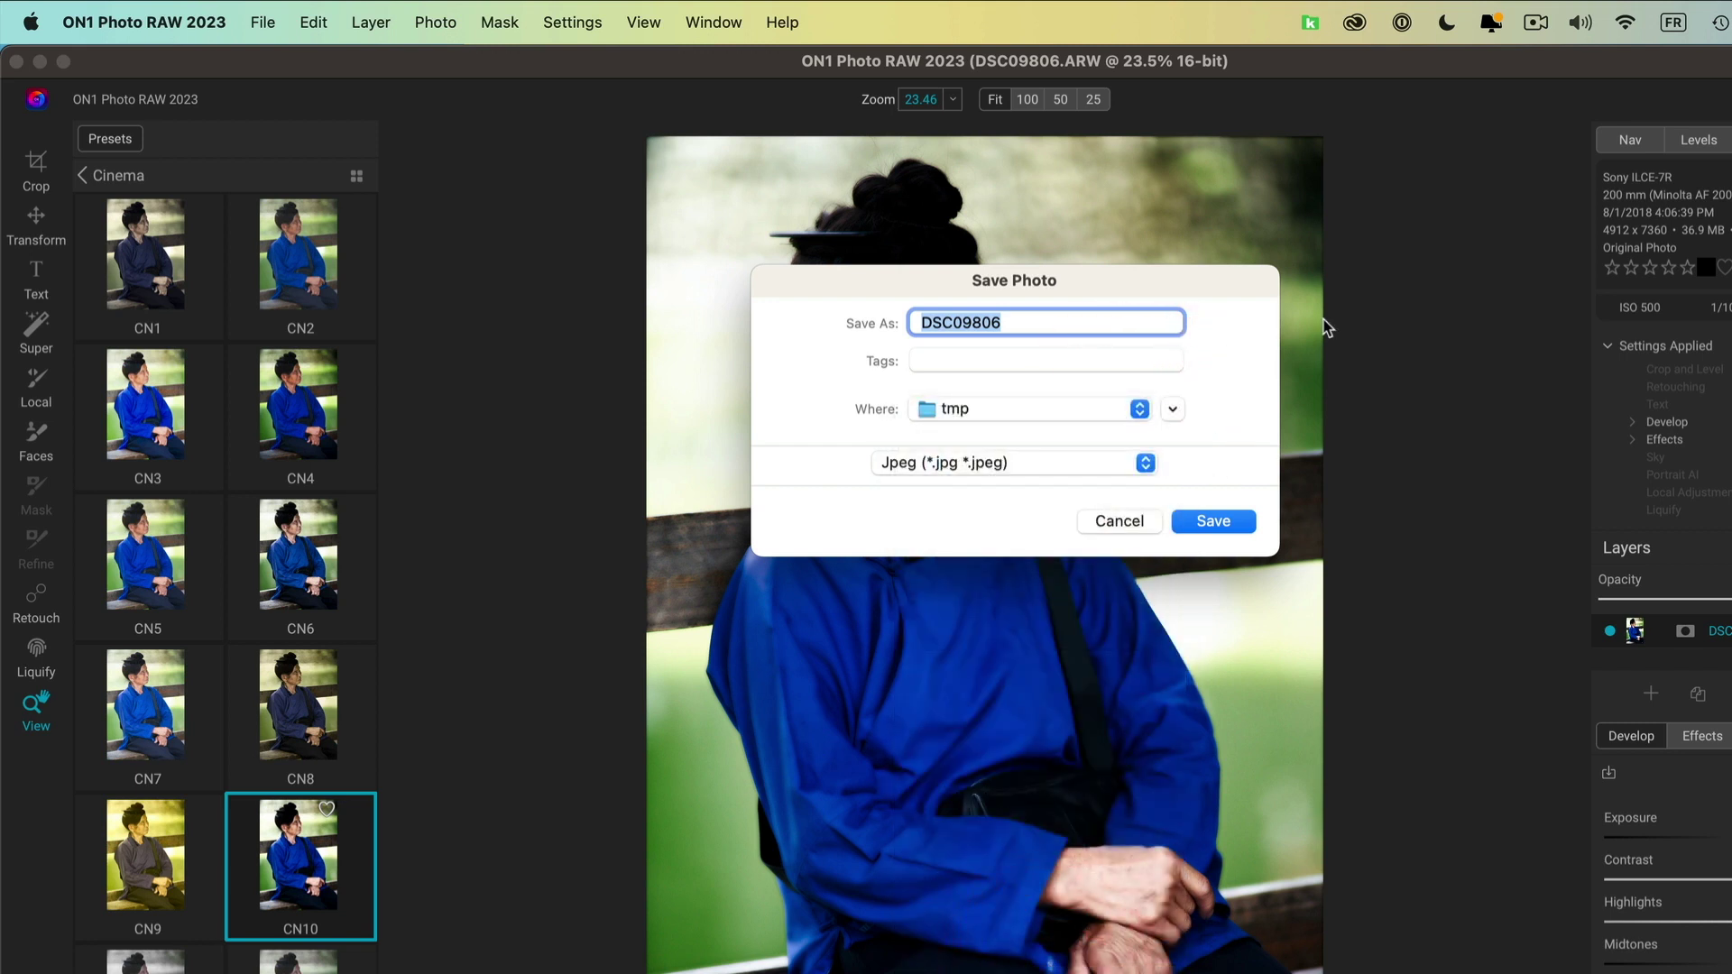
pyautogui.click(1218, 521)
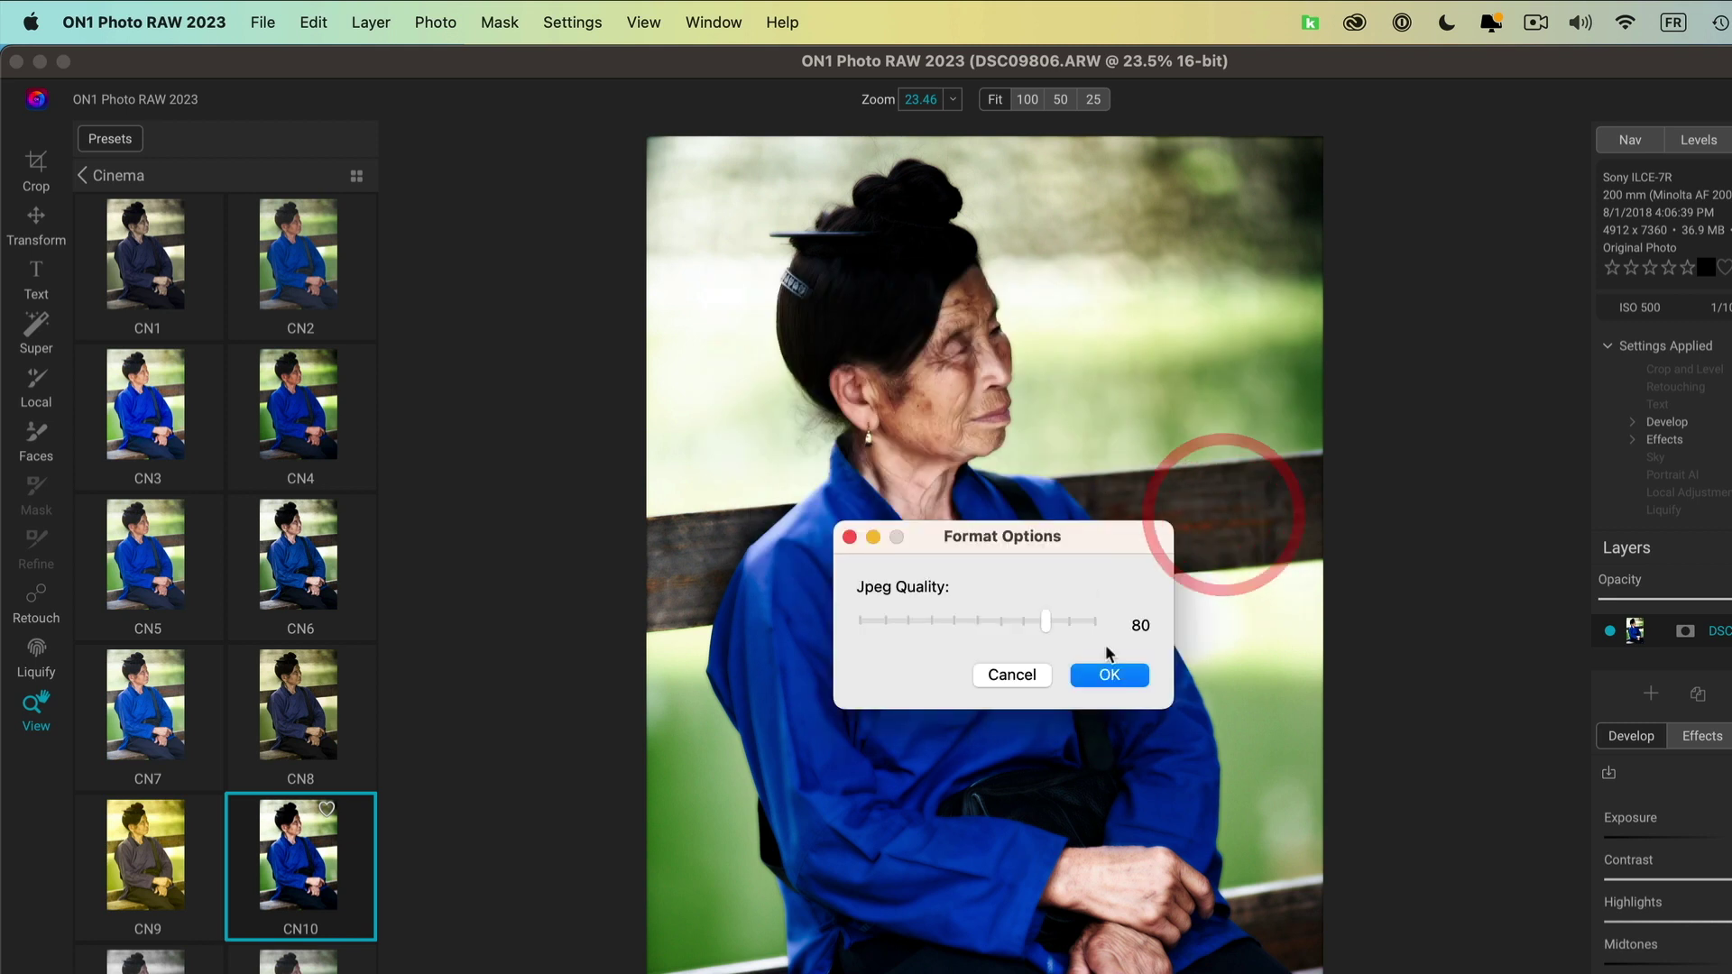
pyautogui.click(1118, 675)
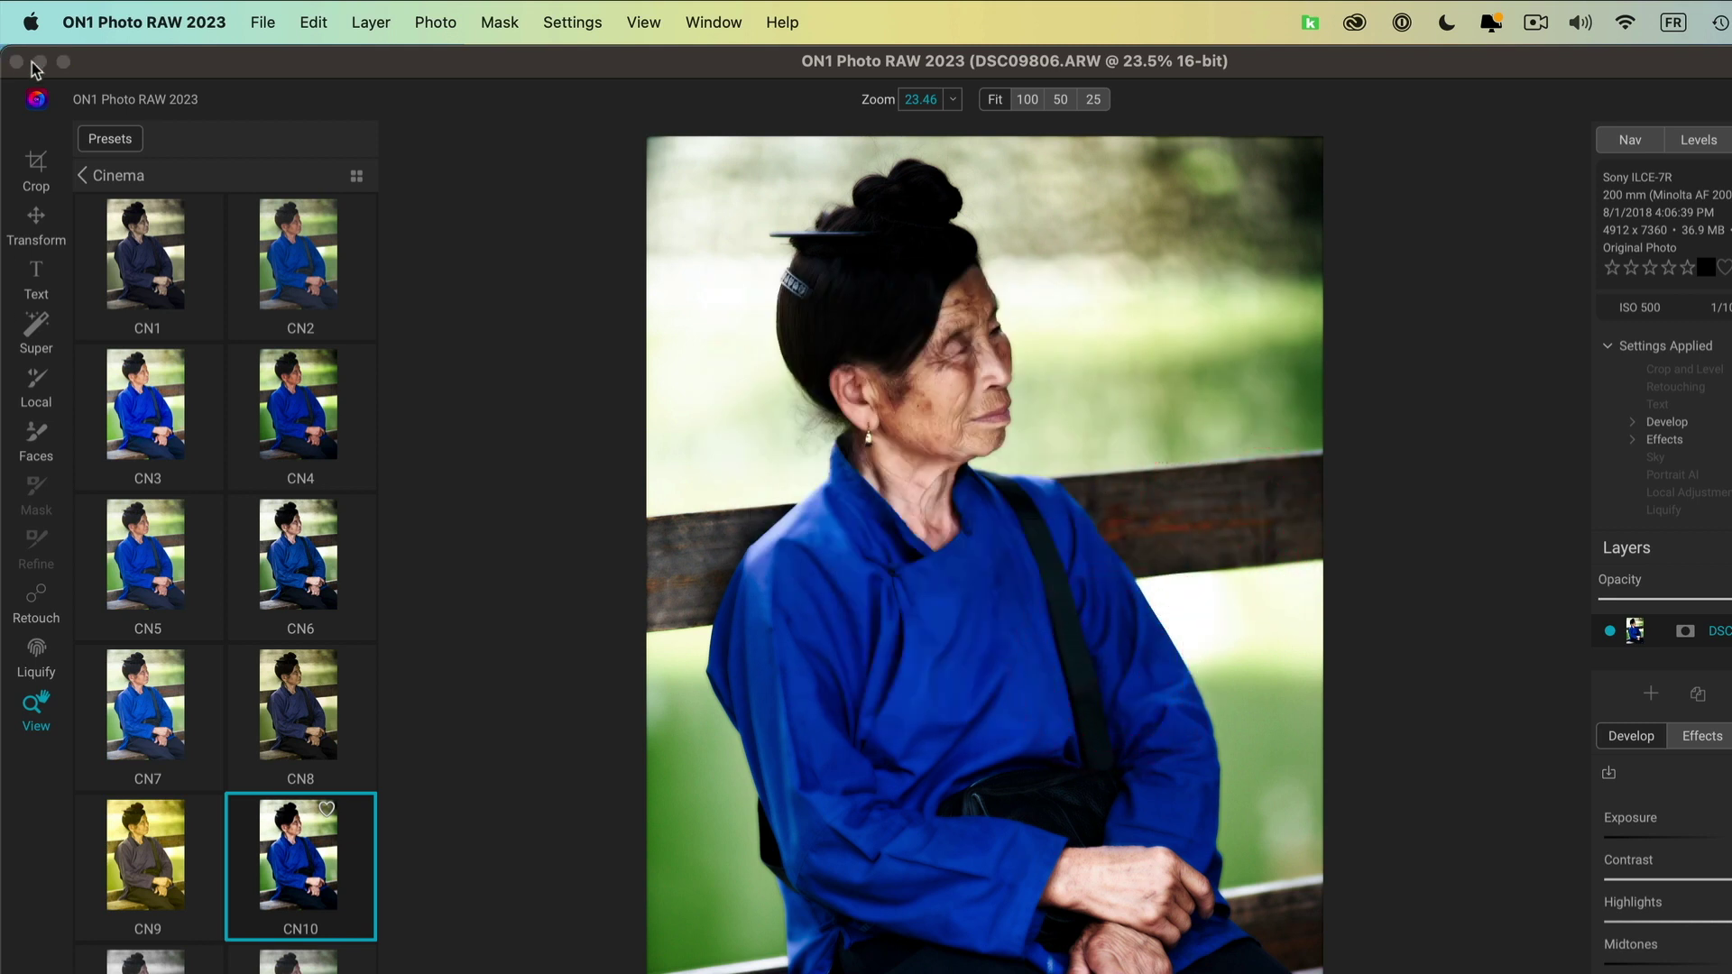
# - Bring up ON1's application menu and dismiss it again
pyautogui.click(97, 25)
pyautogui.click(97, 10)
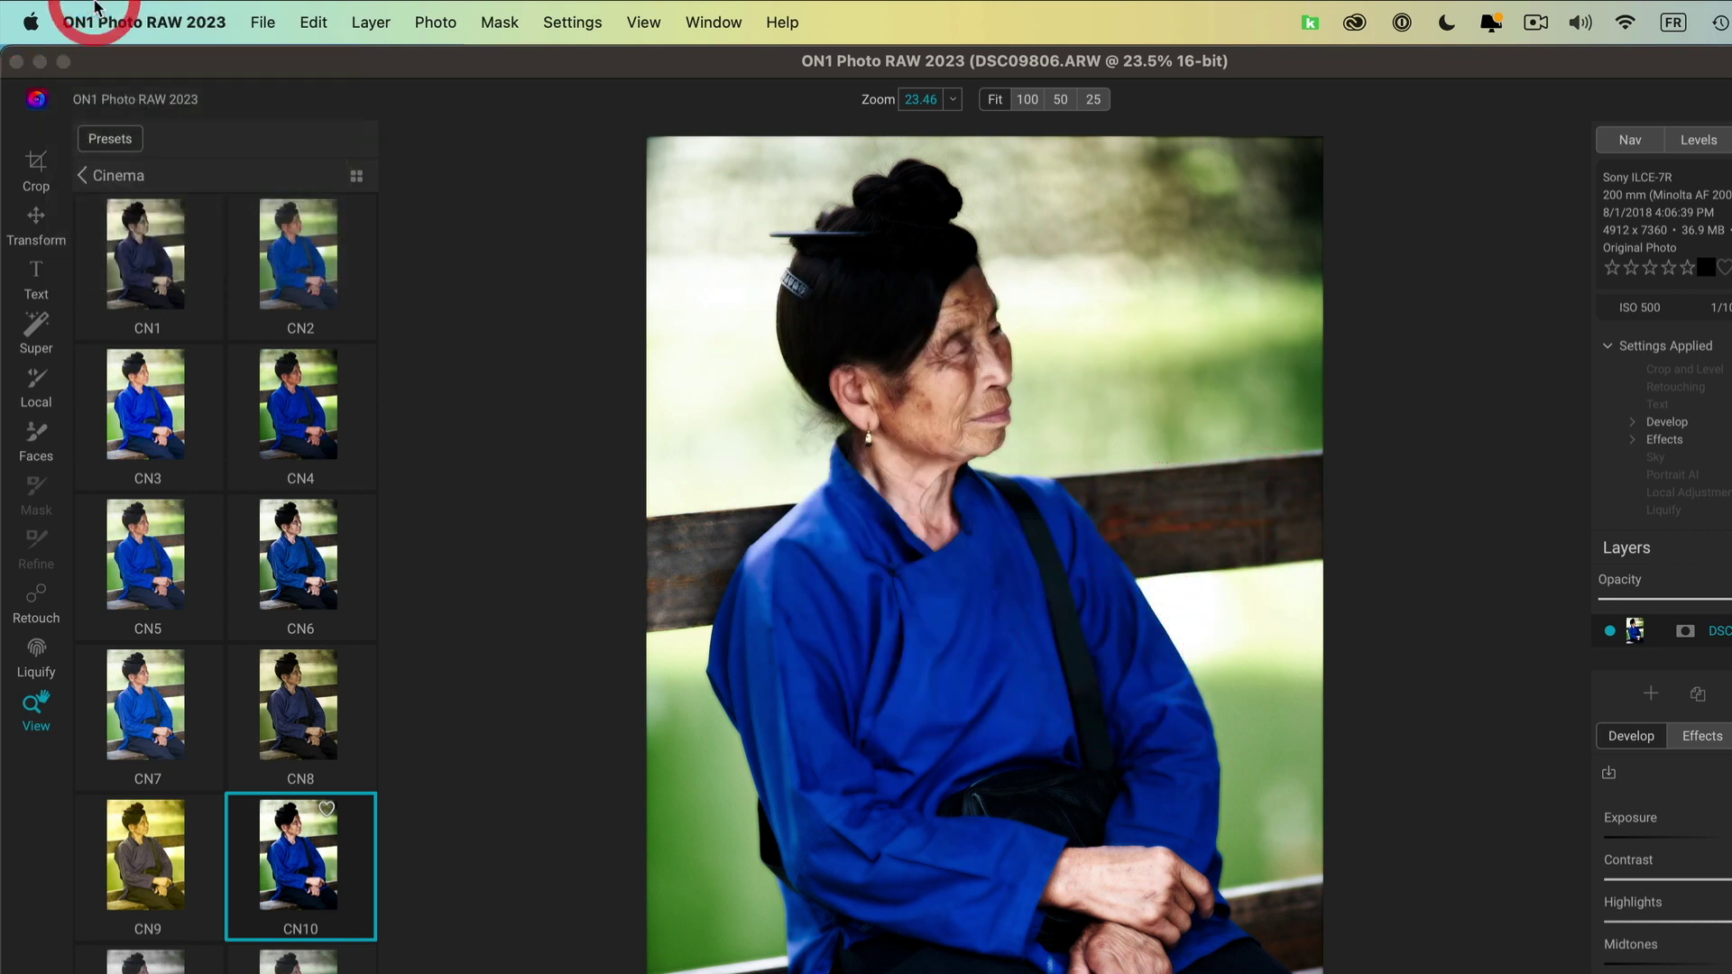
pyautogui.click(97, 18)
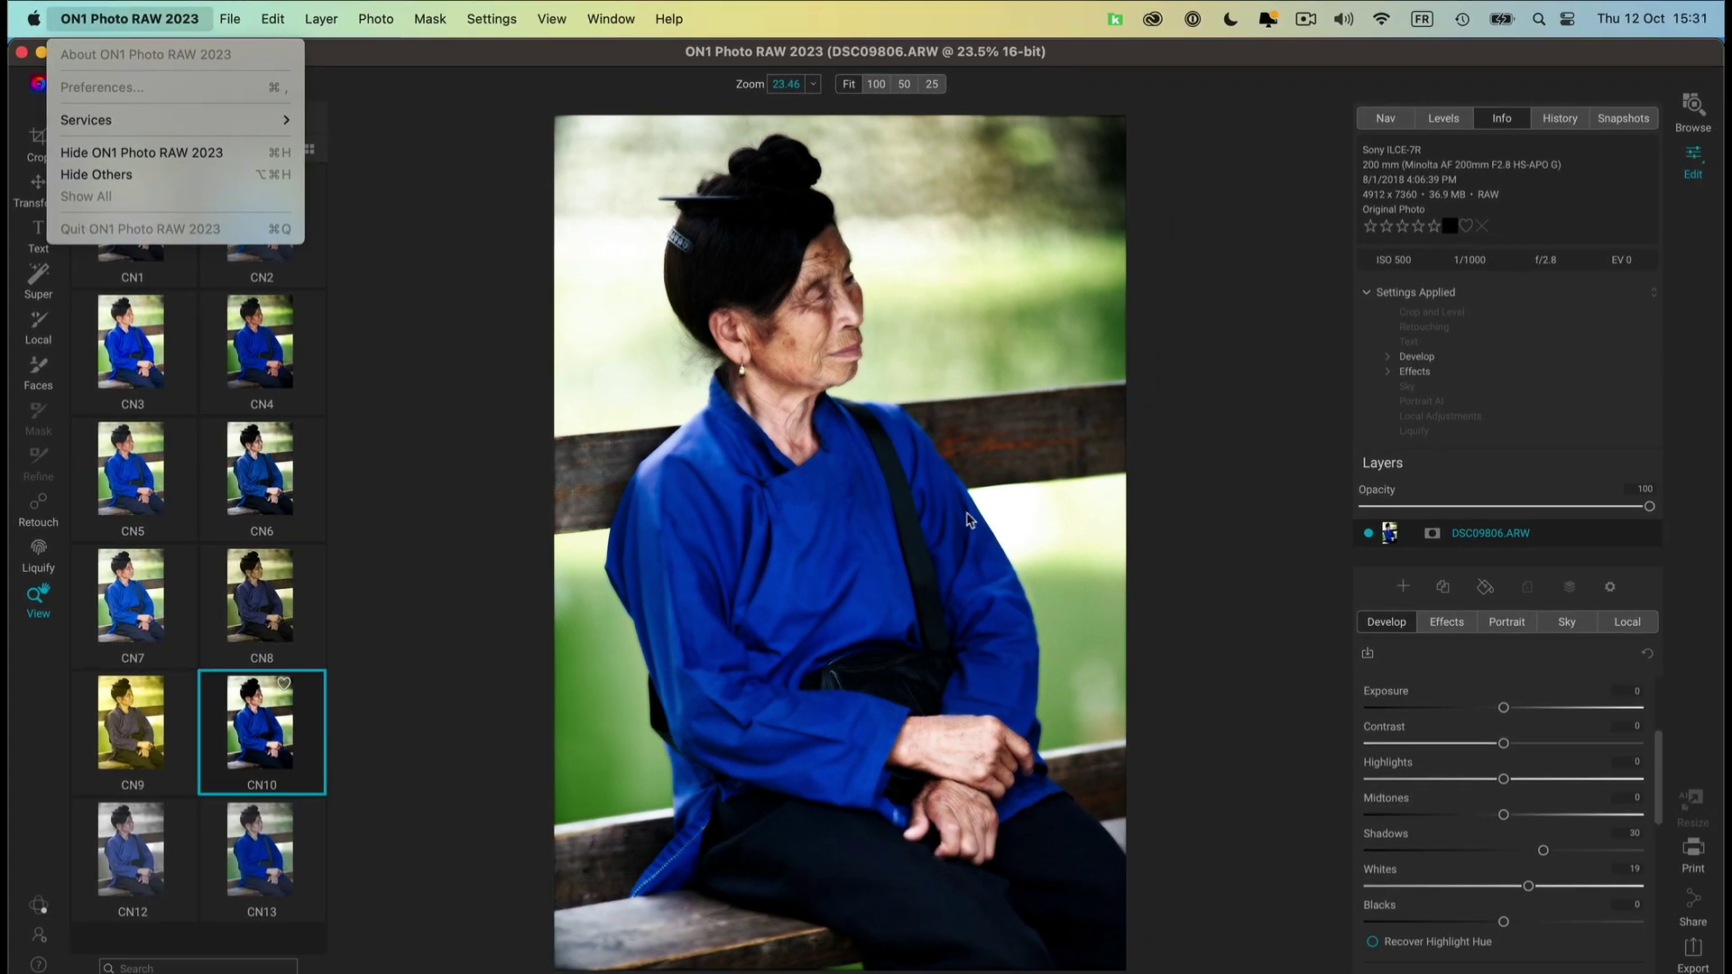
pyautogui.click(432, 282)
# - Switch ON1 back to browsing and quit ON1 Photo RAW
pyautogui.press('g')
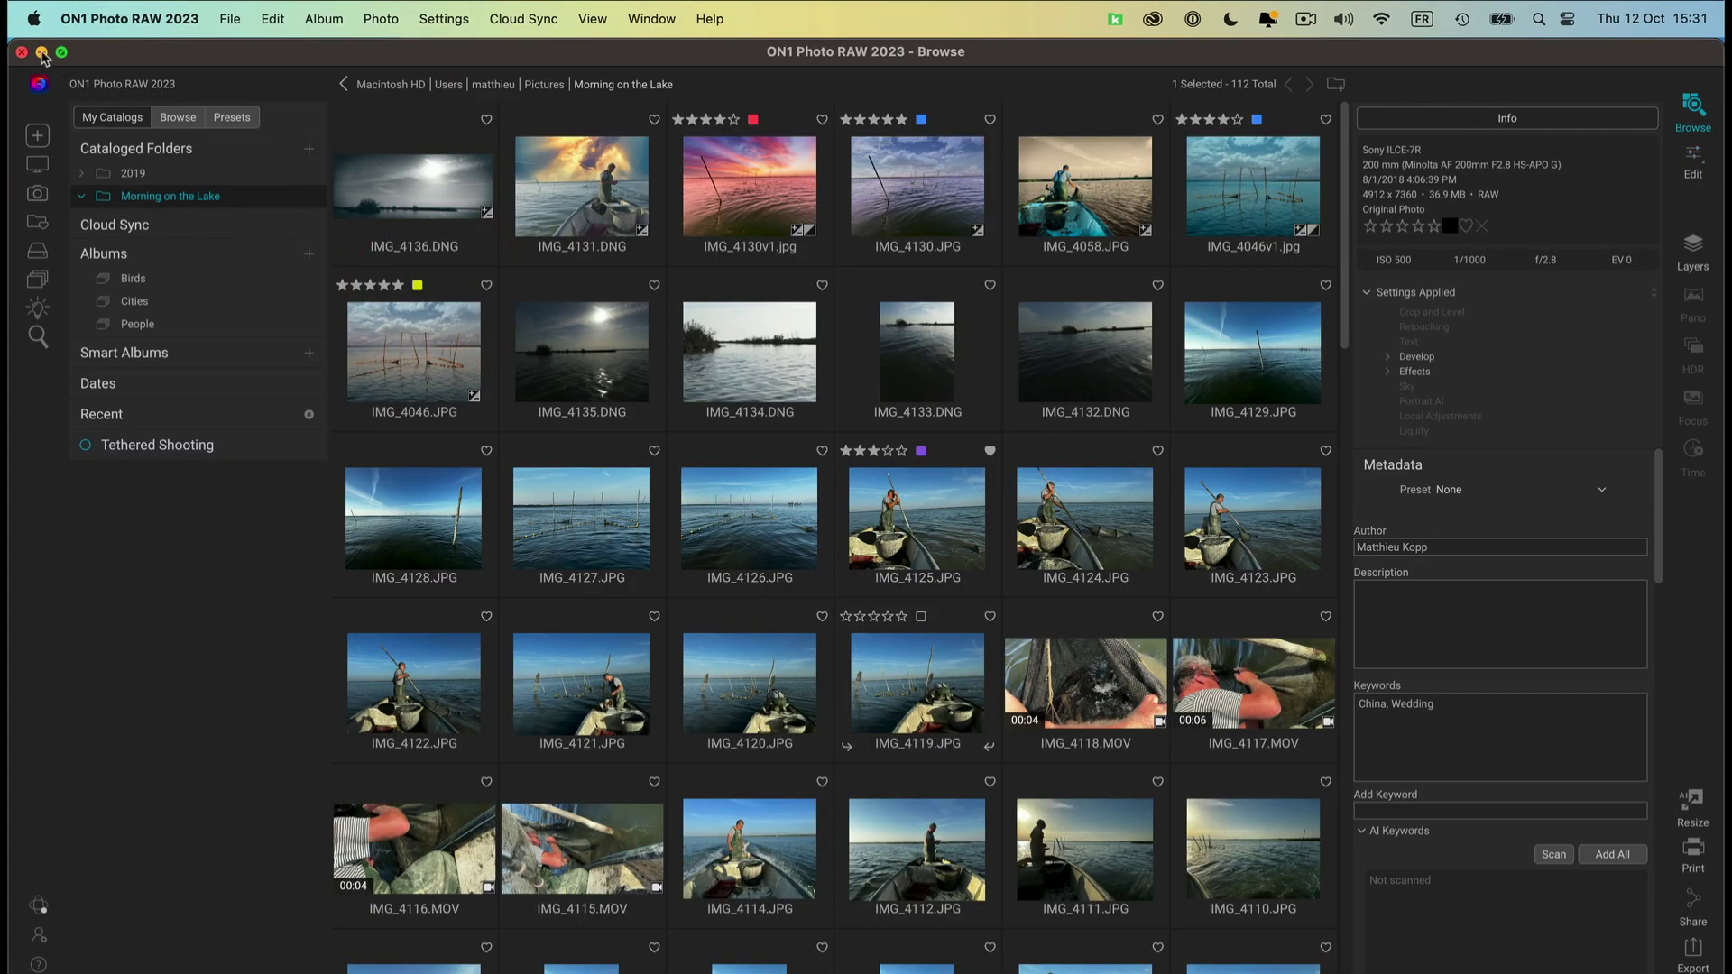
pyautogui.click(116, 9)
pyautogui.click(112, 229)
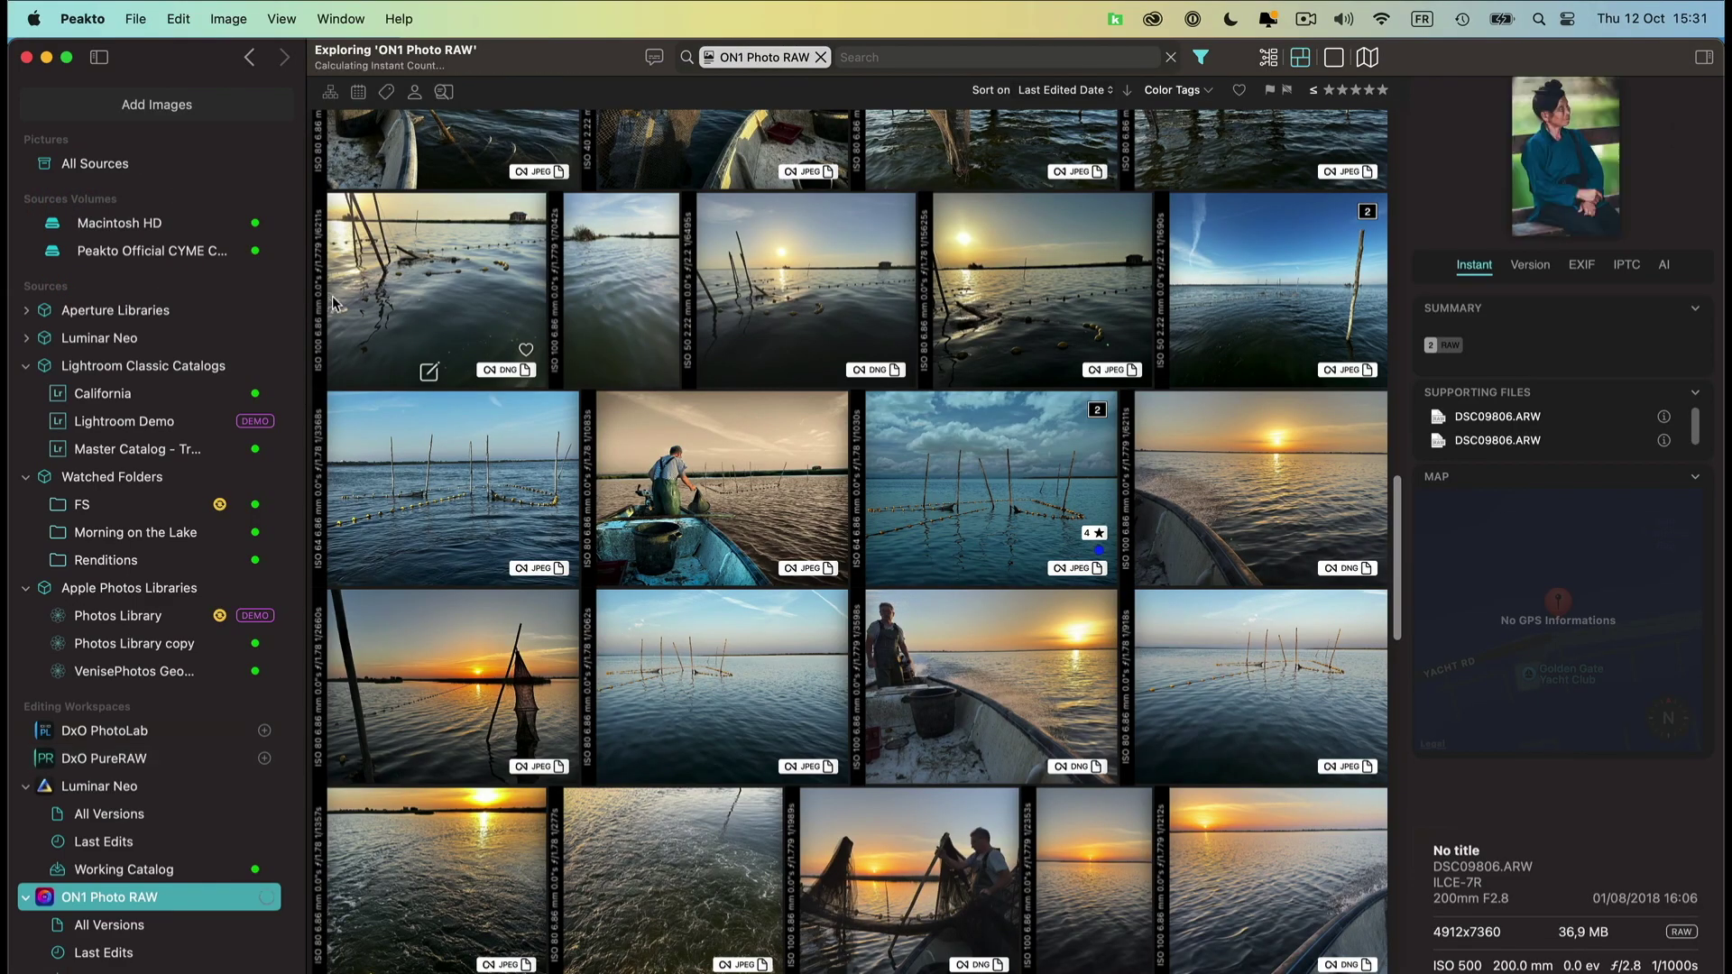
# - In ON1 Last Edits, open the woman-in-blue portrait and compare its ON1, Lightroom and original versions
pyautogui.click(104, 926)
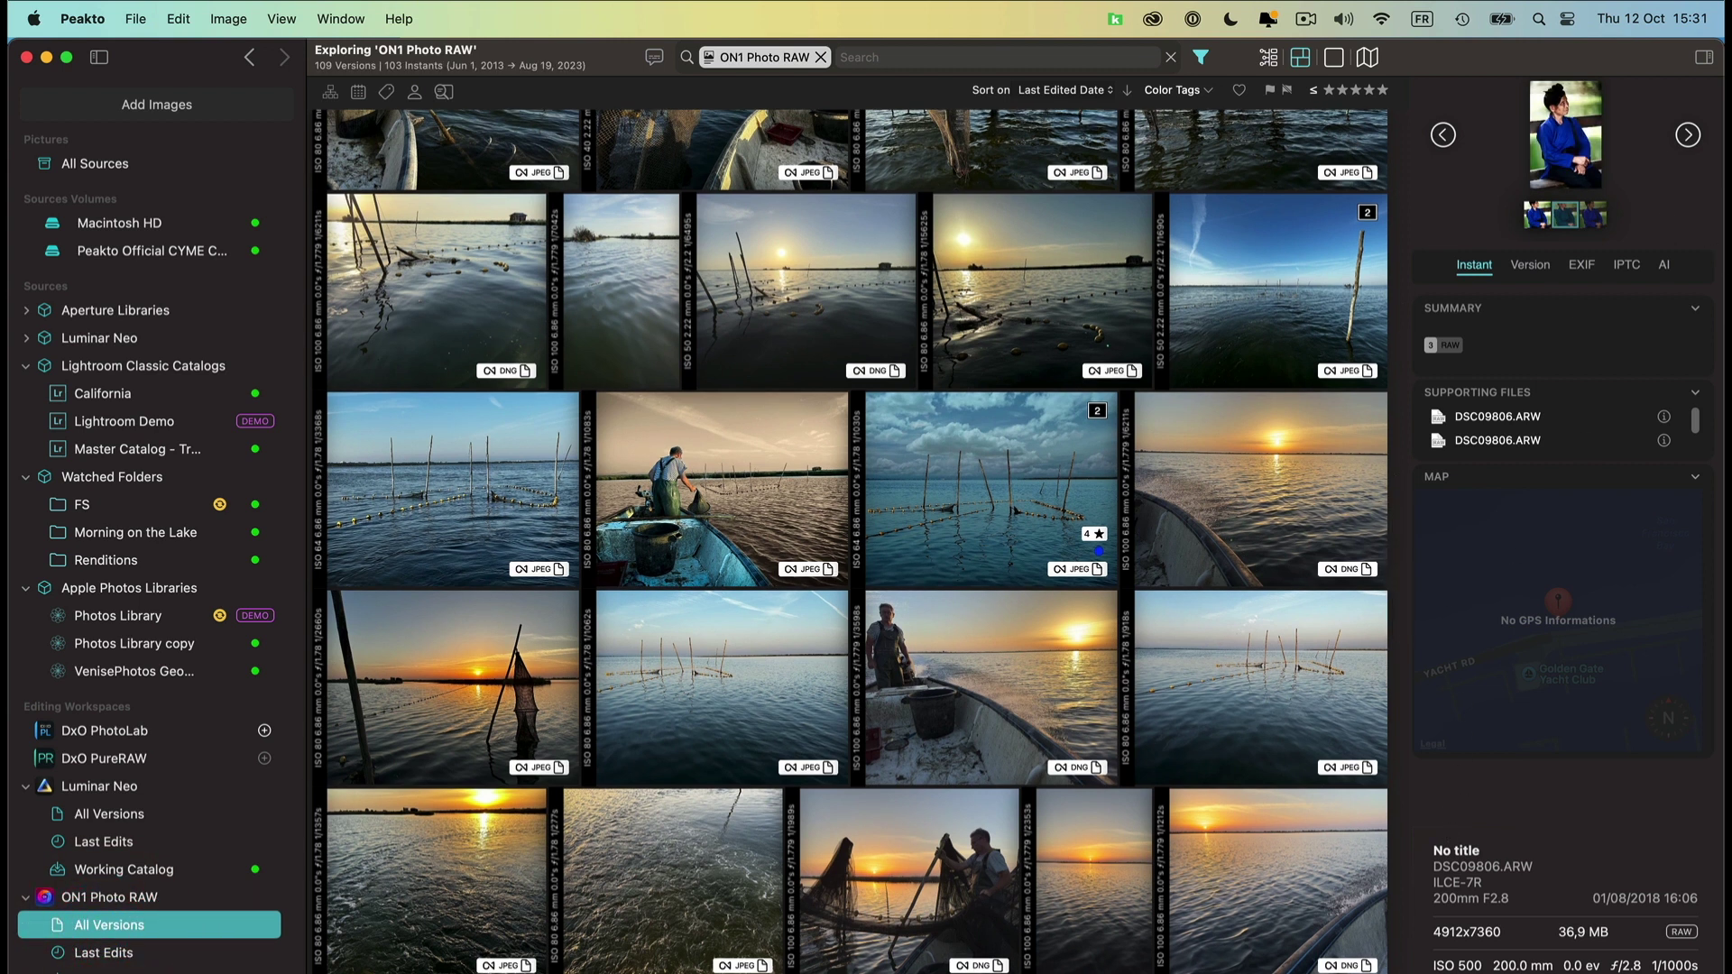
pyautogui.click(101, 953)
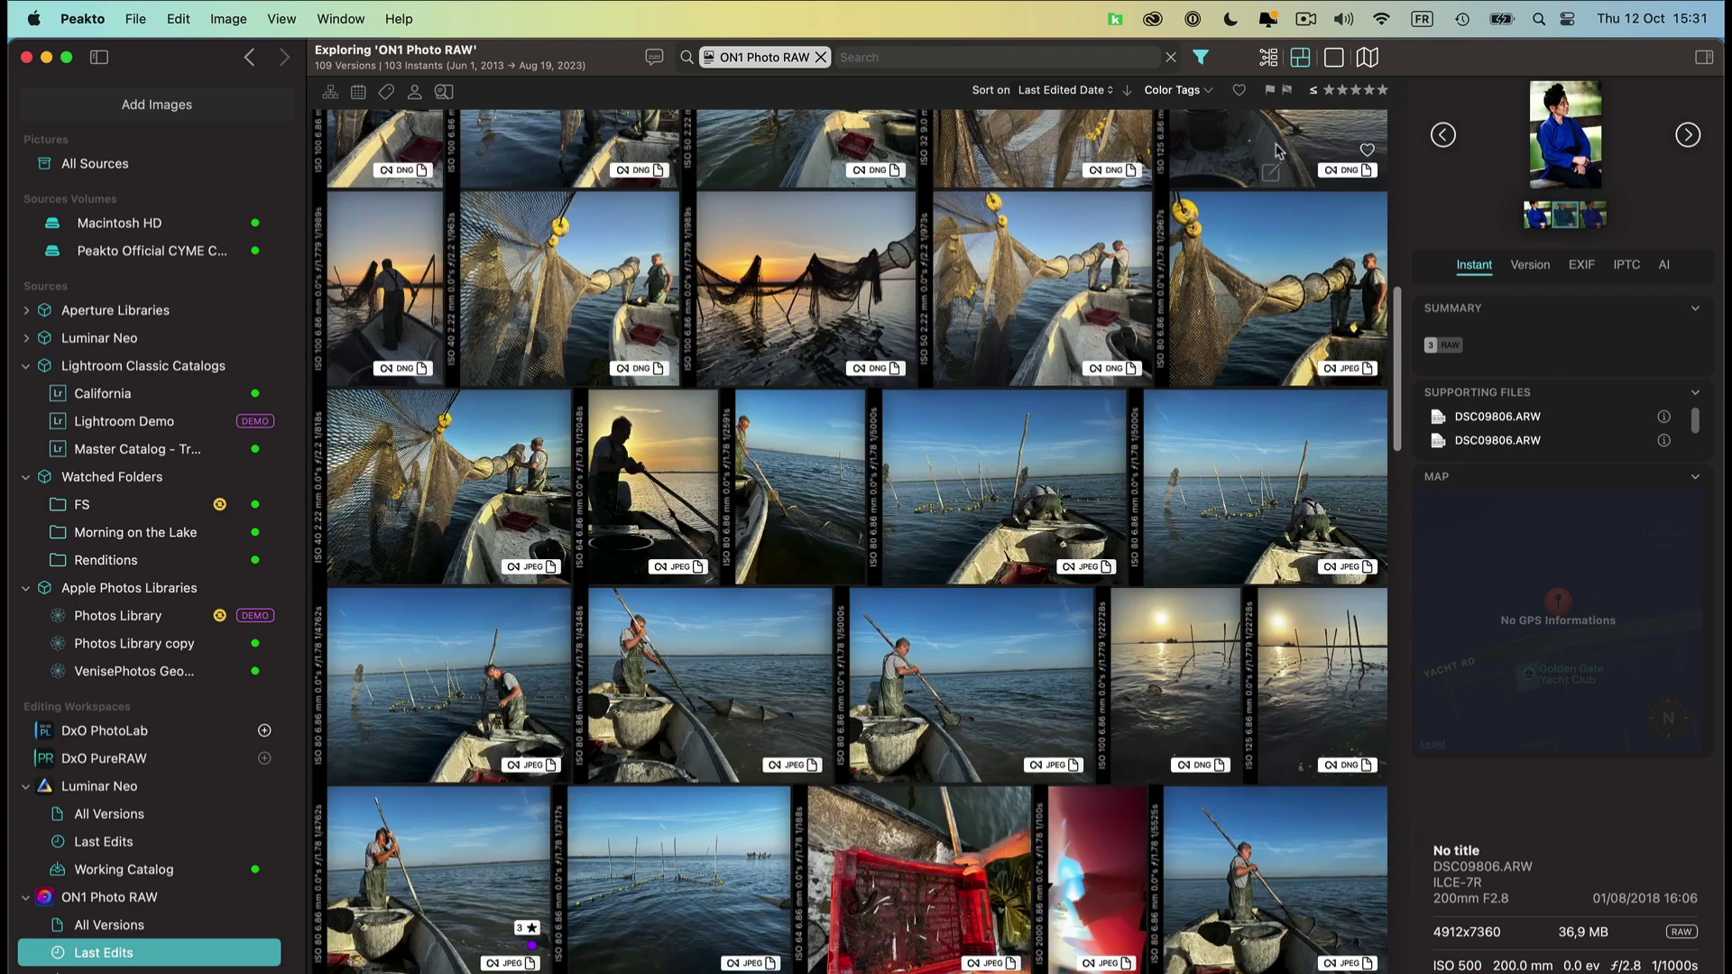
pyautogui.scroll(5, 1273, 147)
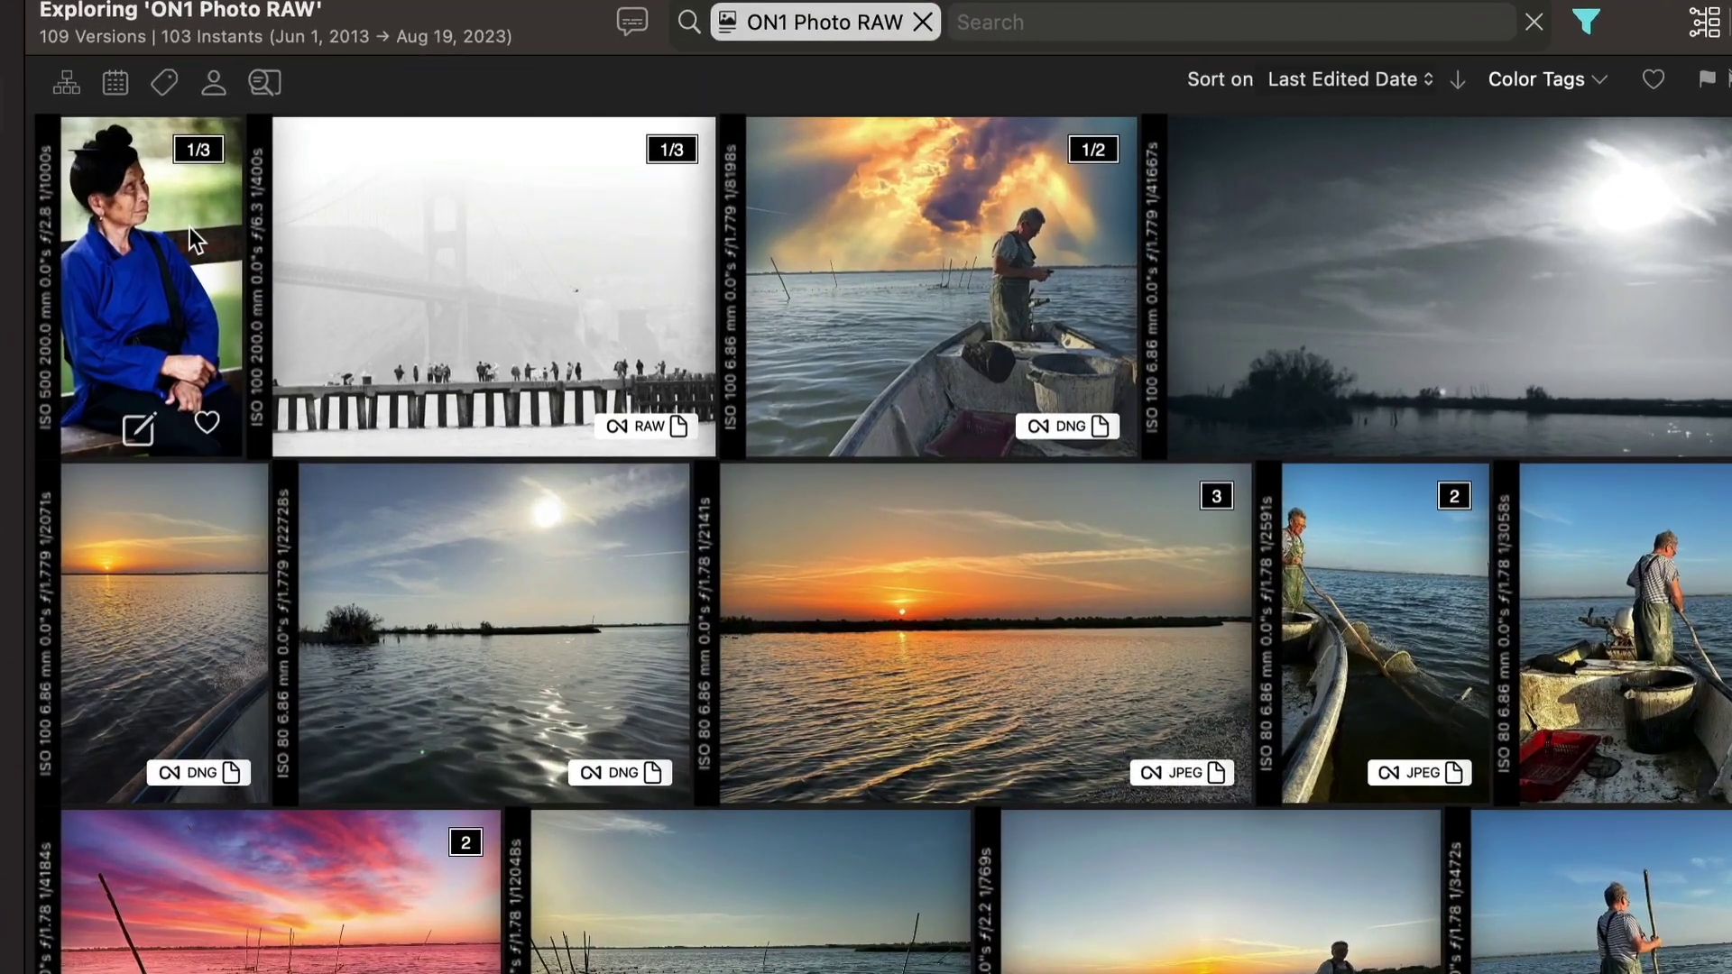
pyautogui.click(187, 227)
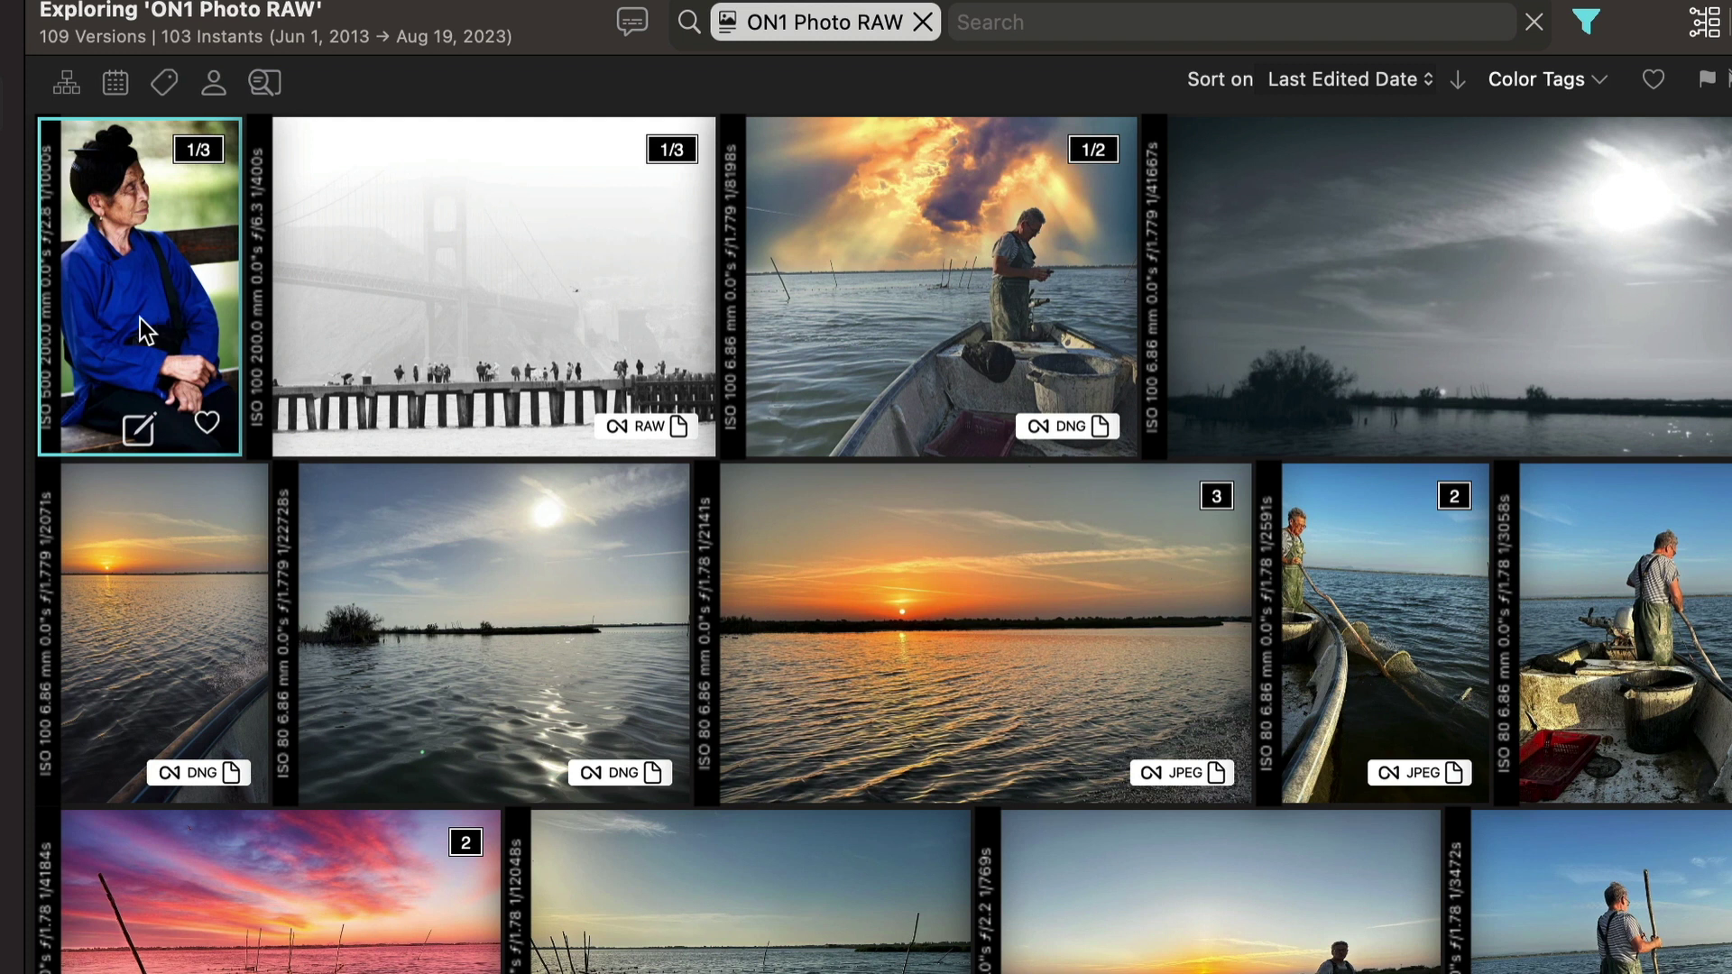
pyautogui.click(136, 235)
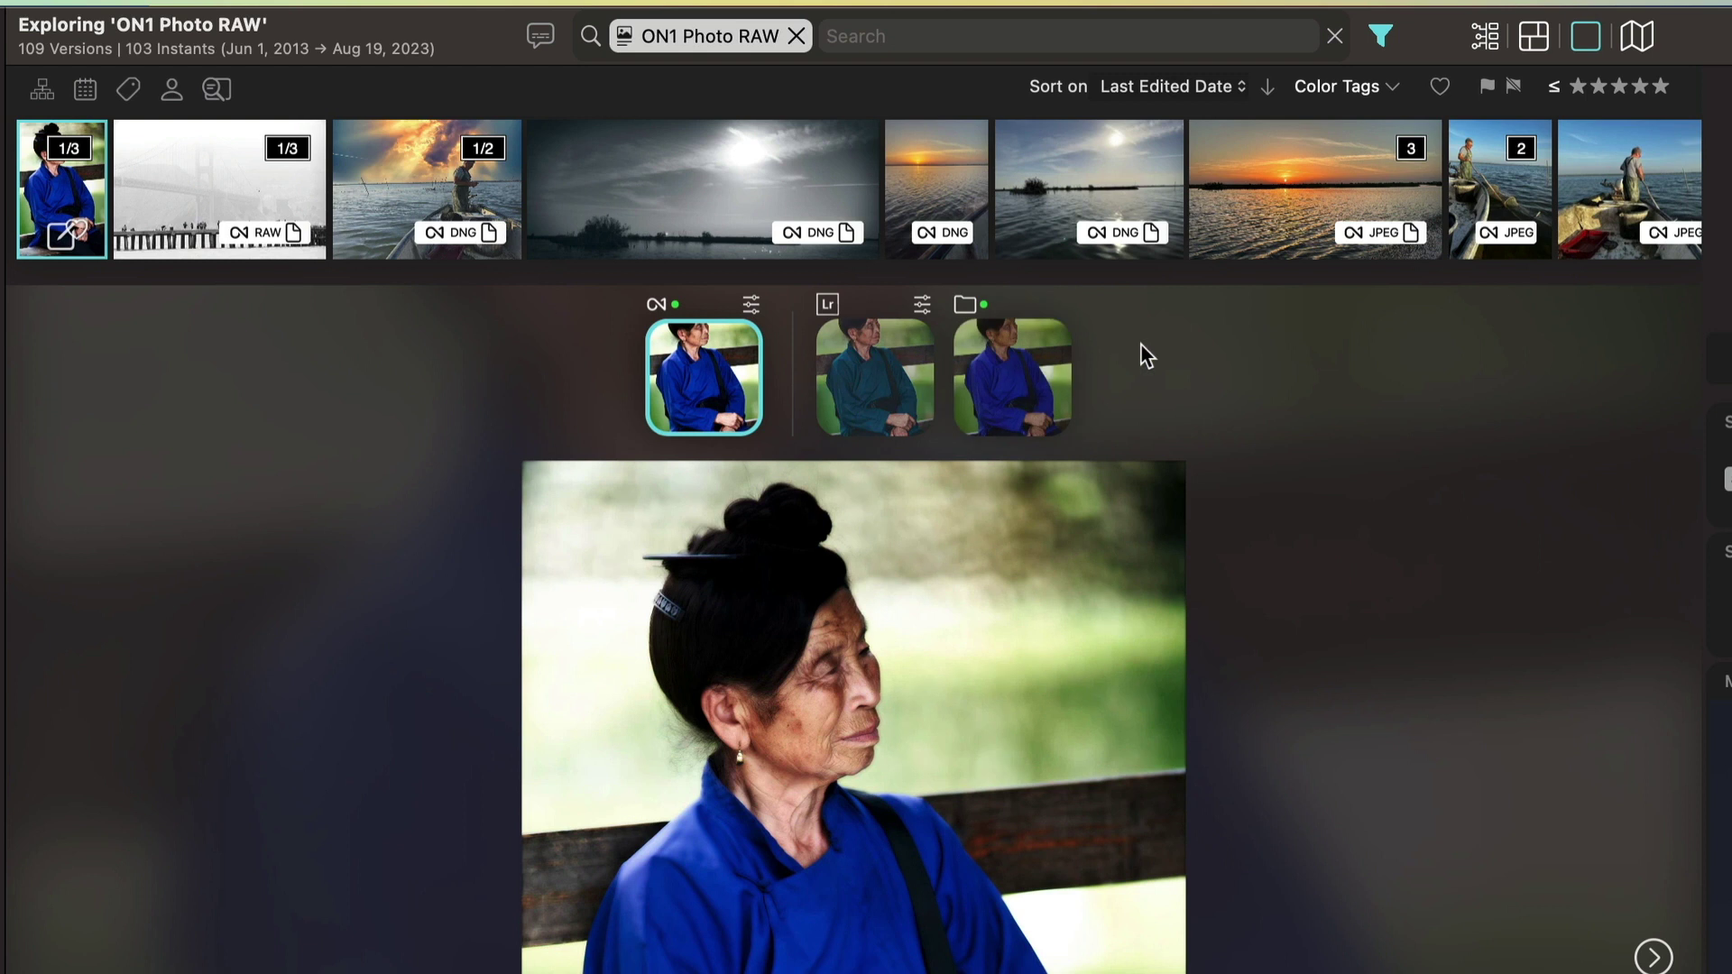
pyautogui.click(876, 372)
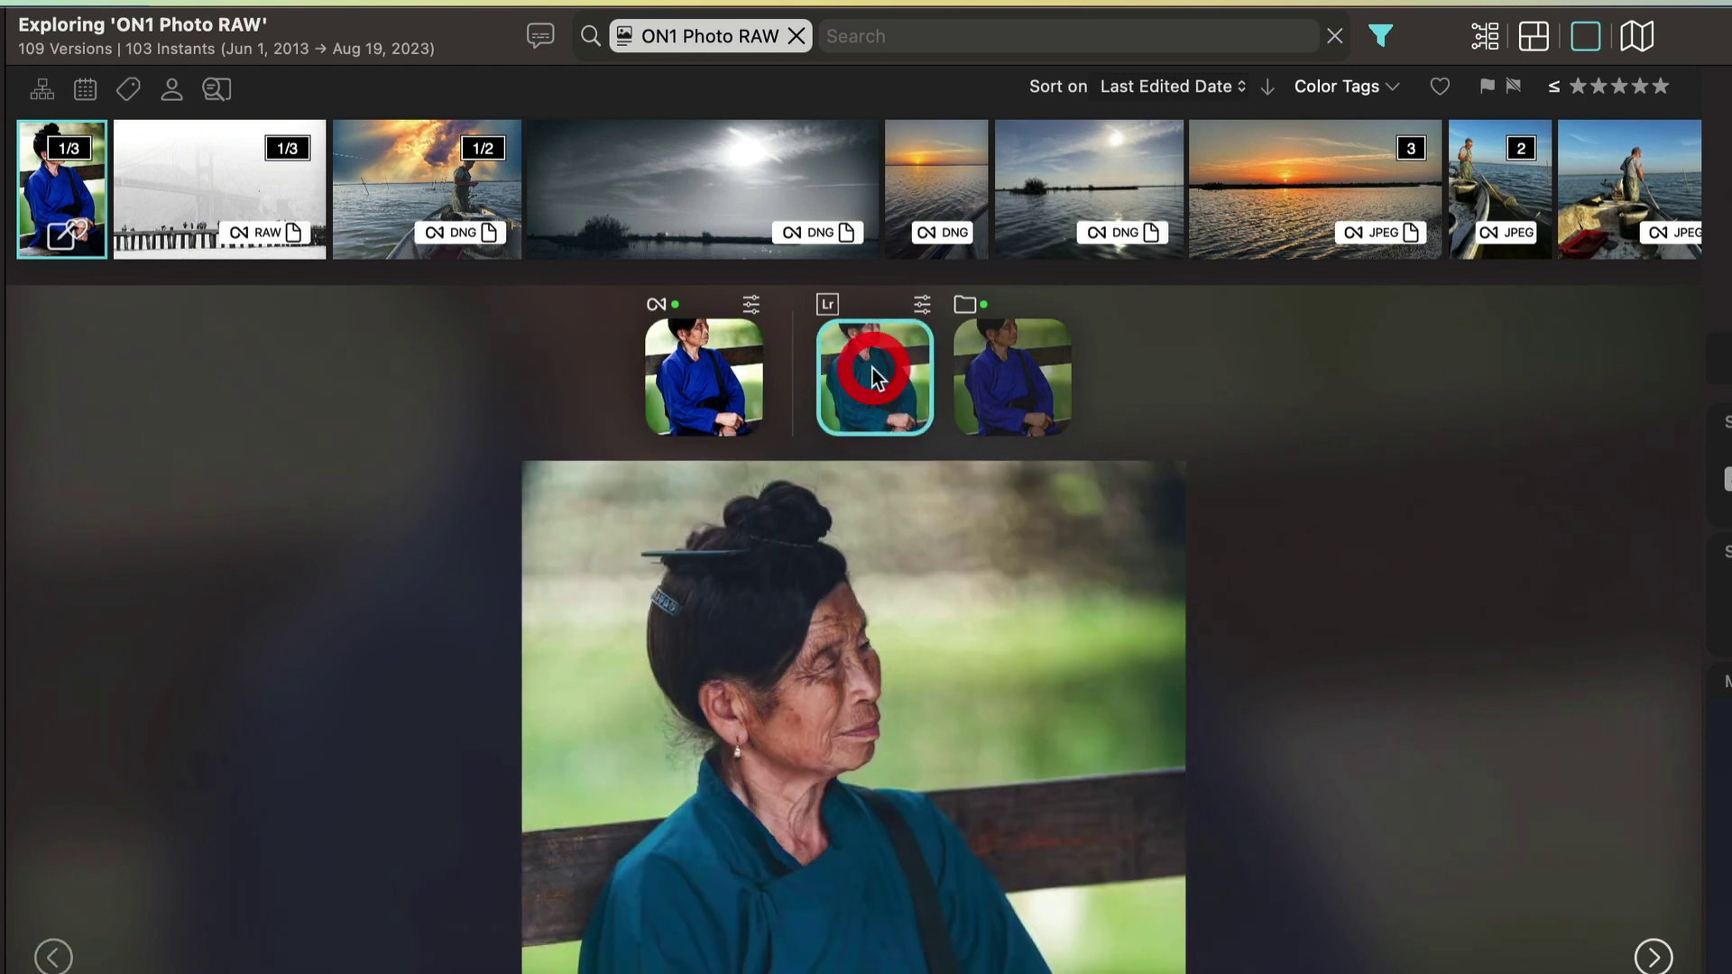
pyautogui.click(1014, 377)
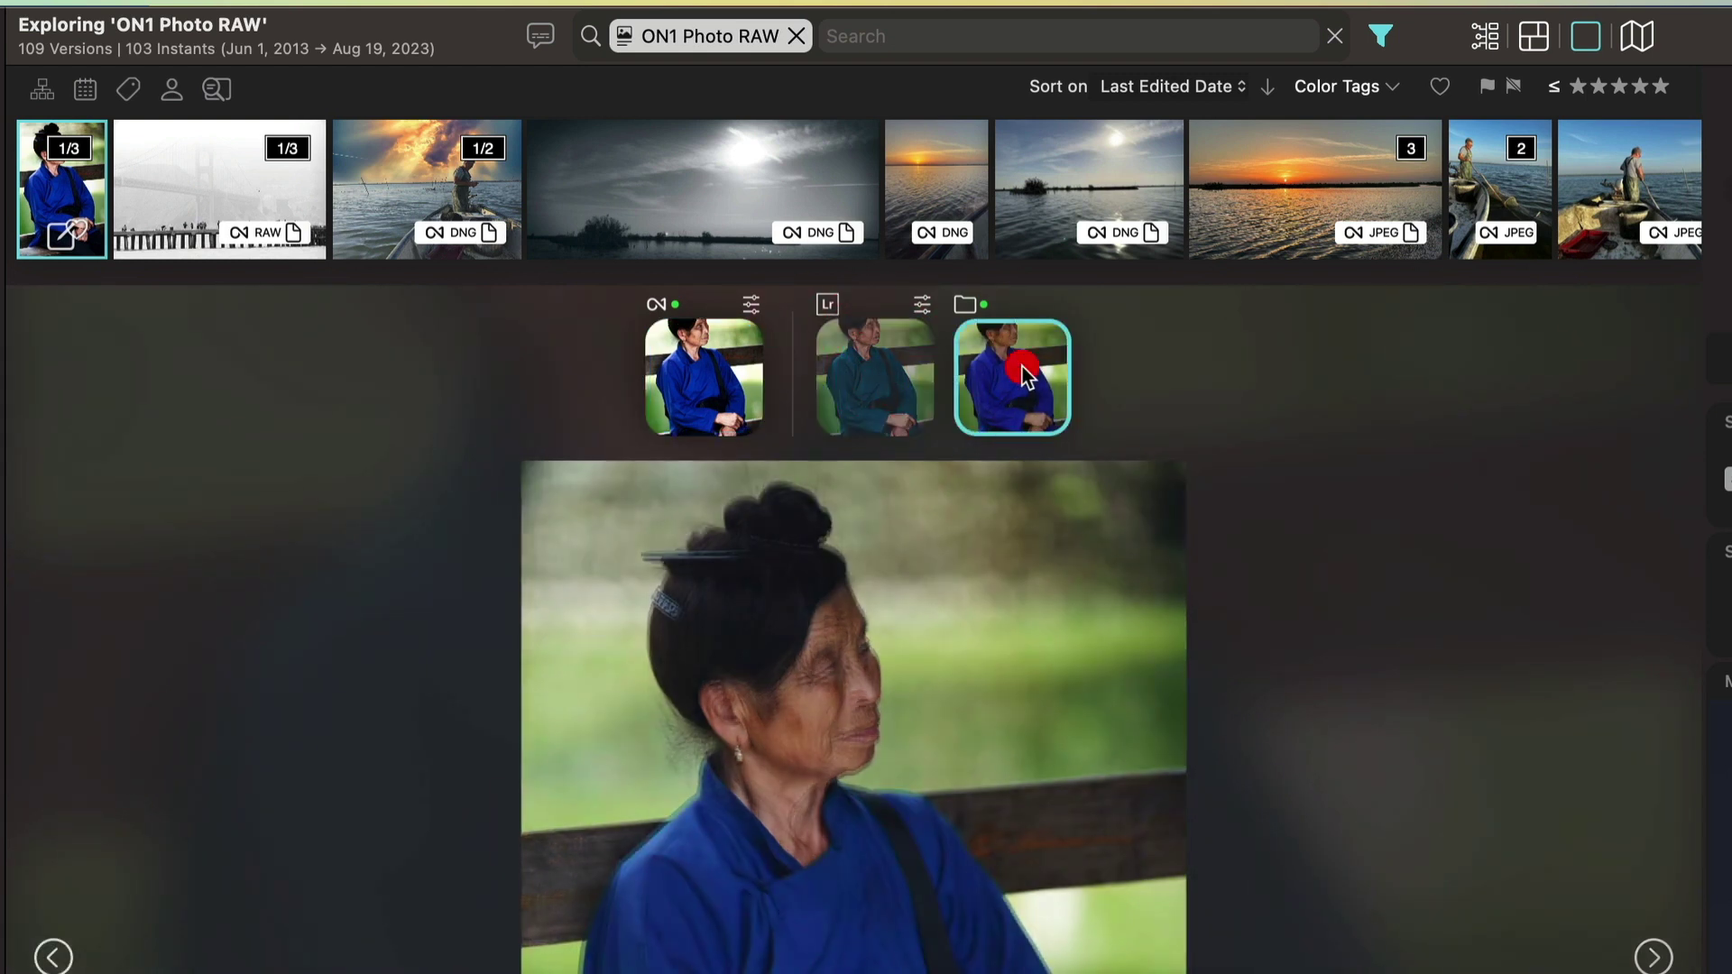
pyautogui.click(697, 372)
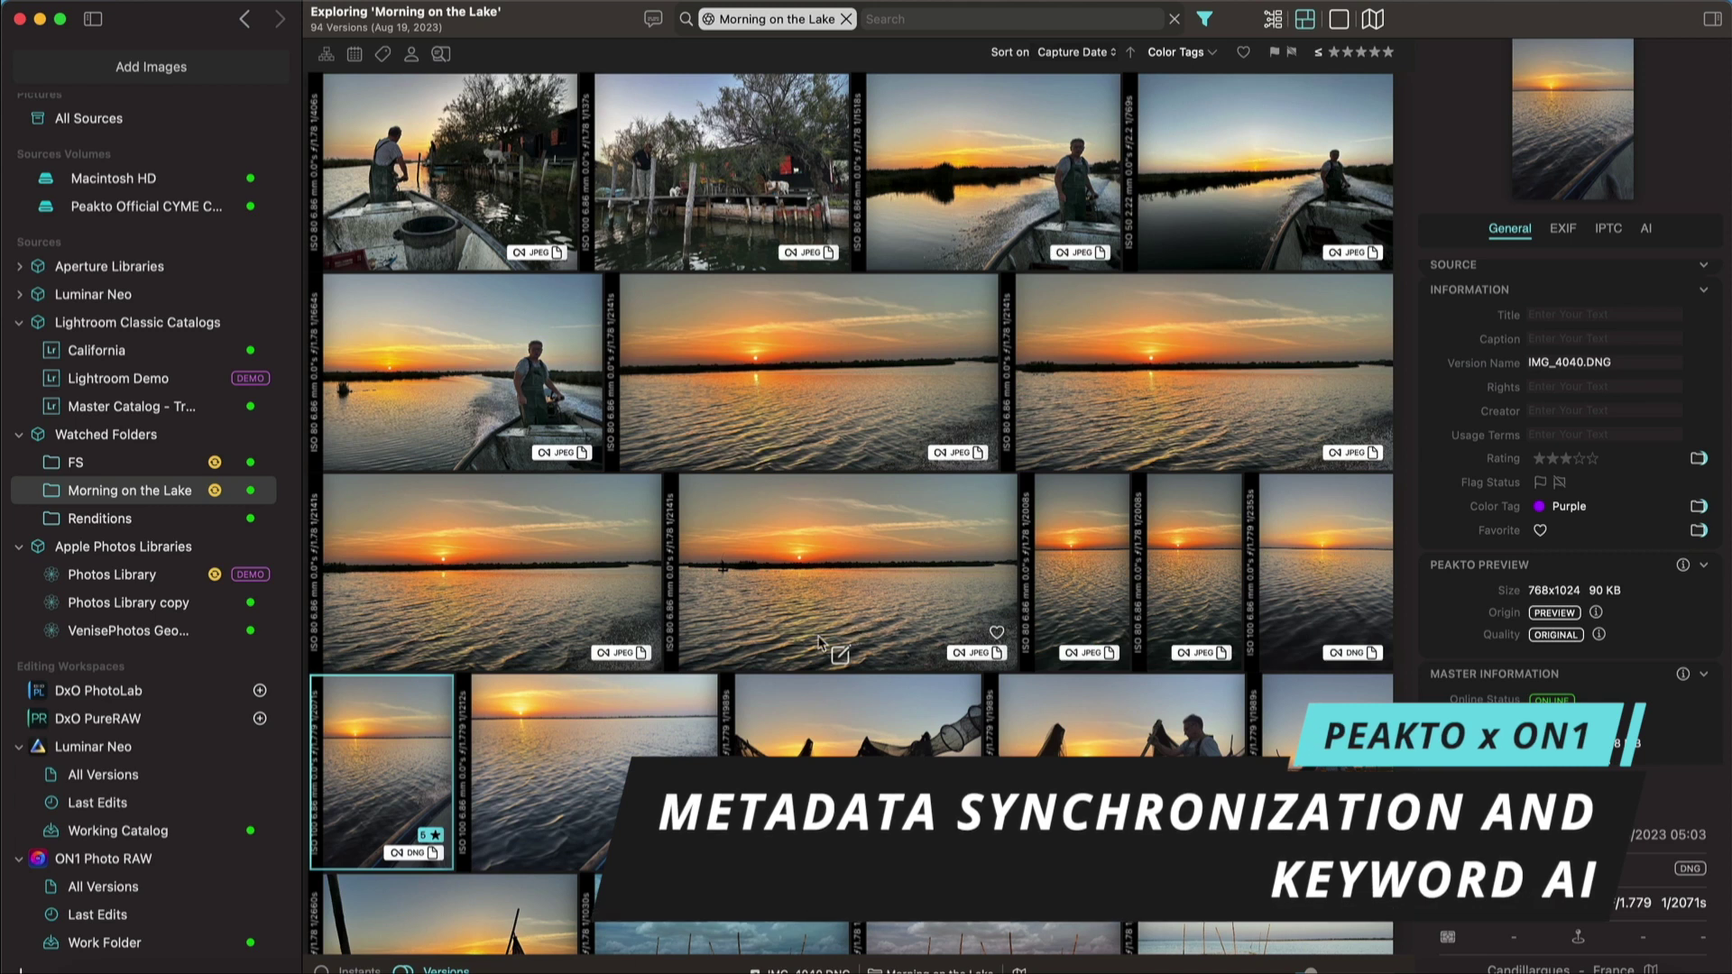
# - In ON1, give IMG_4025.JPG five stars, a purple label and a favourite heart, then select IMG_4026
pyautogui.click(1337, 972)
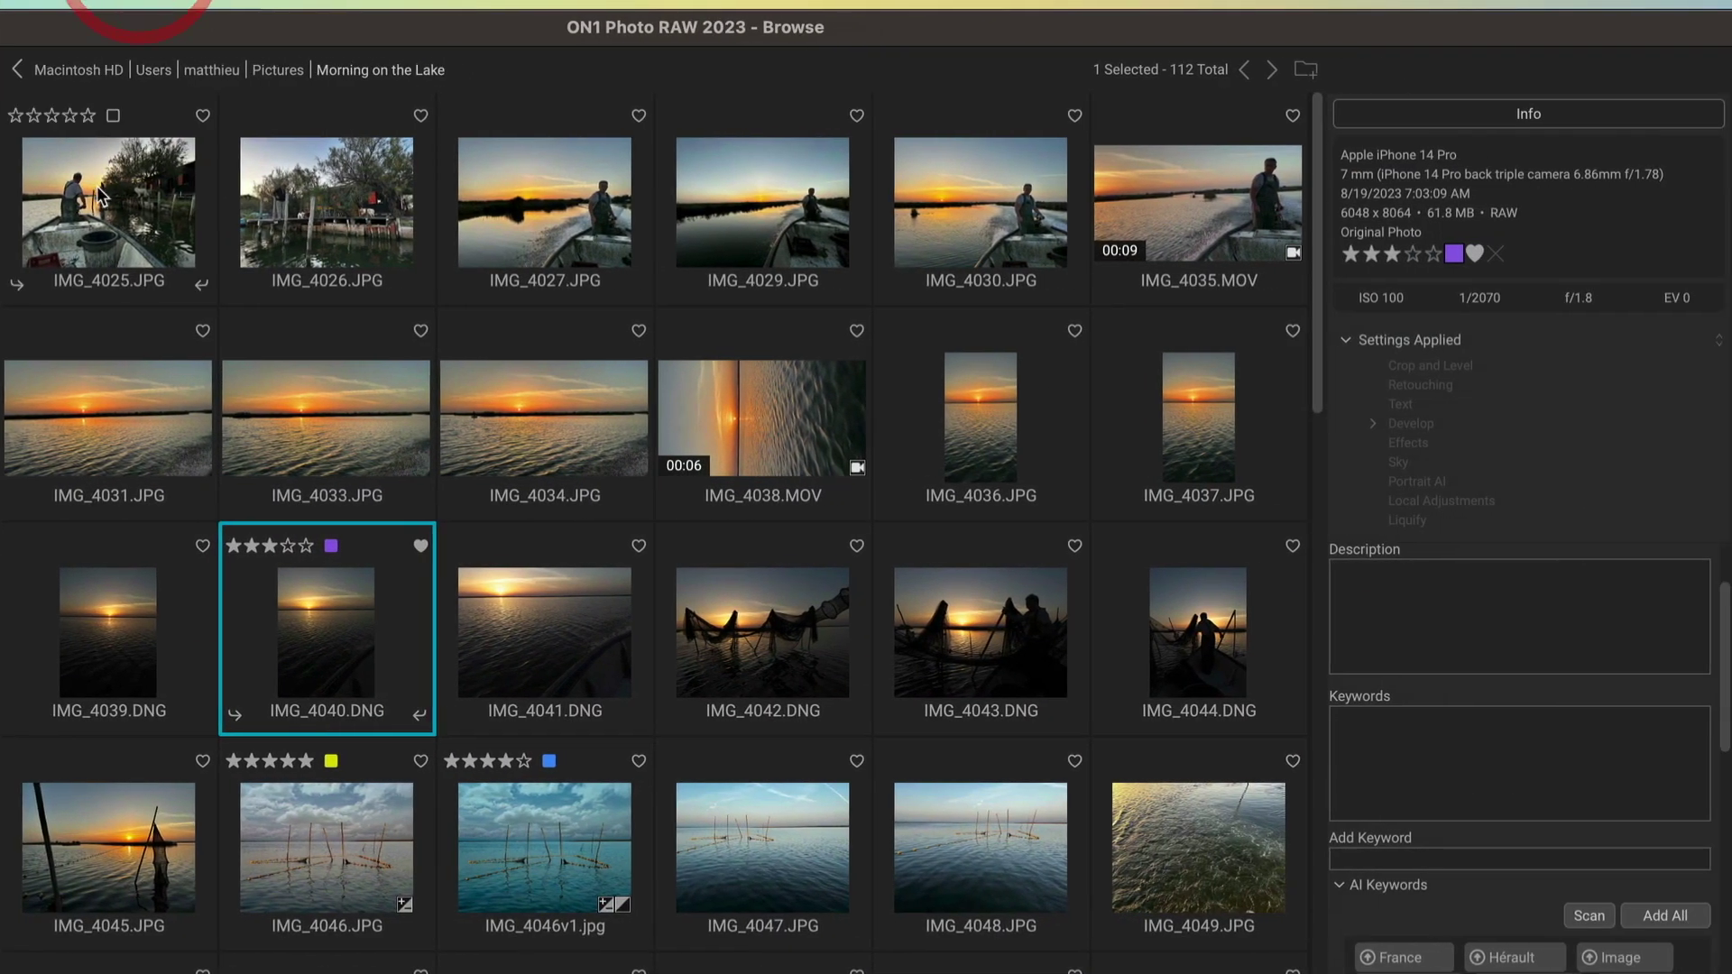
pyautogui.click(217, 181)
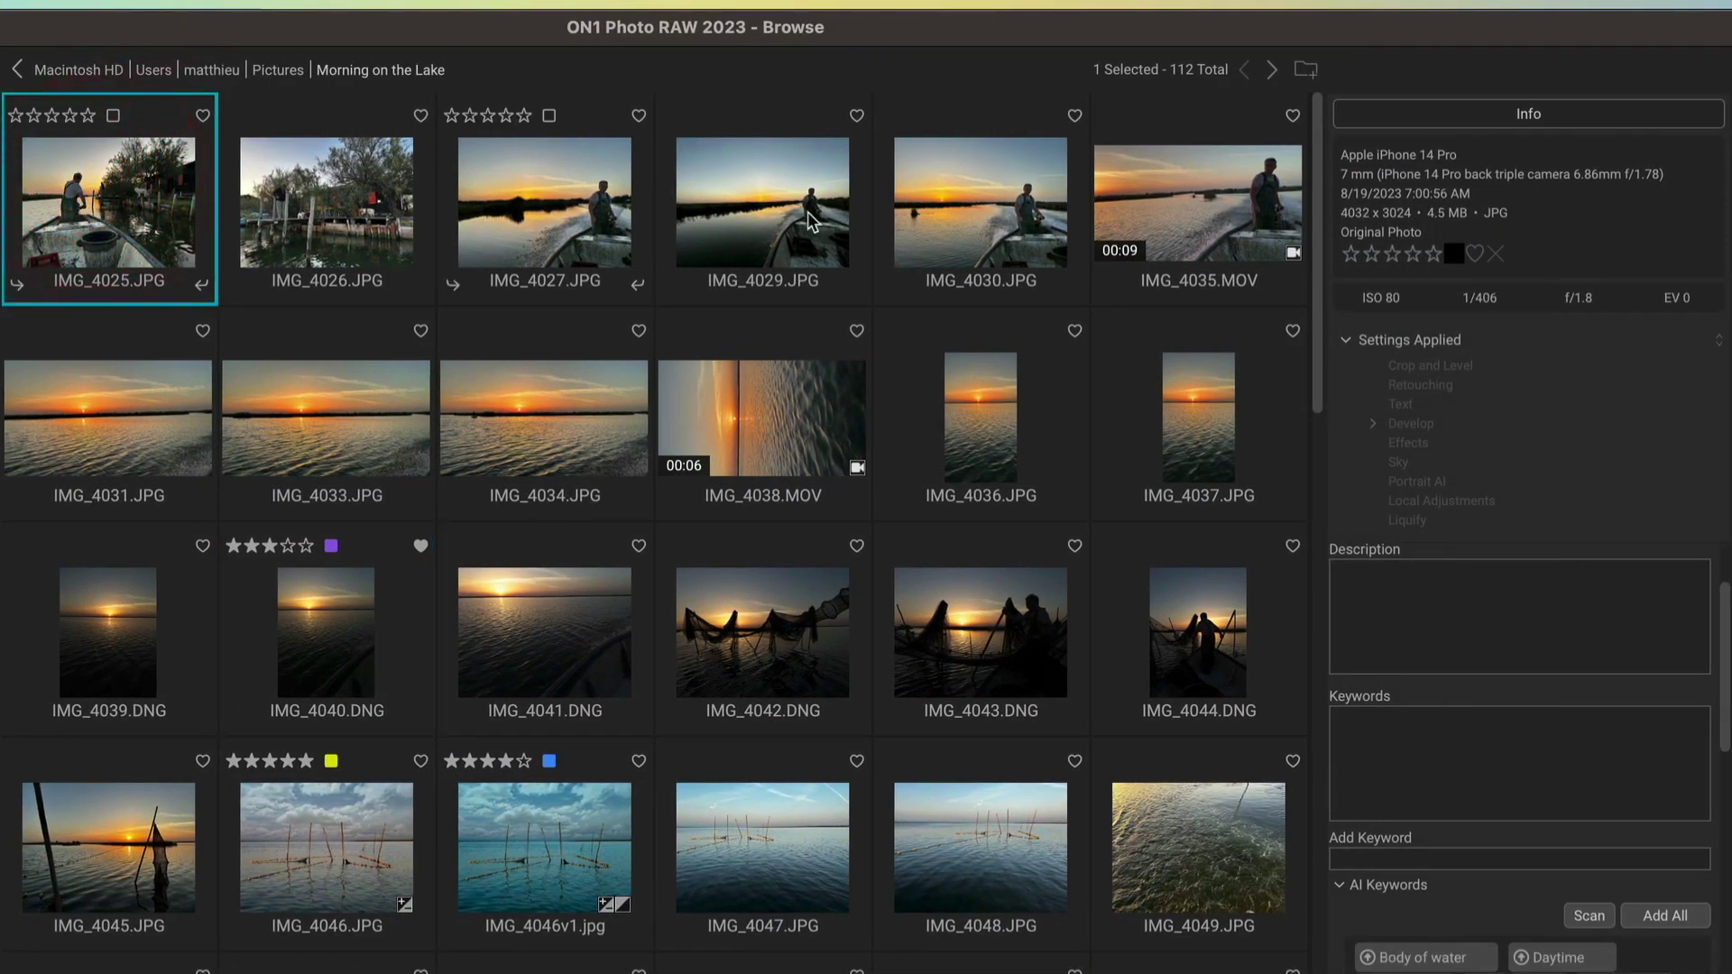
pyautogui.click(1434, 256)
pyautogui.click(1453, 254)
pyautogui.click(1499, 405)
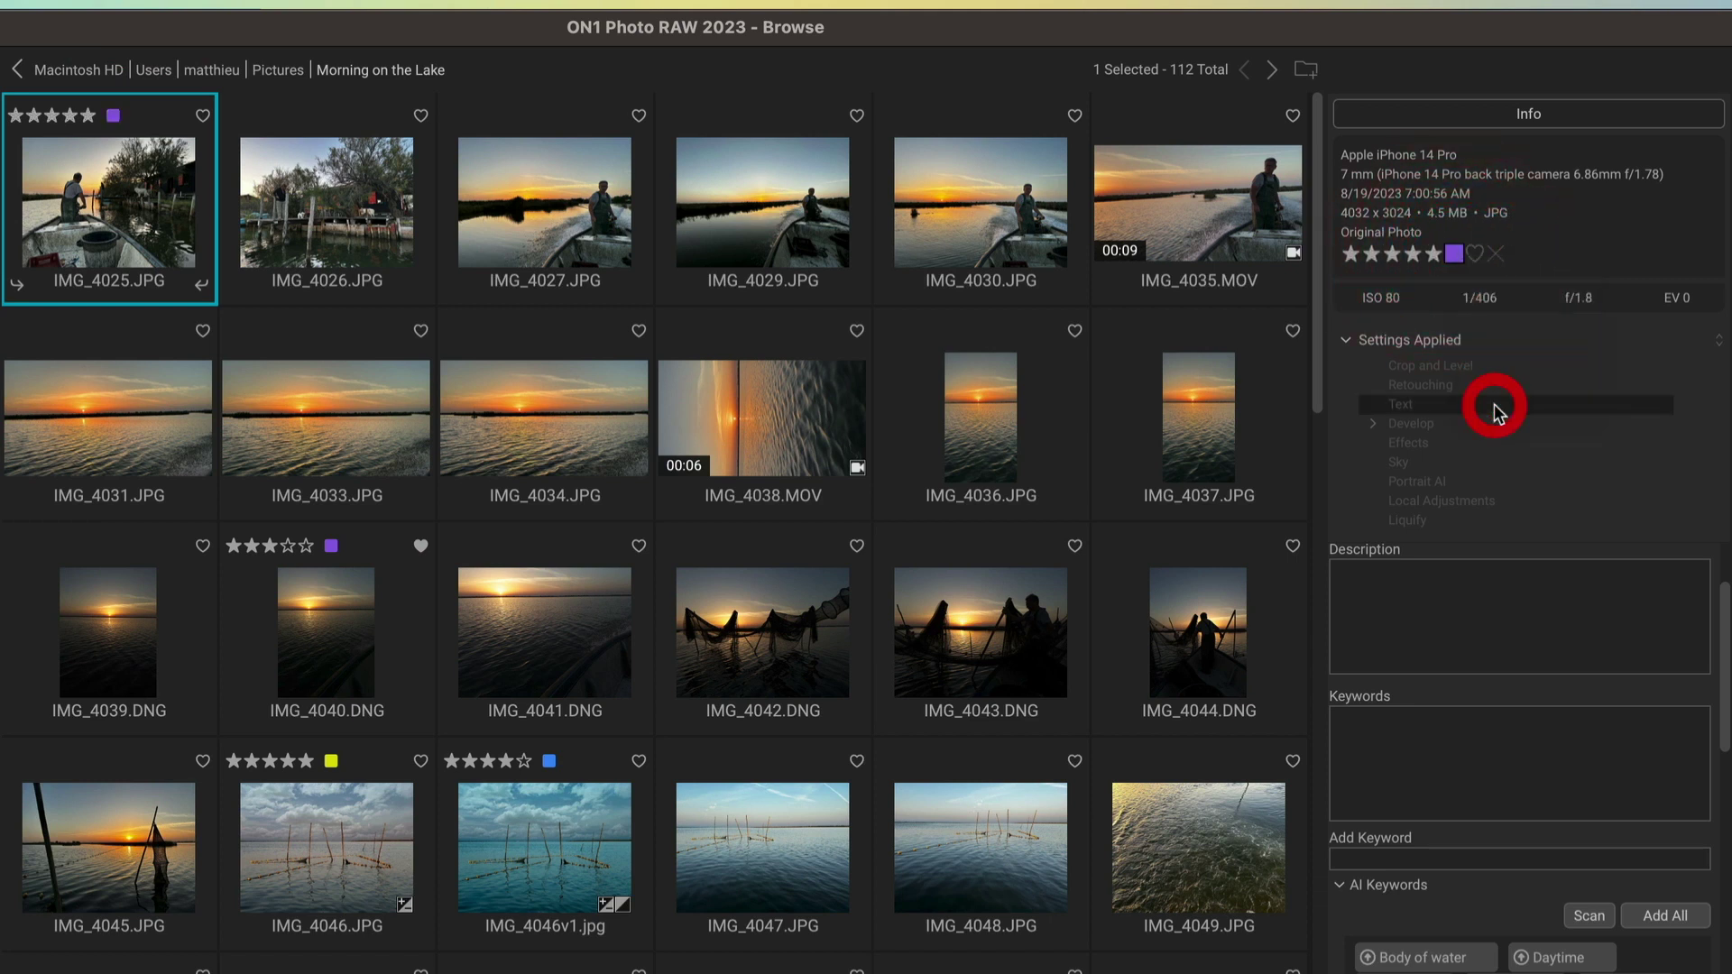
pyautogui.click(1473, 254)
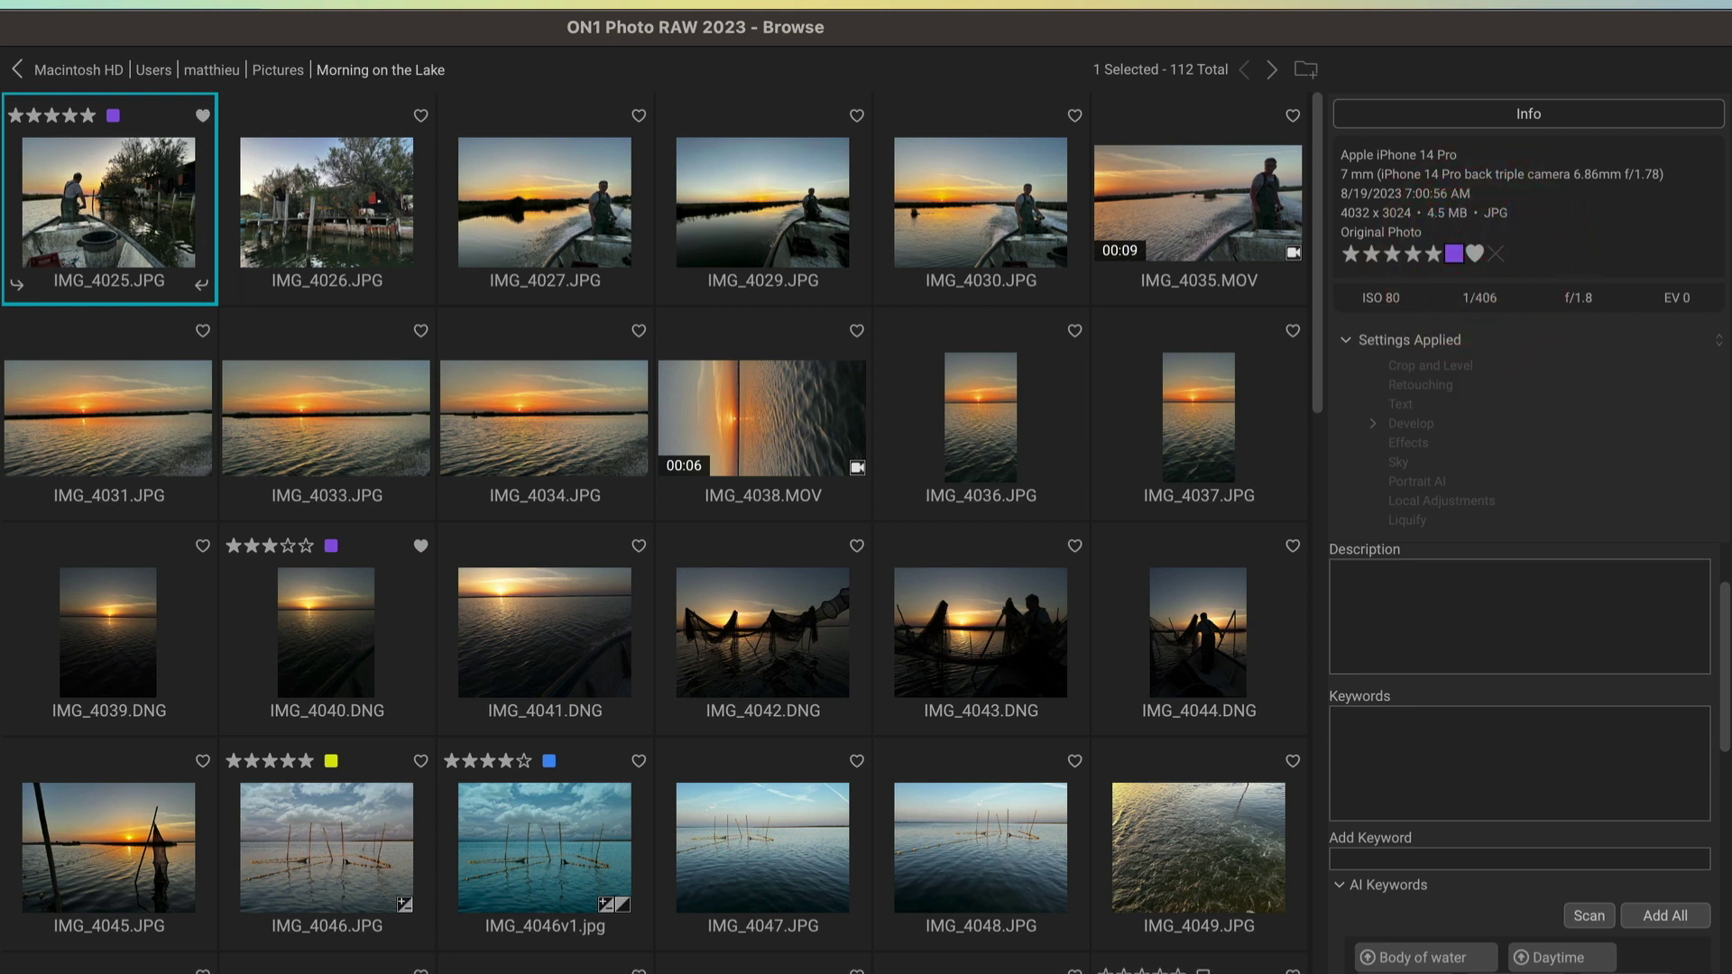
pyautogui.click(304, 181)
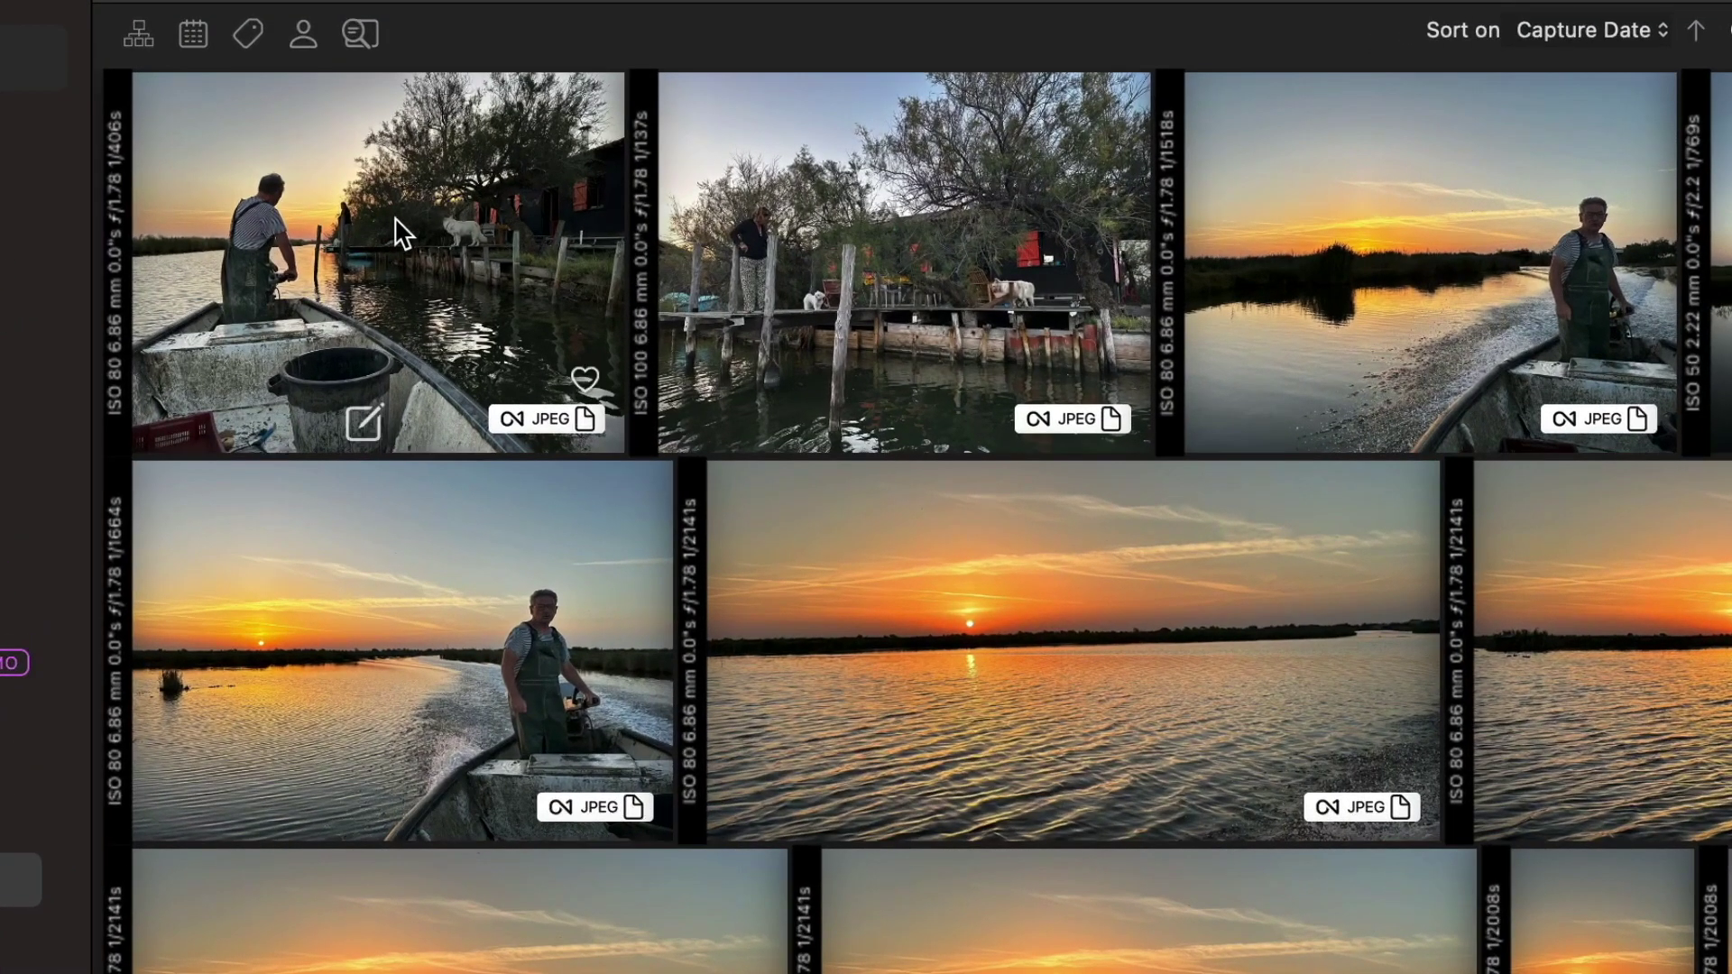
# - Run Sync 1 Version on IMG_4025 so Peakto picks up its 5 stars and purple label
pyautogui.click(372, 222)
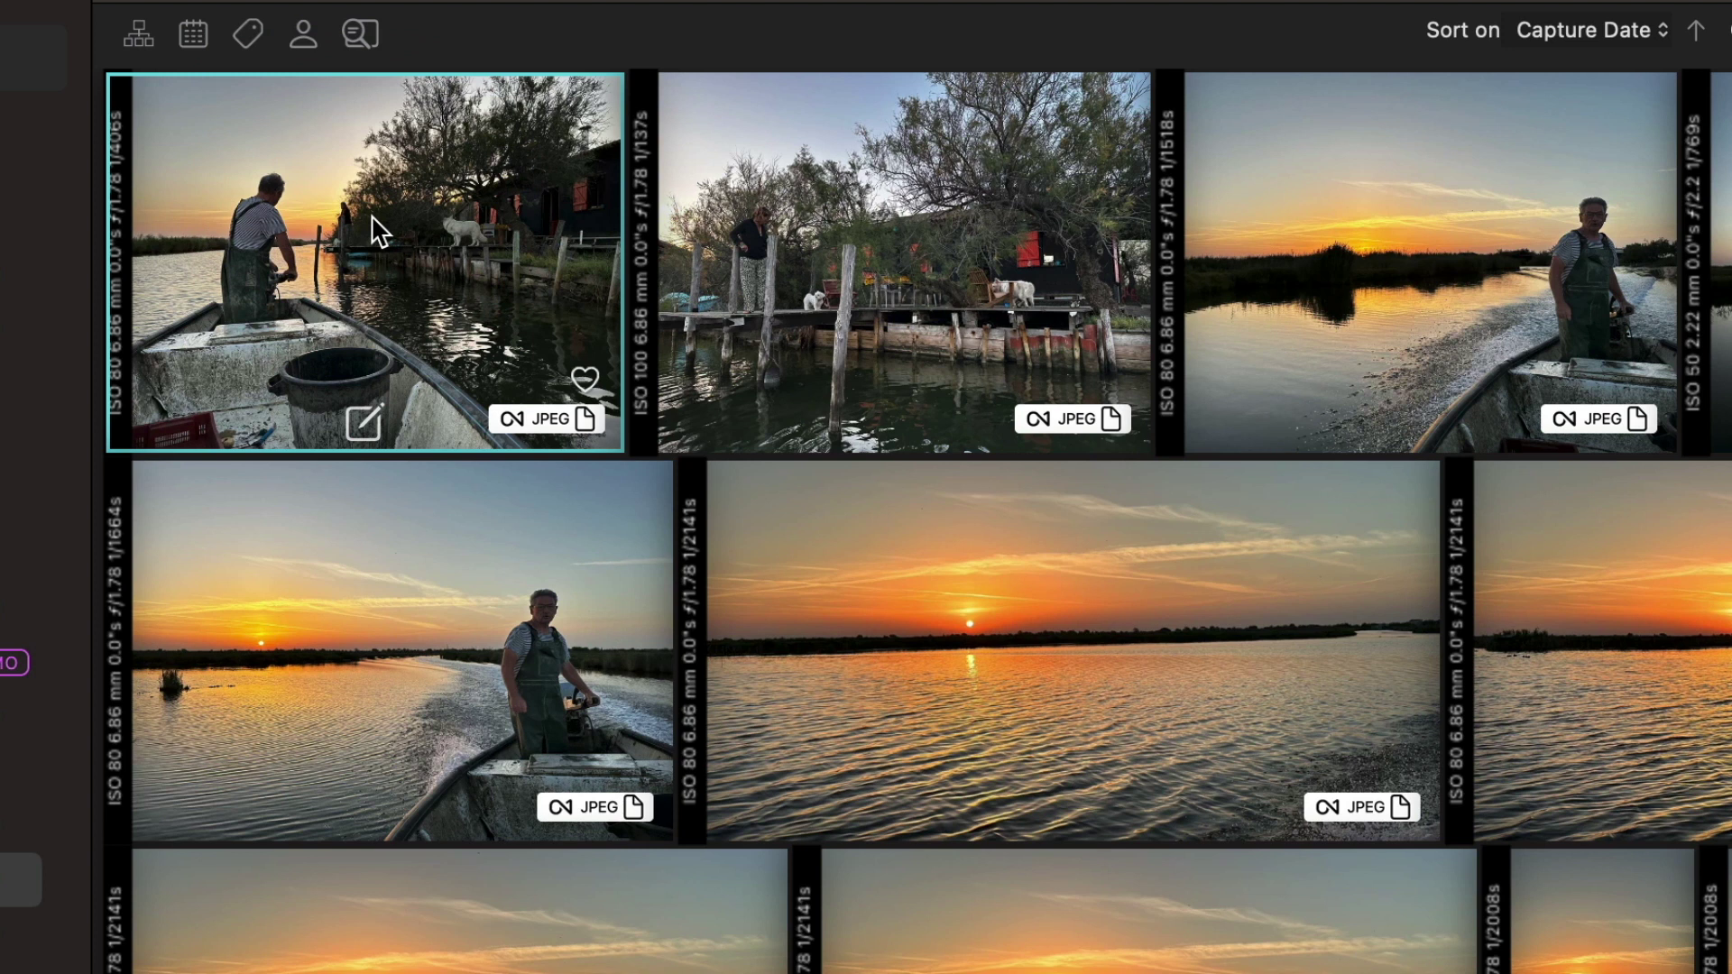
pyautogui.rightClick(377, 231)
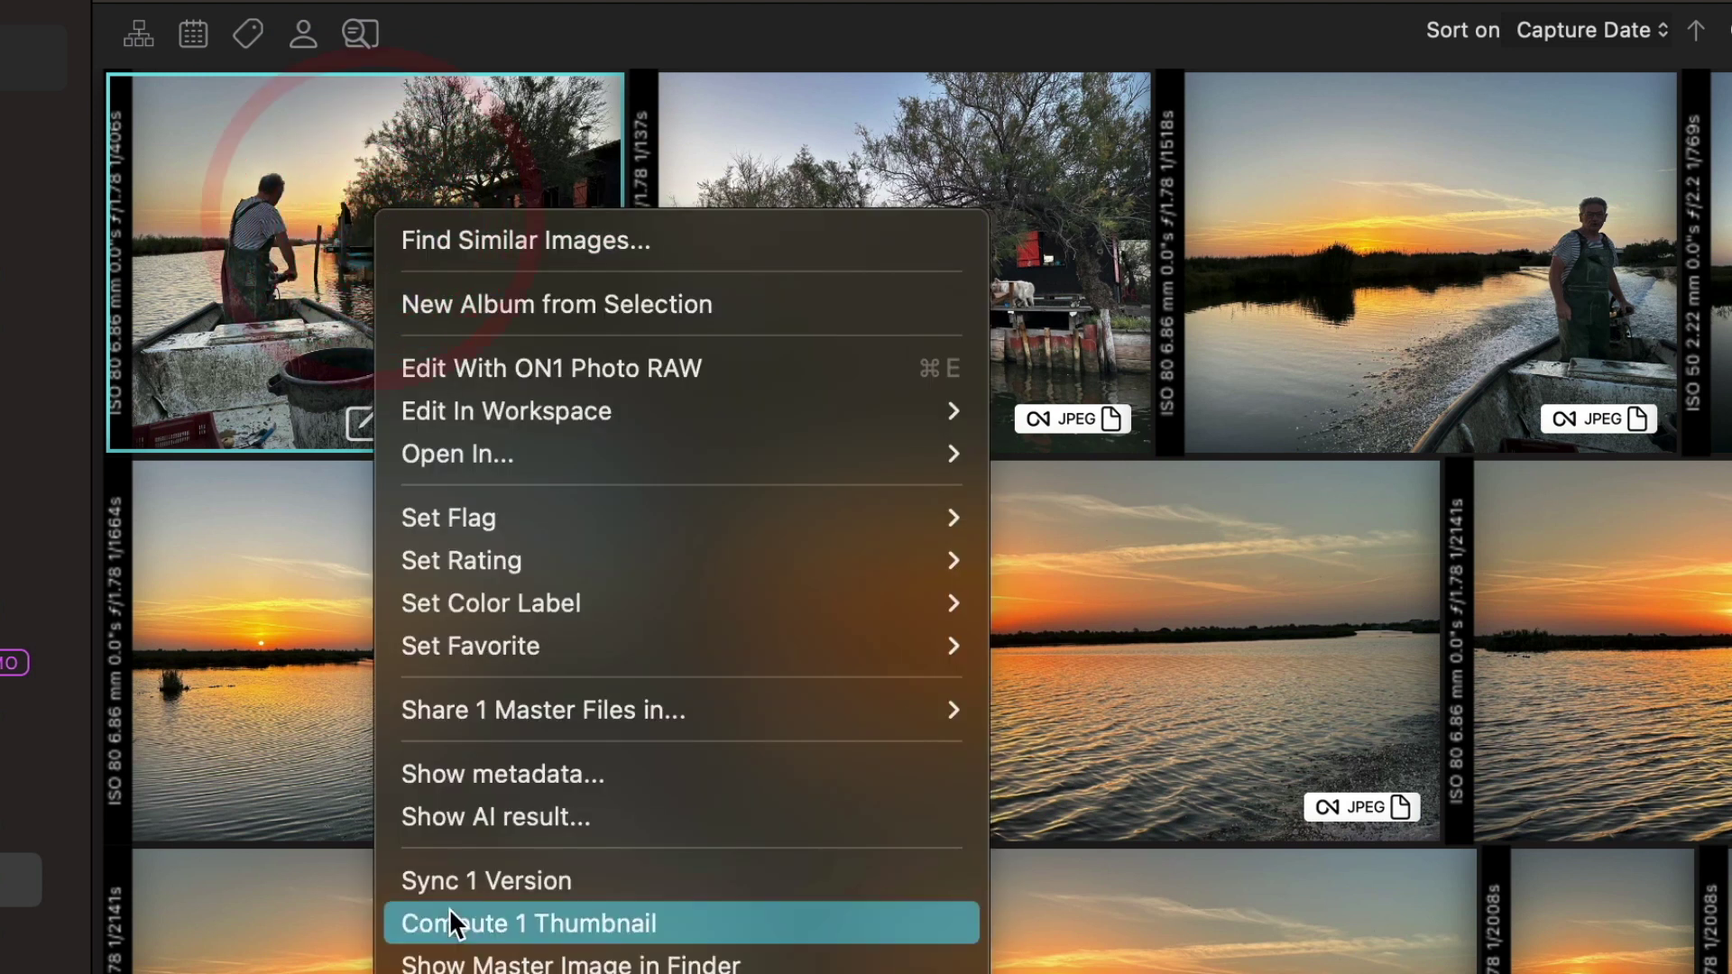
pyautogui.click(462, 886)
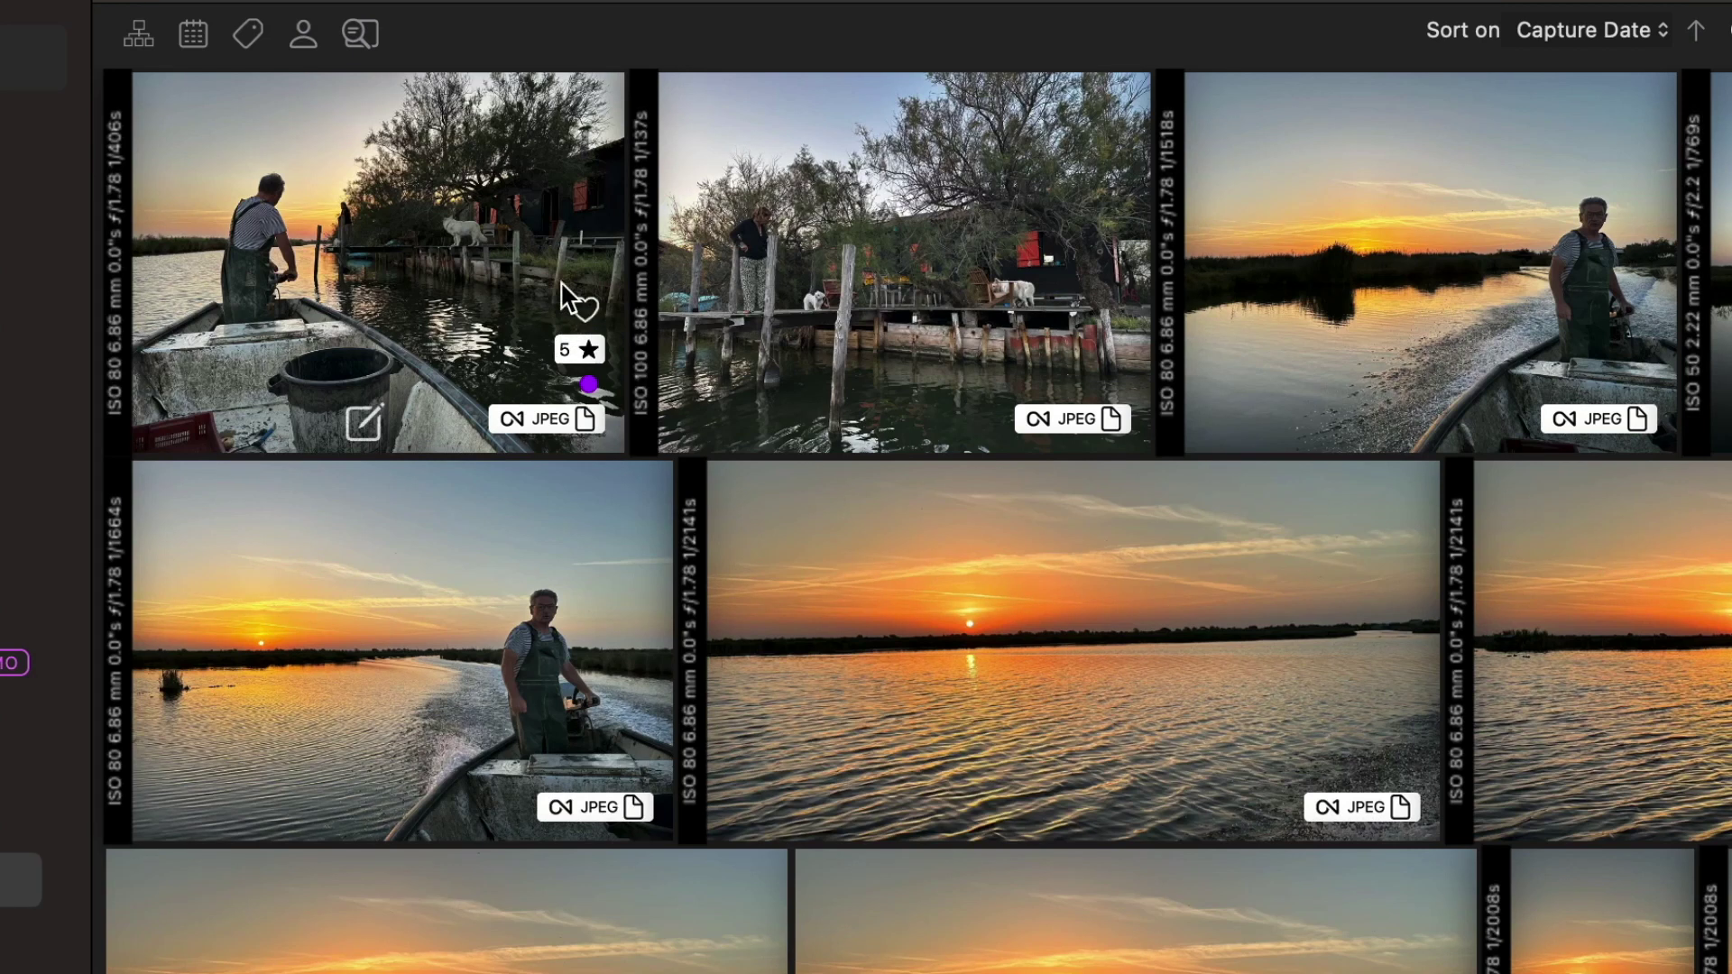
pyautogui.click(492, 271)
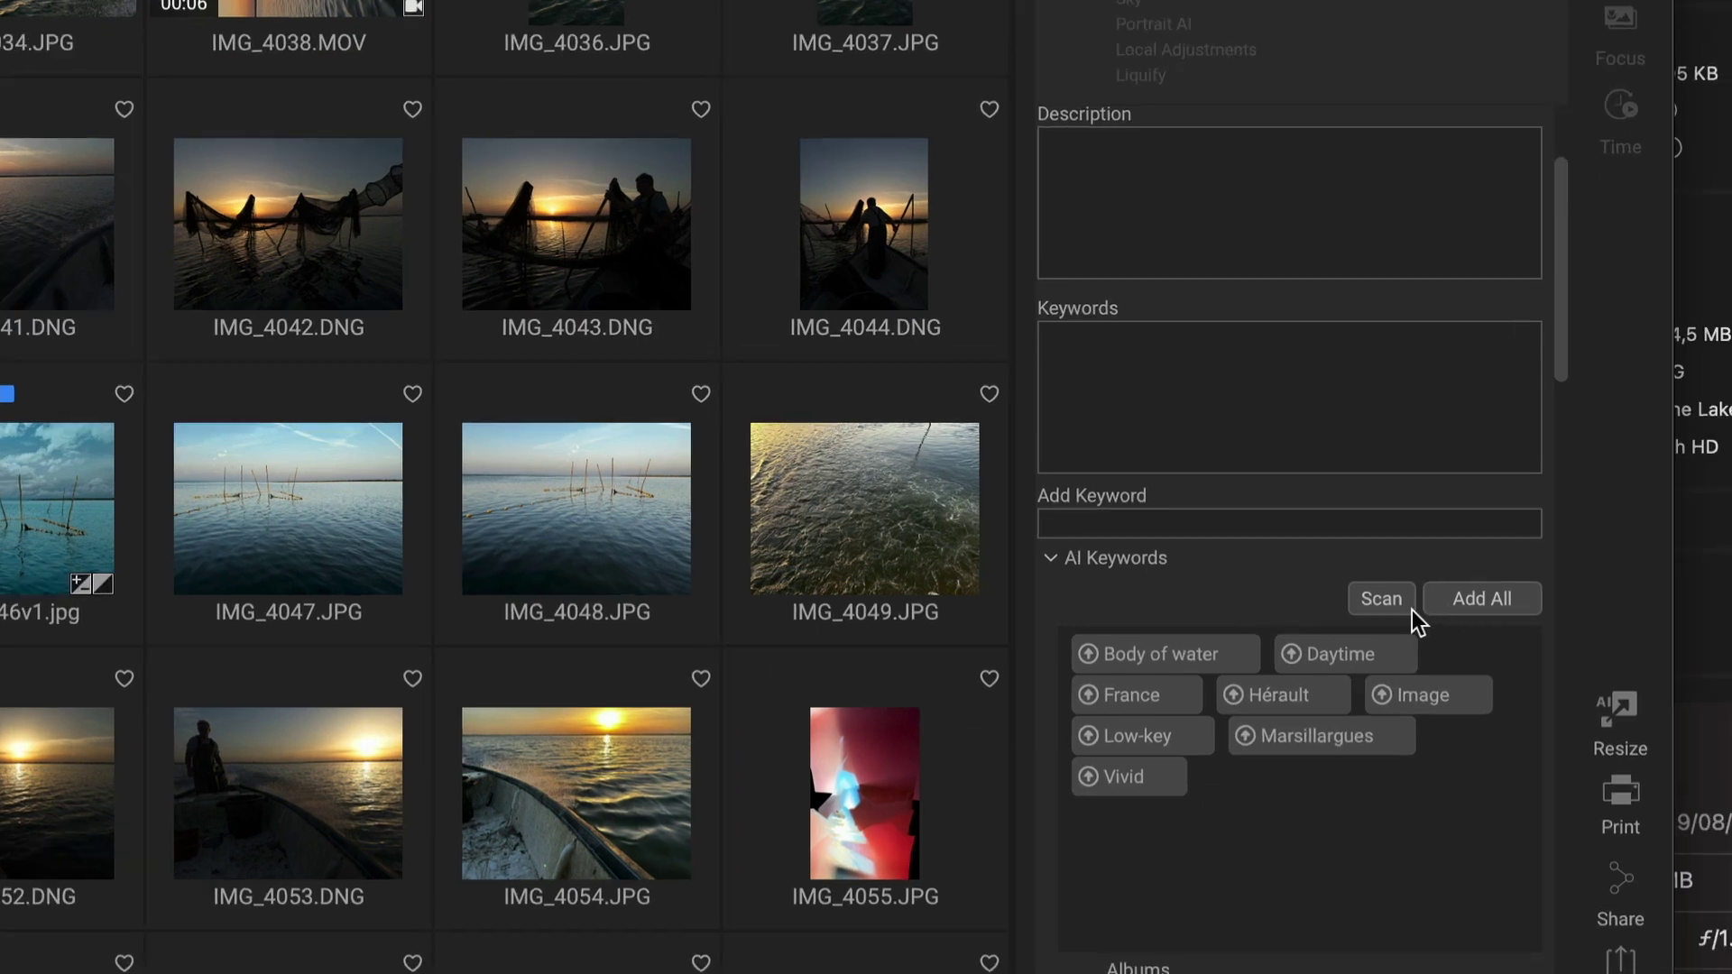
# - Rescan IMG_4025.JPG and add the AI keywords Body of water, Low-key and Marsillargues, then select IMG_4026
pyautogui.click(1424, 629)
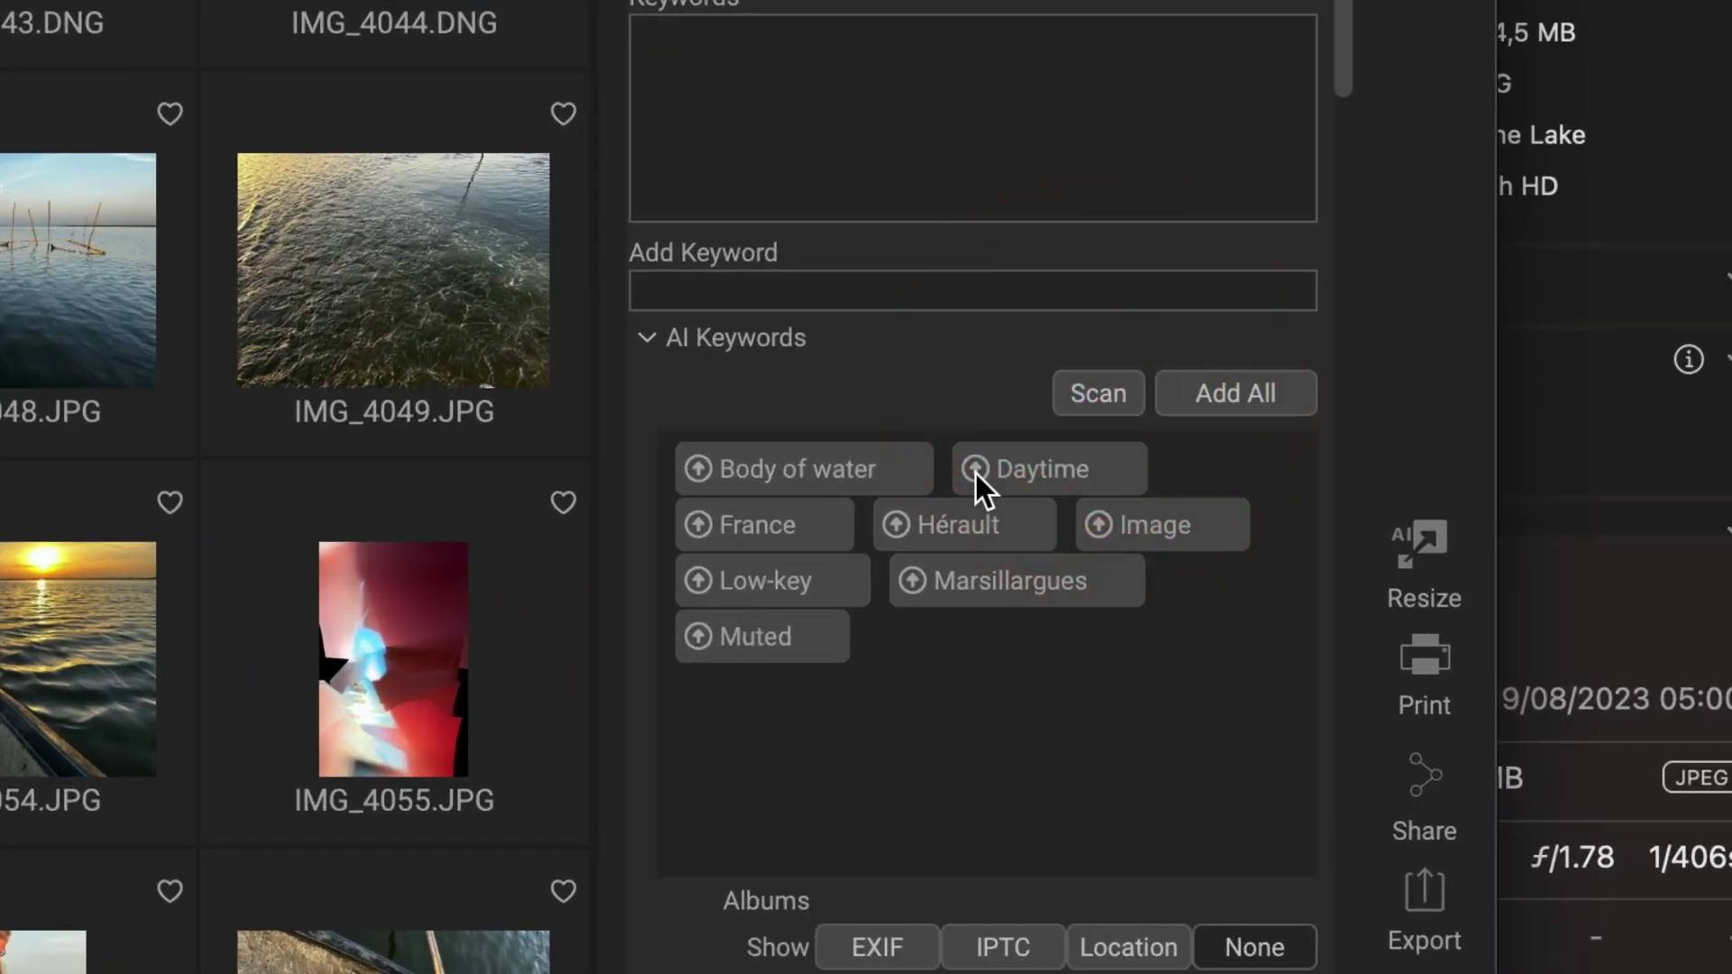
pyautogui.click(700, 470)
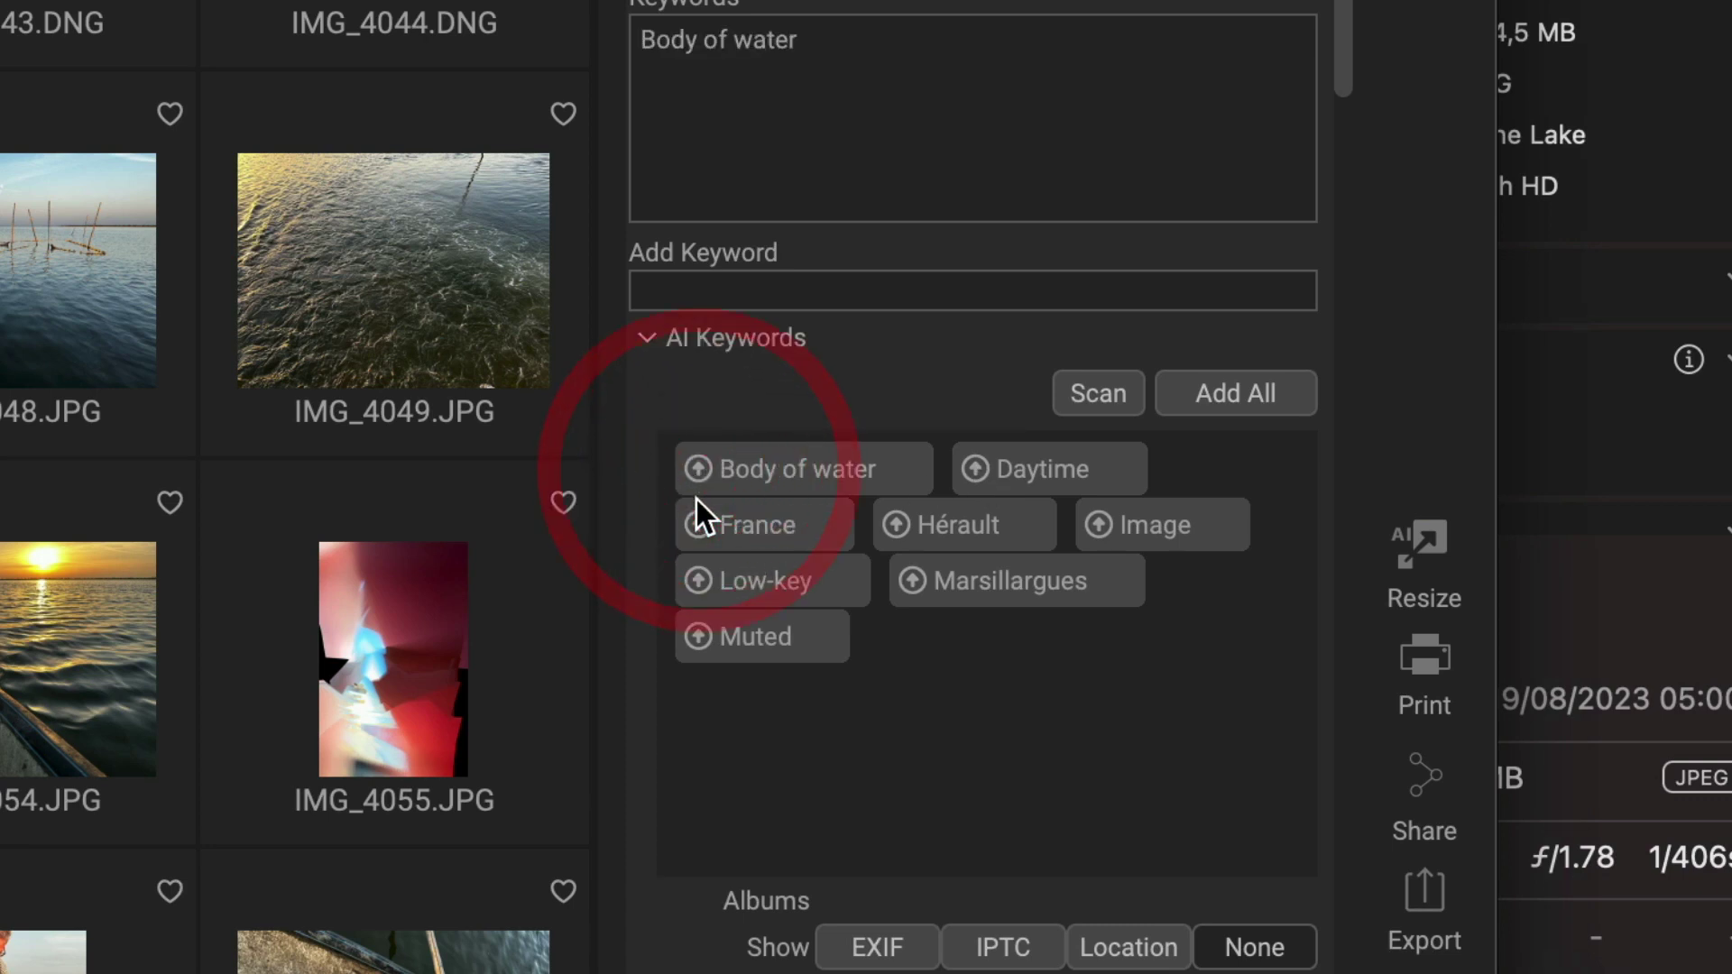
pyautogui.click(702, 579)
pyautogui.click(920, 584)
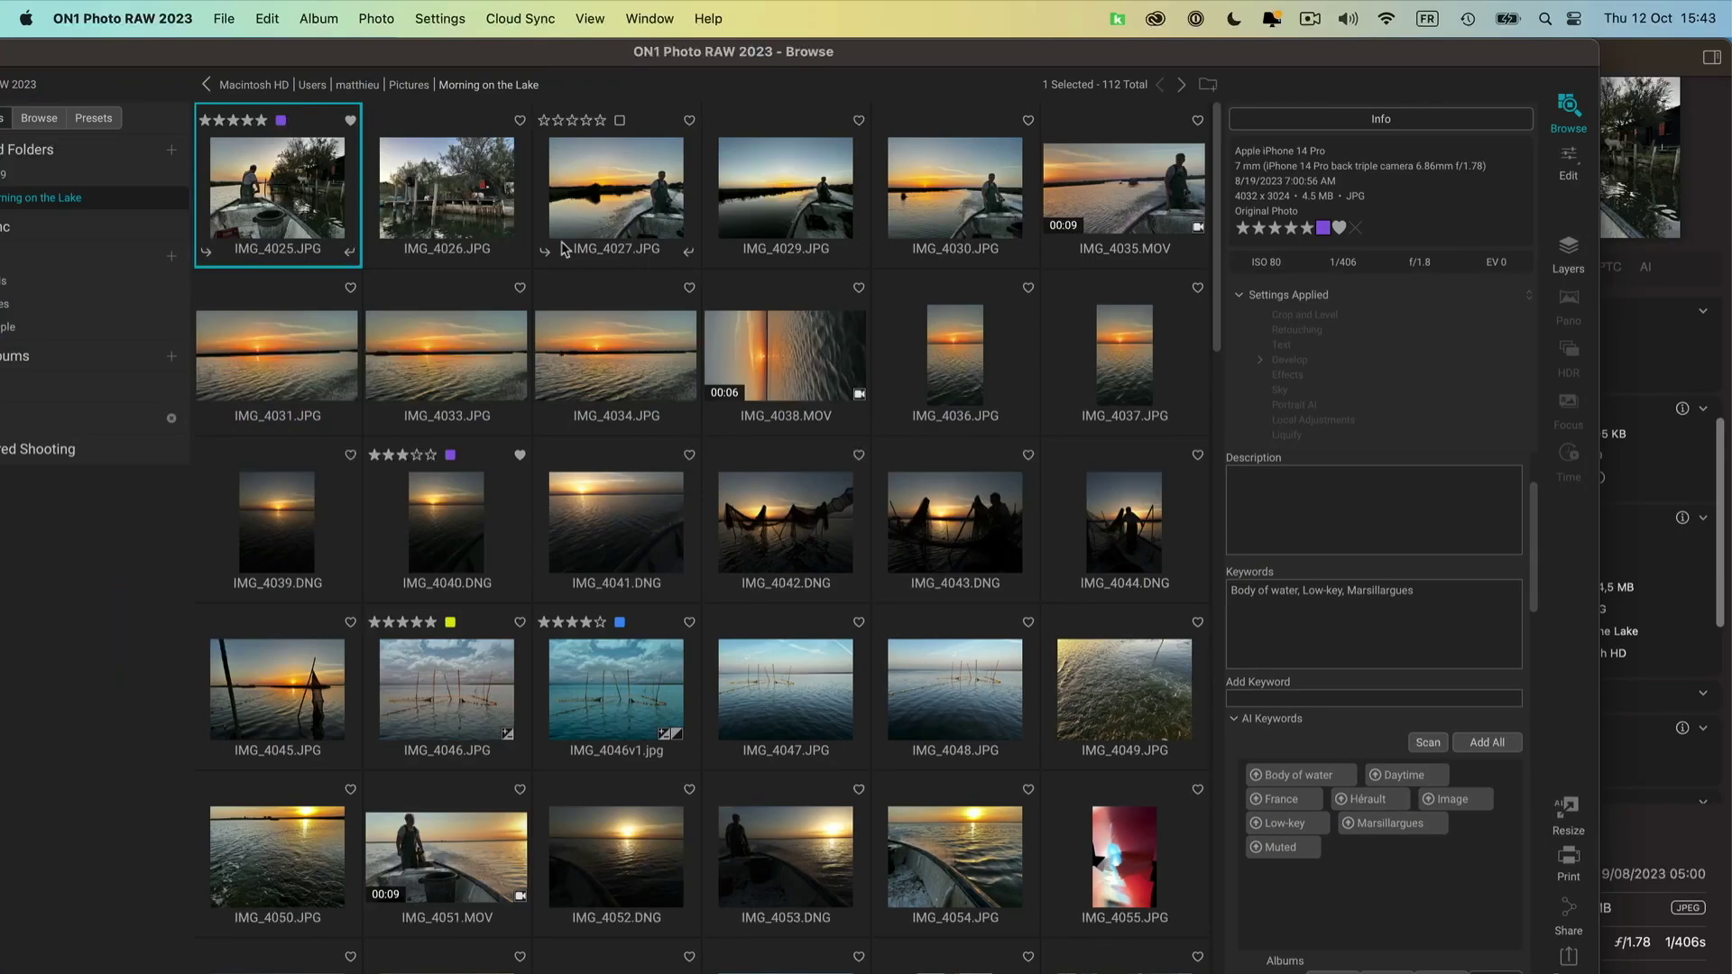
pyautogui.click(447, 189)
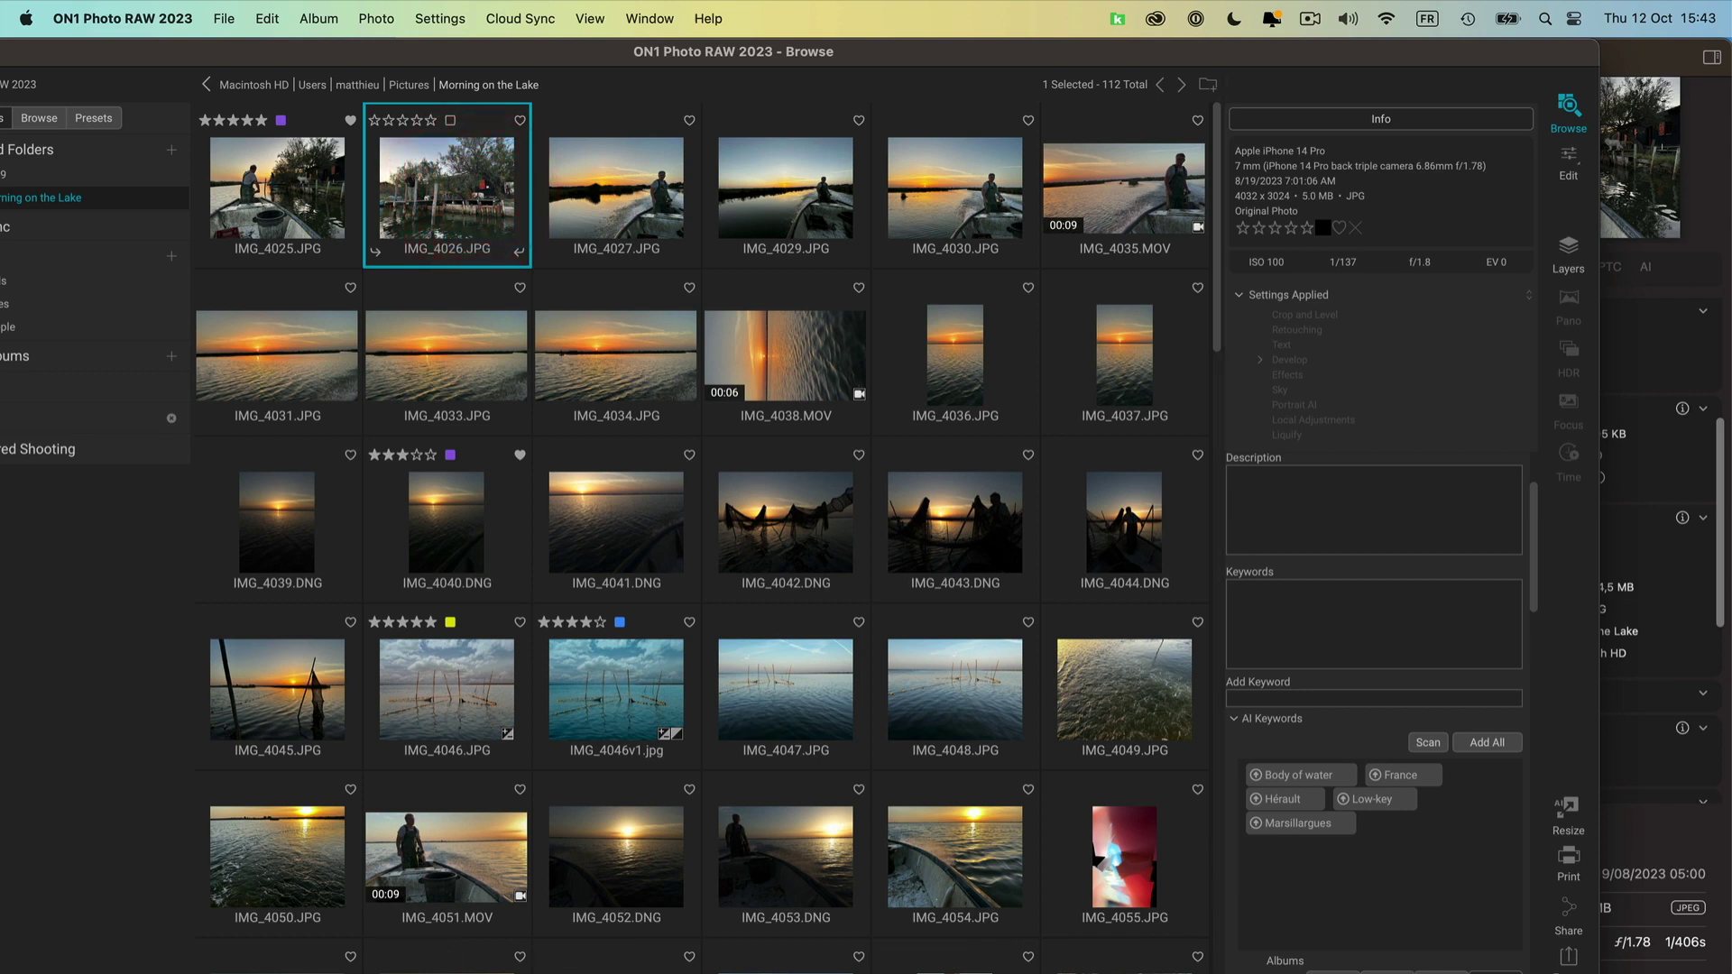
# - In Peakto, sync 1 version of IMG_4025.JPG to pull in its new ON1 keywords
pyautogui.press('super+Tab')
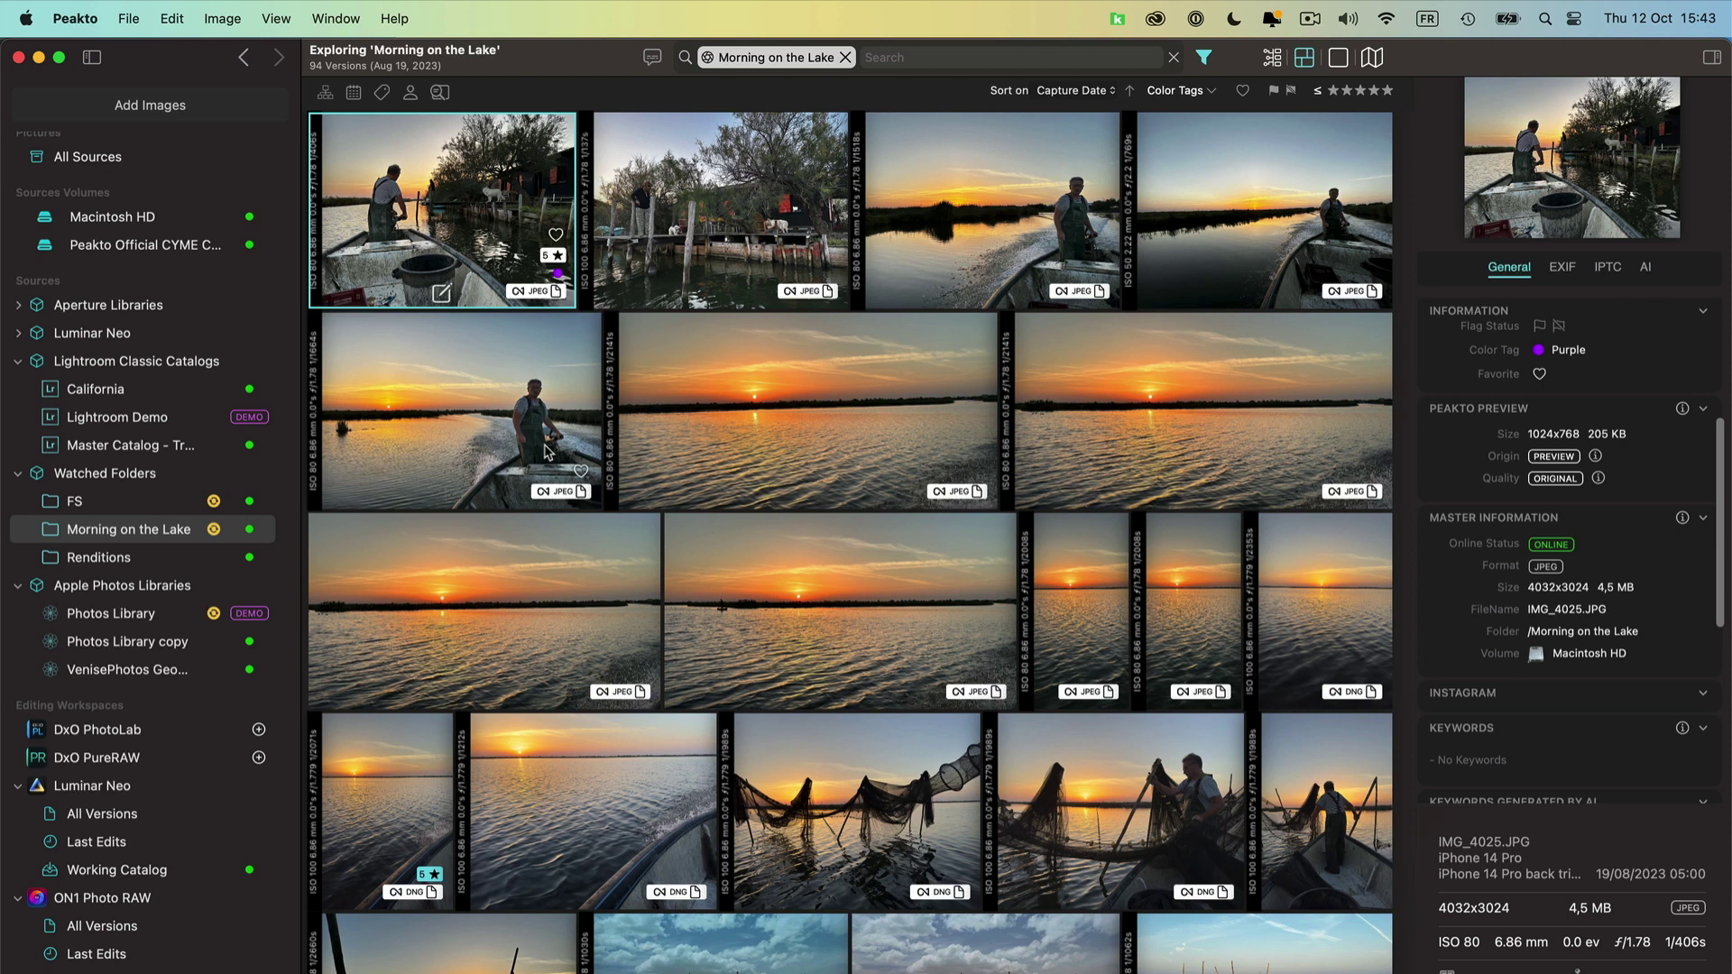
pyautogui.rightClick(457, 202)
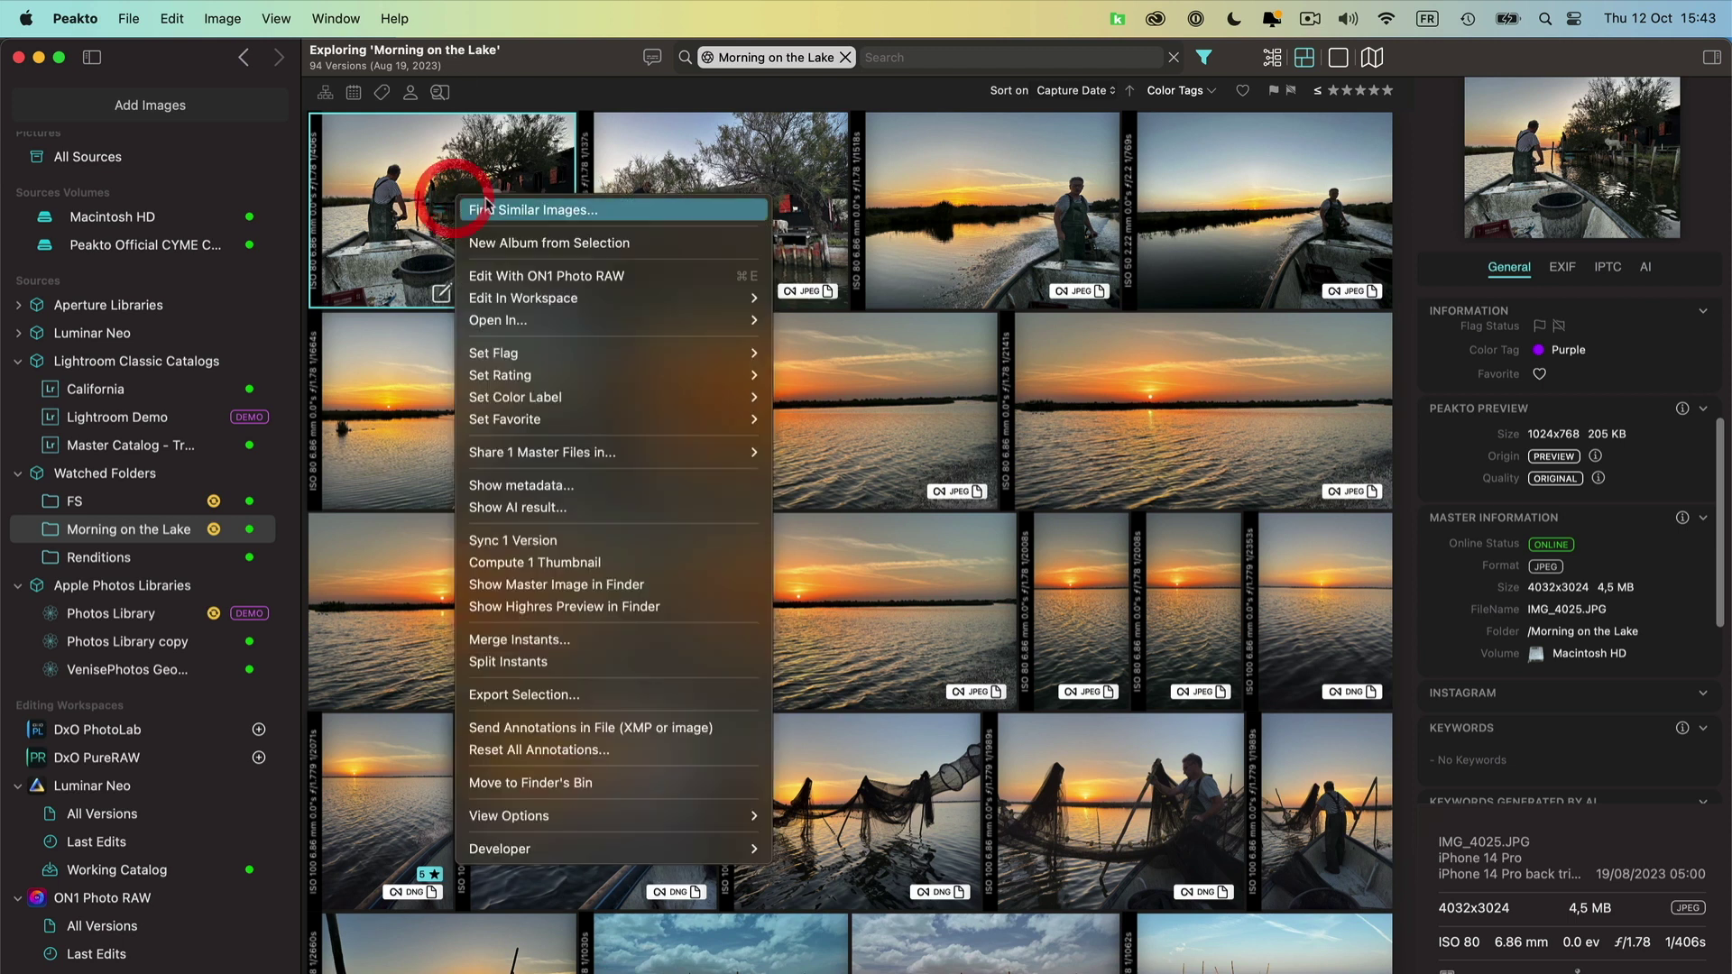
pyautogui.click(546, 541)
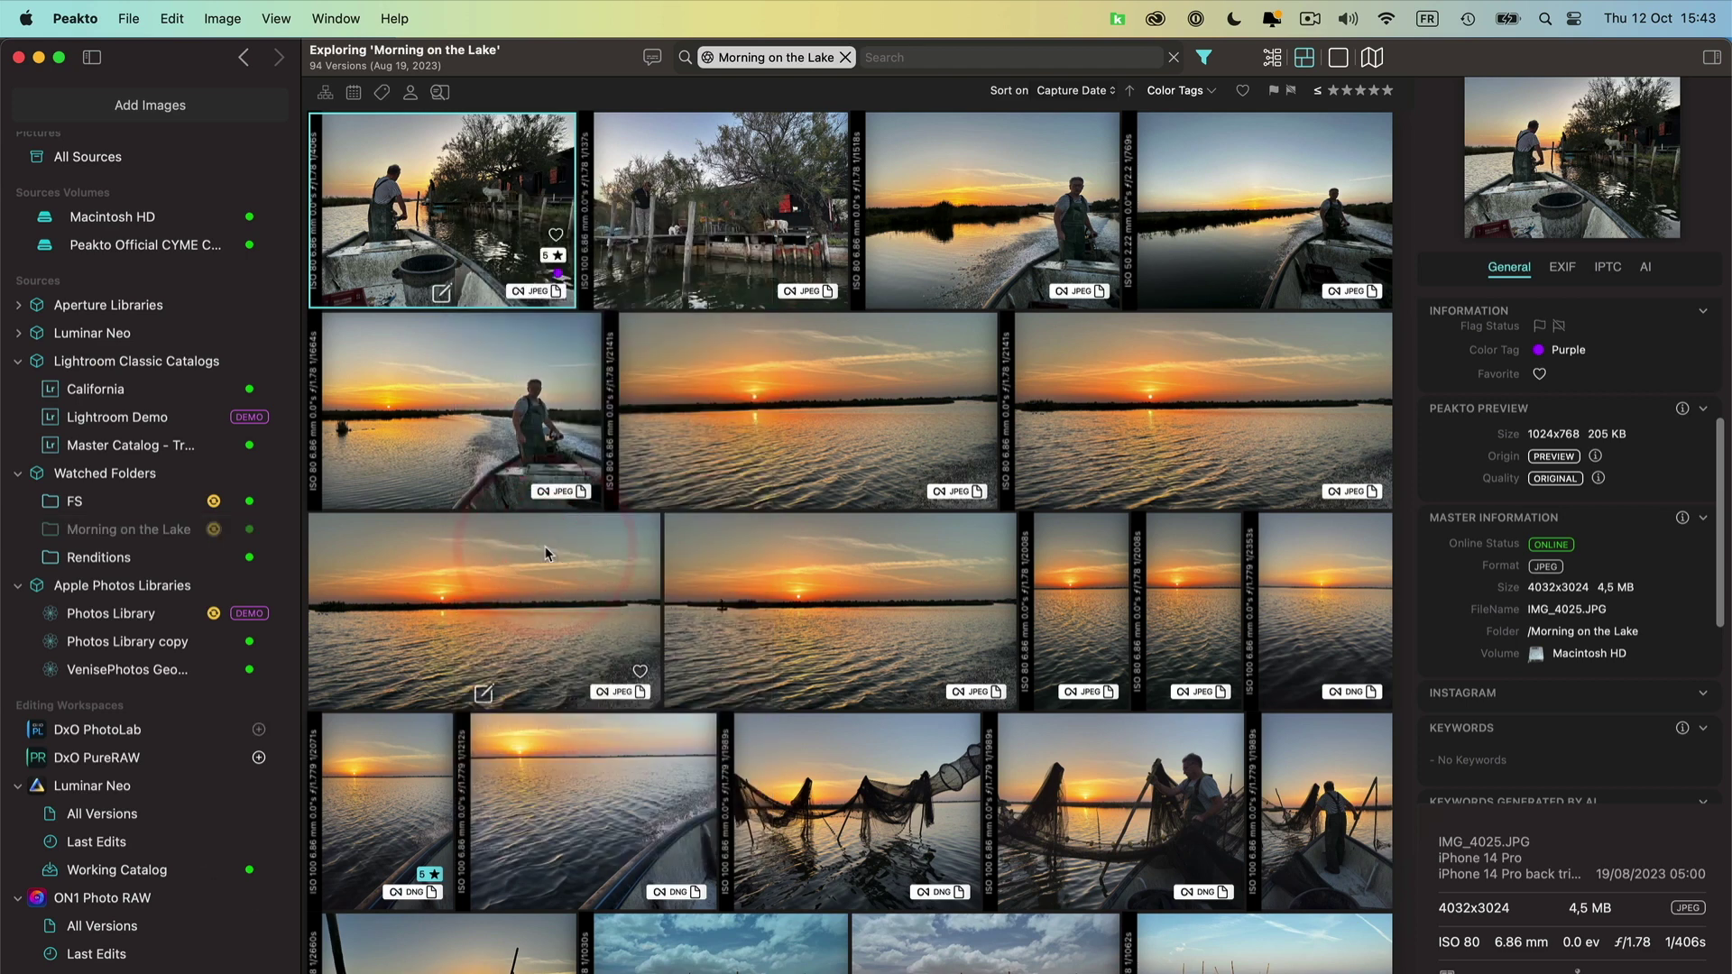